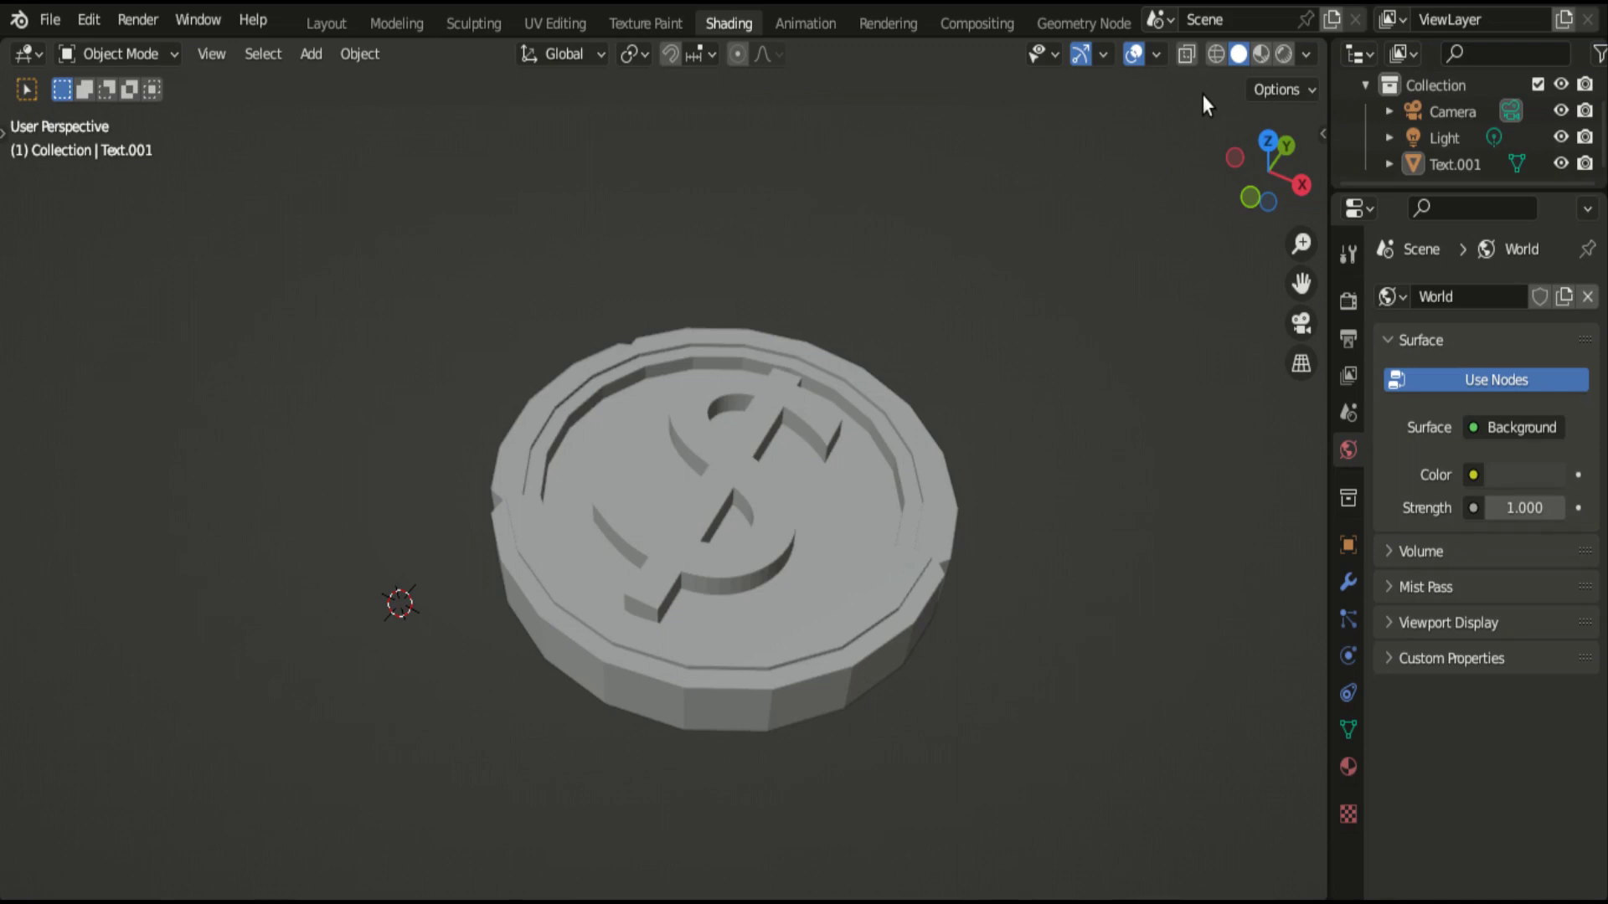
Start a new General file, discarding the finished coin scene.
left_click(46, 23)
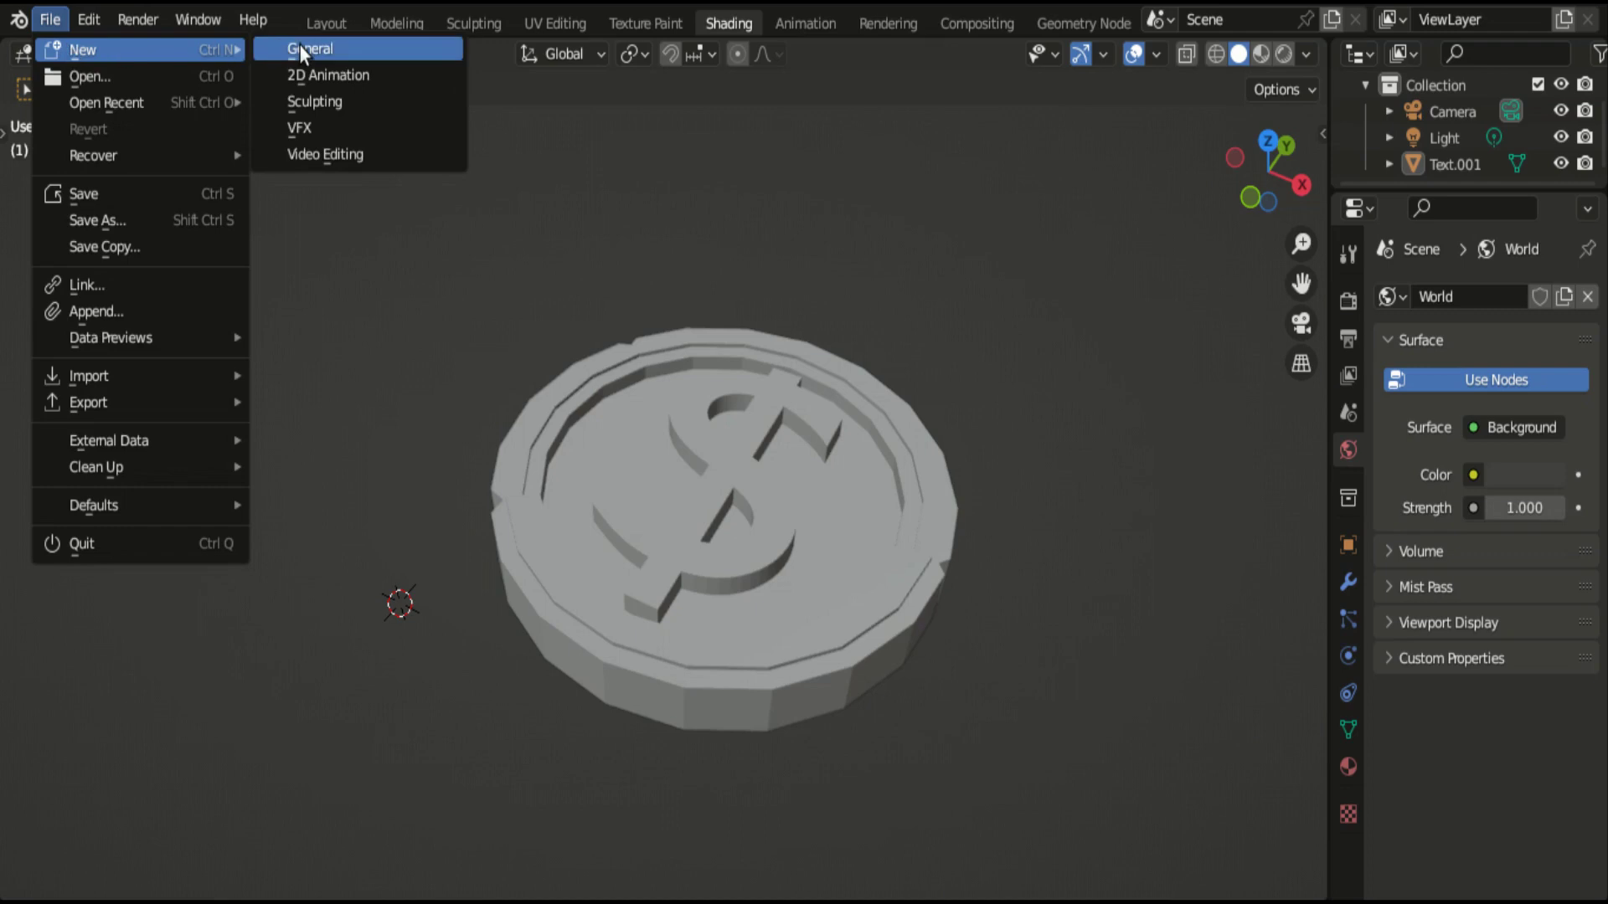
left_click(302, 46)
Load the new scene without saving, delete the default cube and add a cylinder at the origin.
left_click(680, 509)
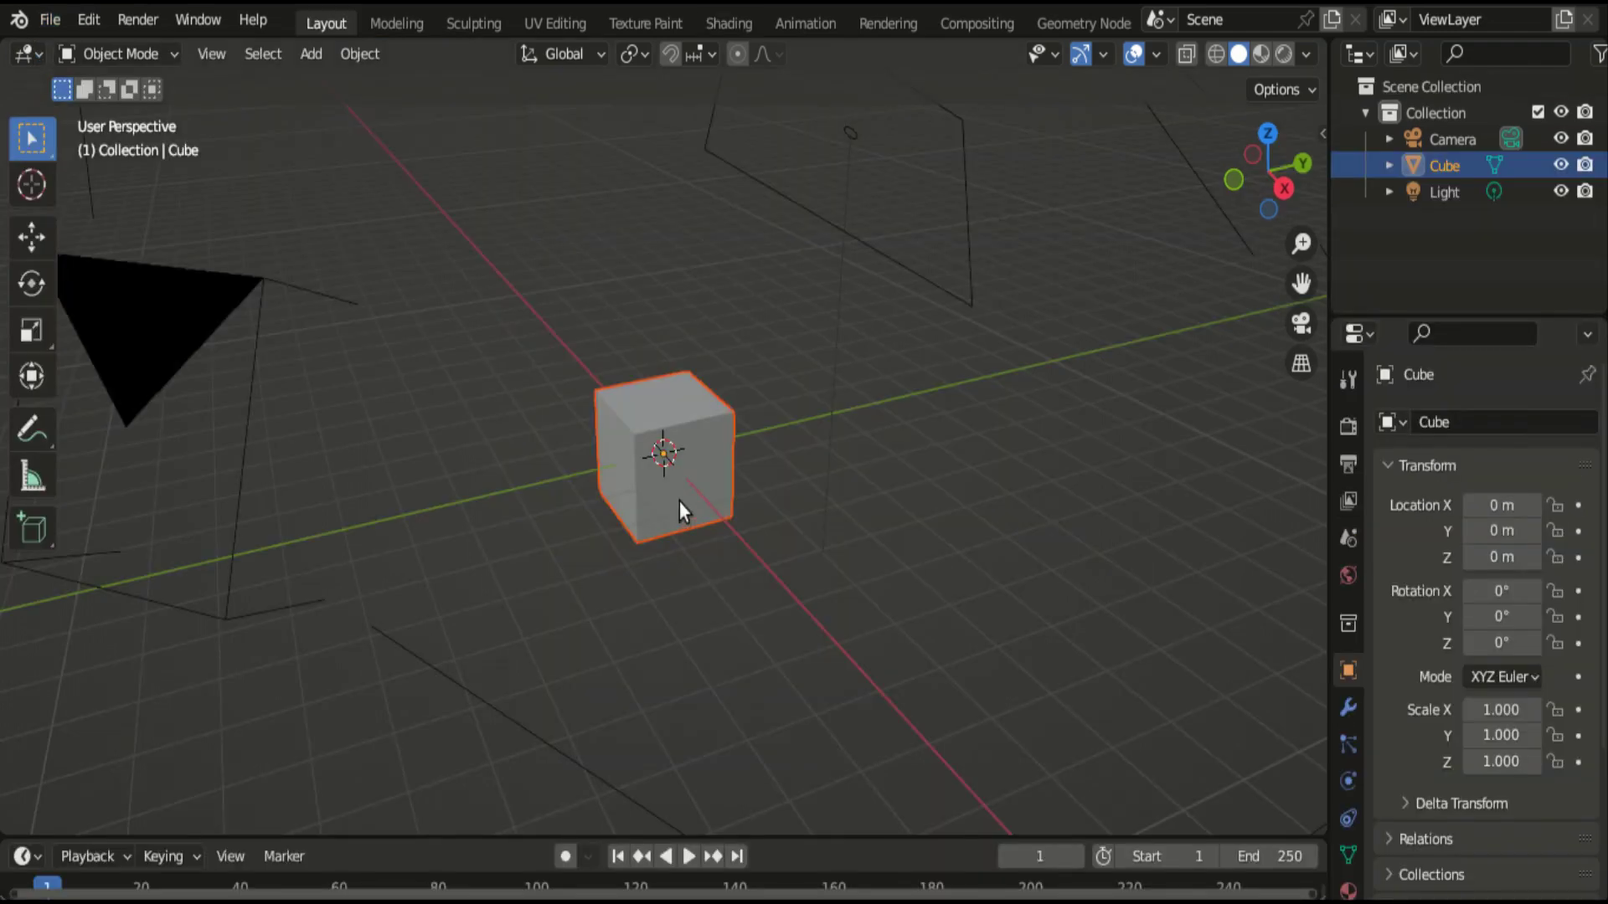
key("Delete")
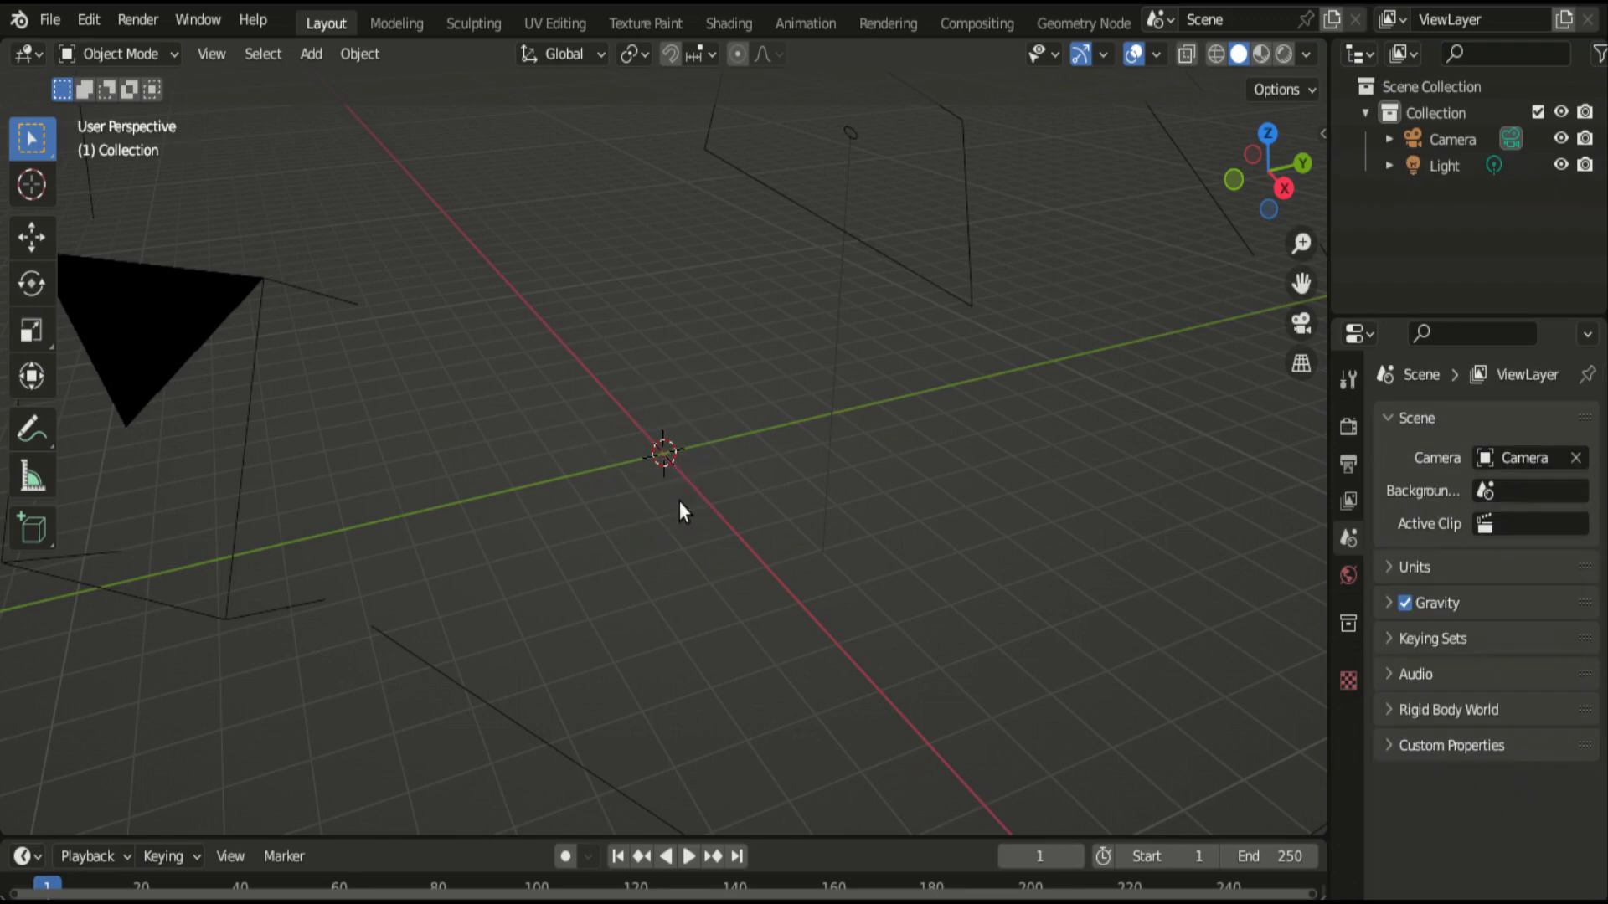
left_click(310, 54)
mouse_move(365, 83)
left_click(544, 218)
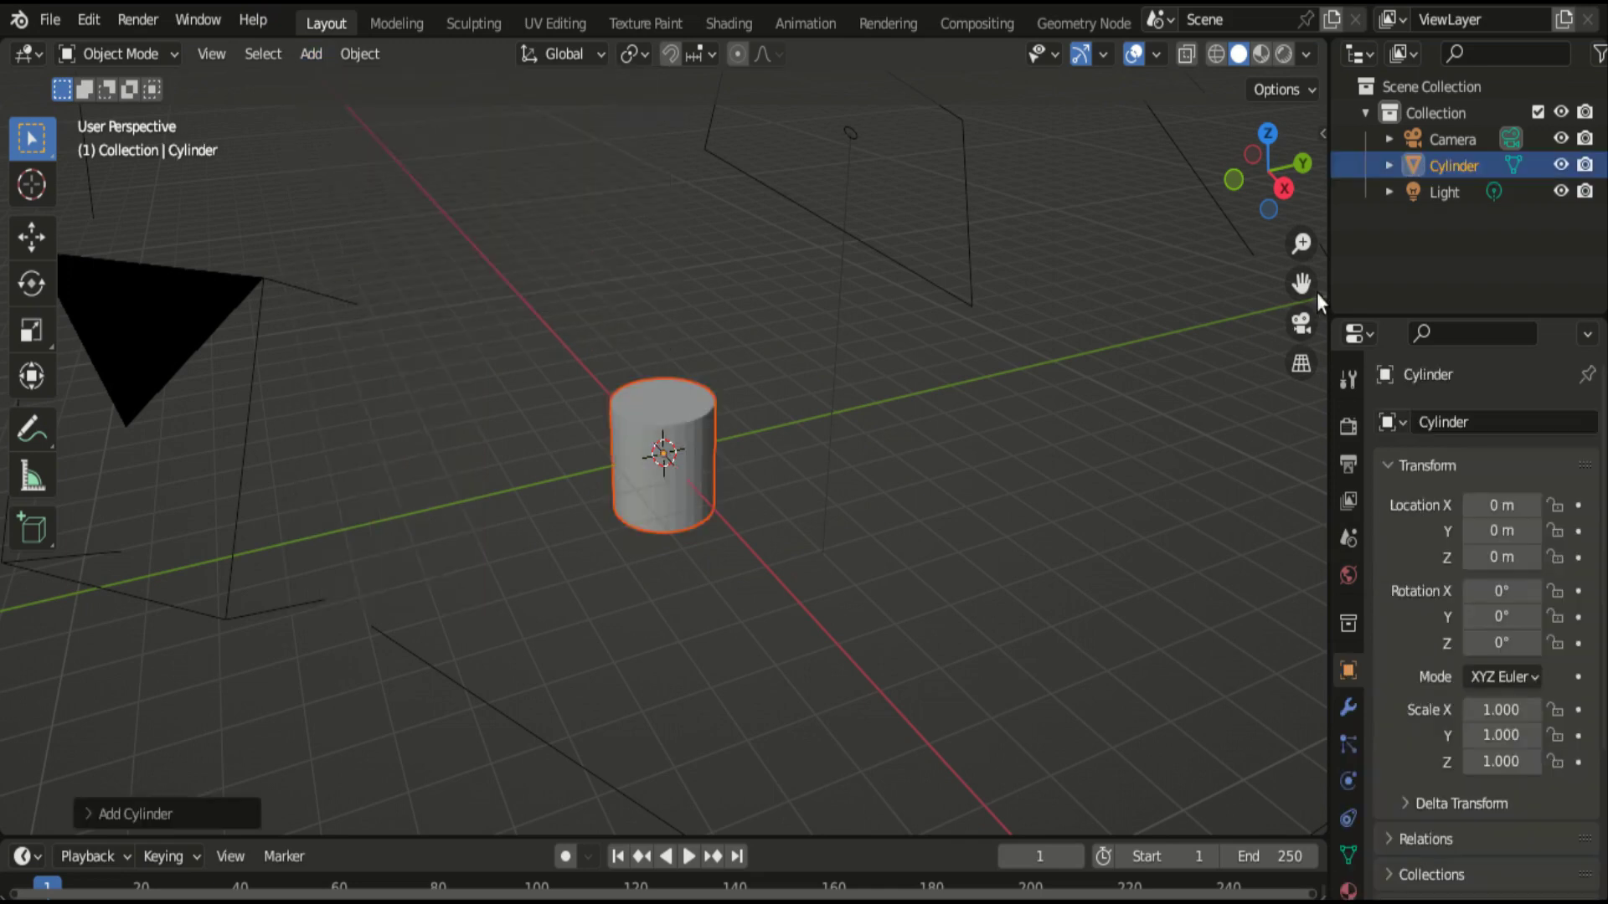
left_click_drag(1300, 243, 1300, 231)
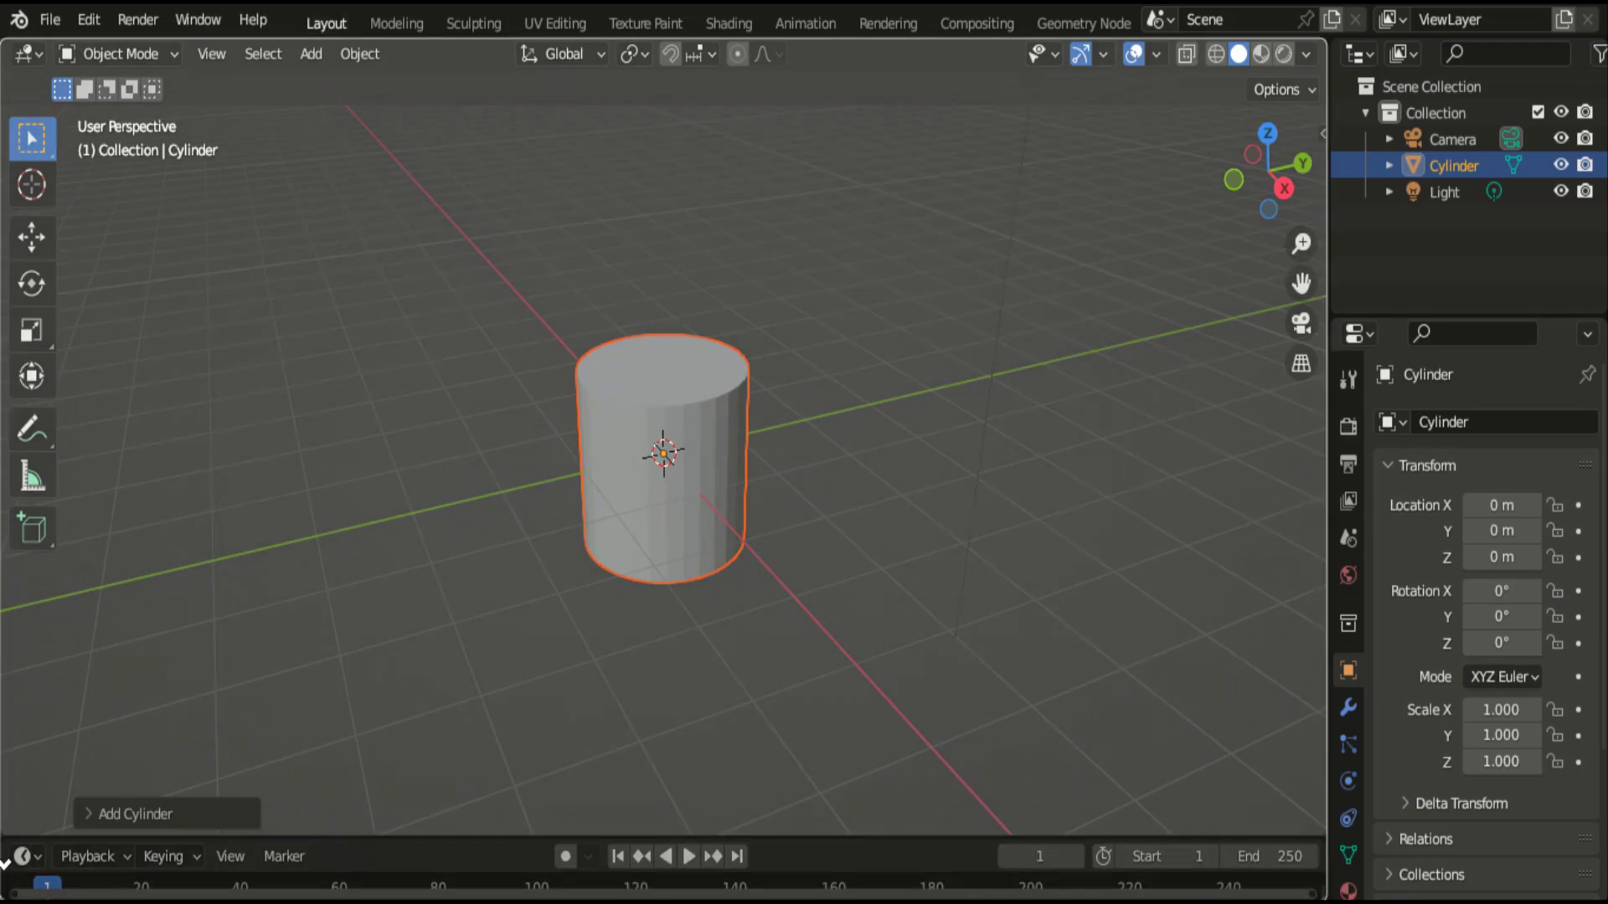
left_click_drag(7, 835, 7, 876)
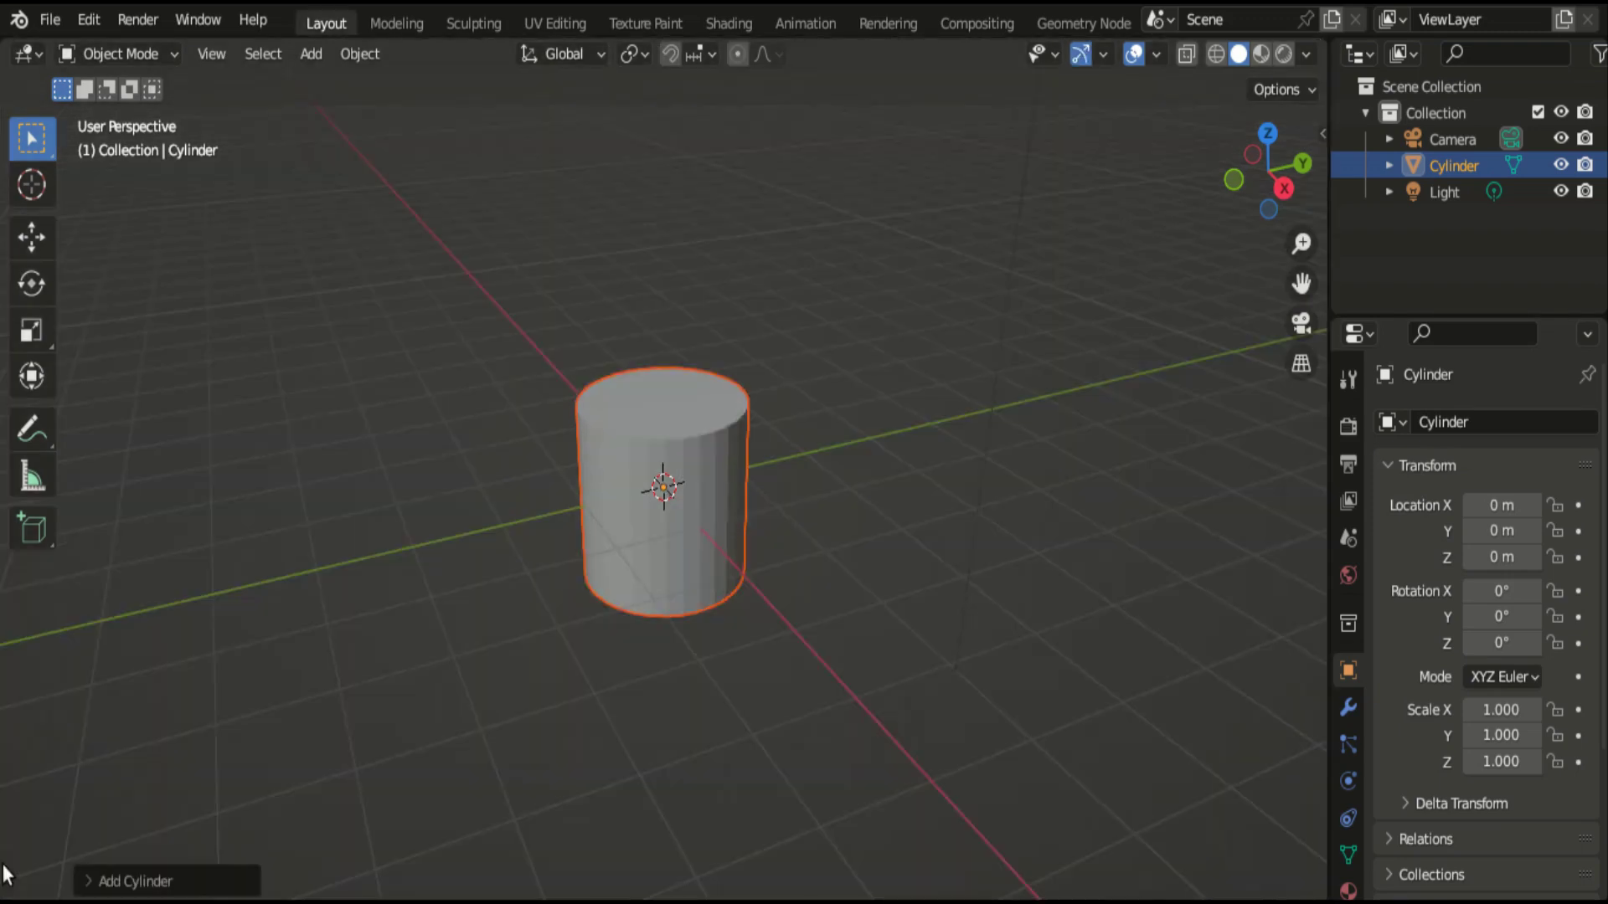
Set the new cylinder's vertex count to 20, then reselect the cylinder.
left_click(134, 881)
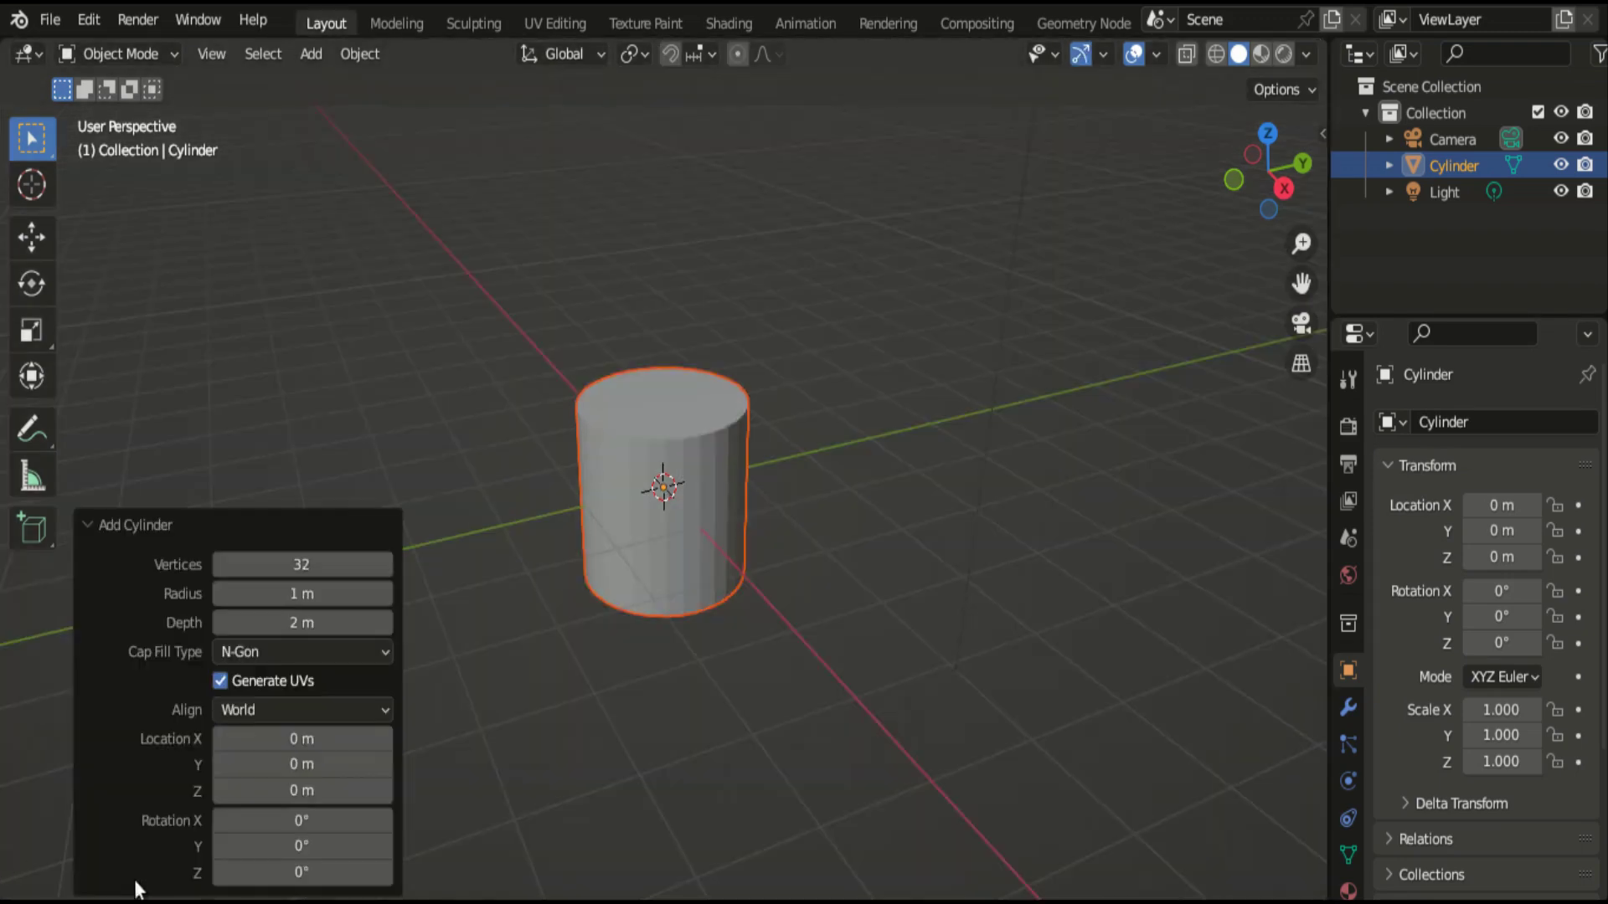
left_click(309, 567)
type("20")
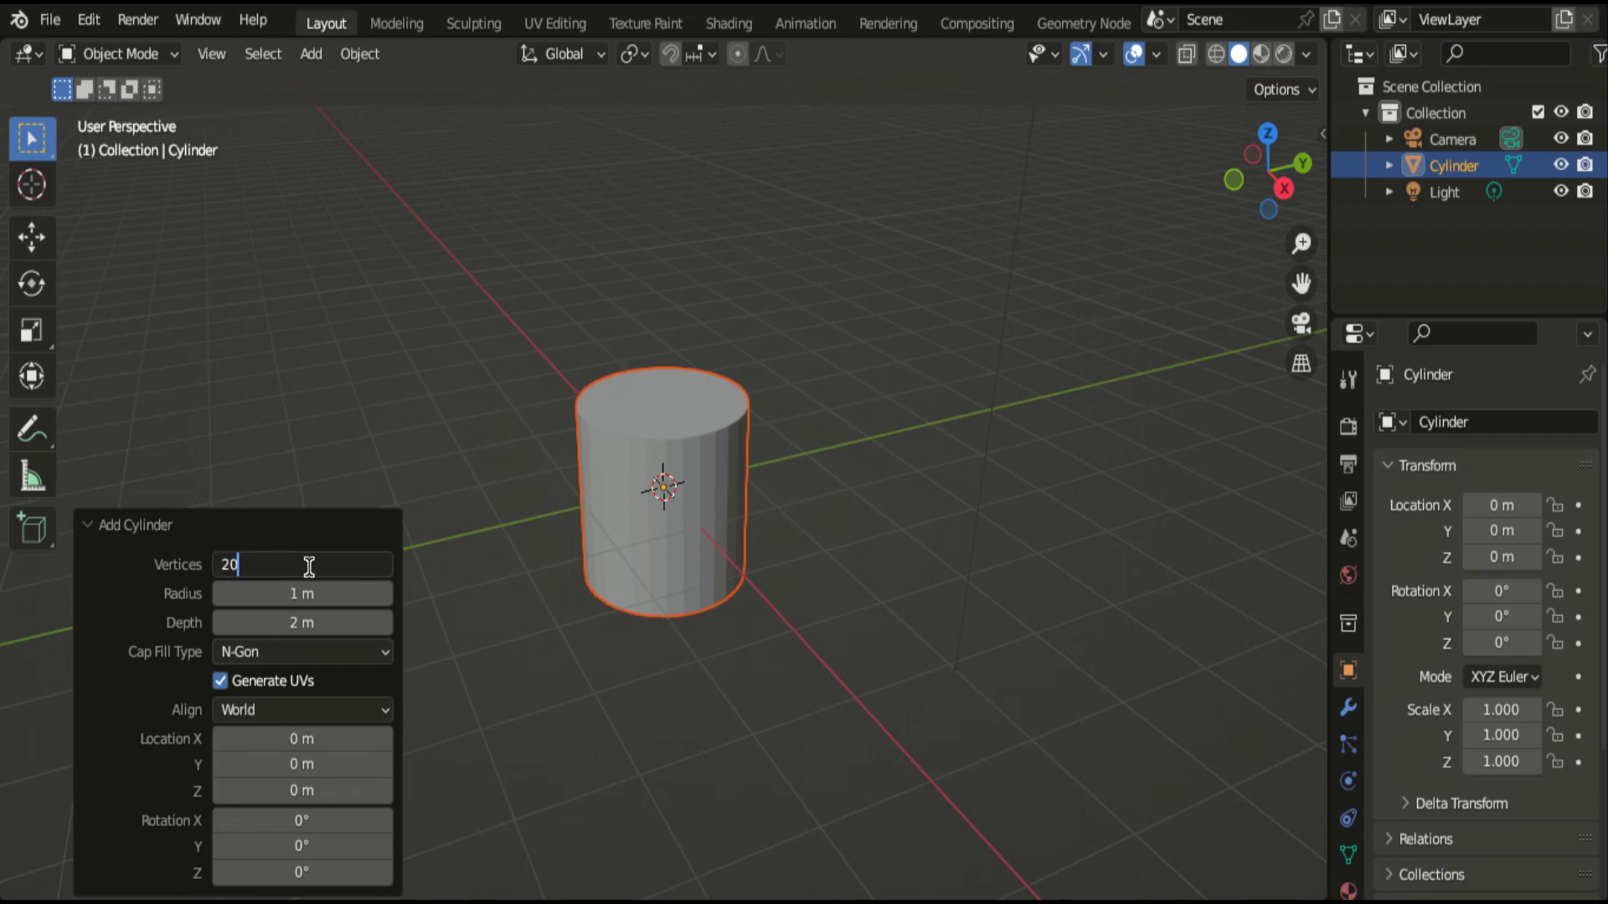
key("Return")
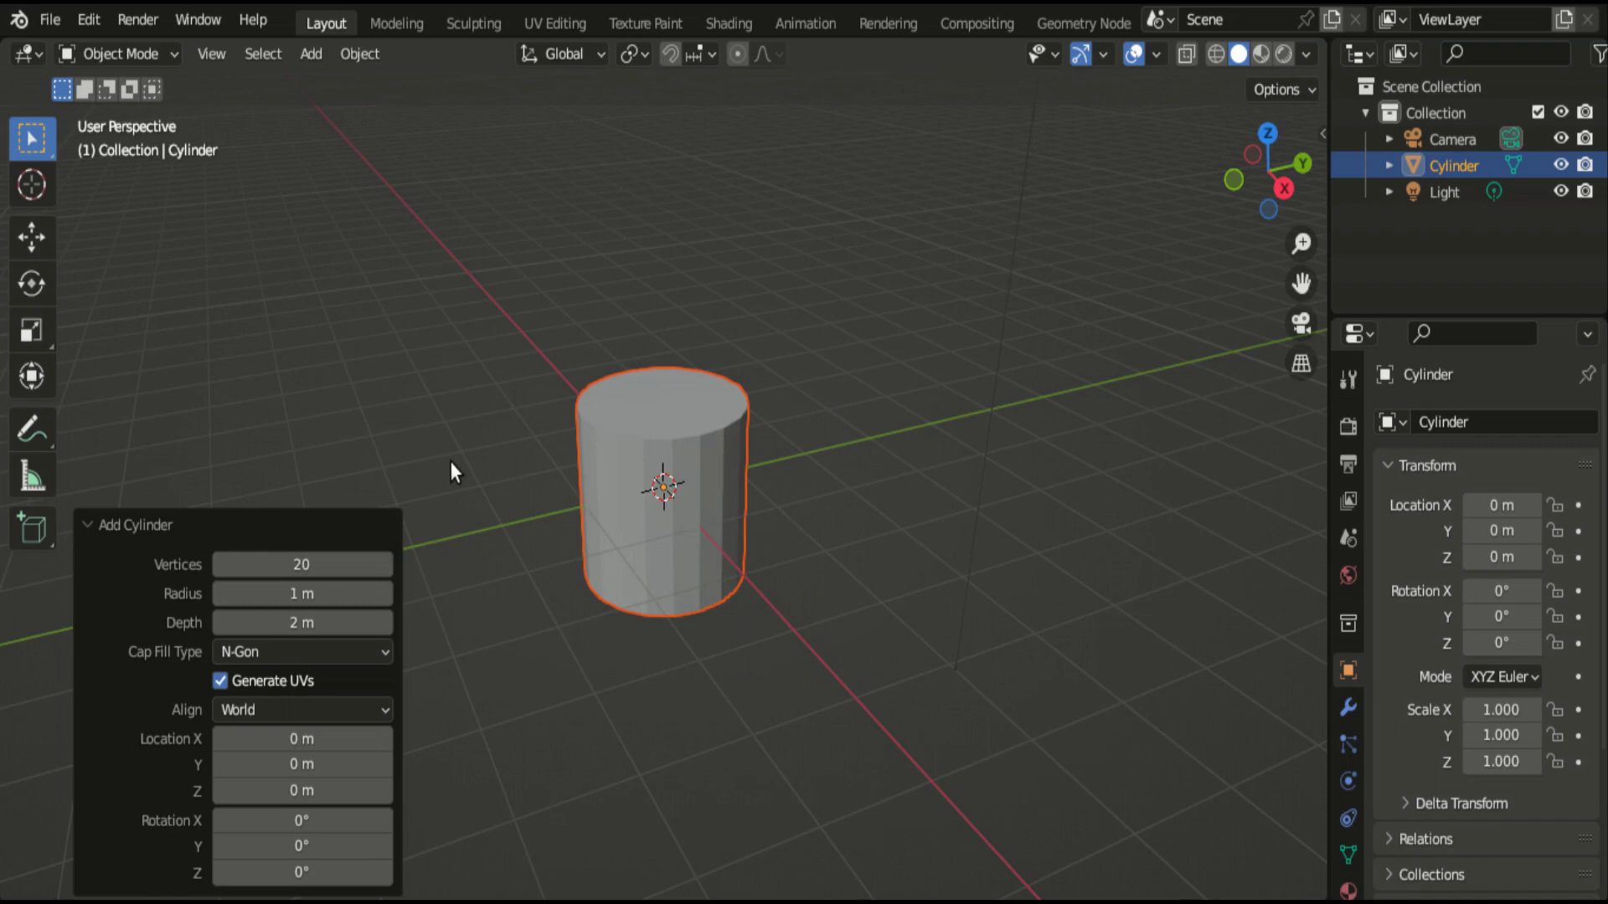
key("alt+a")
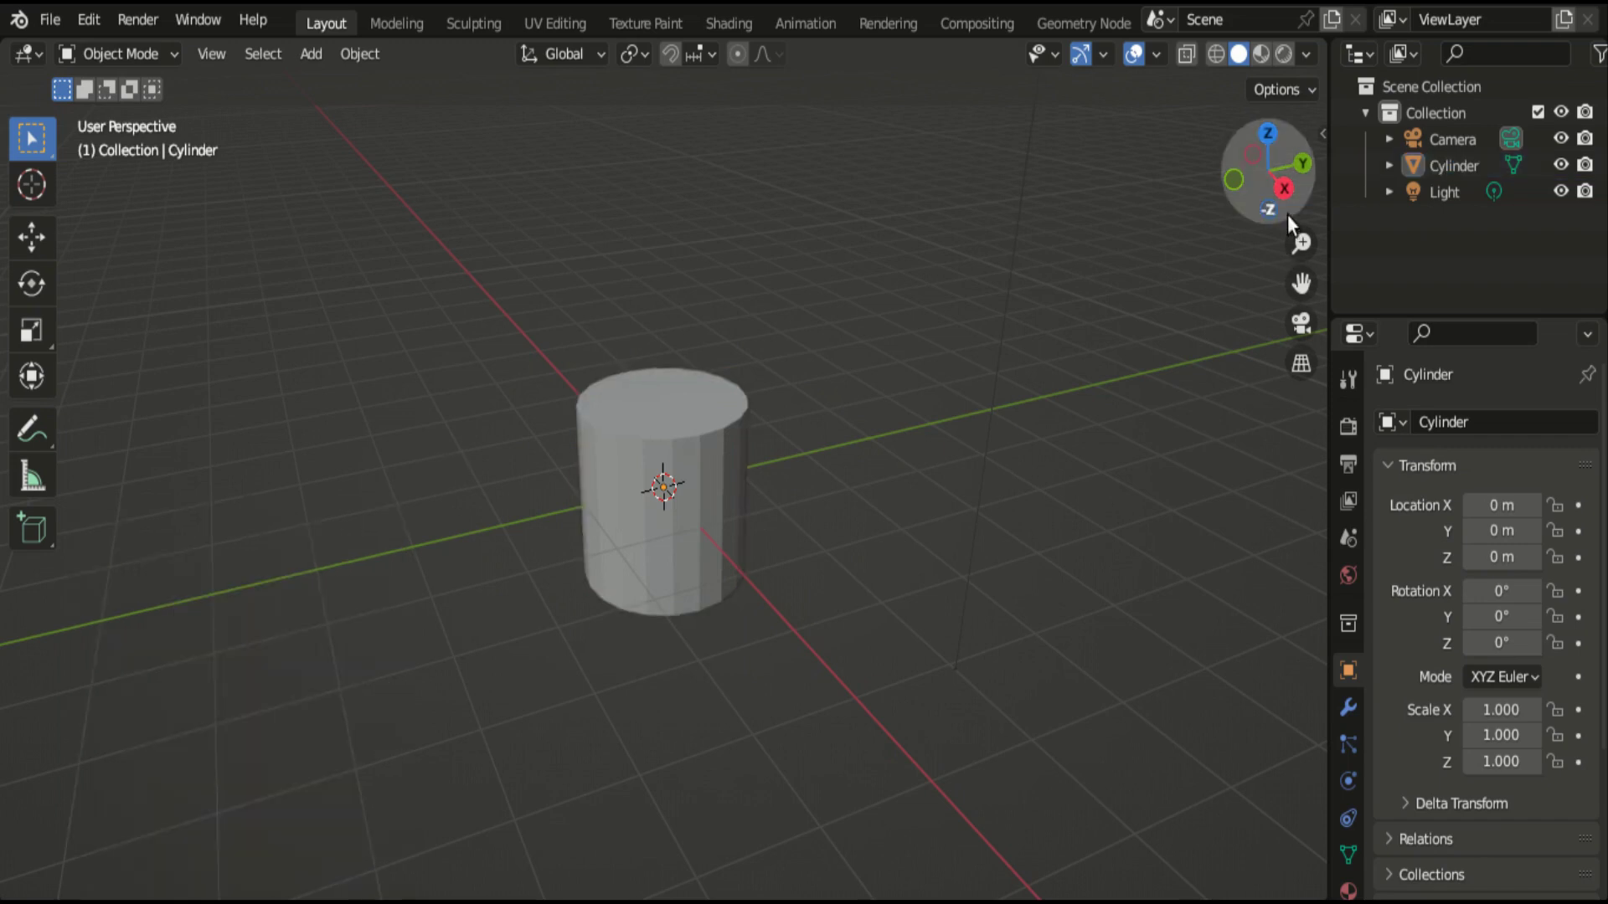
left_click(705, 491)
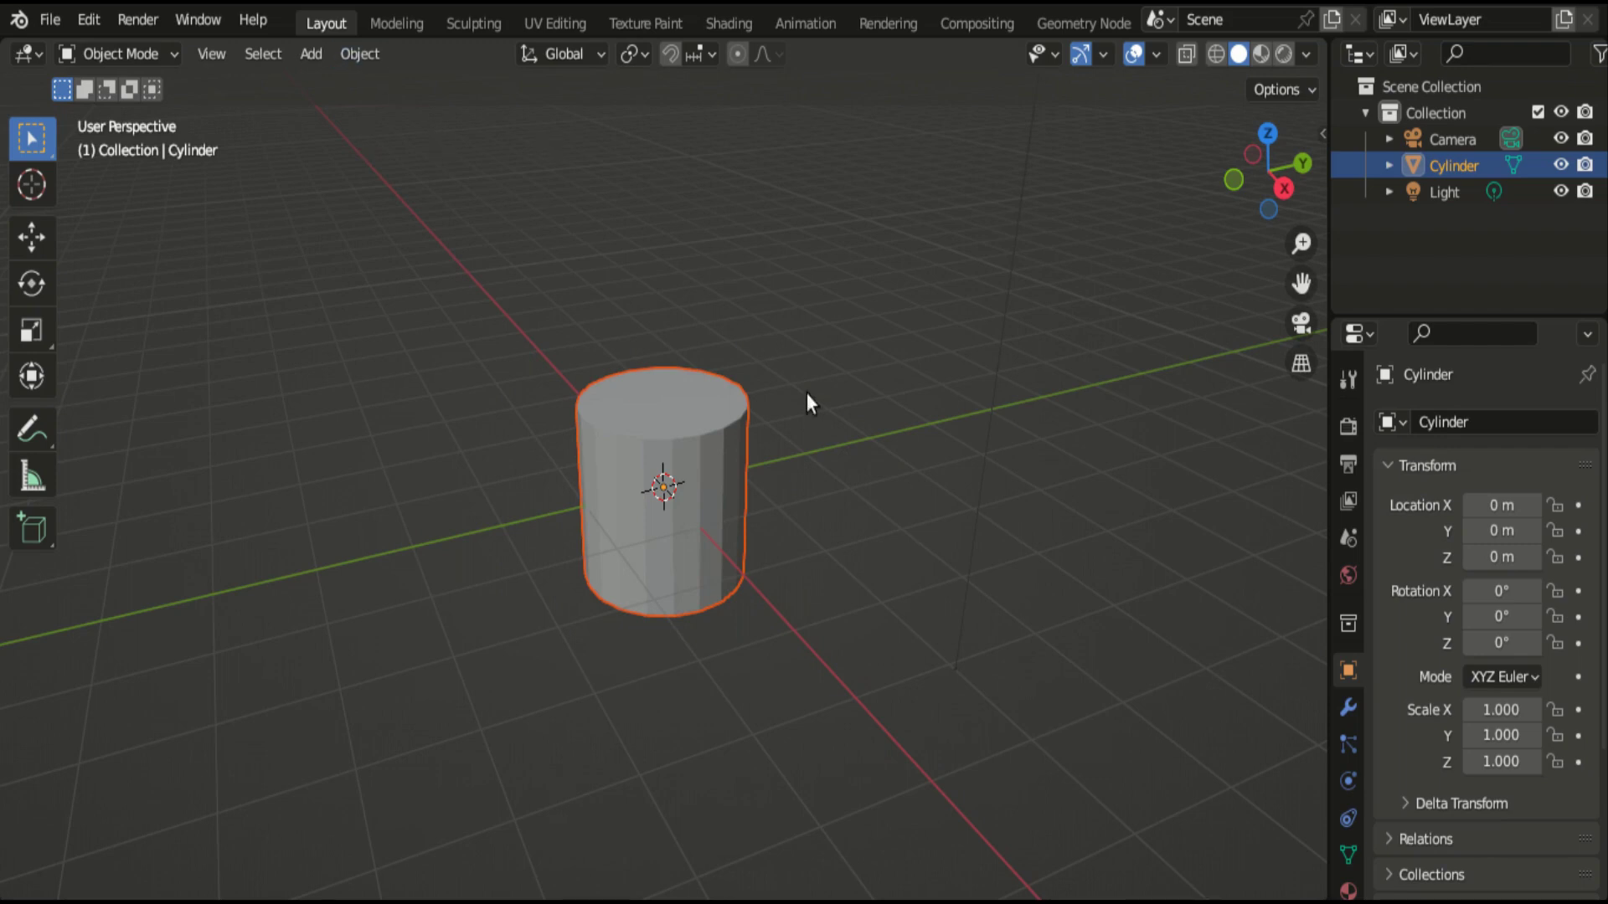
Scale the cylinder along Z twice, down to 0.150, making a flat disc.
key("s")
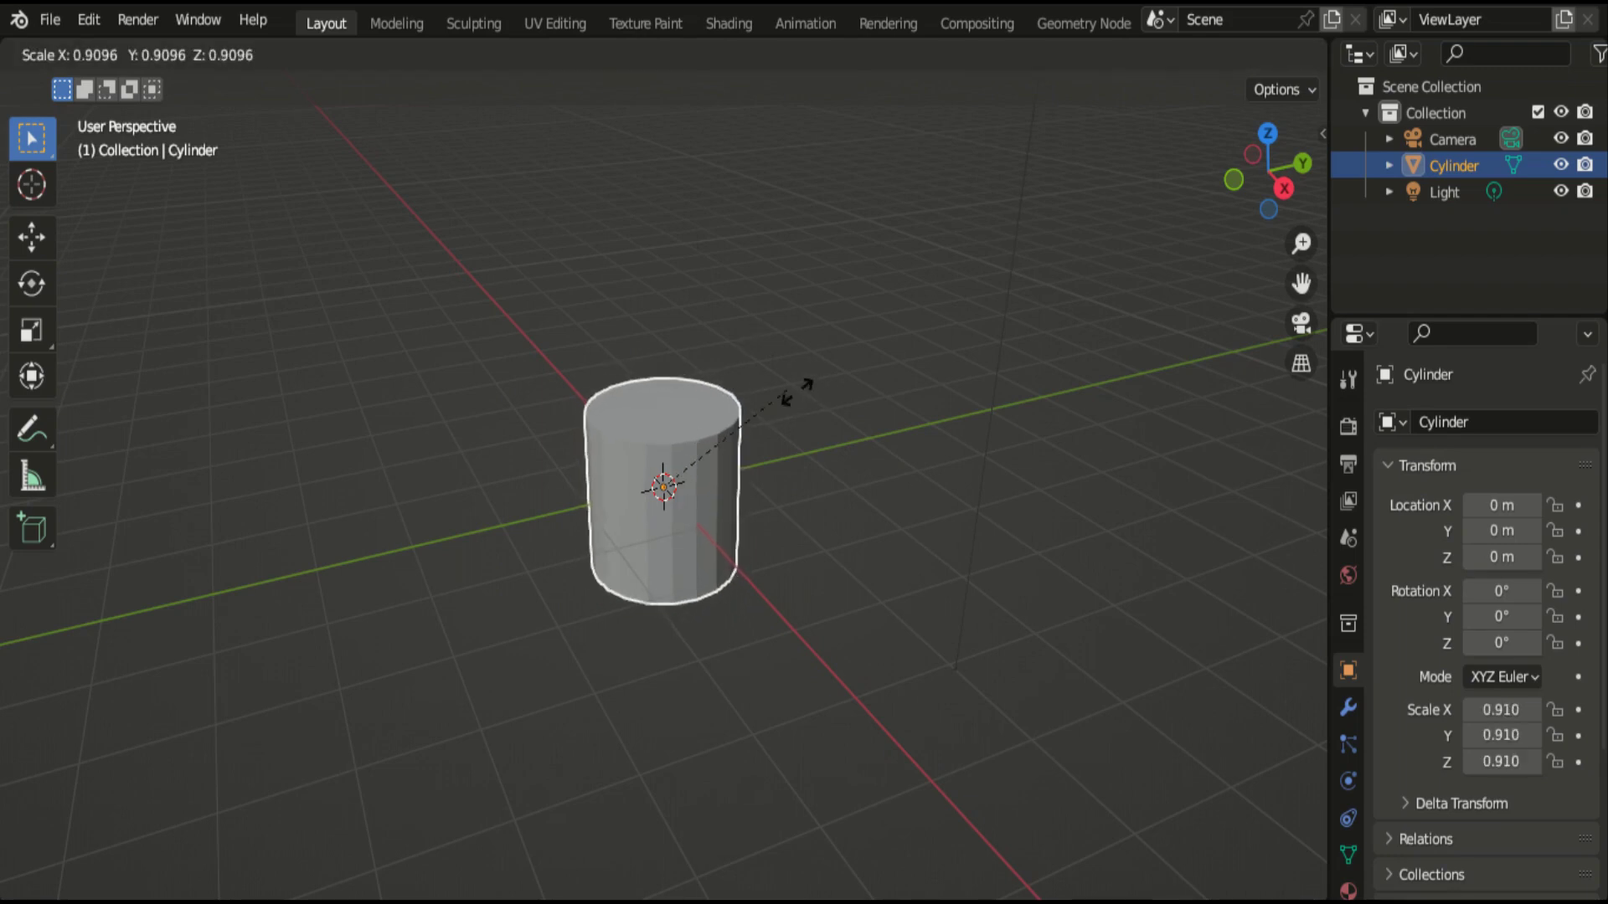
key("z")
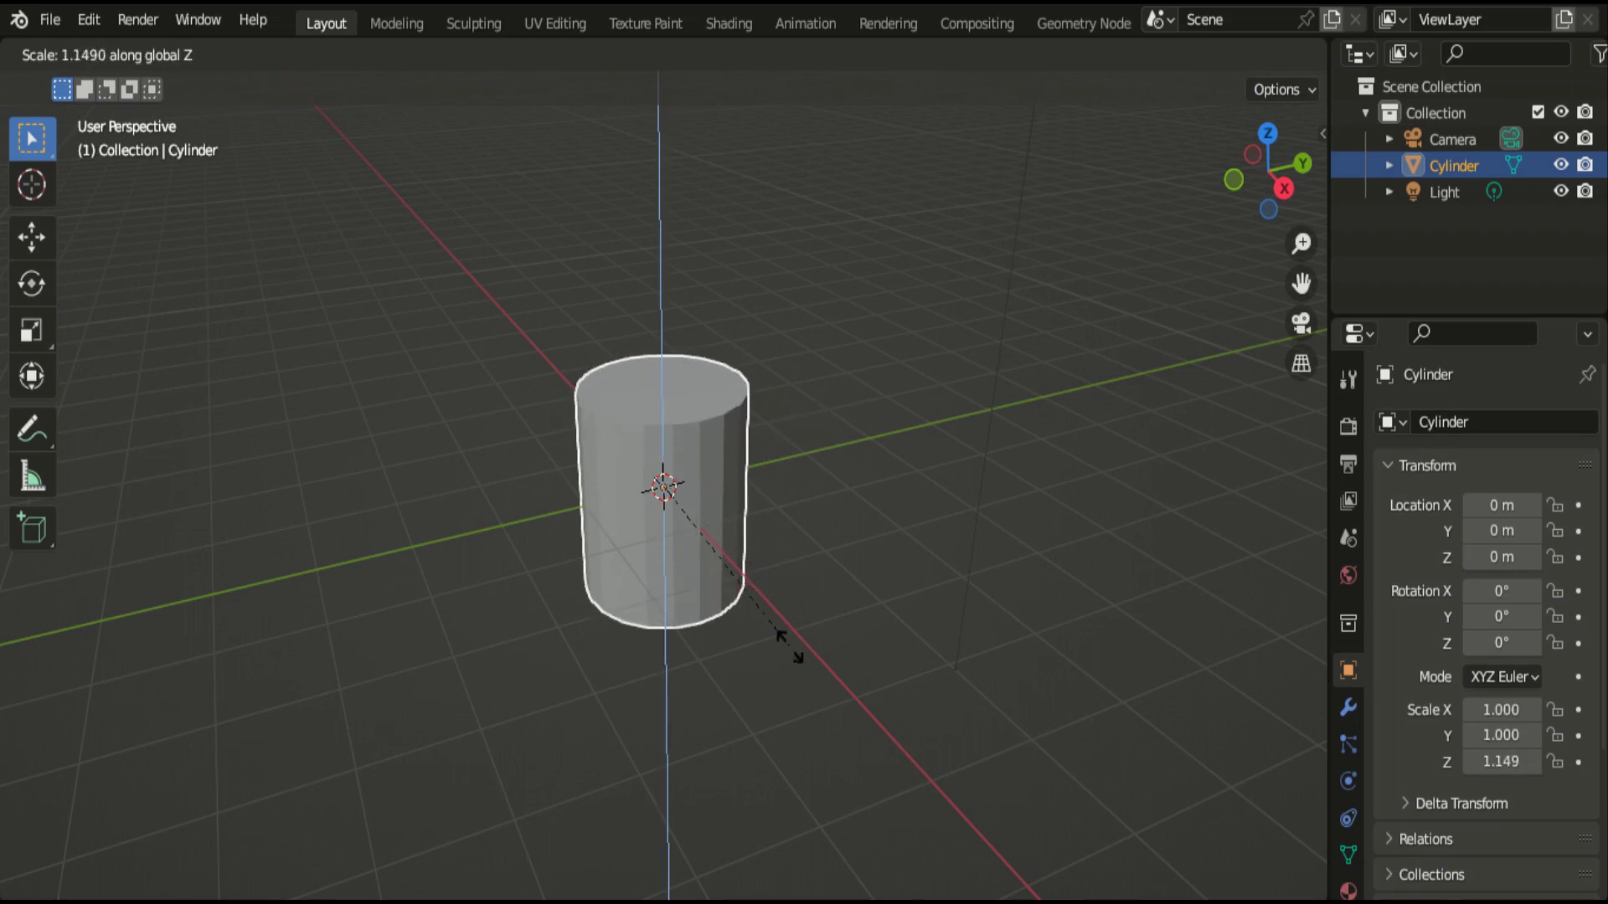
left_click(692, 520)
key("s")
key("z")
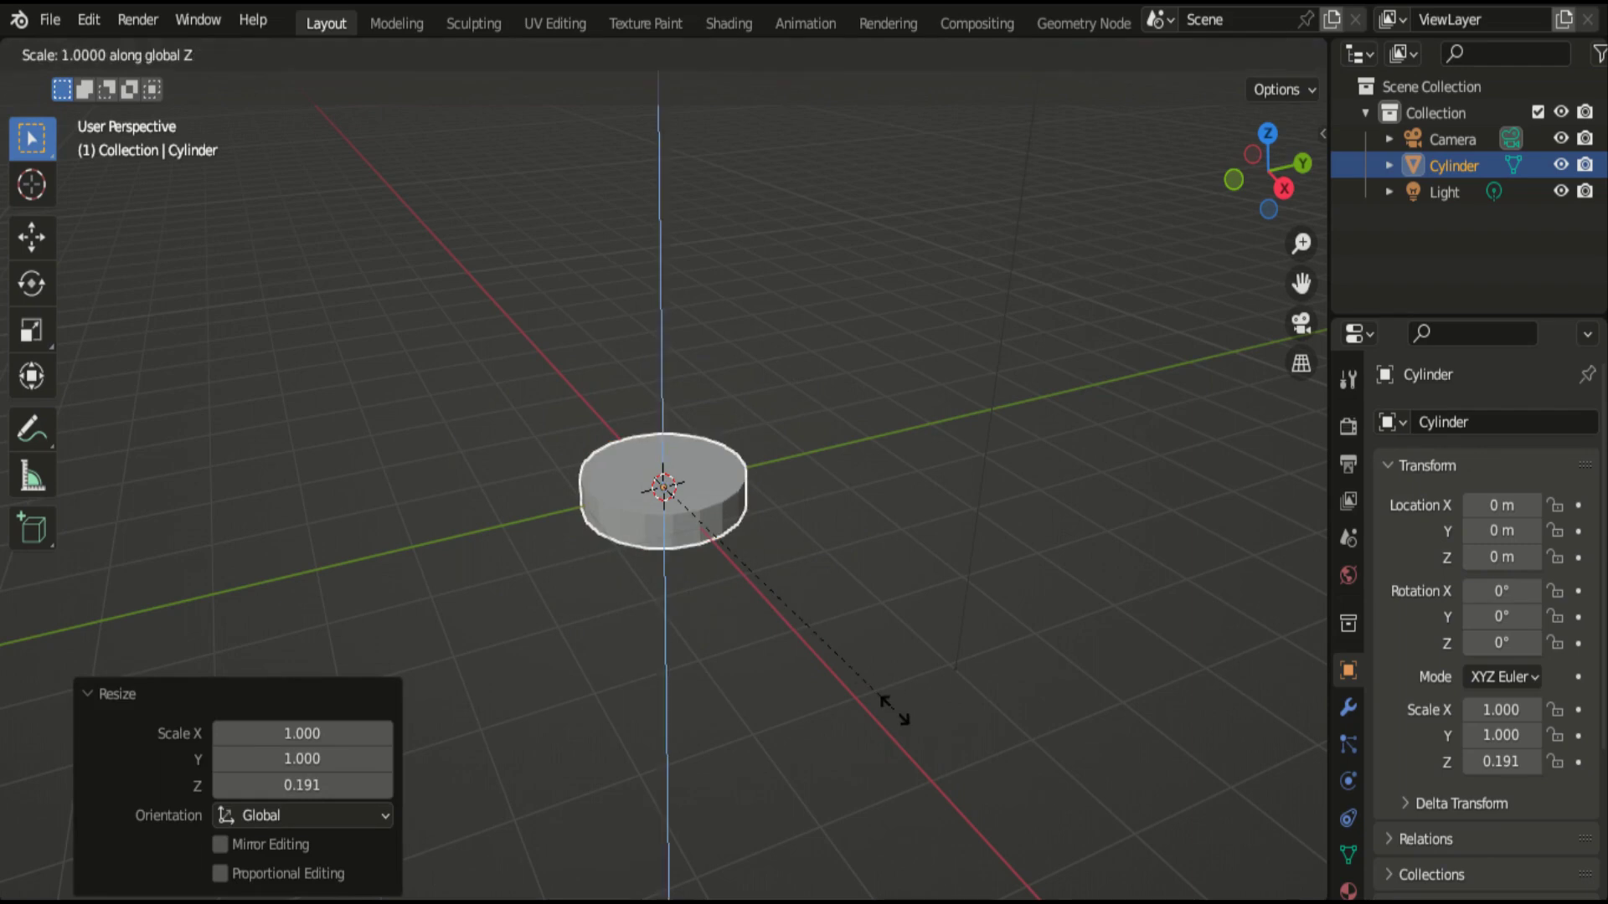
left_click(841, 664)
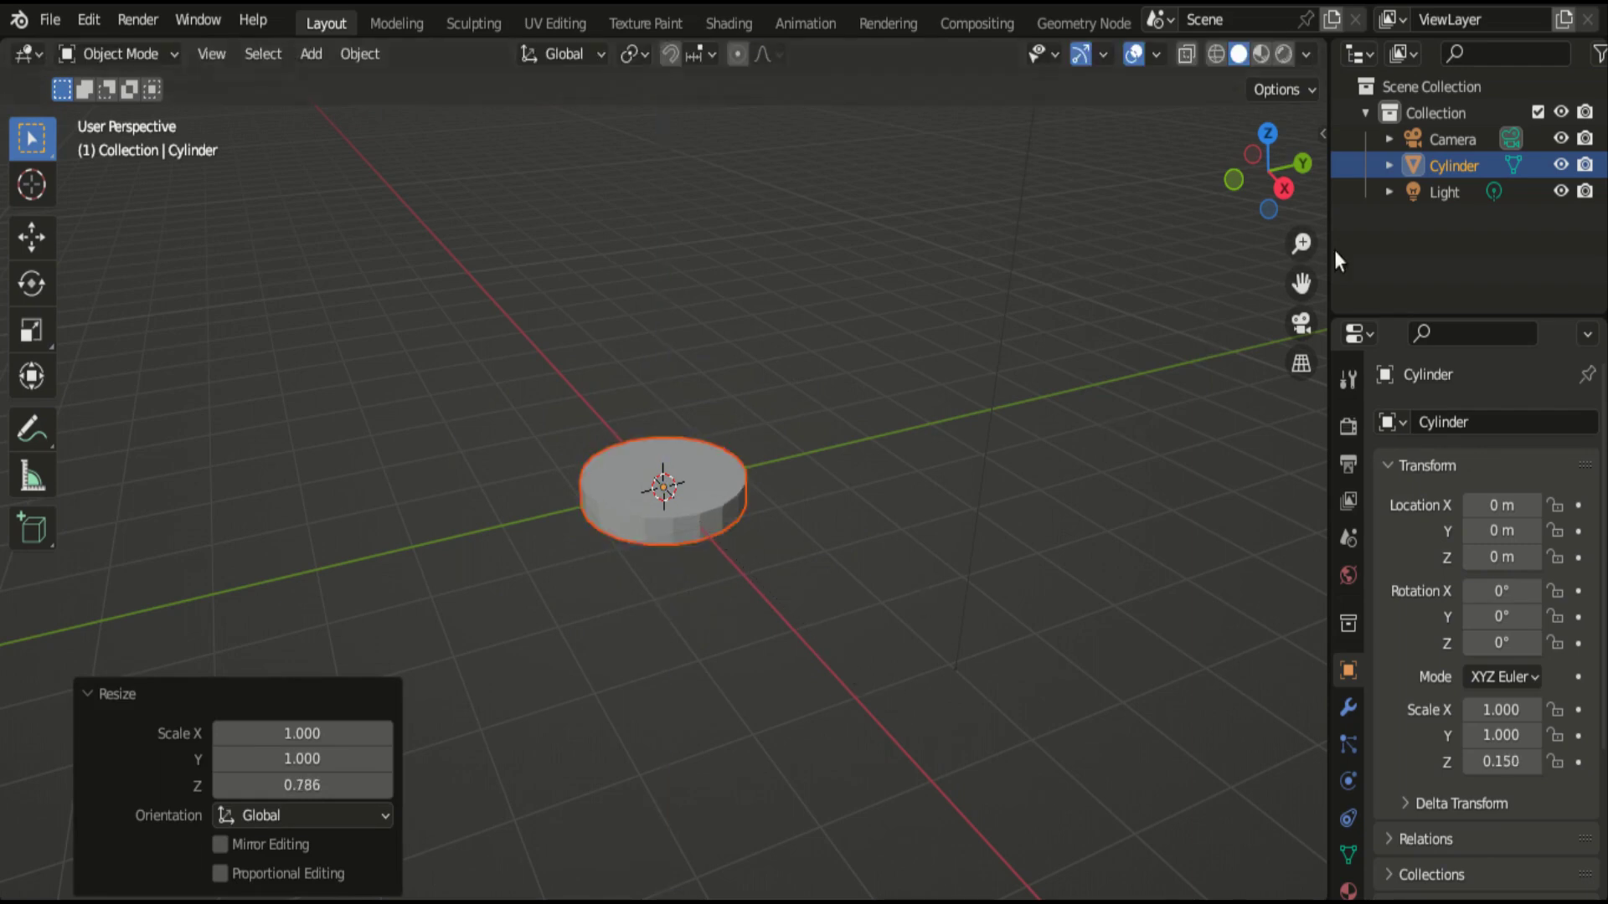
mouse_move(1302, 243)
left_mouse_down()
mouse_move(1301, 168)
mouse_move(330, 120)
left_mouse_up()
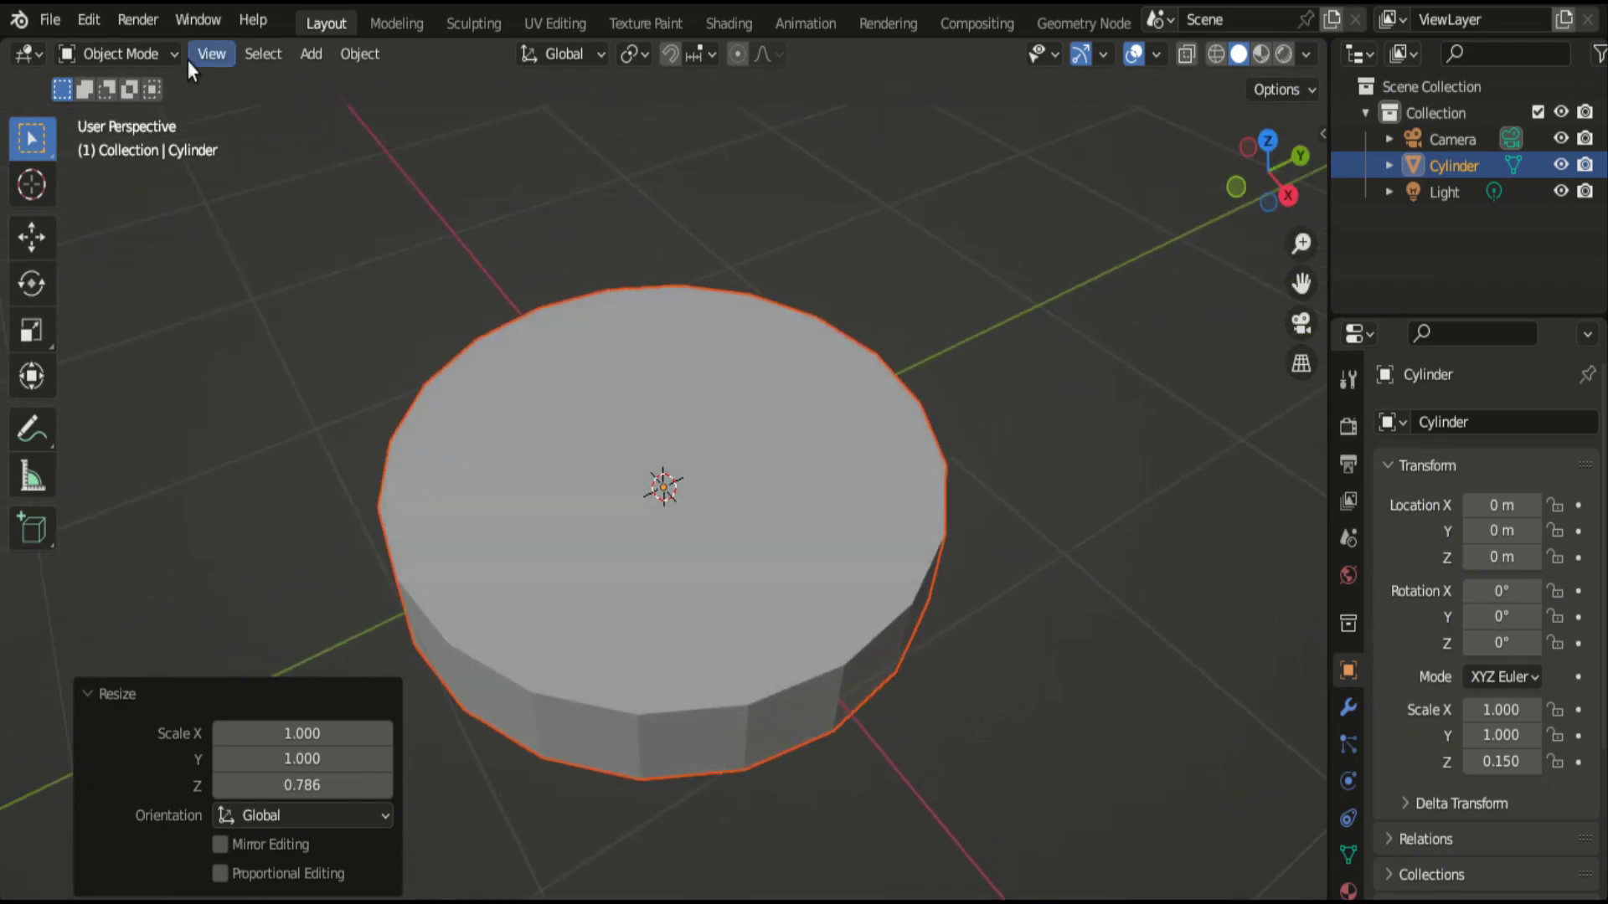
In Edit Mode with edge selection, select both rim edge loops and begin an inset.
left_click(168, 57)
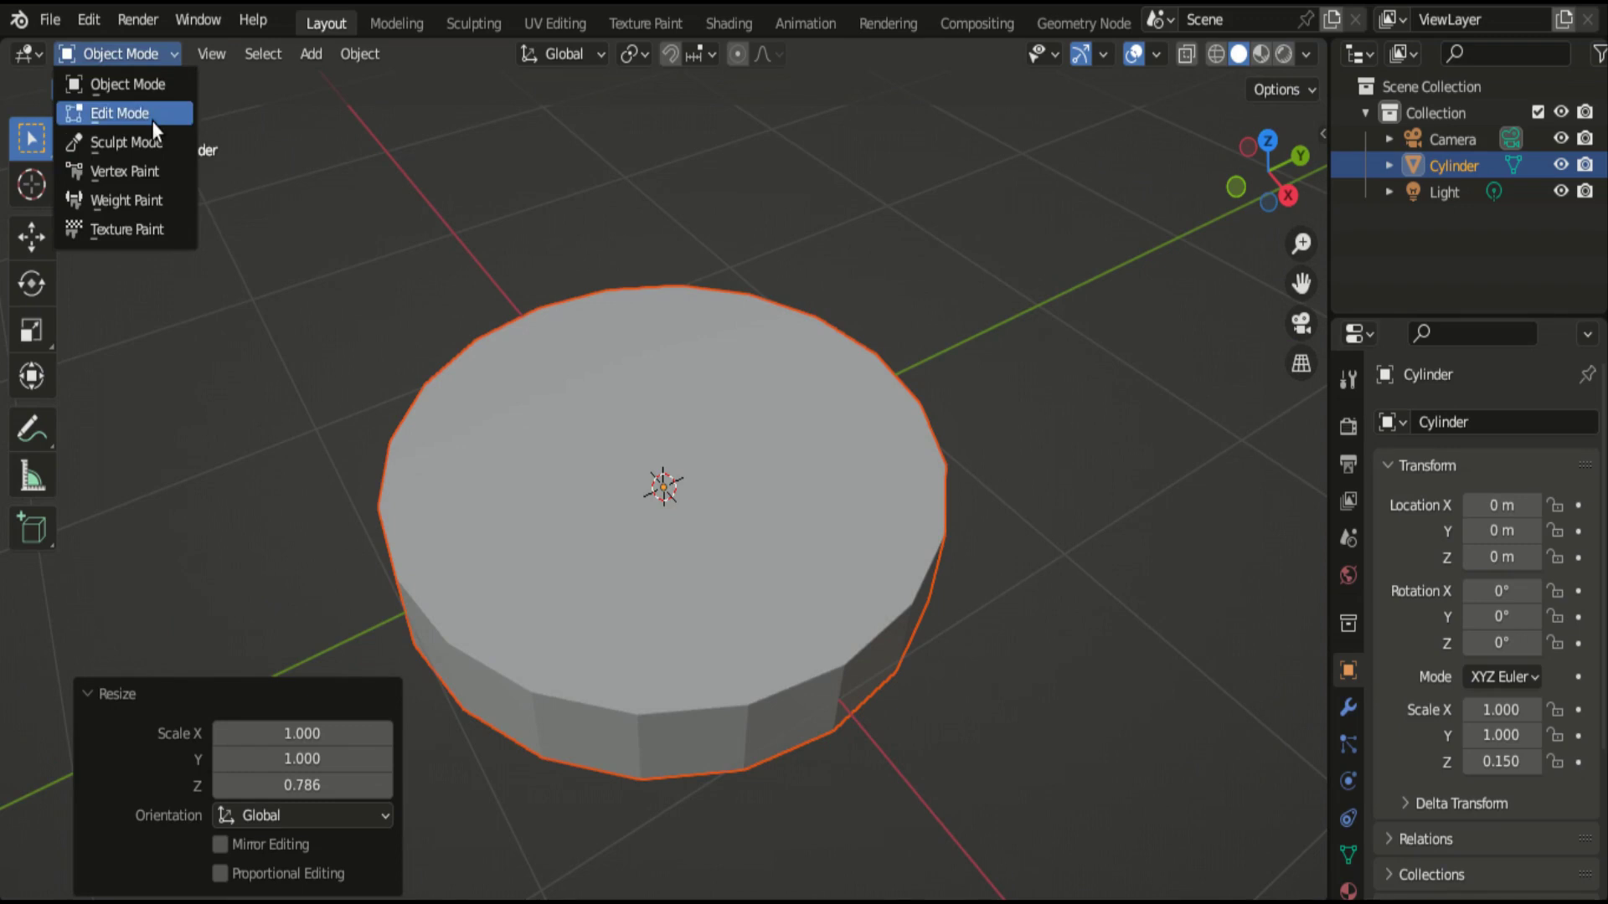
left_click(152, 120)
left_click(224, 55)
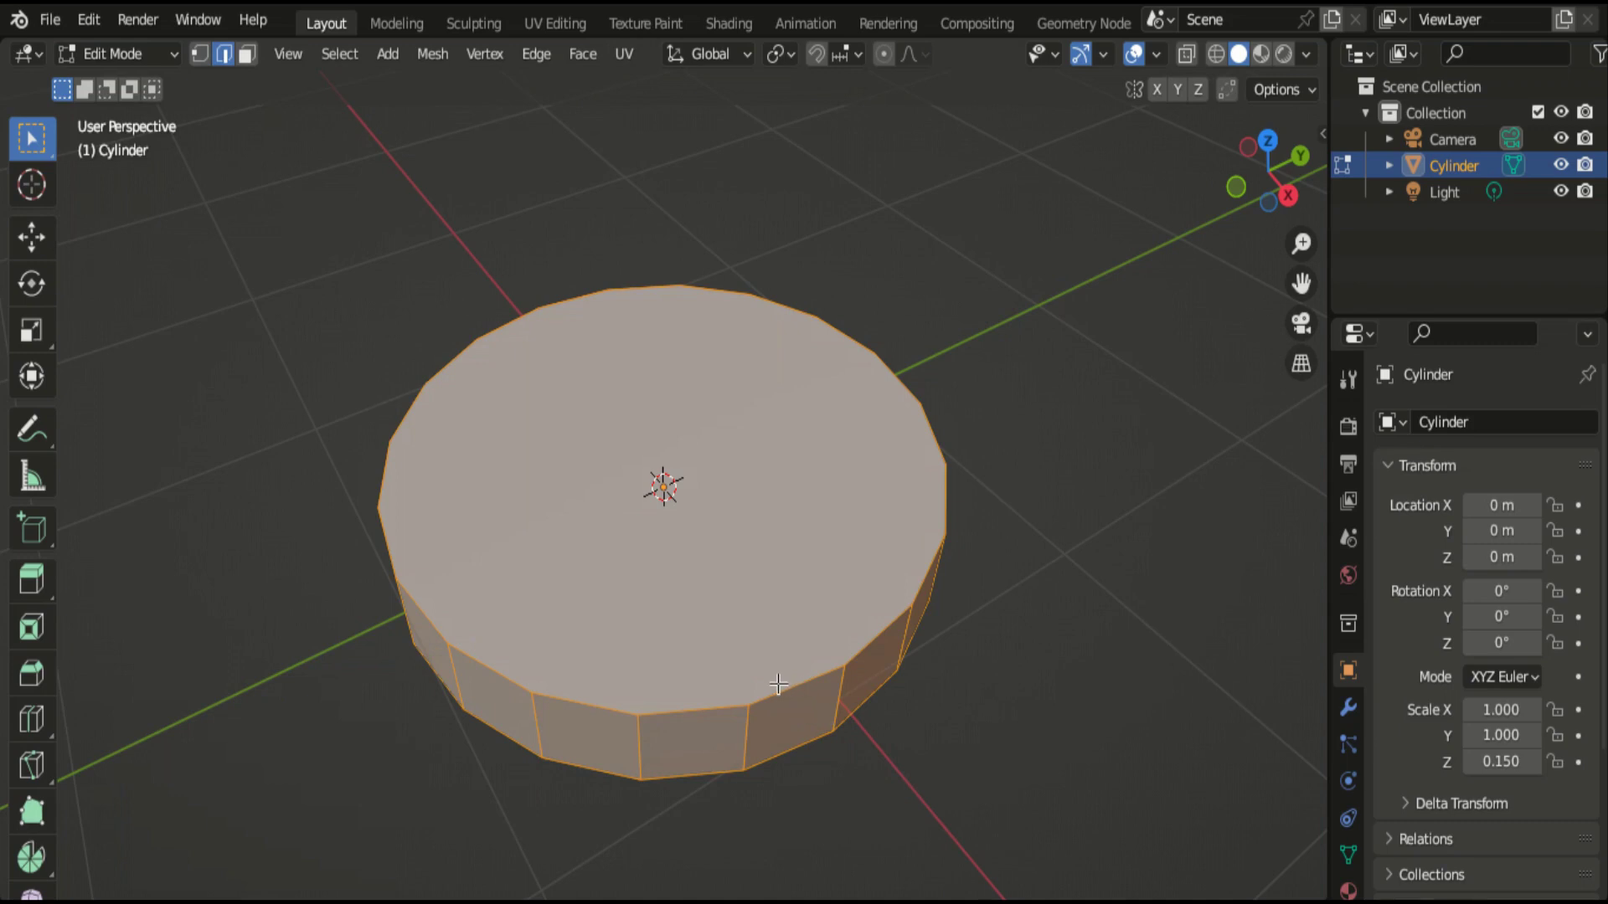
left_click(778, 684)
left_click(807, 744, "alt")
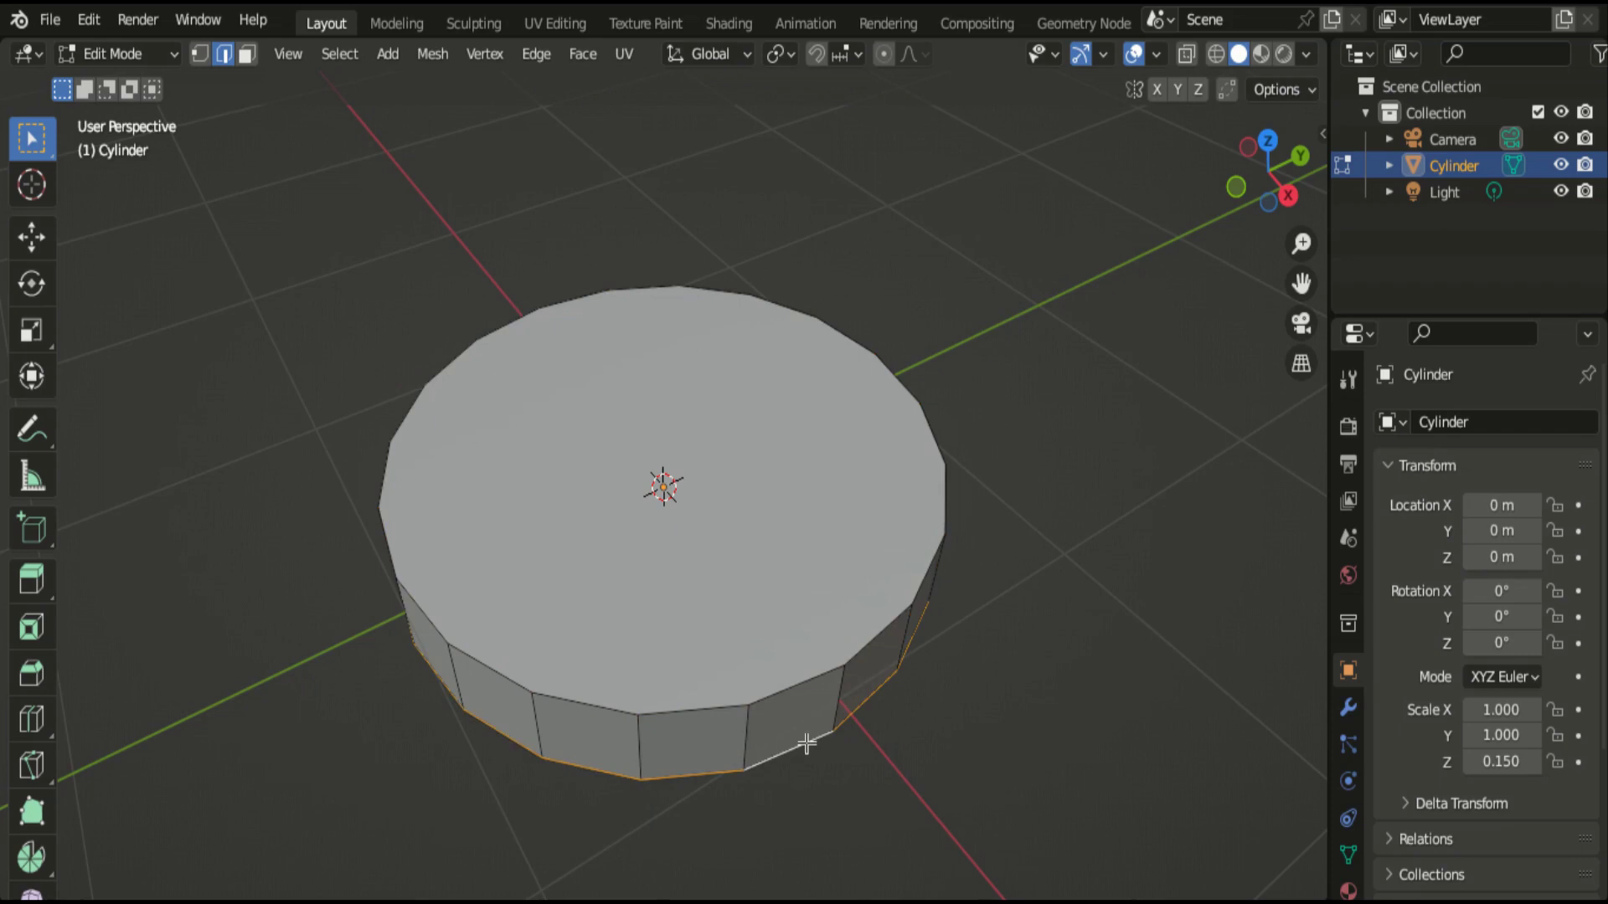
left_click(783, 685, "alt+shift")
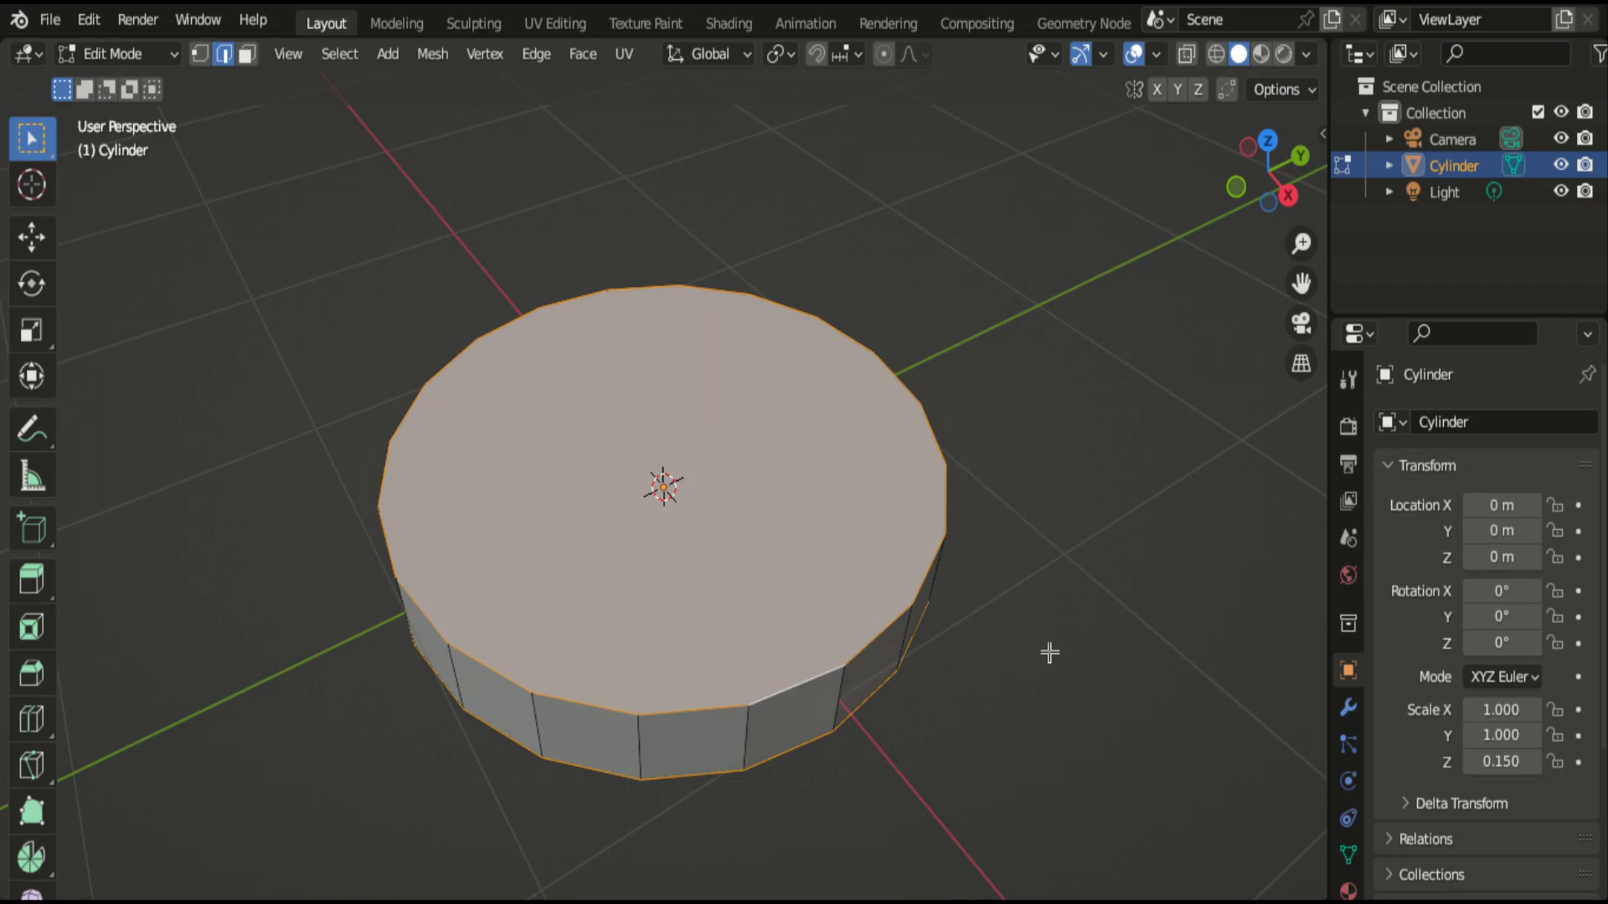
key("i")
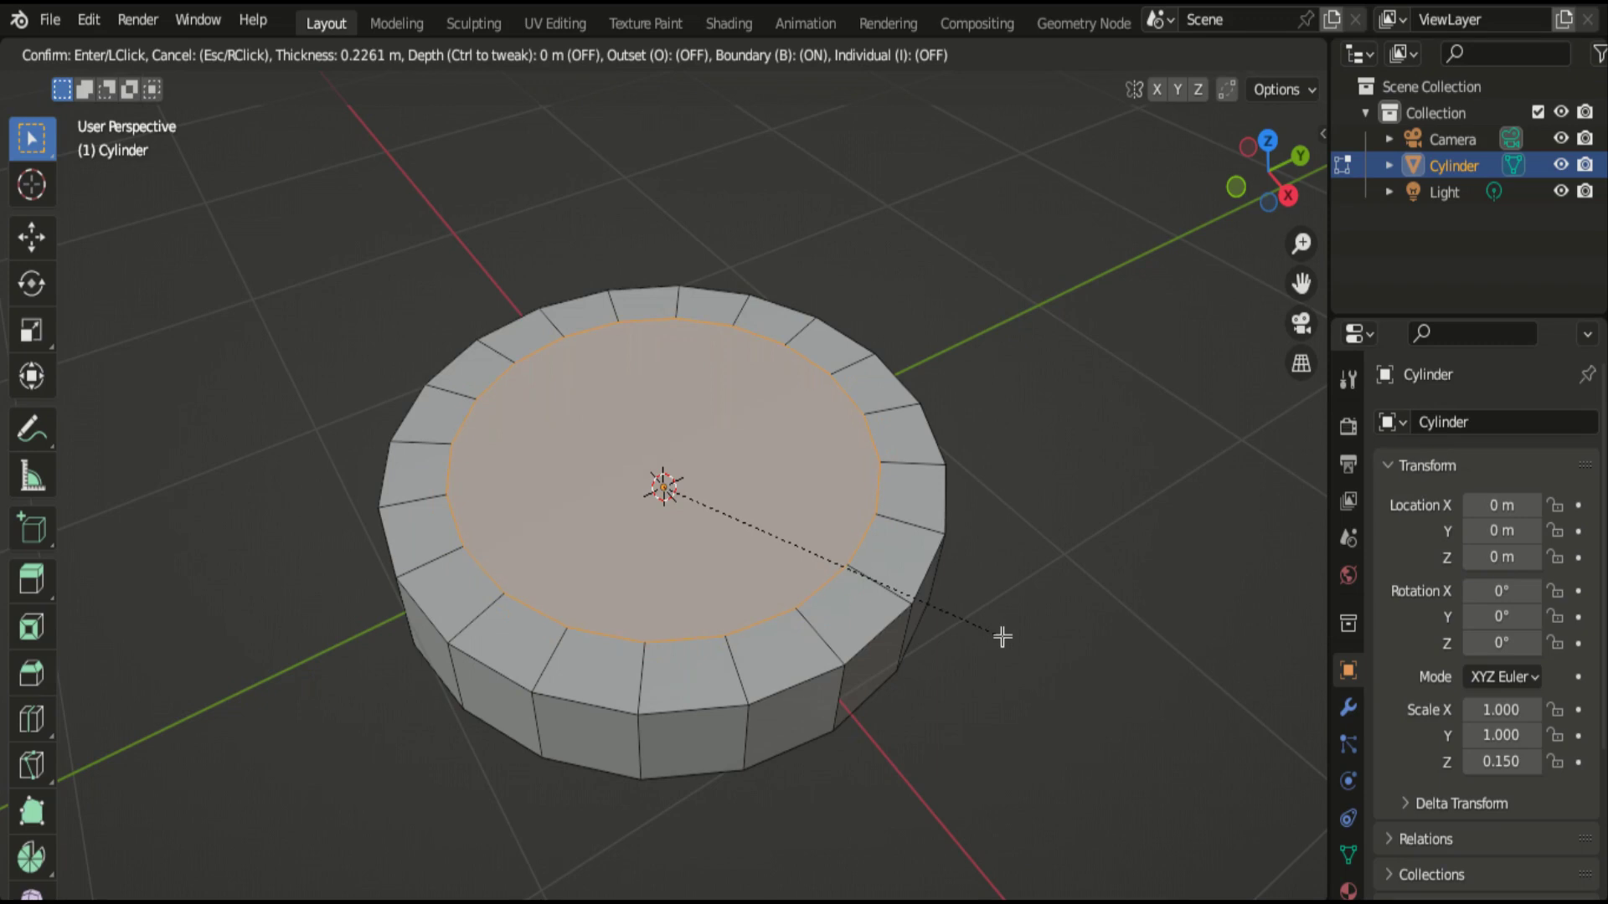
Apply the top-face inset at 0.2261 m thickness and orbit to check it.
left_click(1003, 637)
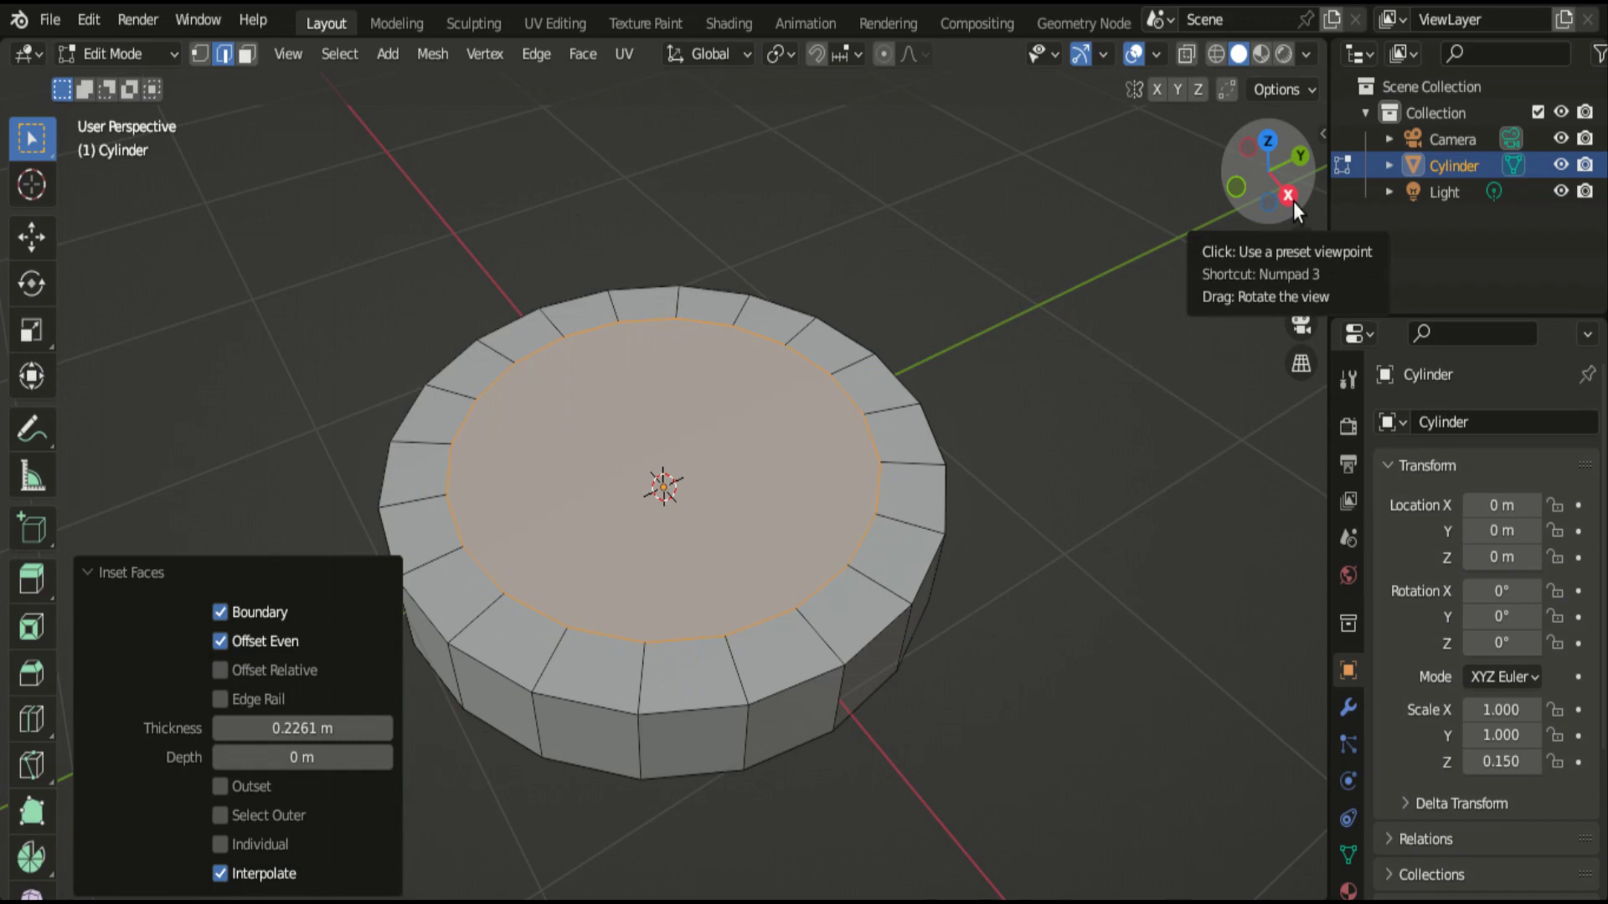
left_click_drag(1293, 201, 1281, 277)
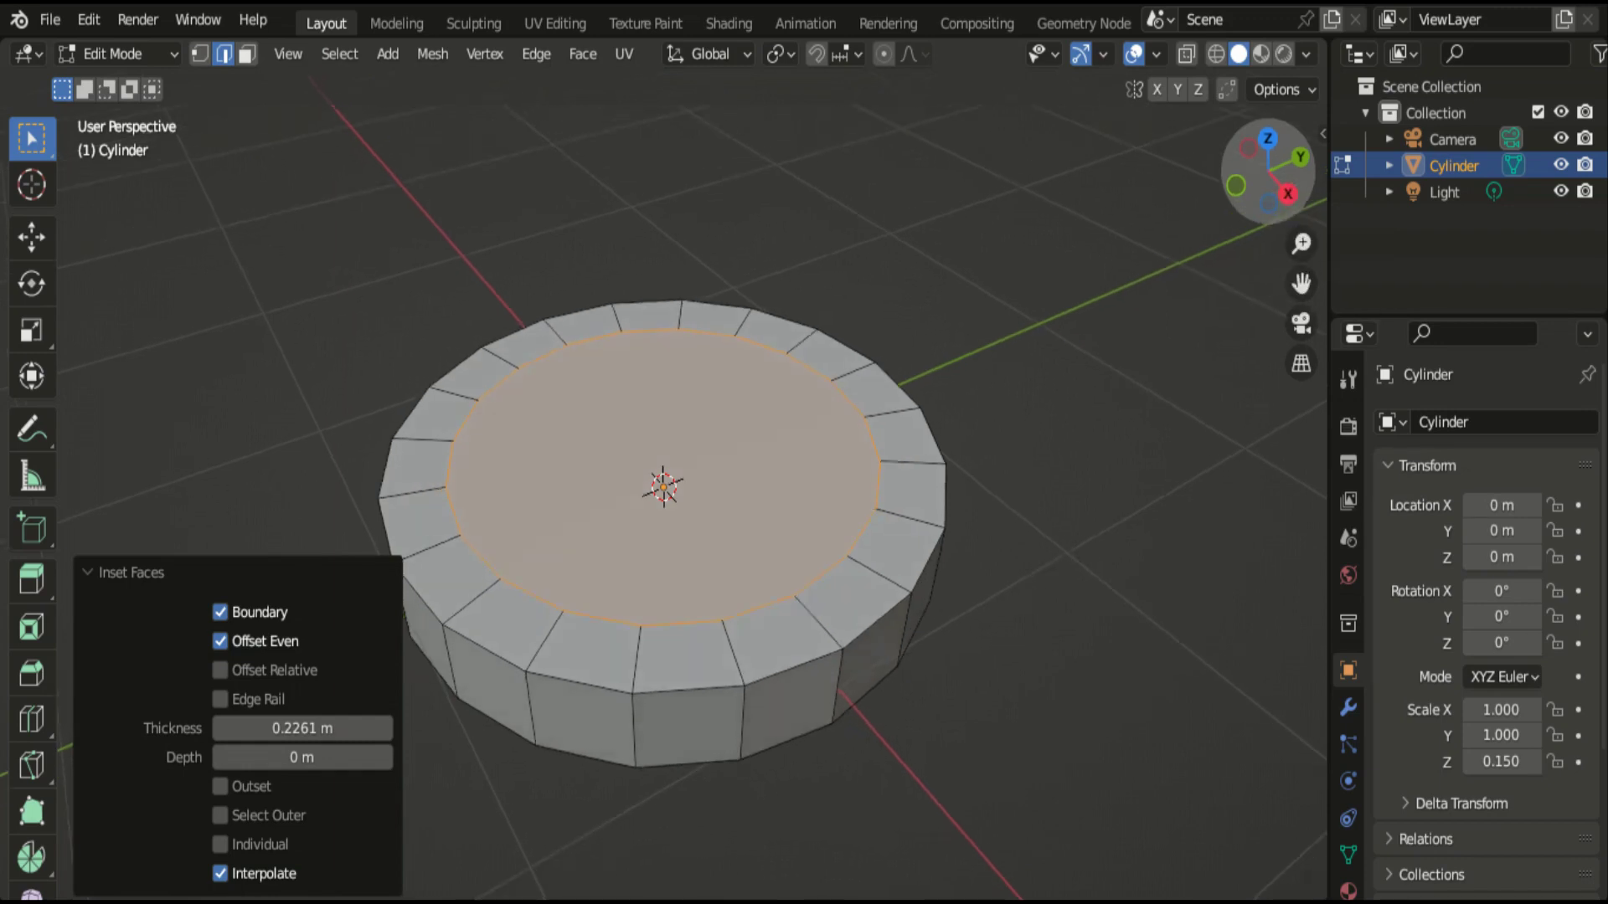
left_click_drag(1269, 171, 1271, 251)
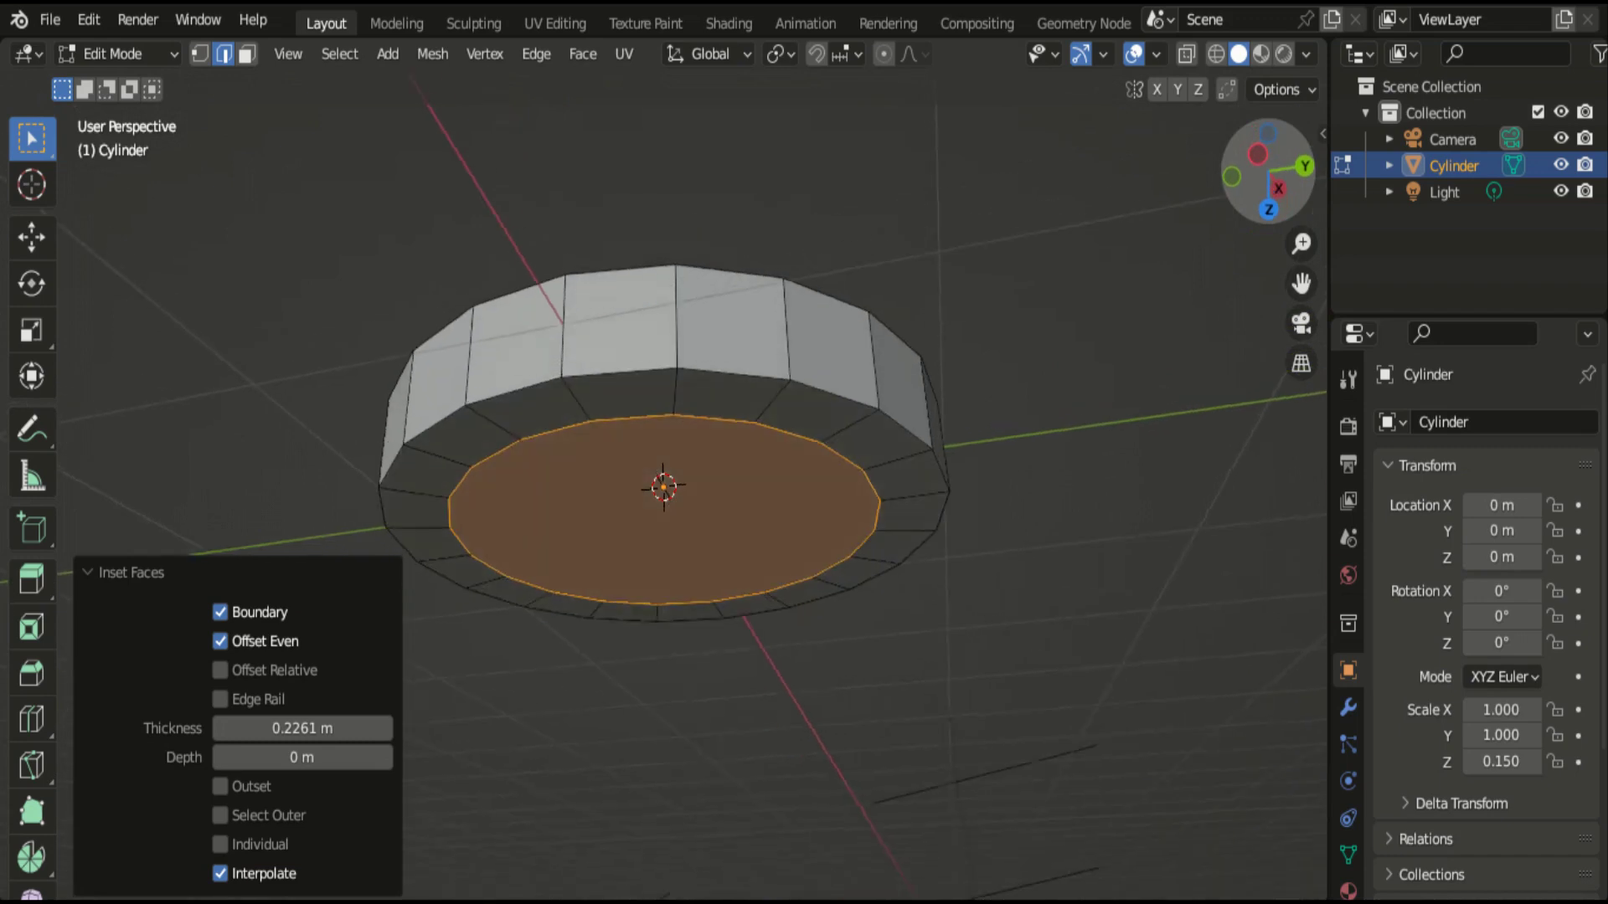
left_click_drag(1269, 176, 1269, 230)
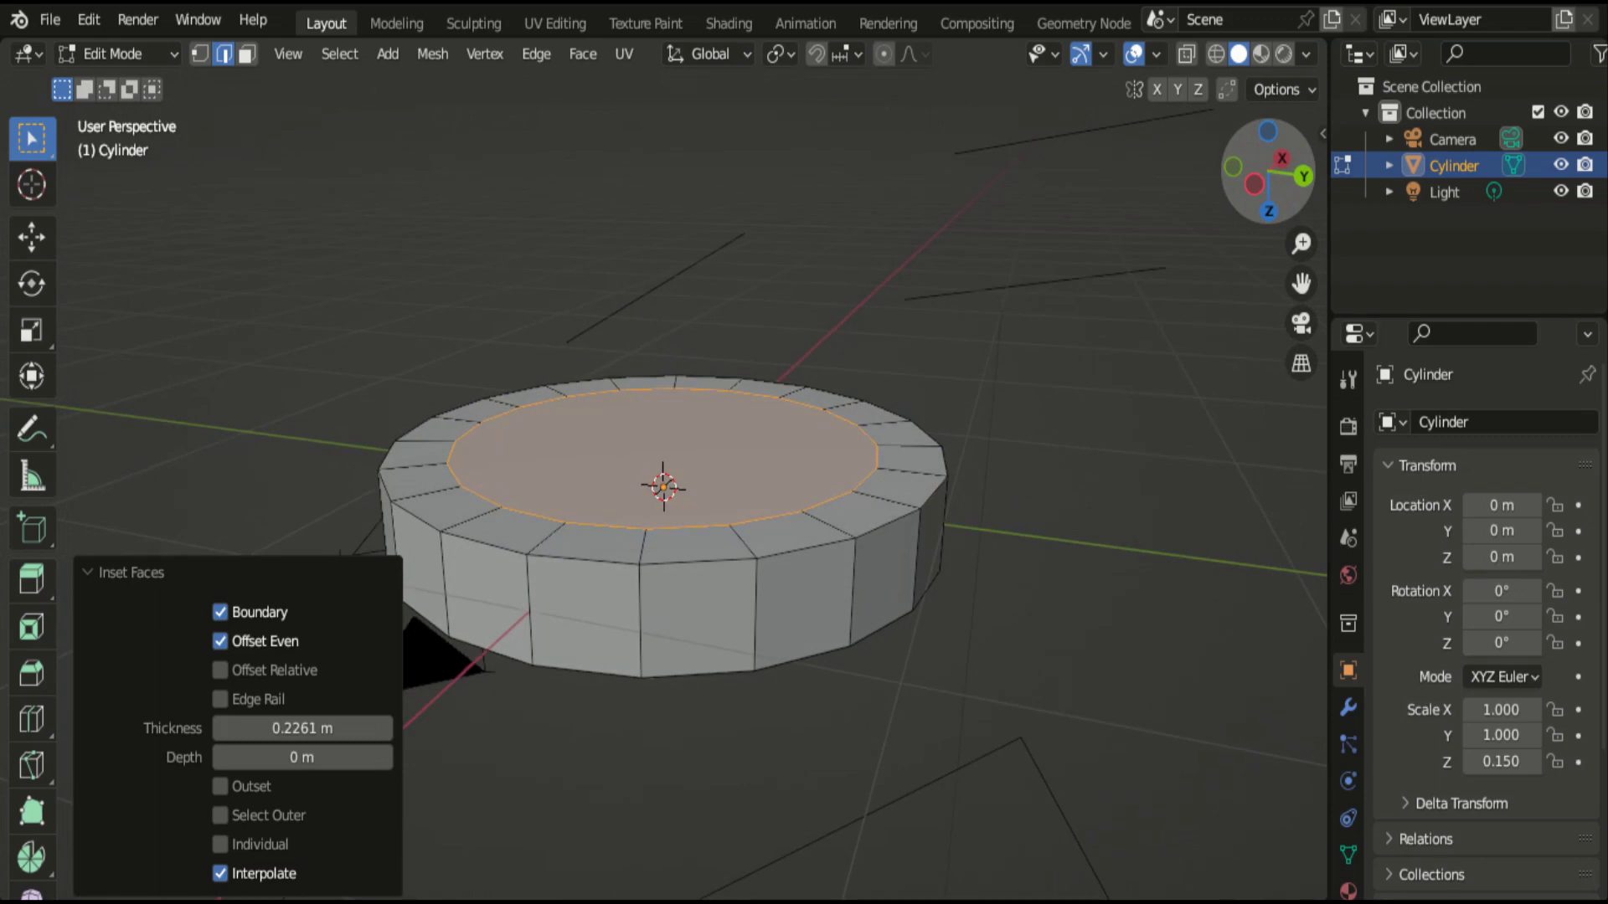
In face select mode, select the disc's inner top and inner bottom faces.
left_click(804, 287)
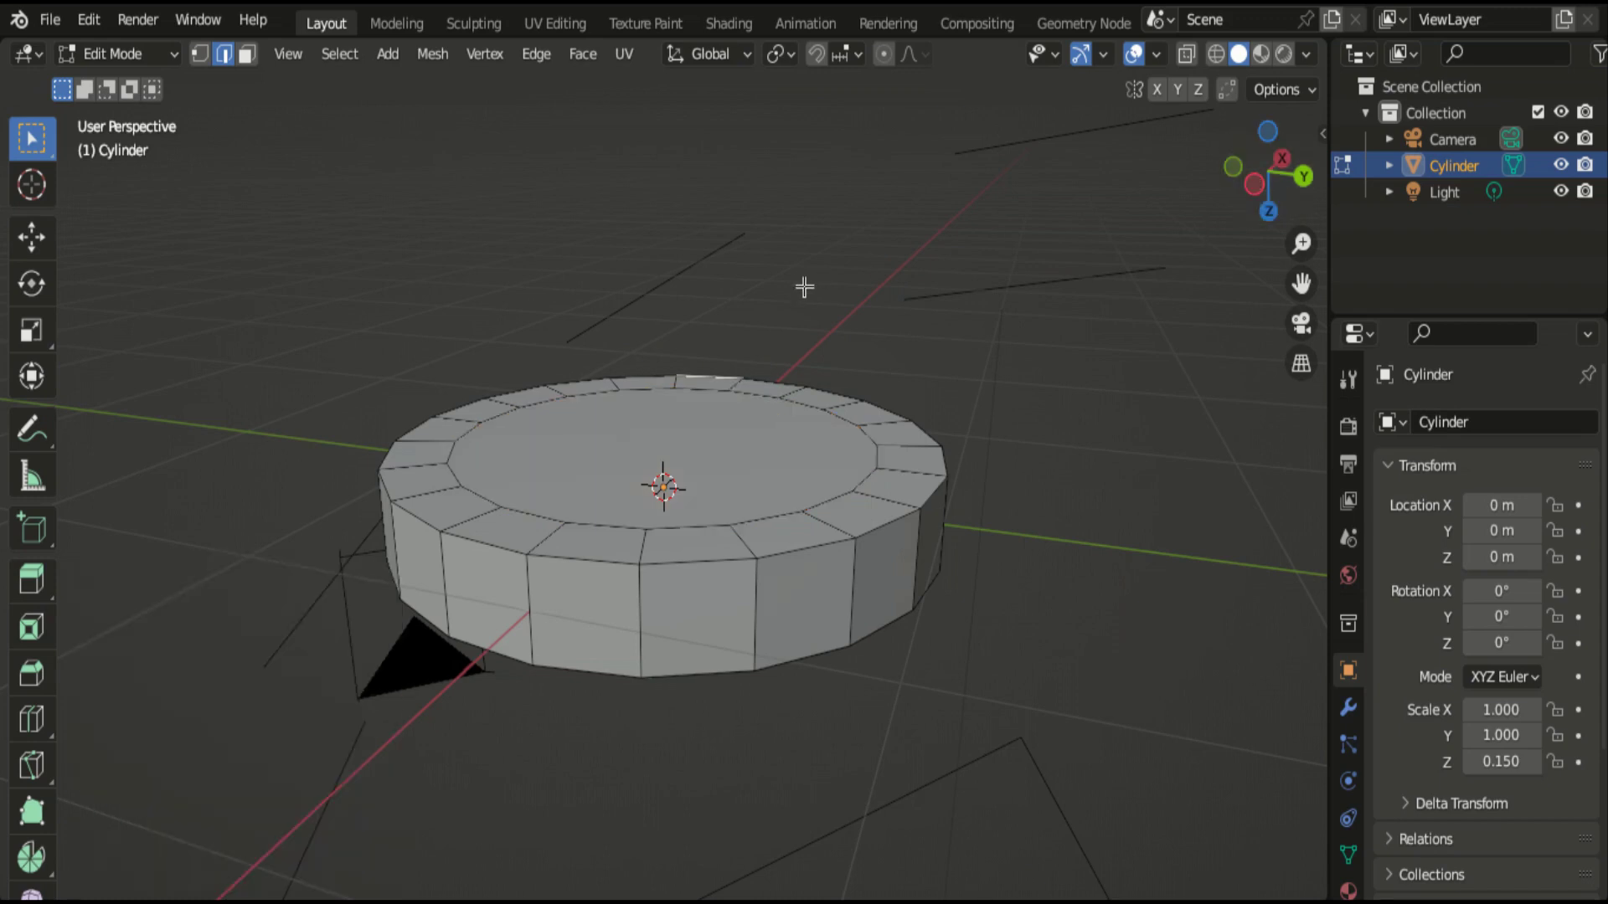
left_click(779, 460)
left_click(246, 54)
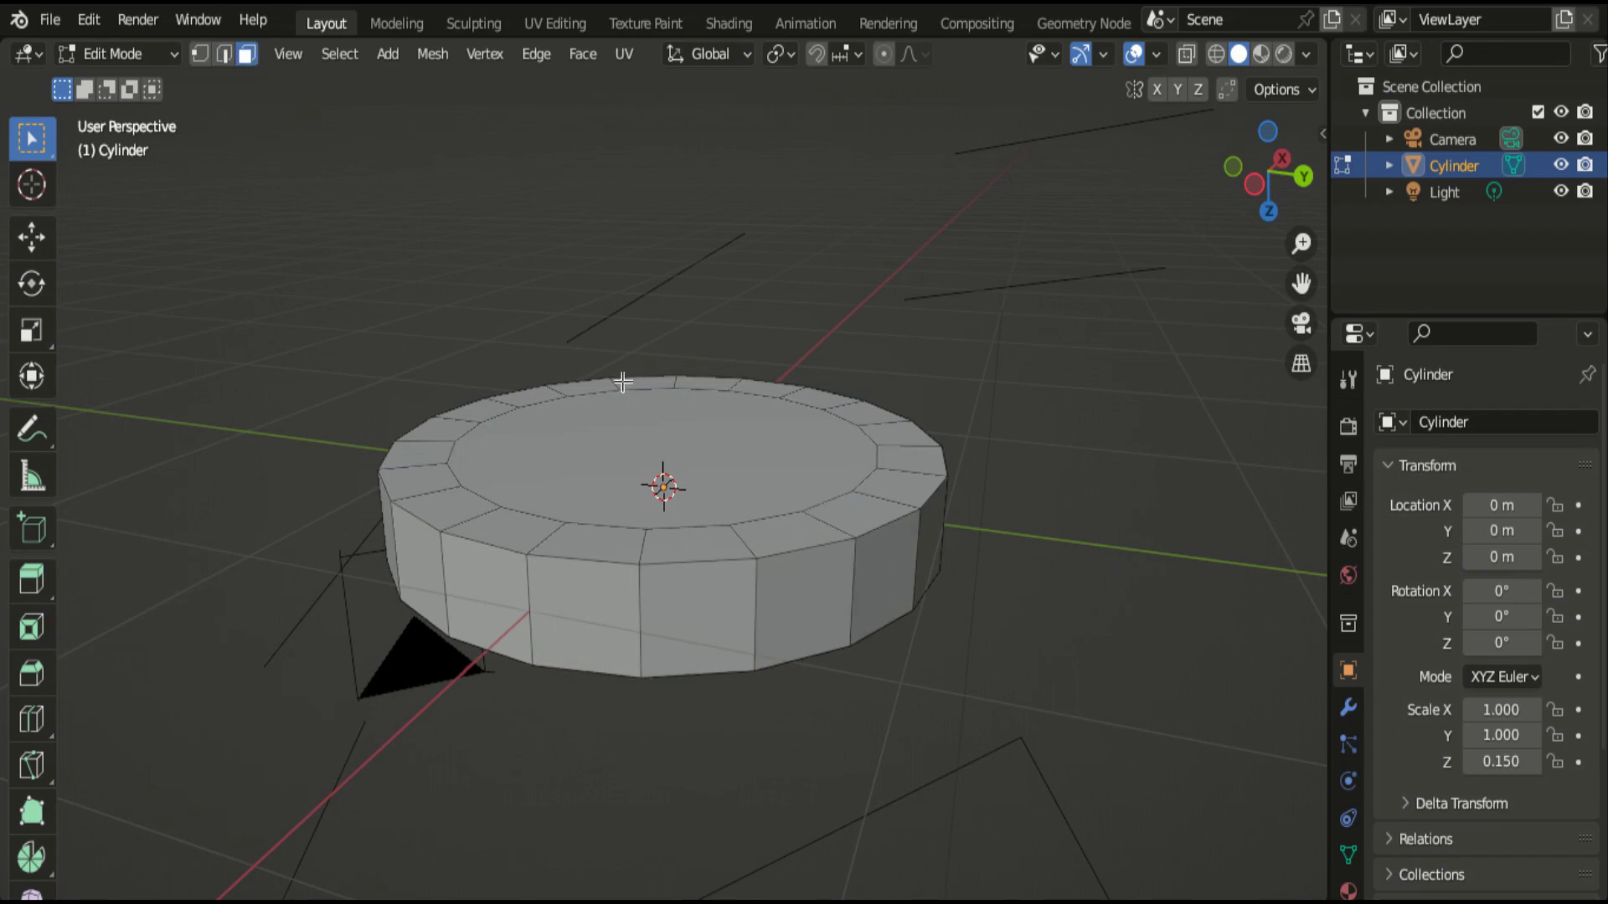
left_click(691, 453)
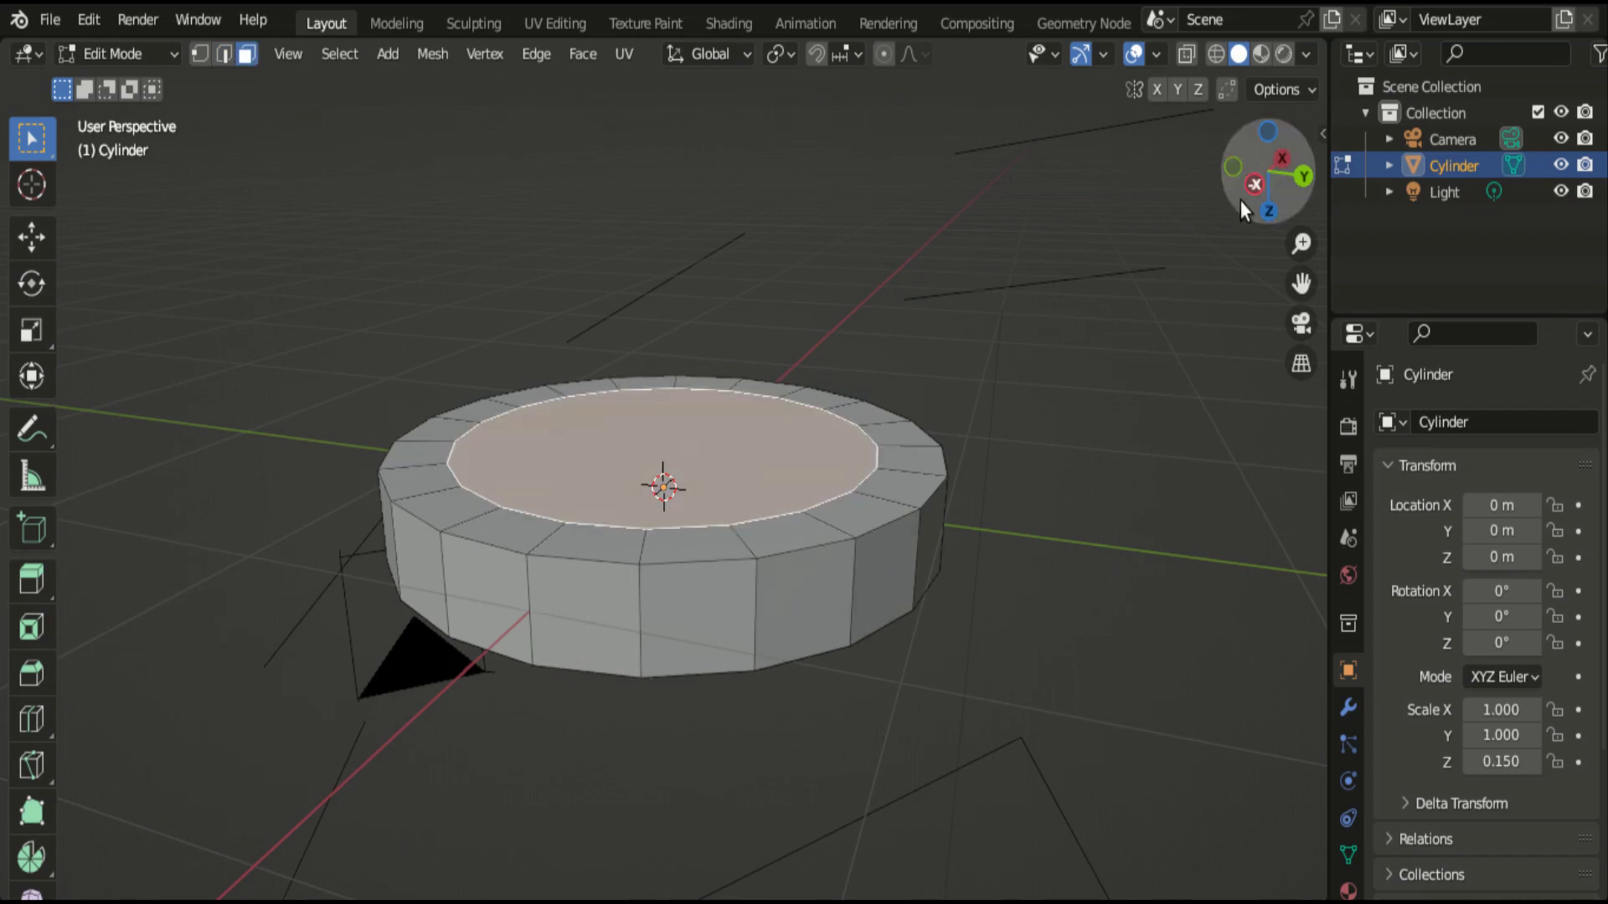
left_click_drag(1263, 228, 765, 555)
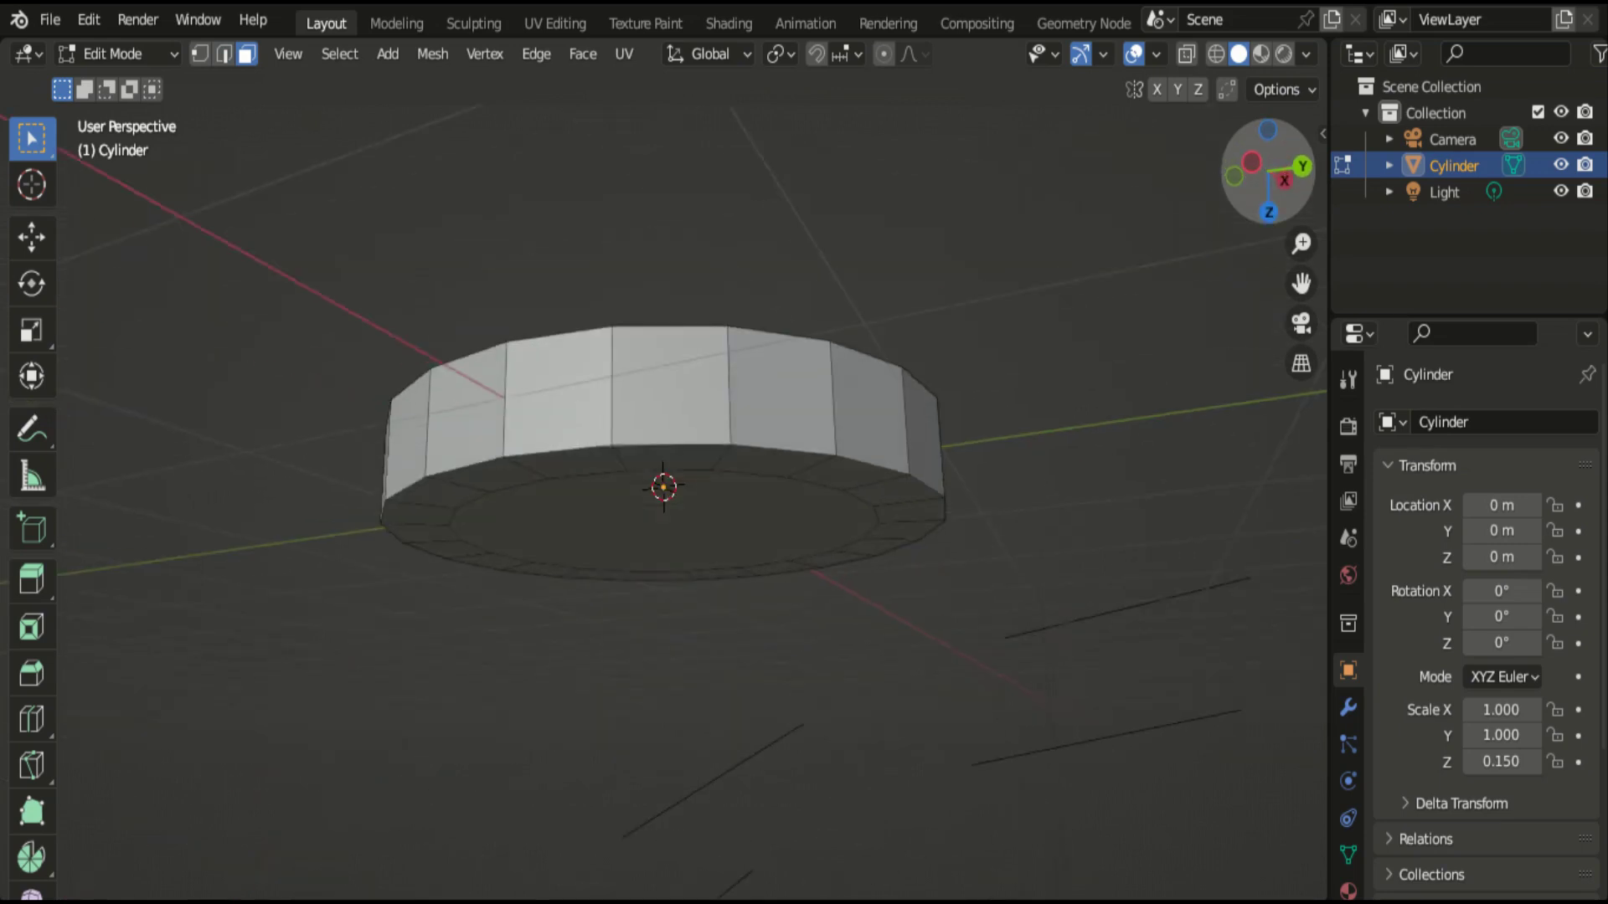
left_click(746, 527)
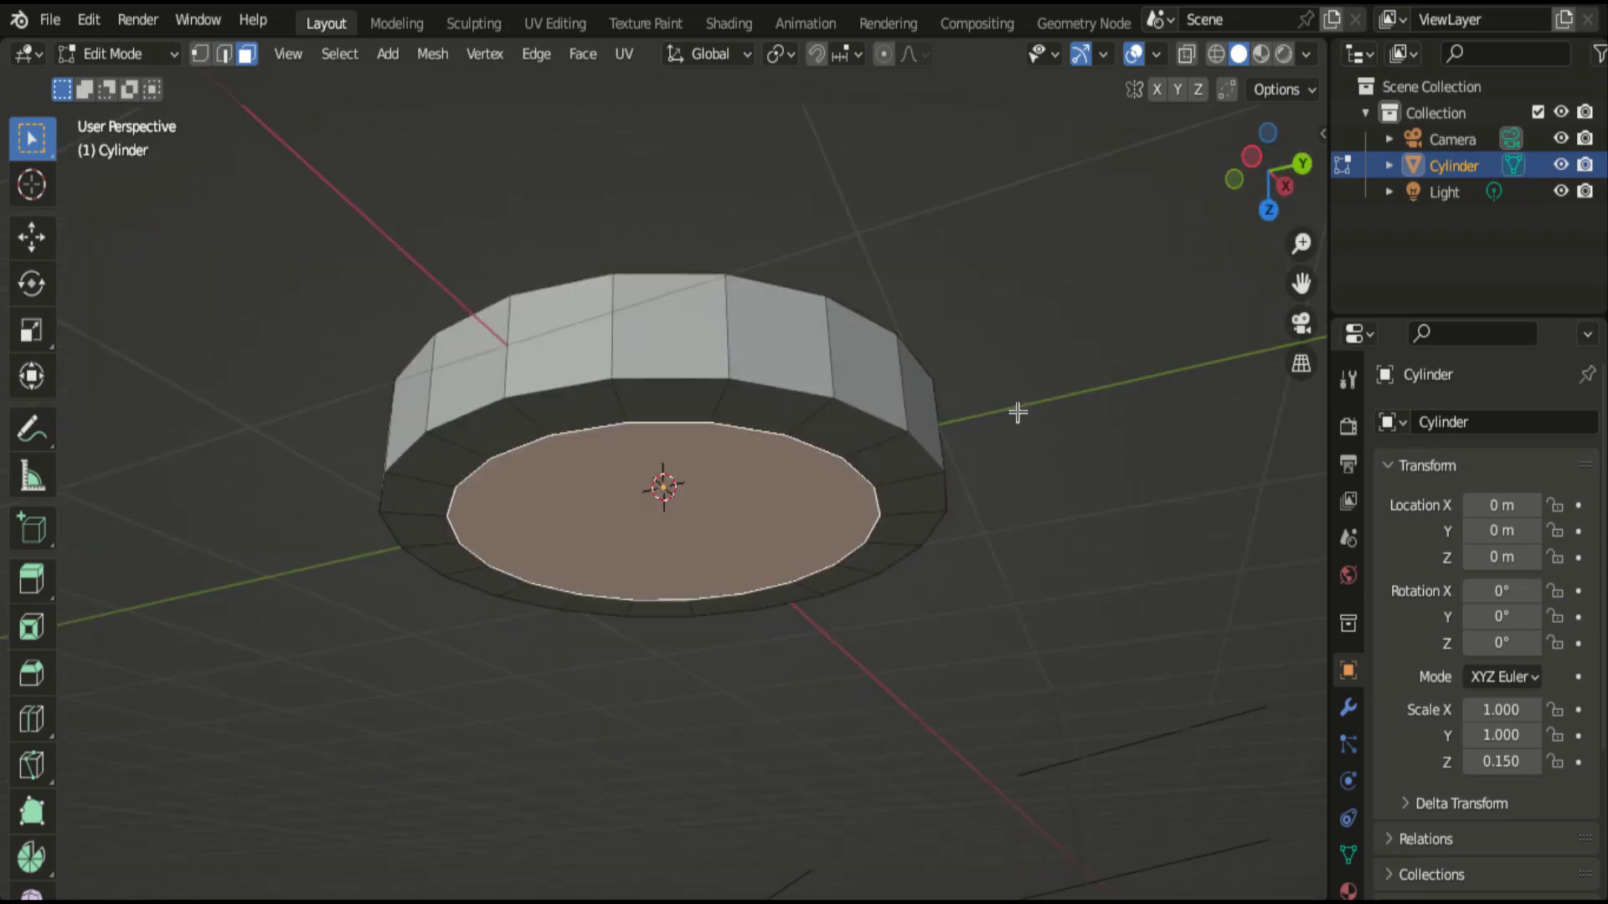
left_click_drag(1269, 224, 1269, 251)
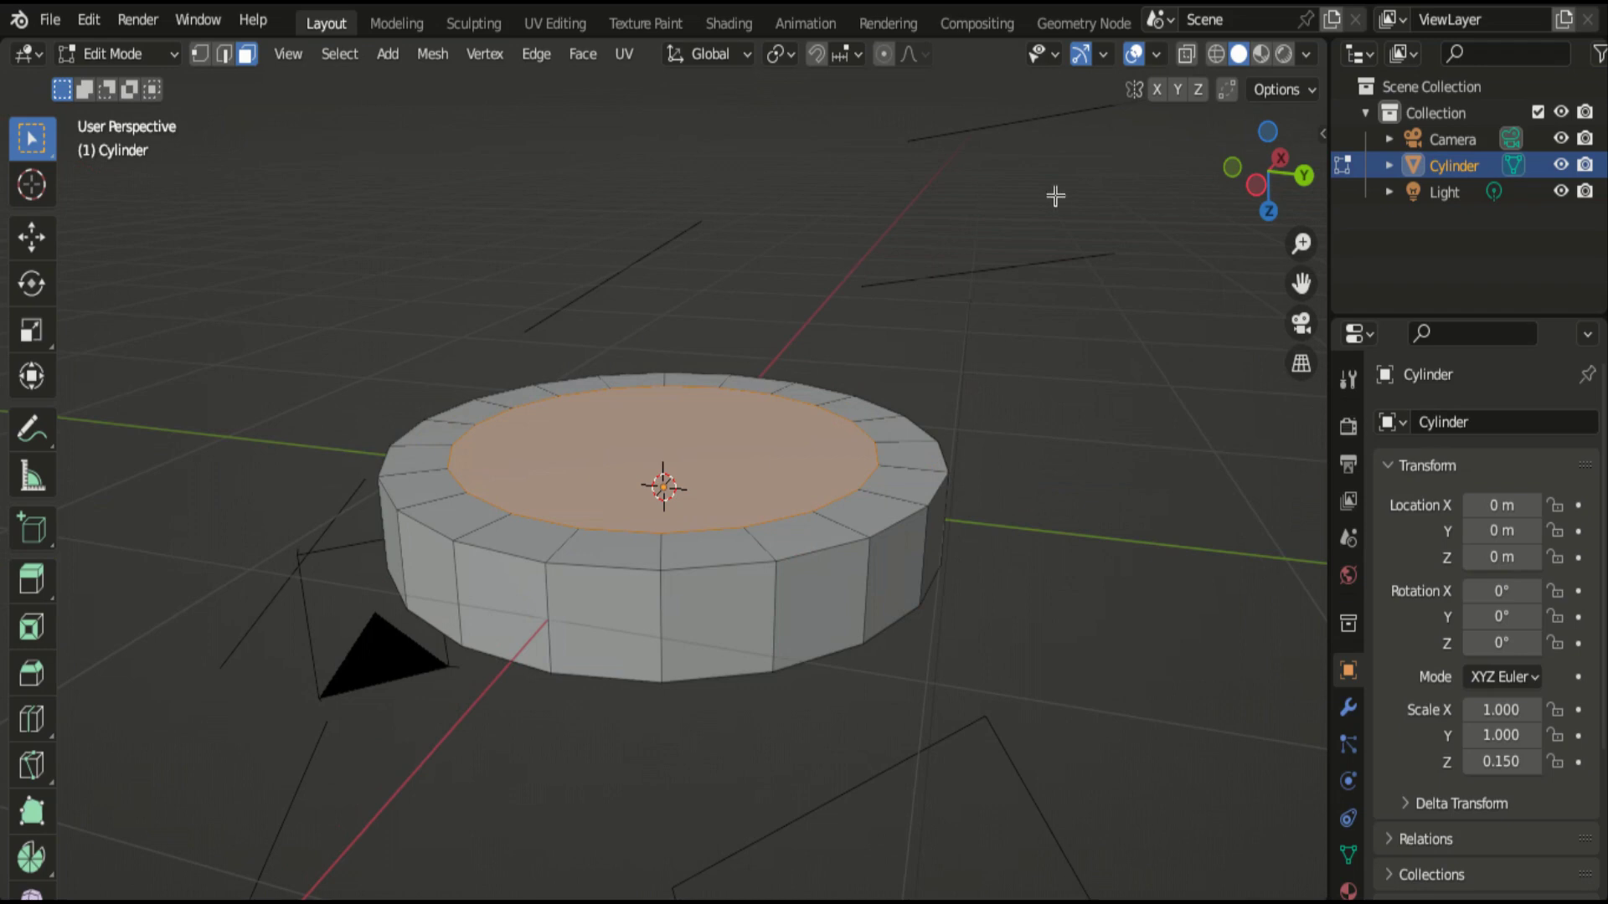
Extrude the inner faces in place and scale them on Z to 0.798, recessing them below the rim.
key("e")
right_click(661, 207)
key("s")
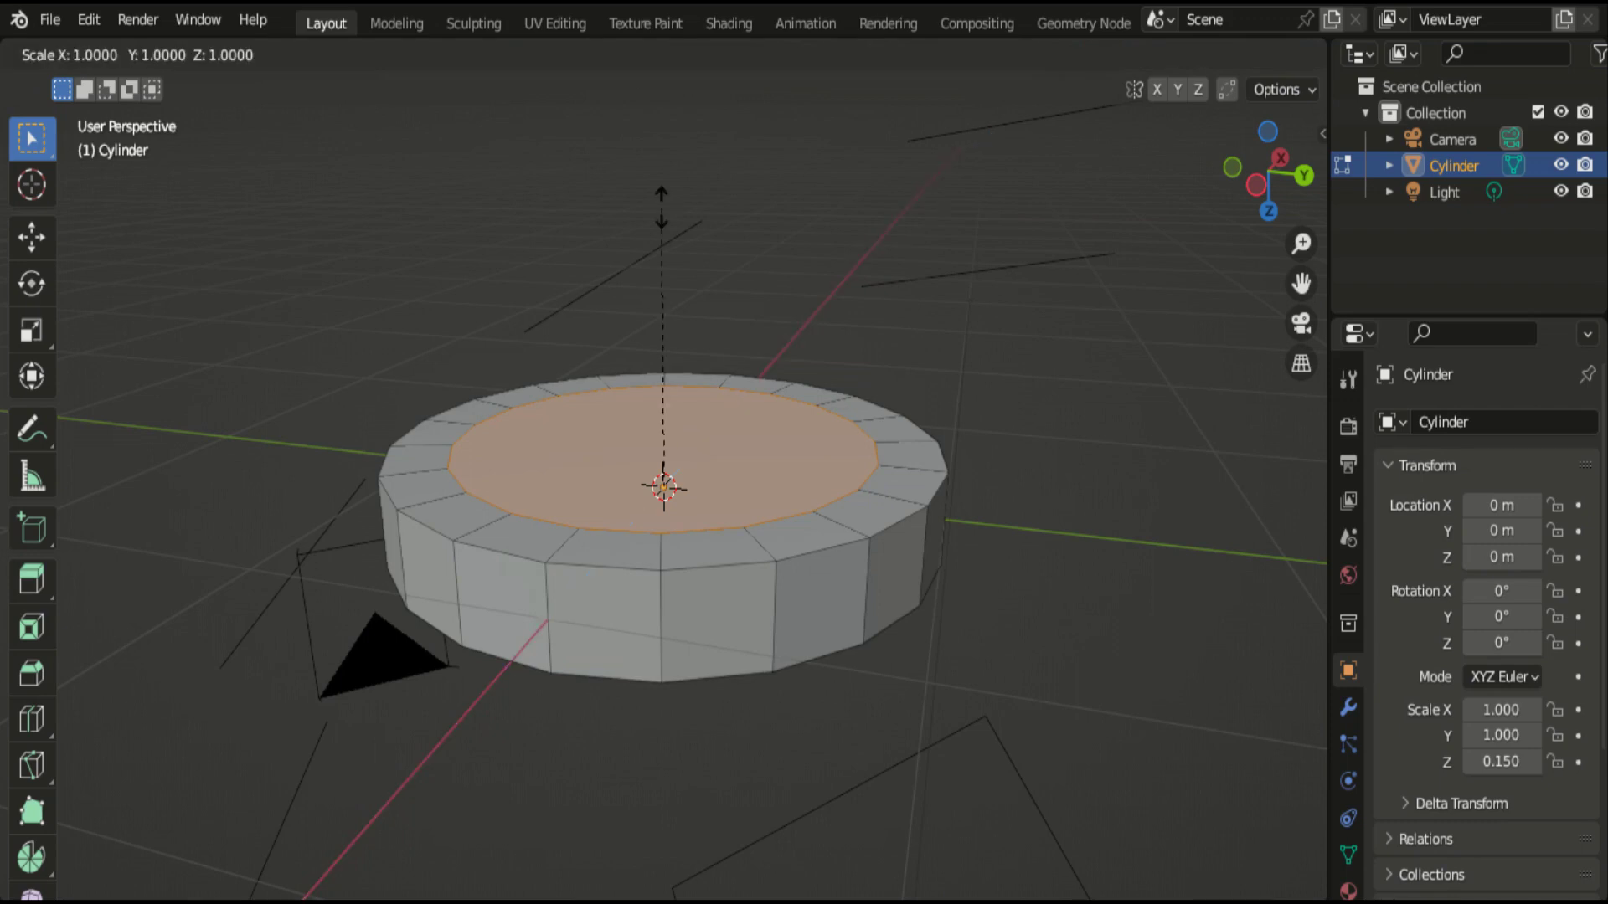
key("z")
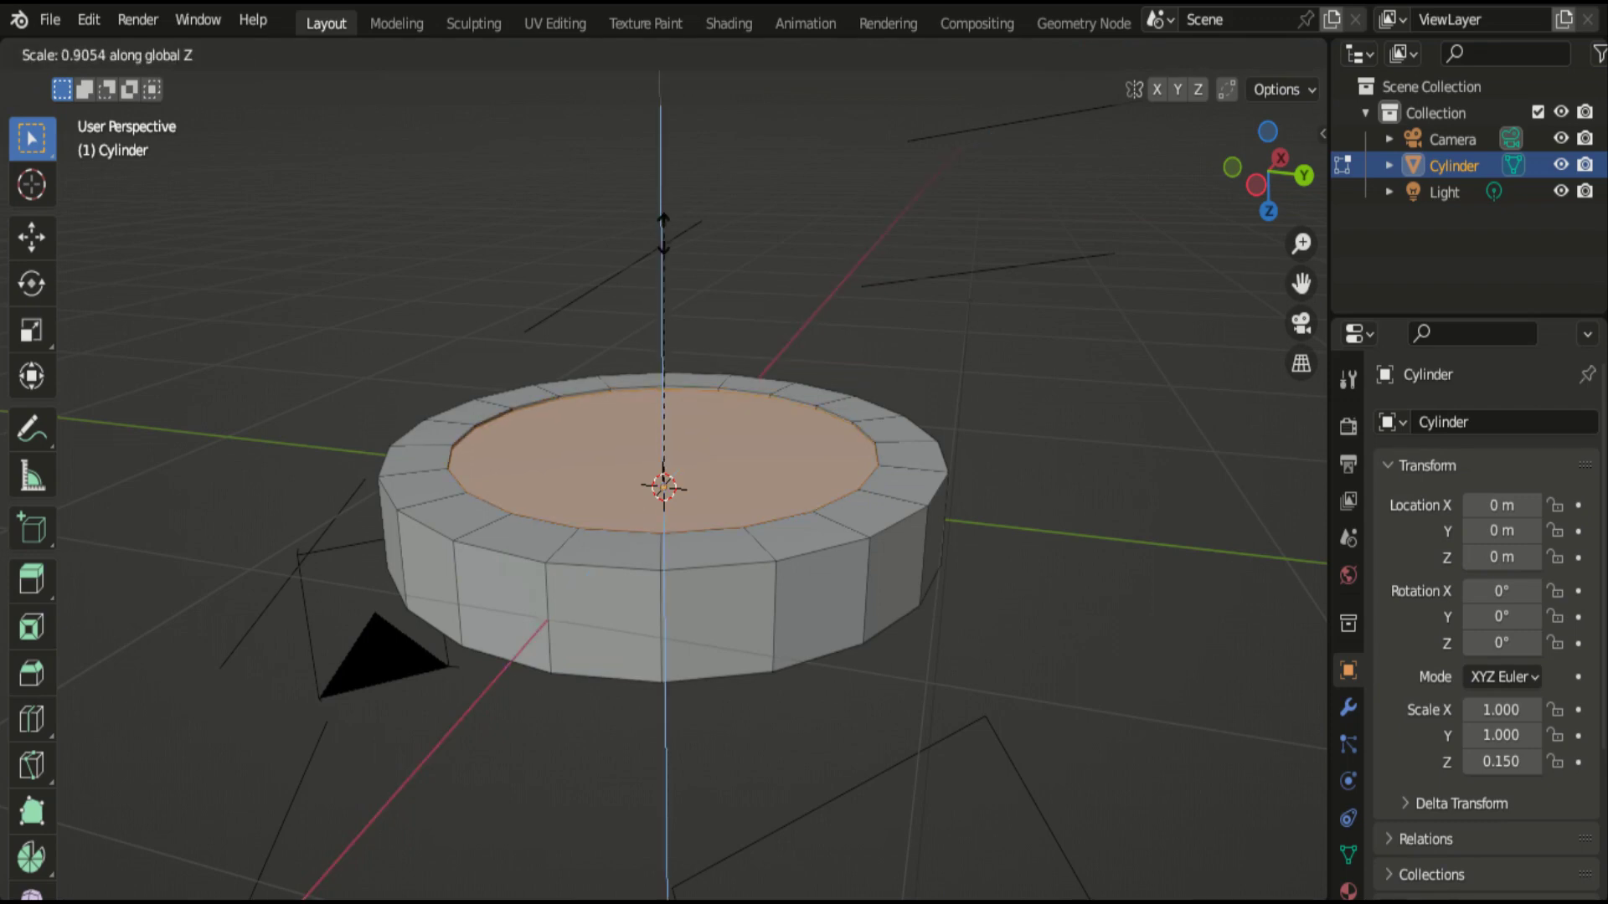
left_click(666, 241)
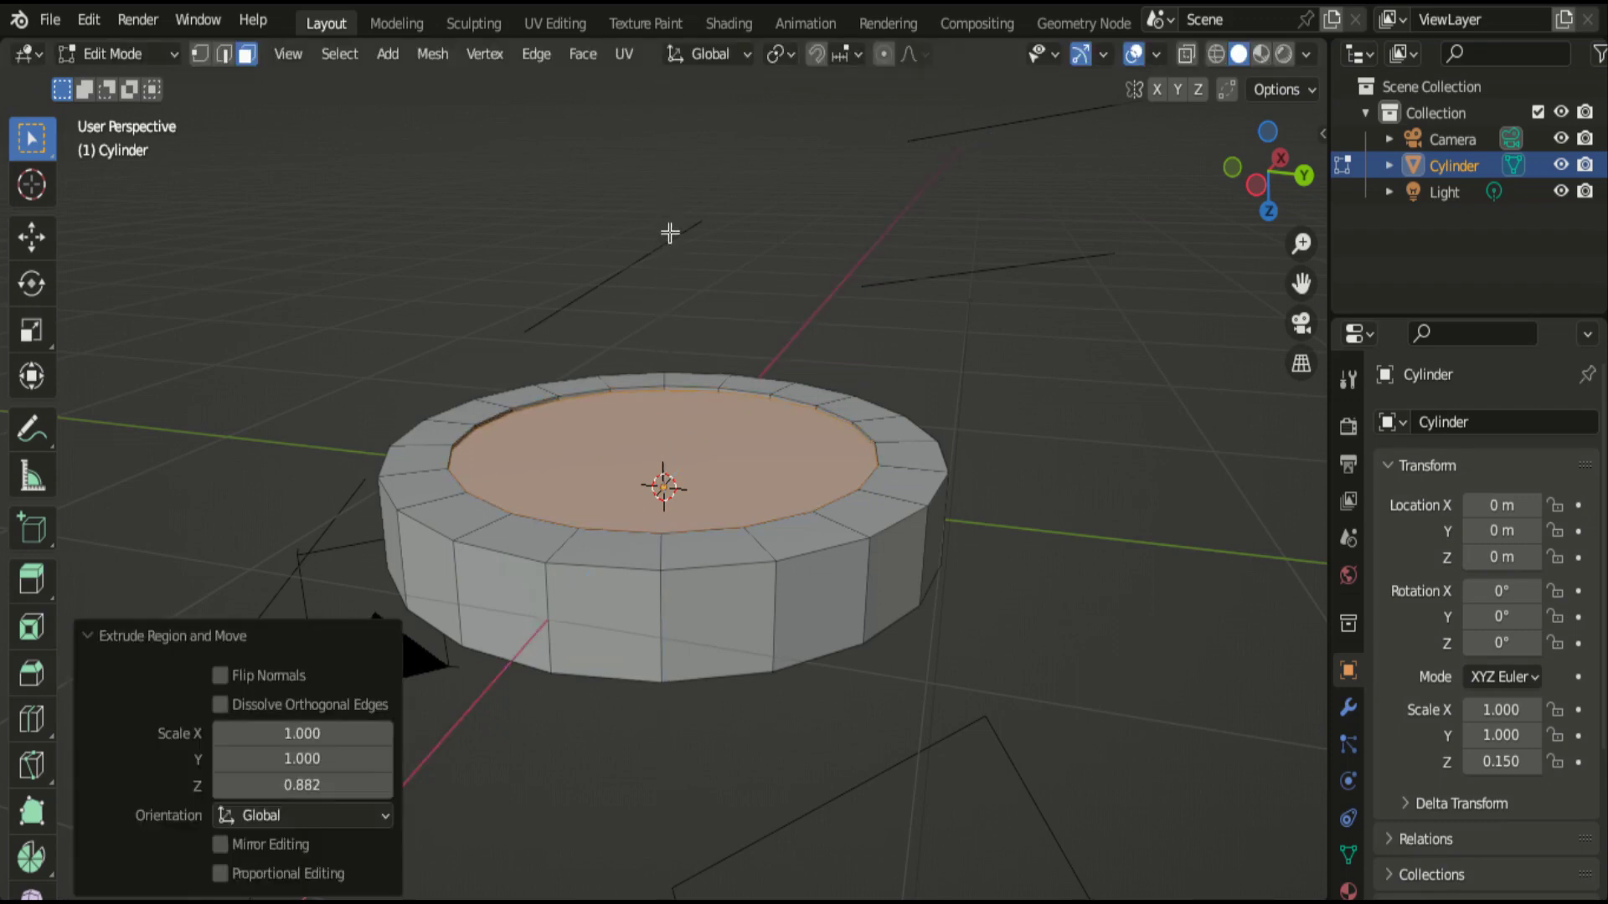
key("s")
key("z")
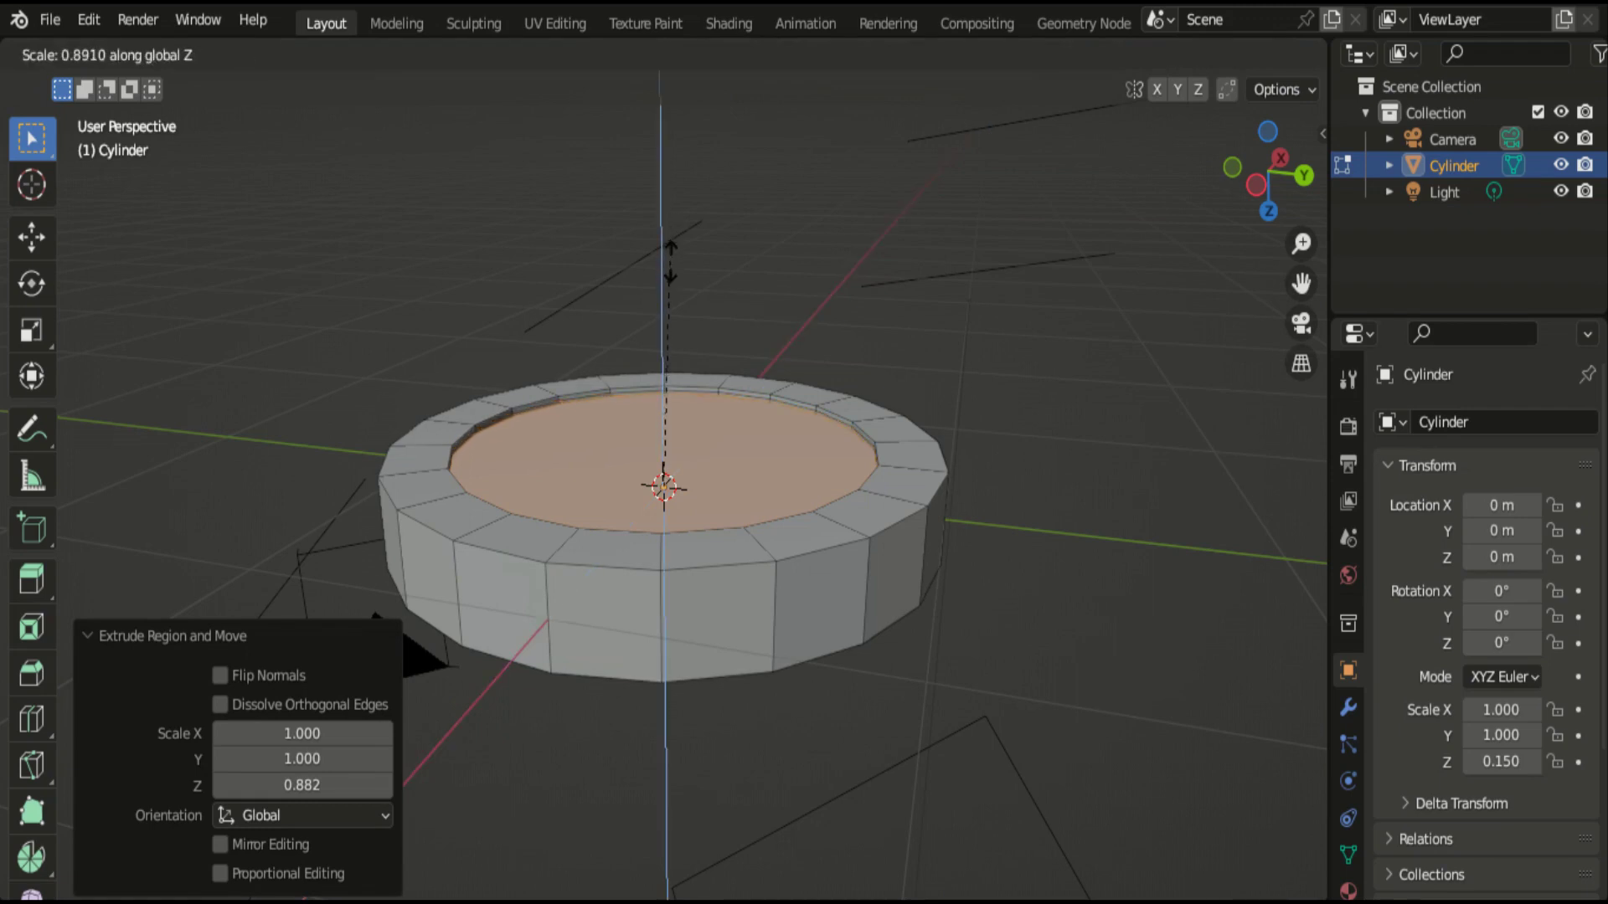
left_click(672, 283)
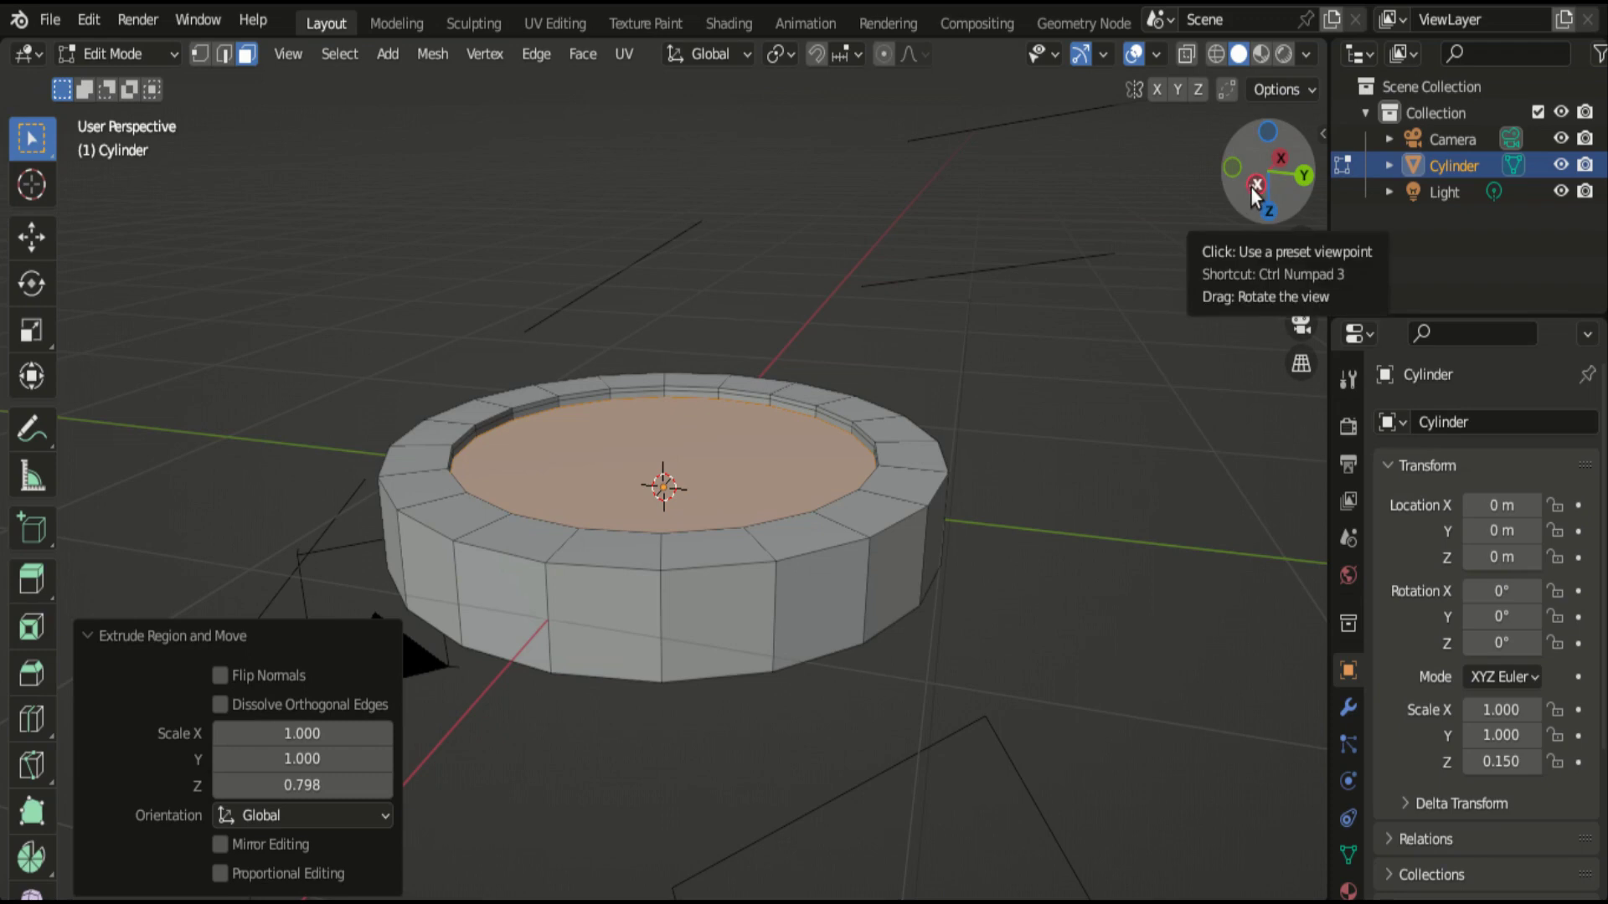
left_click_drag(1248, 195, 1249, 268)
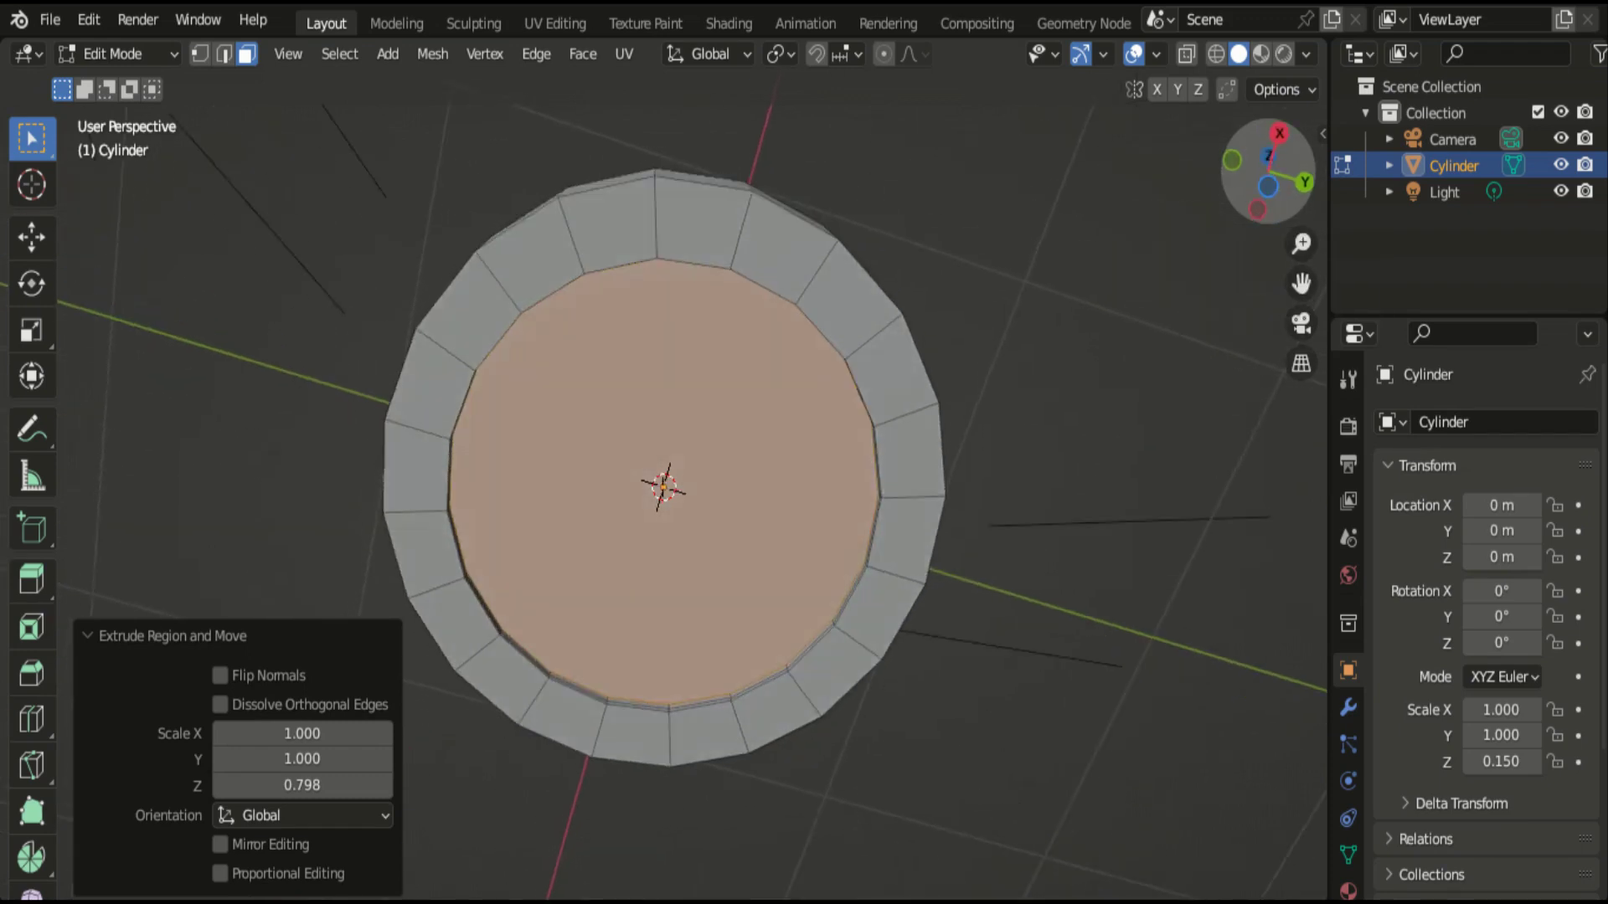
mouse_move(1268, 176)
left_mouse_down()
mouse_move(1268, 125)
mouse_move(1268, 217)
left_mouse_up()
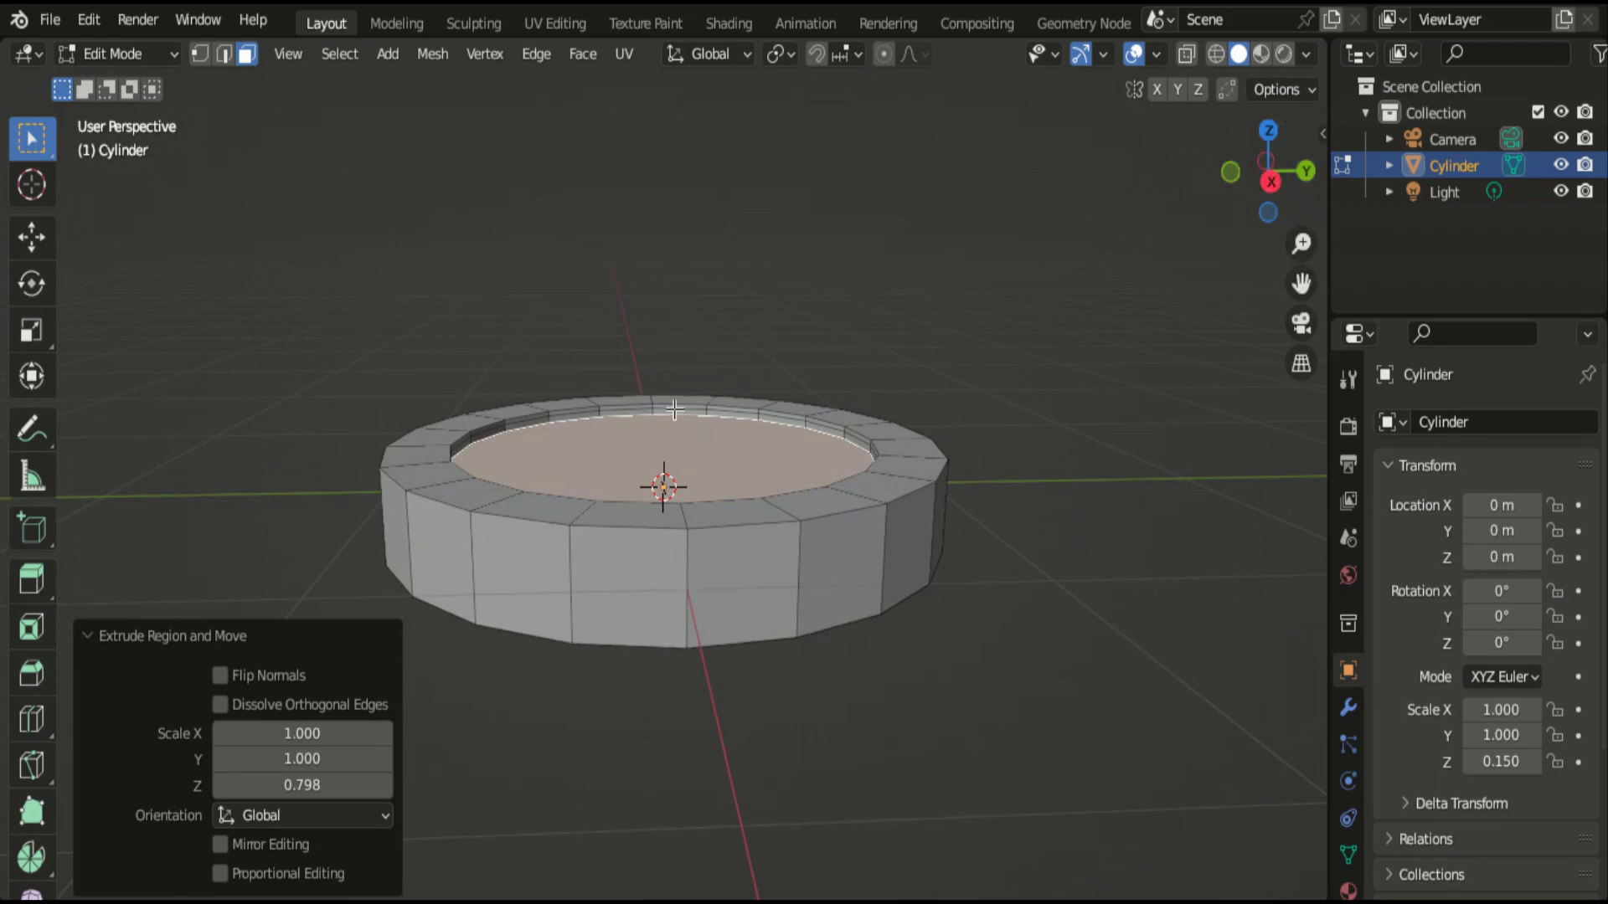
left_click_drag(1268, 175, 1290, 178)
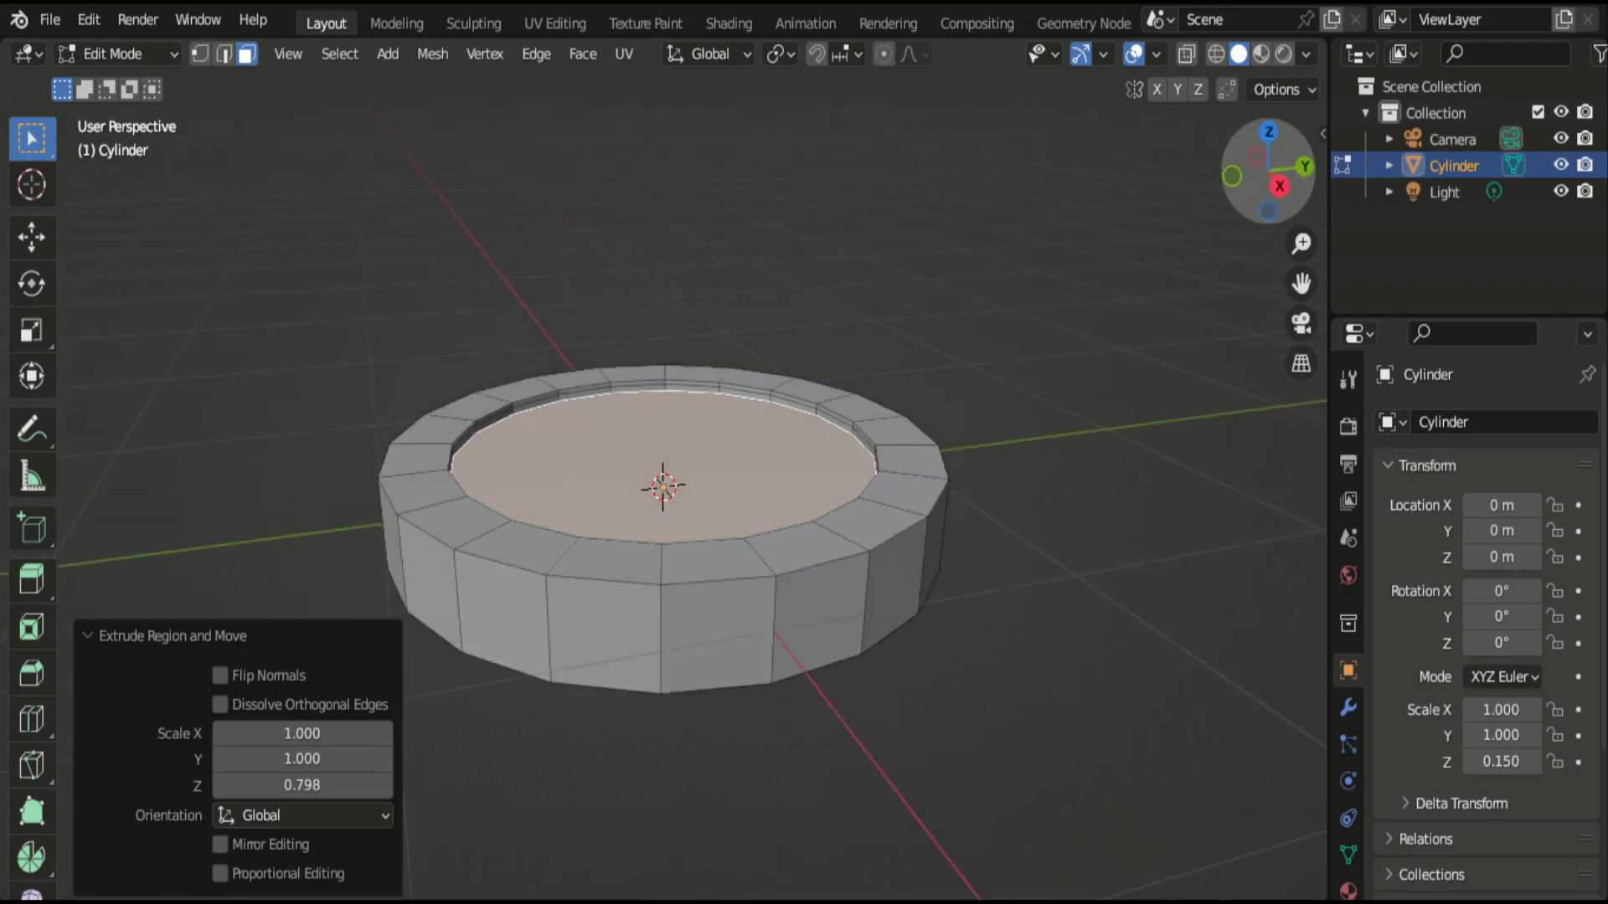
left_click_drag(1268, 176, 1270, 181)
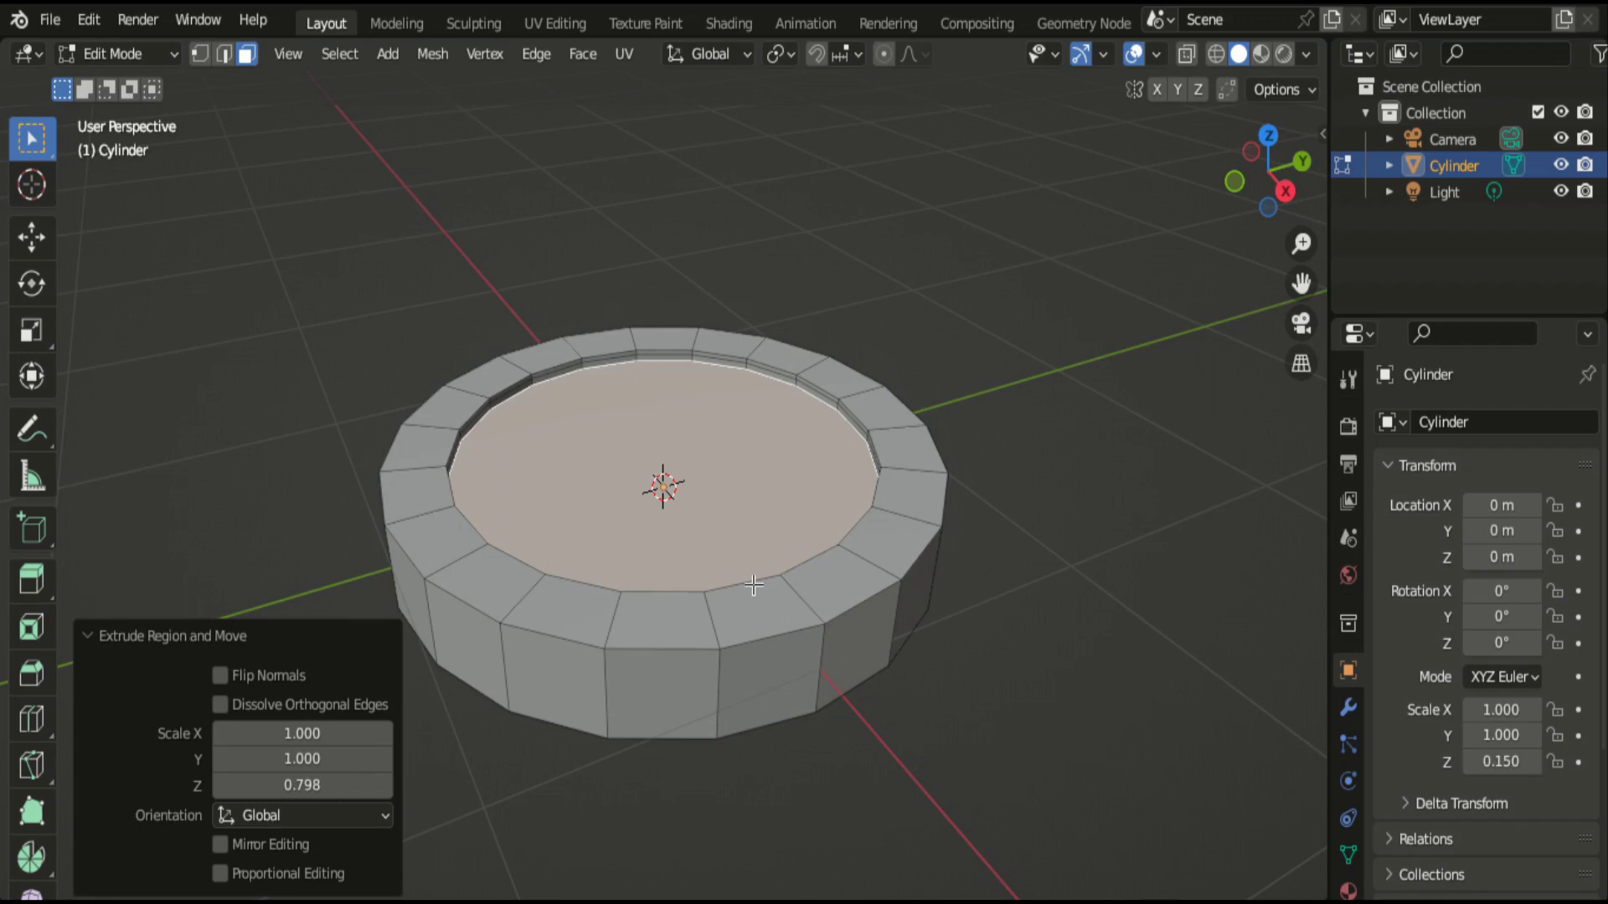
Add a 2-cut loop cut around the rim ring, leaving the new loops unslid.
key("ctrl+r")
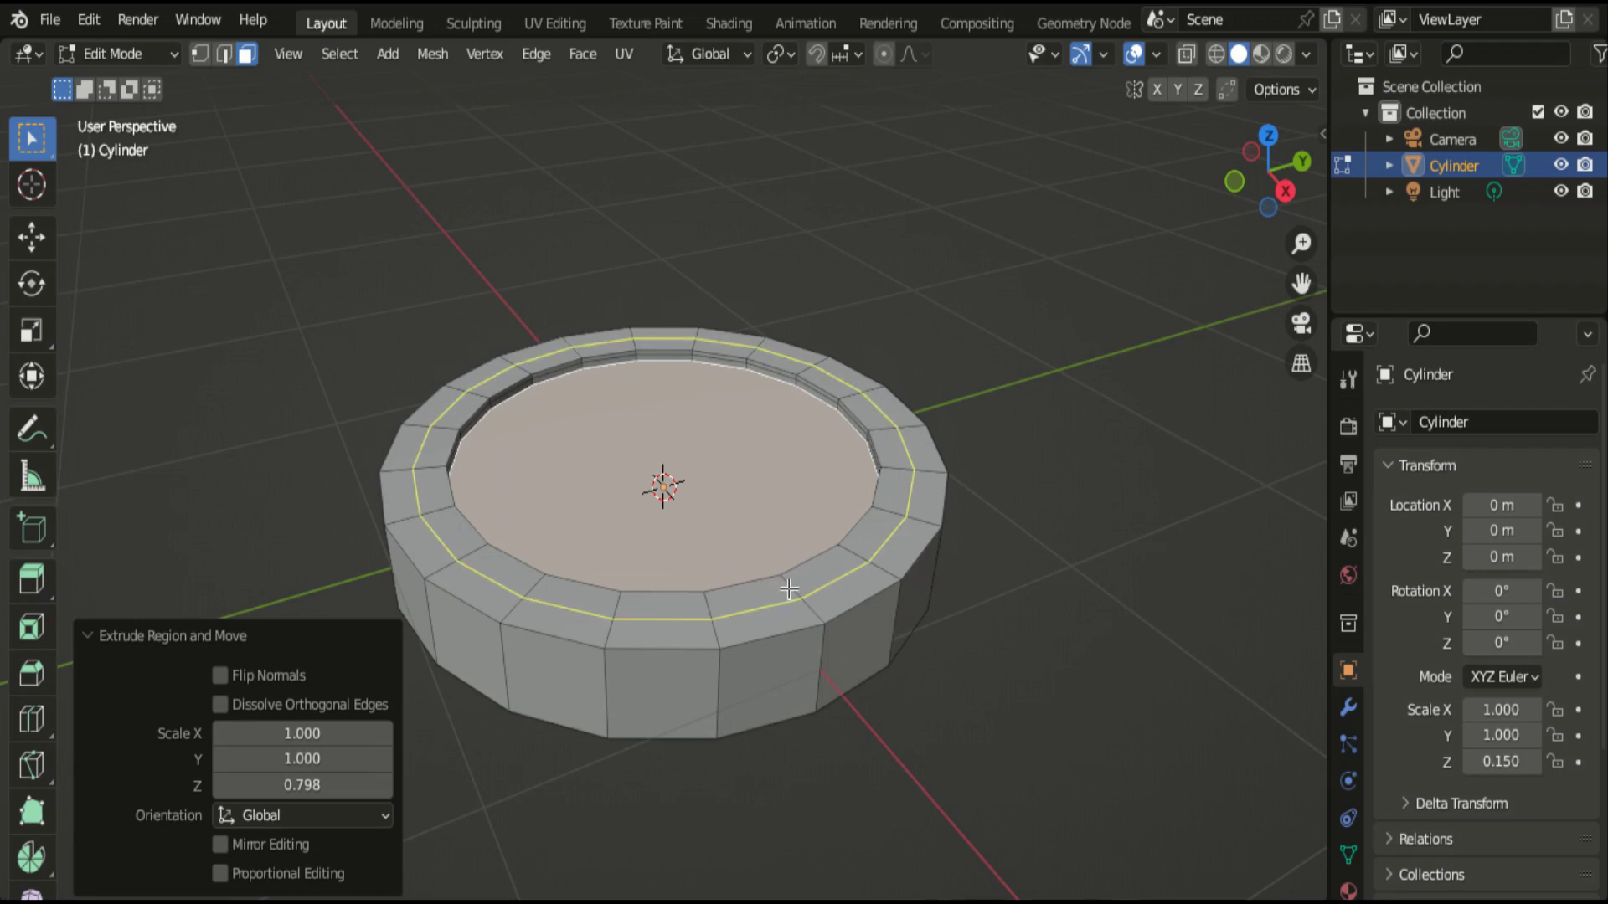
scroll(788, 590, "up", 1)
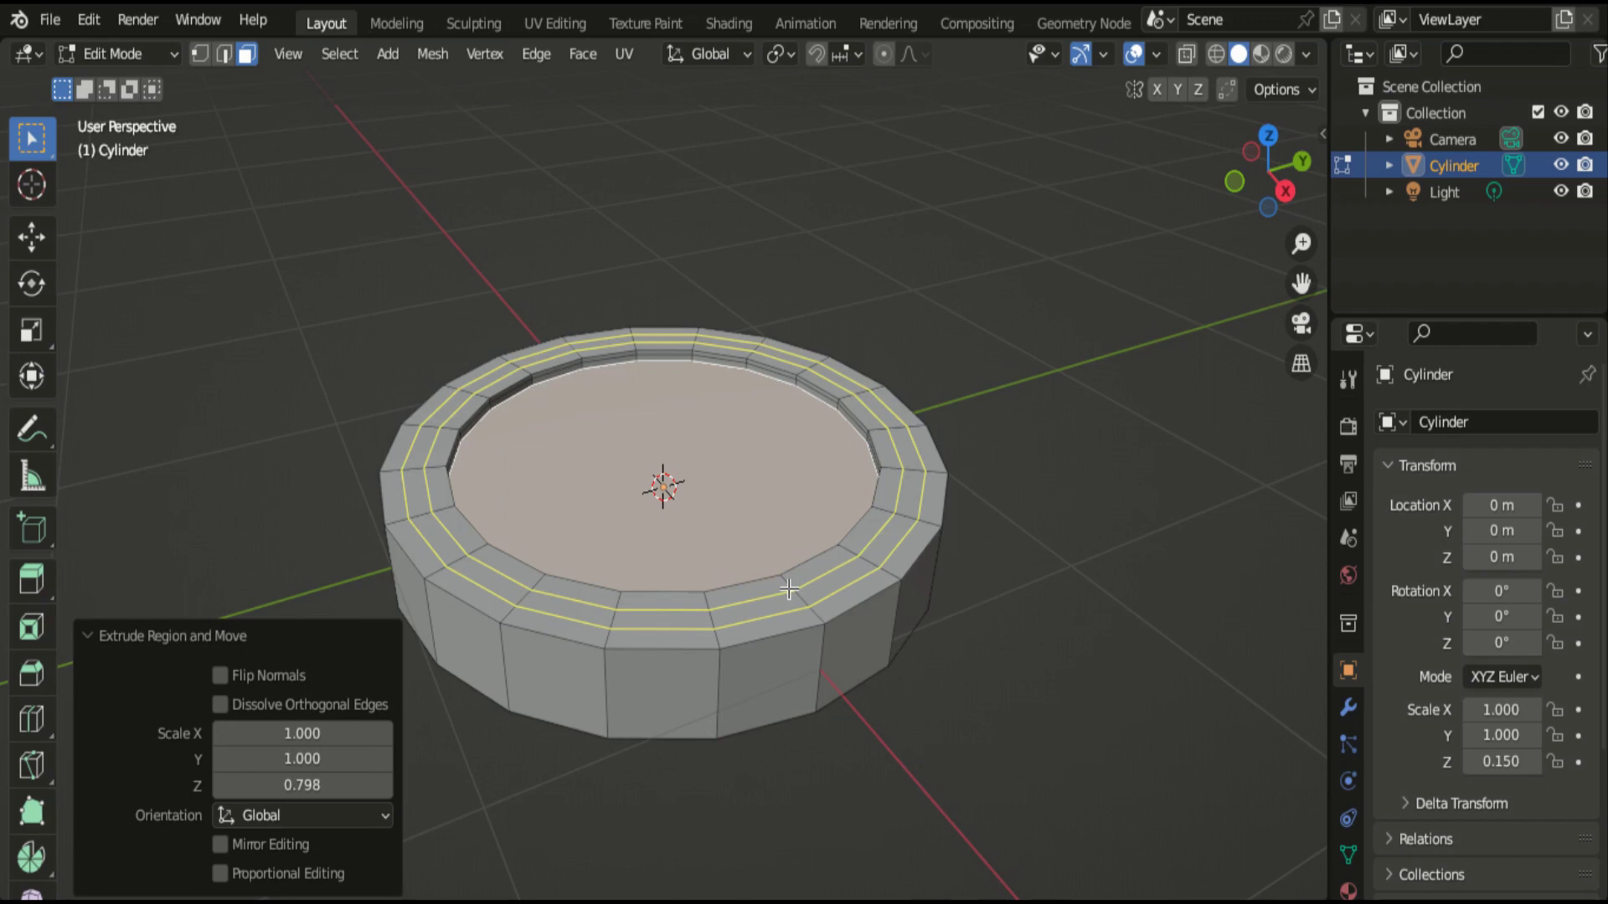
left_click(788, 589)
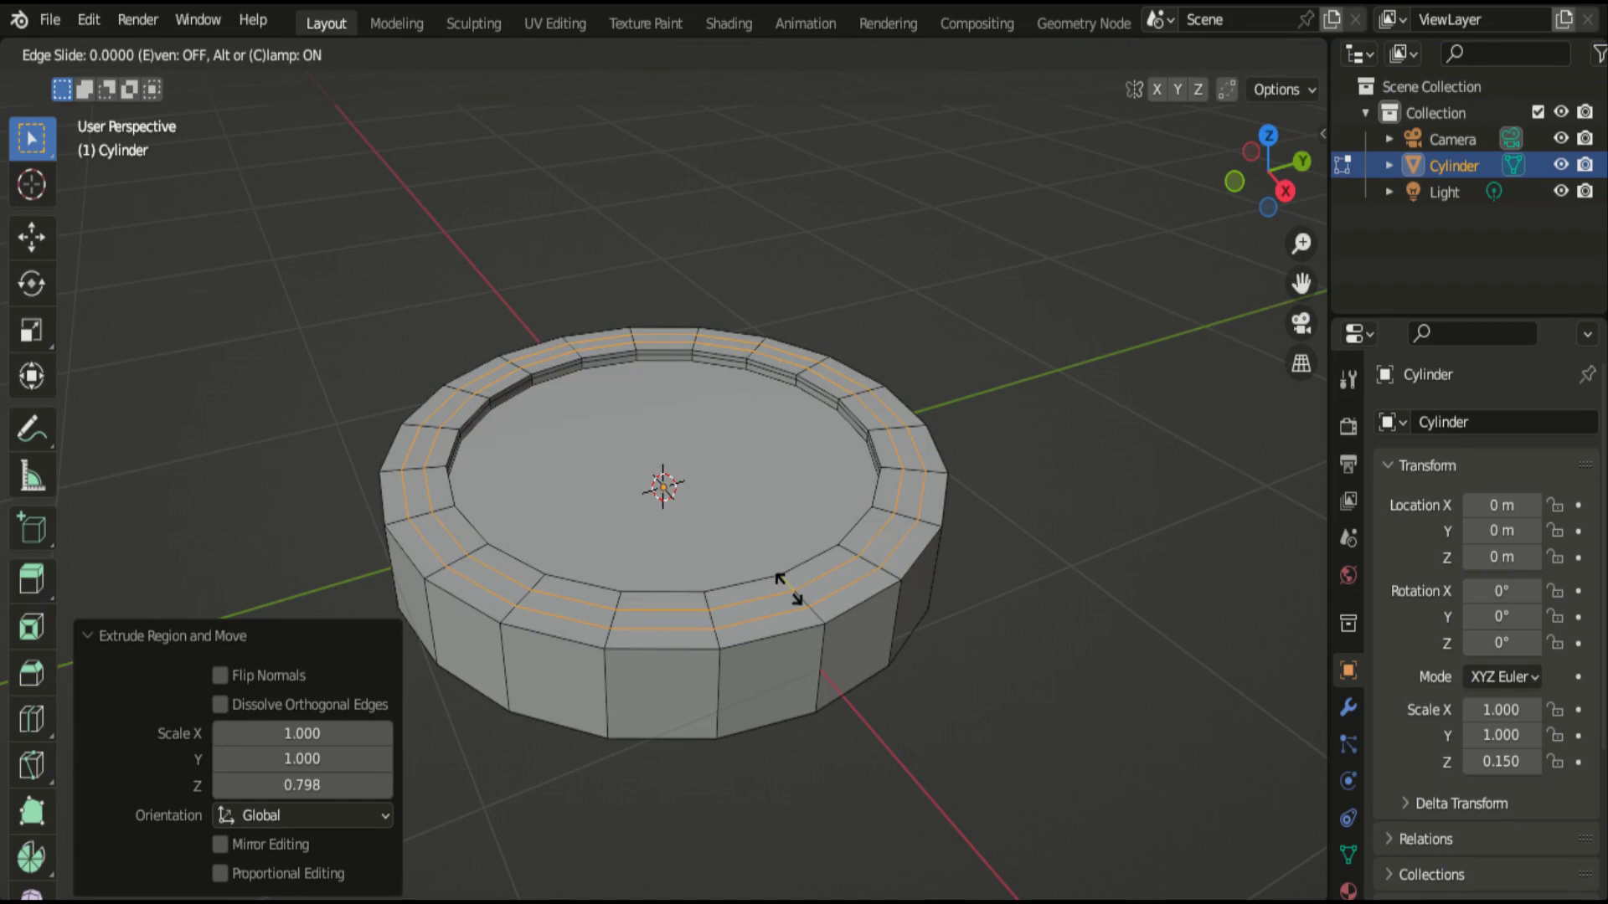
right_click(788, 589)
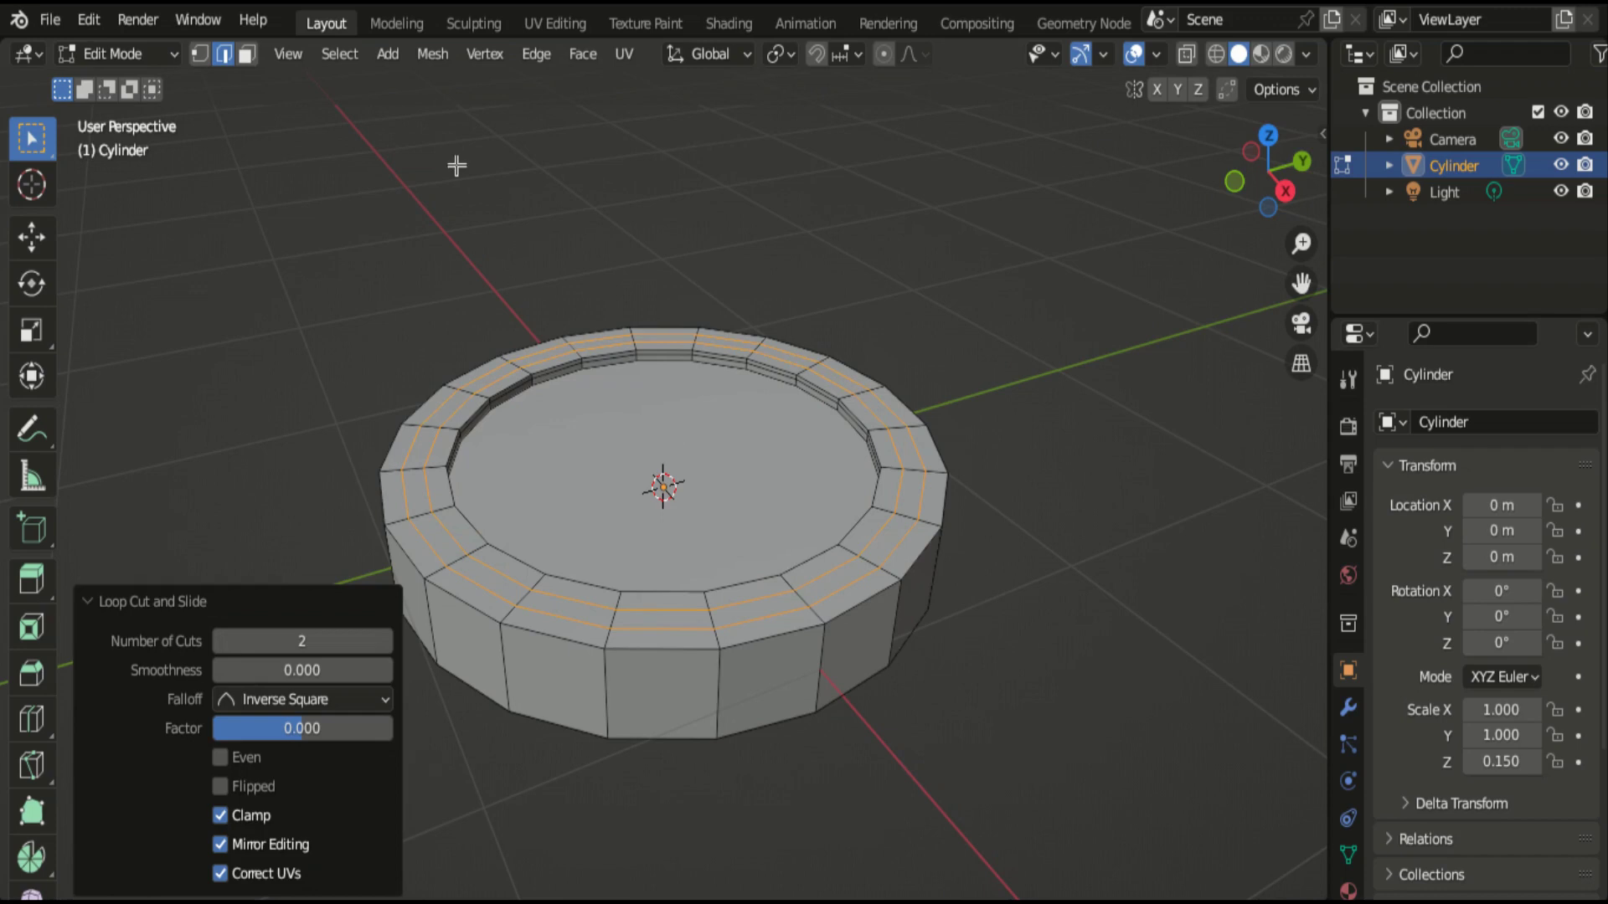
left_click(249, 57)
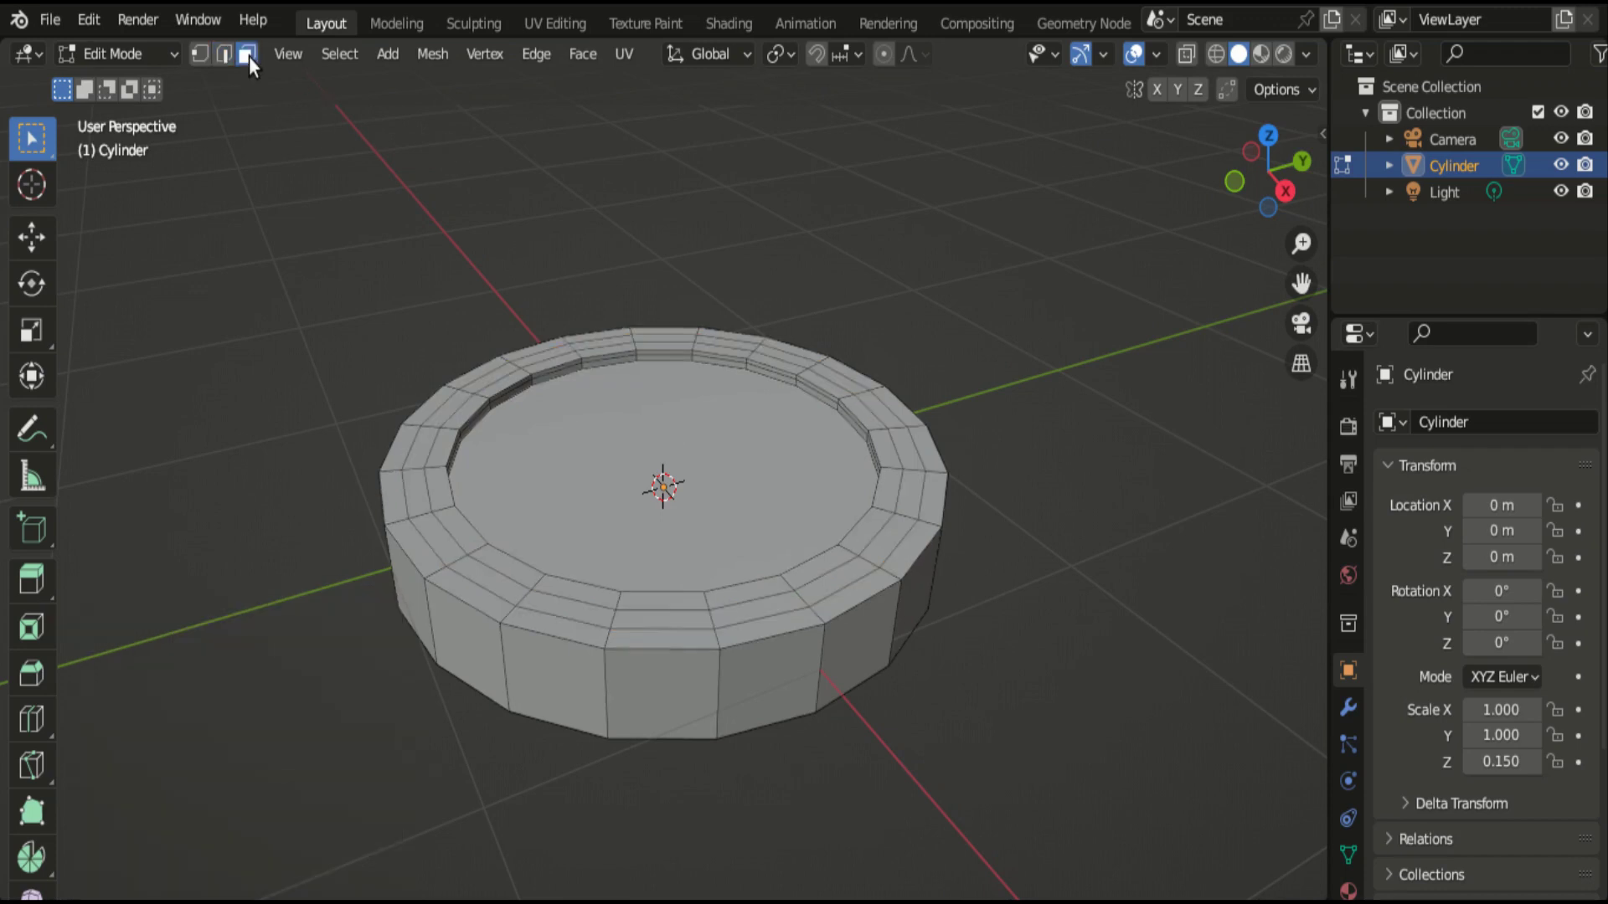
Shift-select the near-side faces of the rim's middle band.
left_click(652, 620)
left_click(754, 610, "shift")
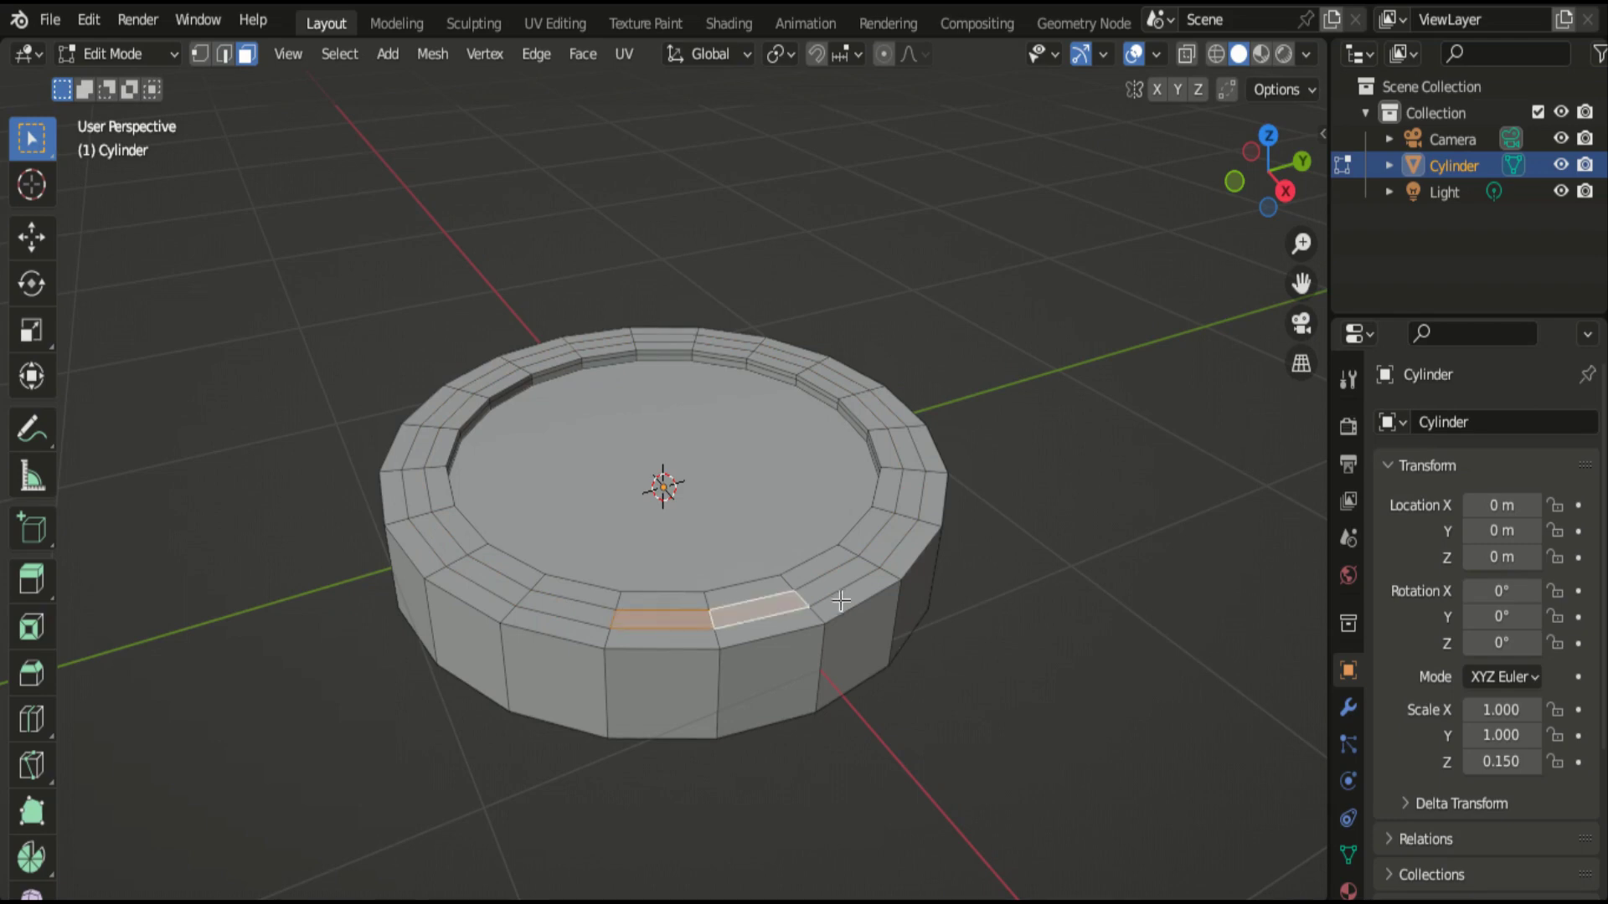
left_click(836, 576, "shift")
left_click(883, 537, "shift")
left_click(909, 495, "shift")
left_click(900, 446, "shift")
left_click(885, 414, "shift")
left_click(592, 614, "shift")
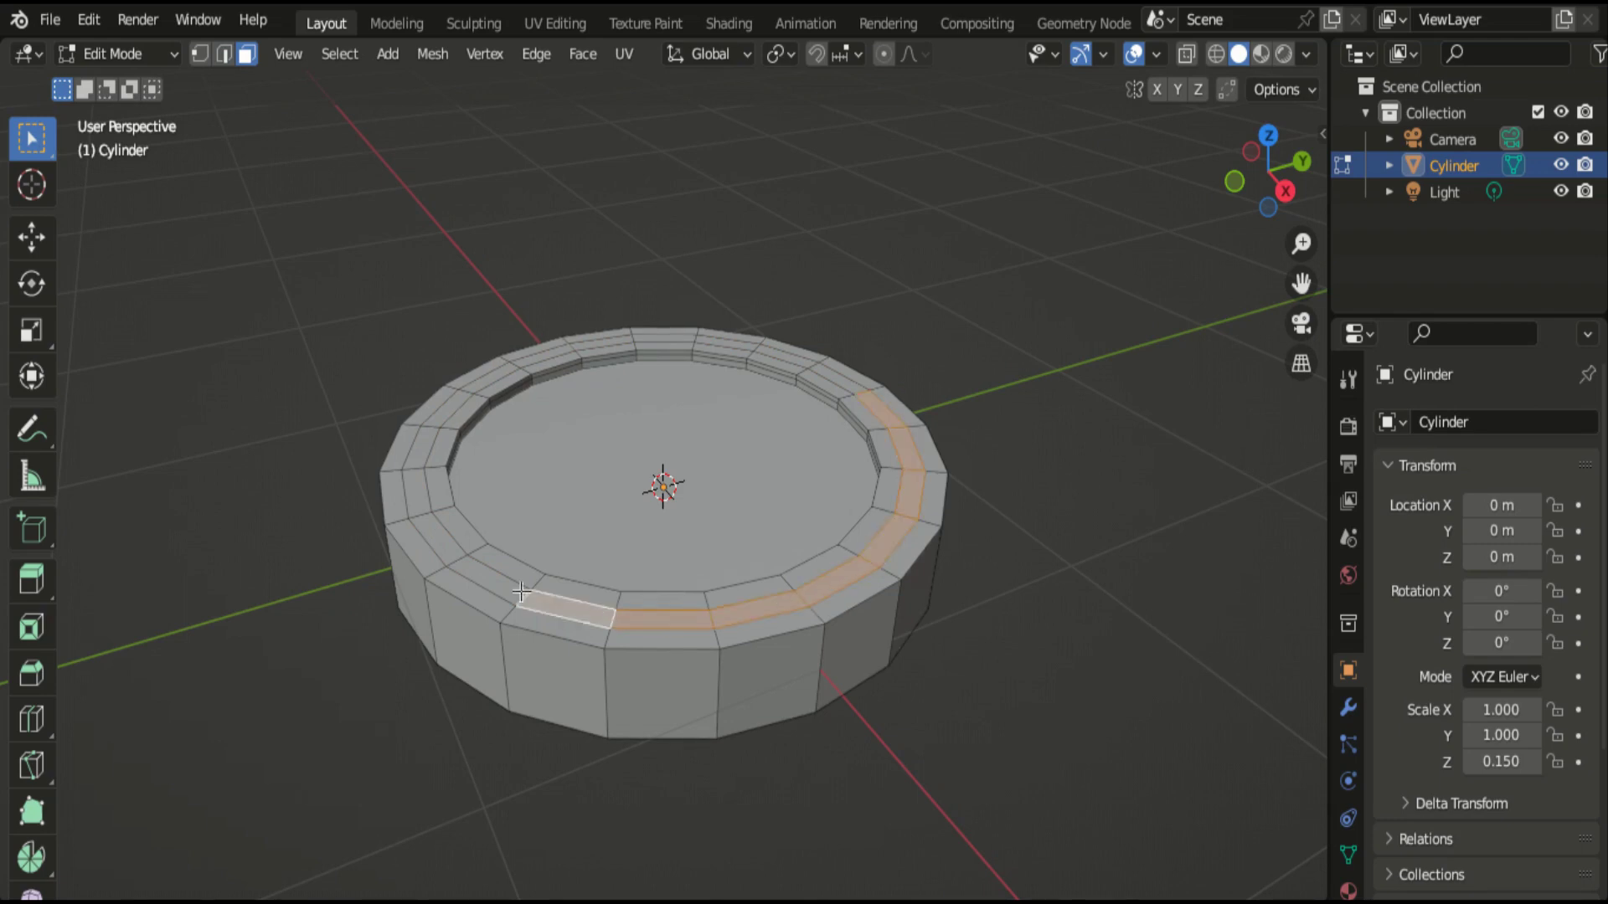
left_click(511, 589, "shift")
left_click(450, 545, "shift")
left_click(417, 490, "shift")
left_click(424, 437, "shift")
left_click(455, 408, "shift")
left_click(488, 379, "shift")
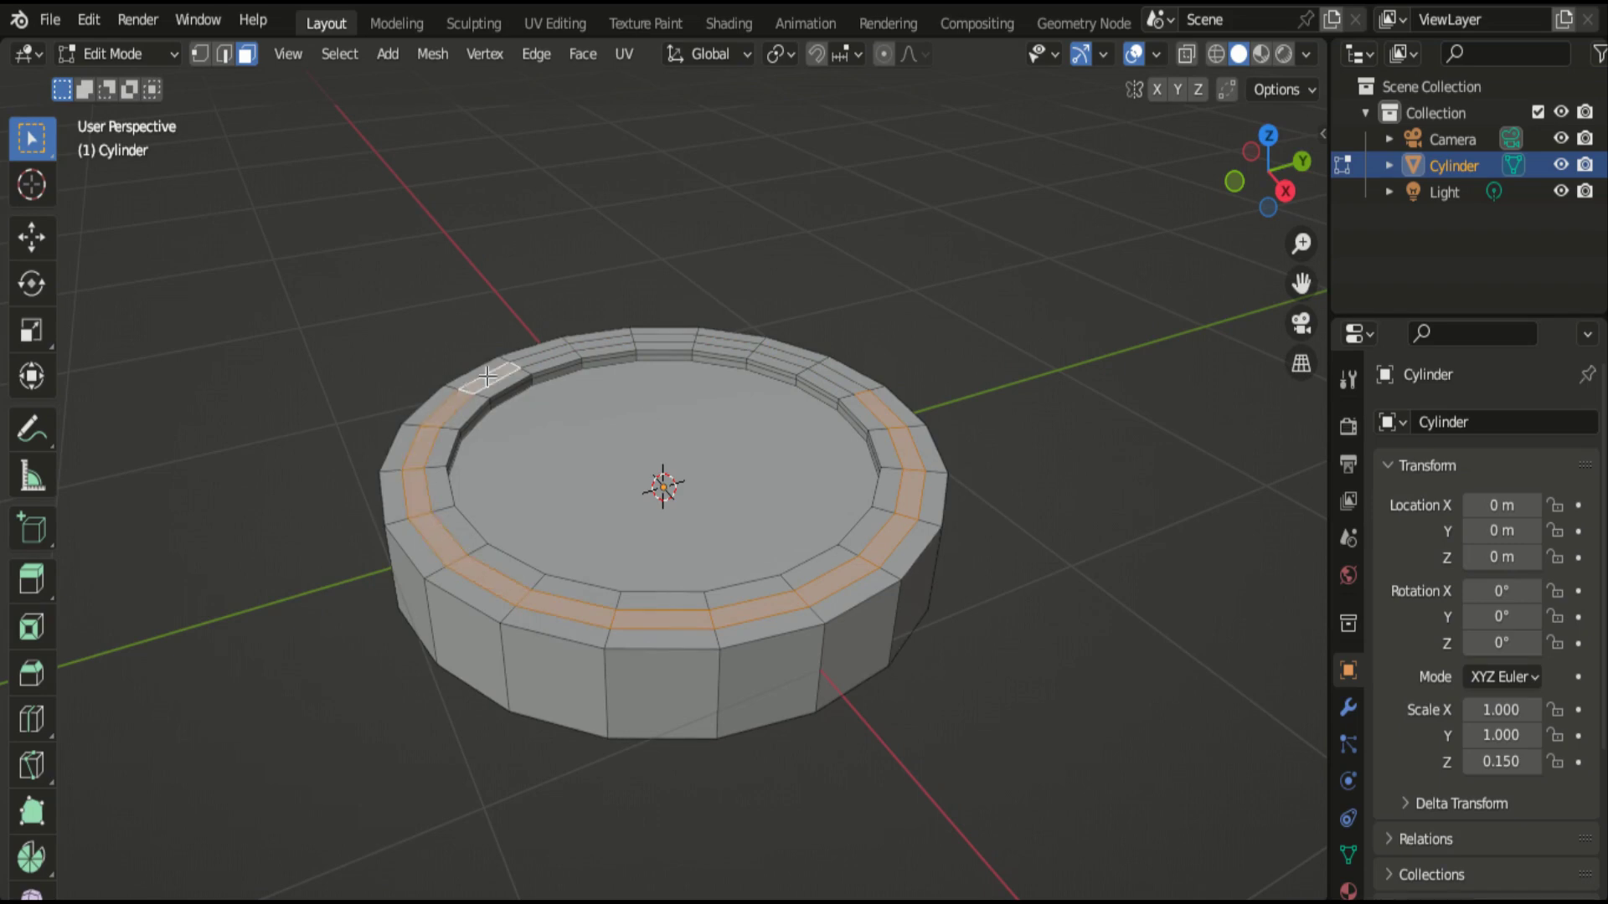
Add the remaining far-side middle-band faces, then switch to Right Orthographic view.
left_click_drag(1266, 172, 1280, 198)
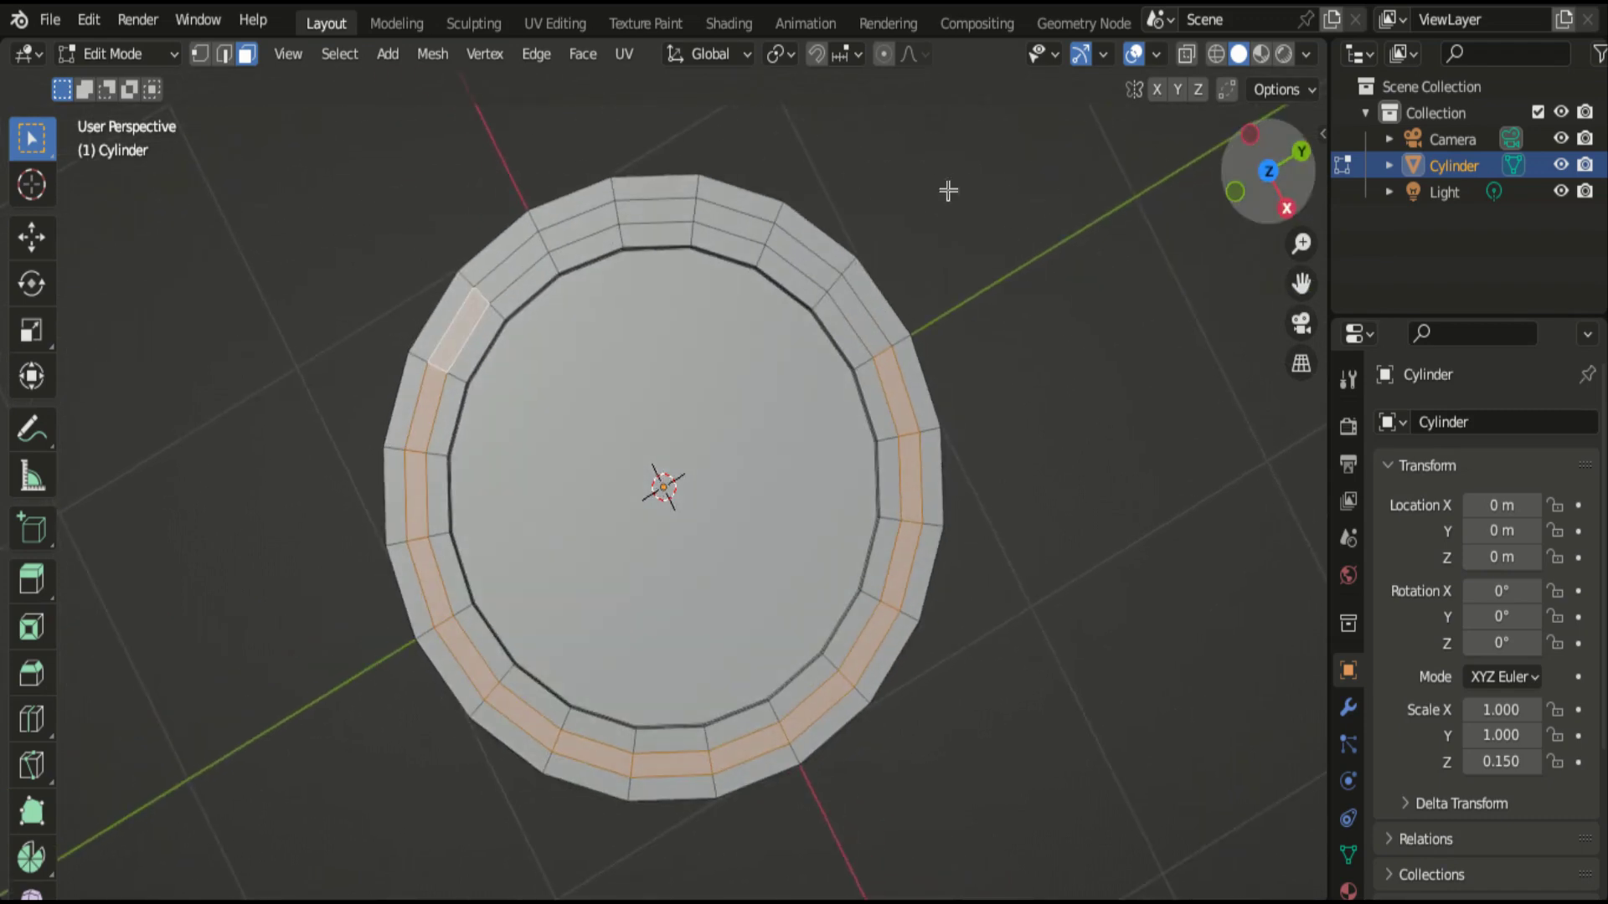
left_click(520, 265, "shift")
left_click(610, 213, "shift")
left_click(691, 211, "shift")
left_click(797, 254, "shift")
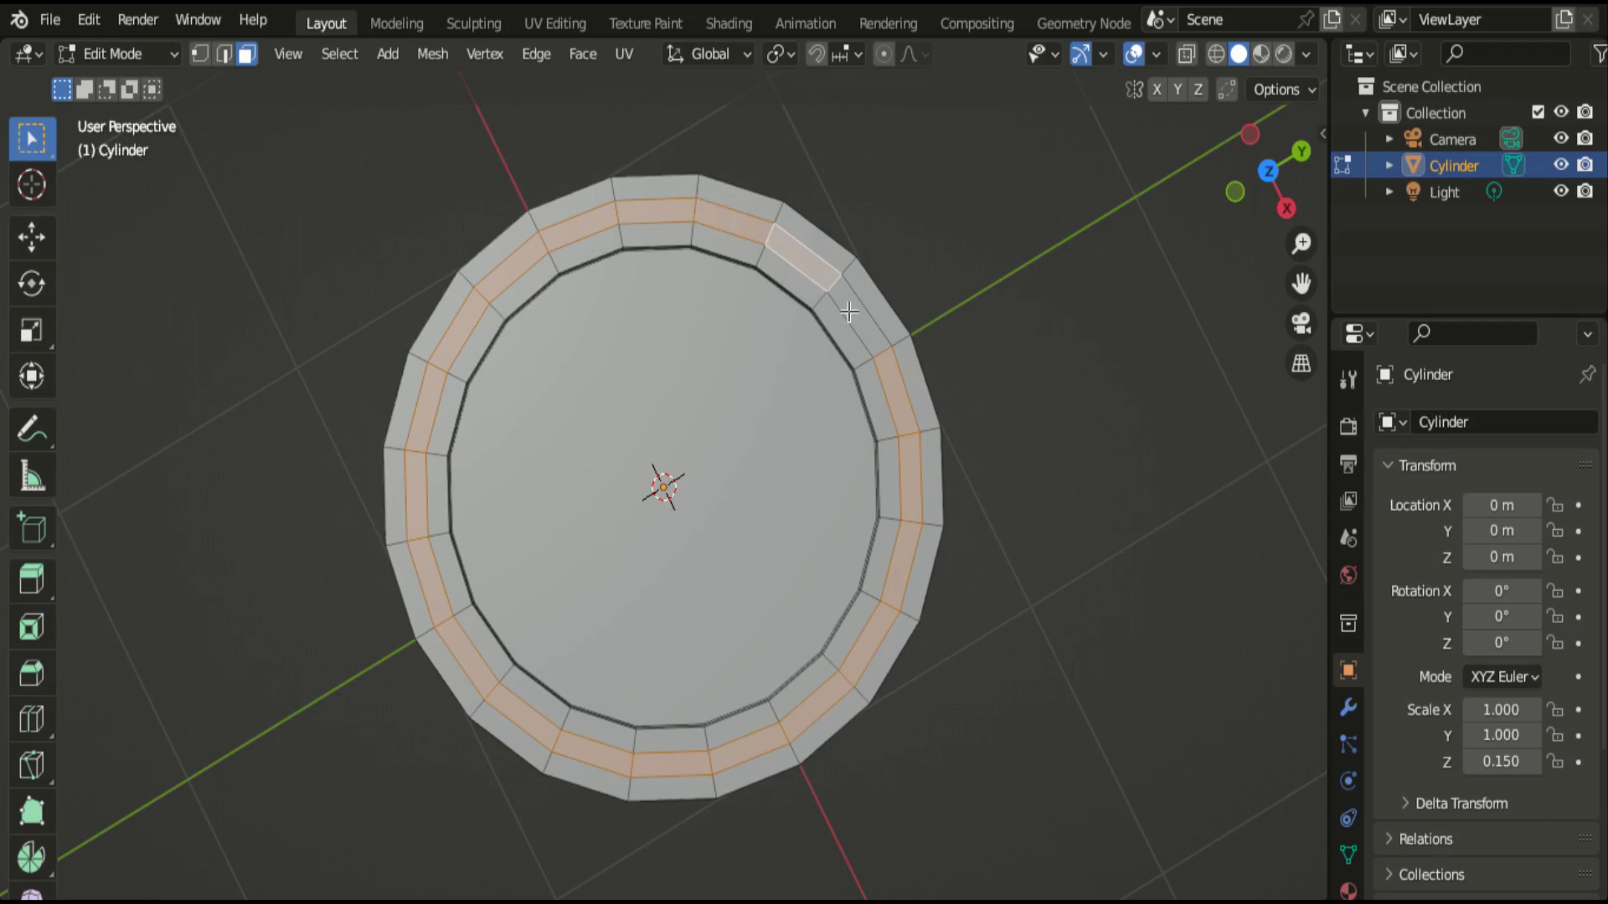
left_click(850, 312, "shift")
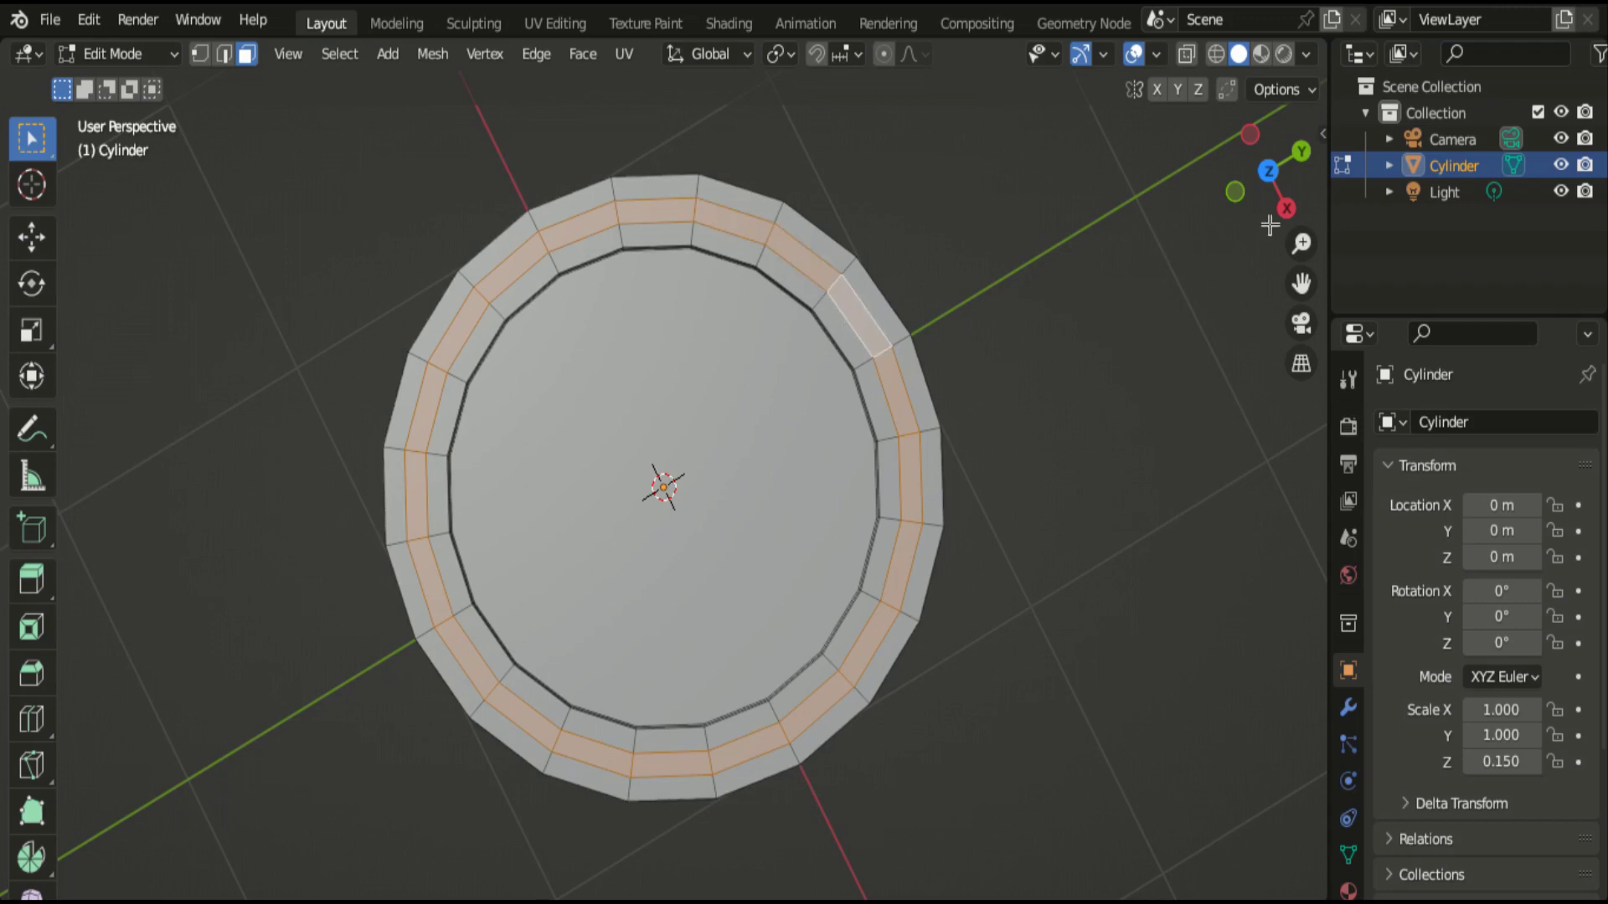
left_click(1294, 208)
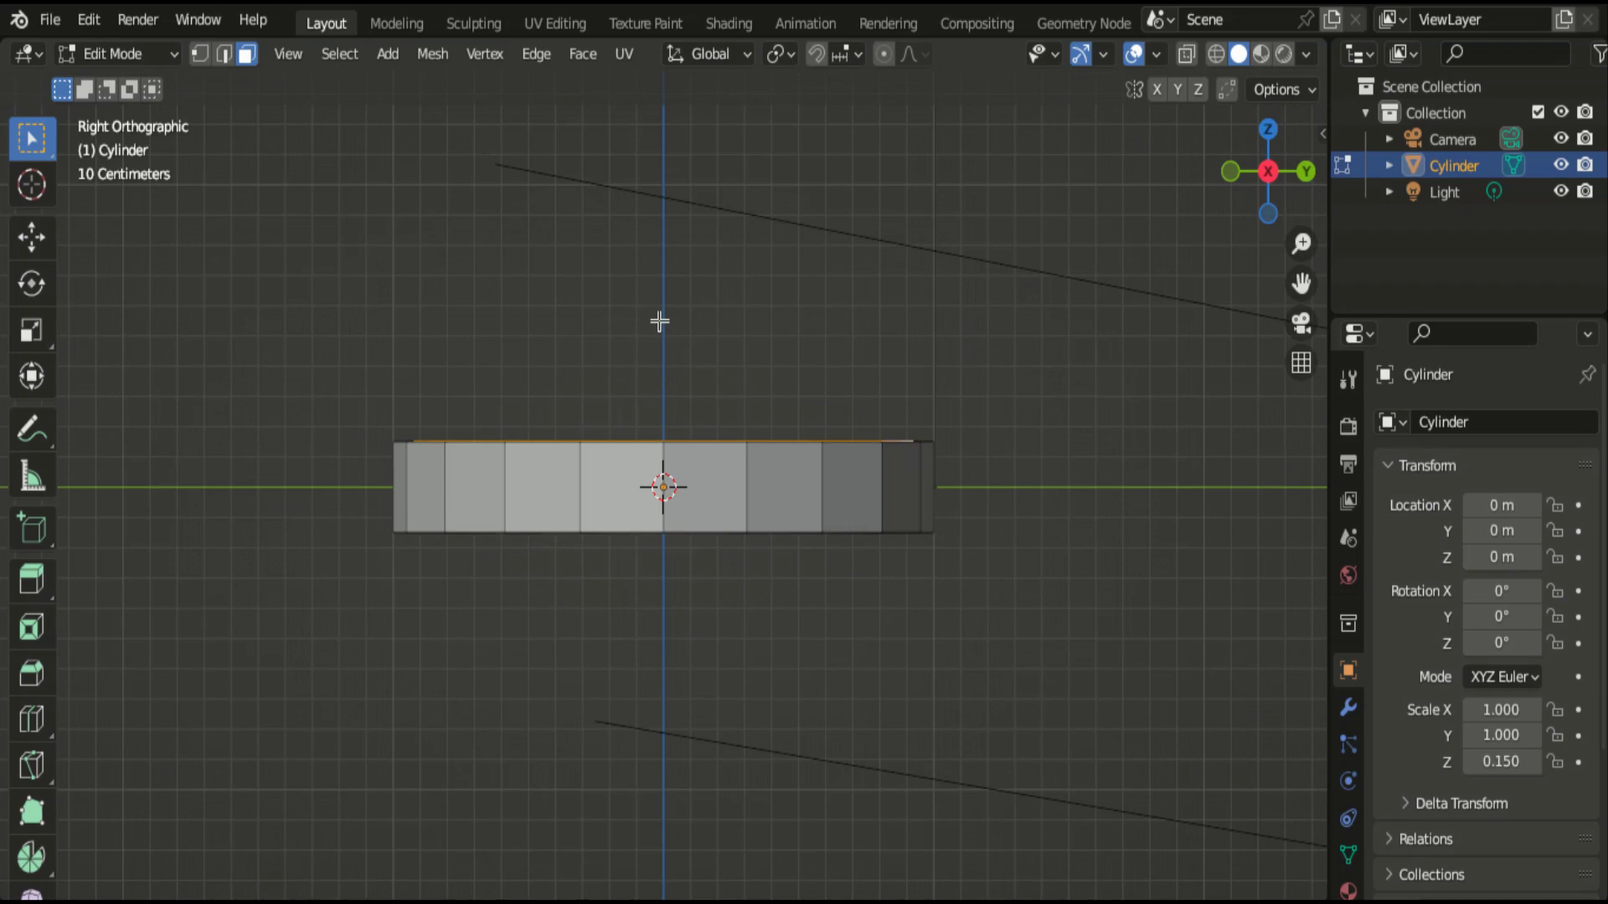
Extrude the middle rim band straight up 0.021811 m to form a raised ridge.
key("e")
key("z")
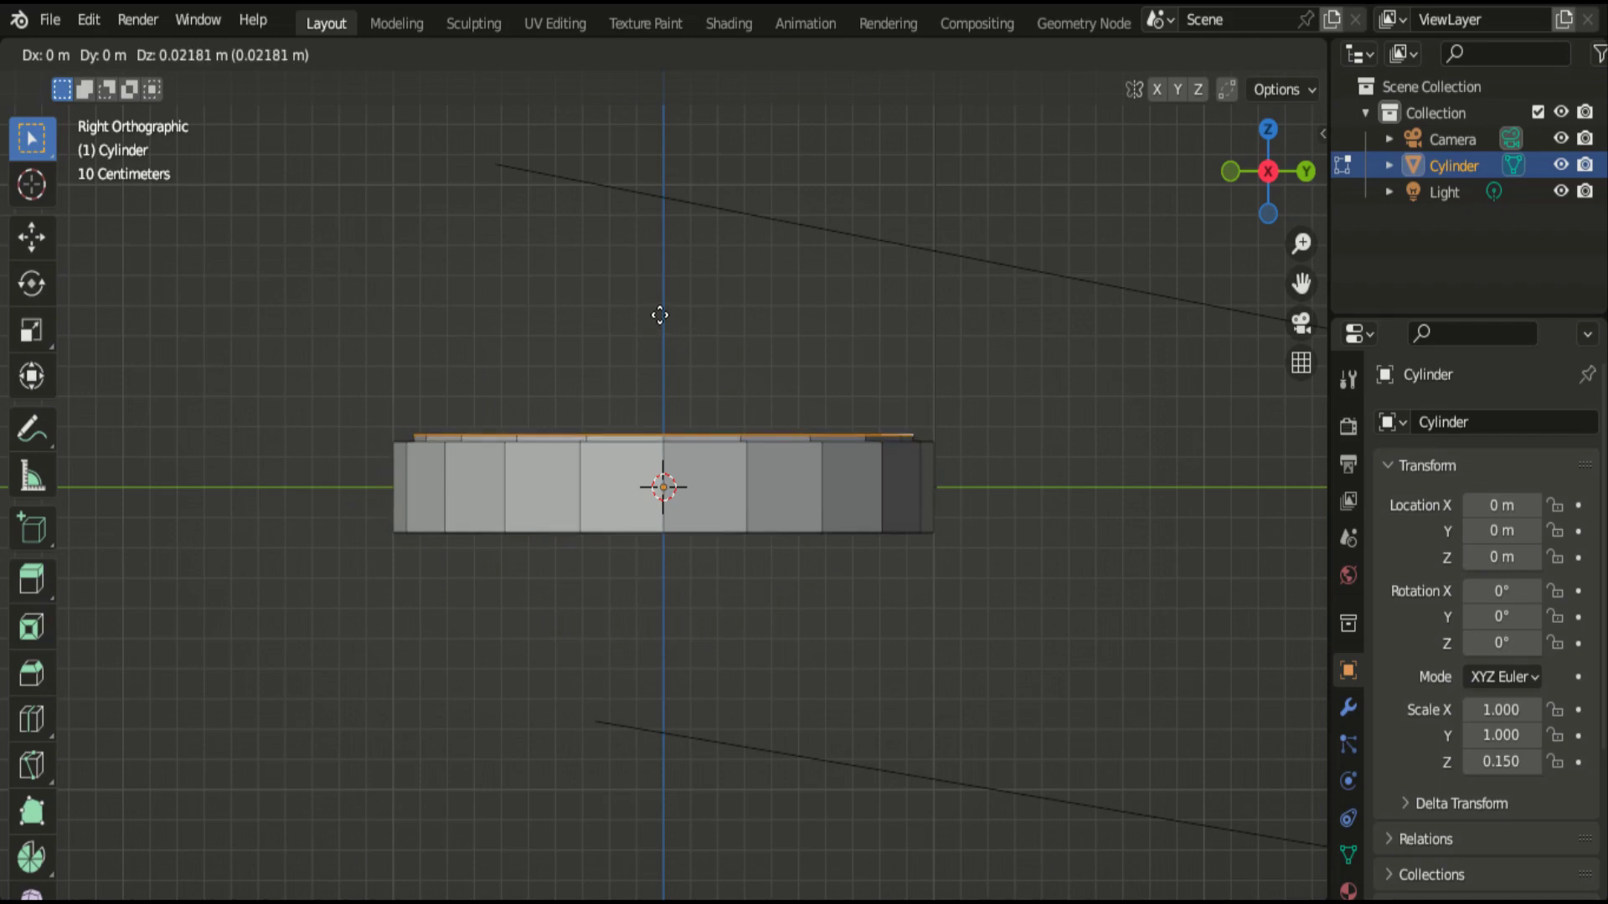
left_click(660, 315)
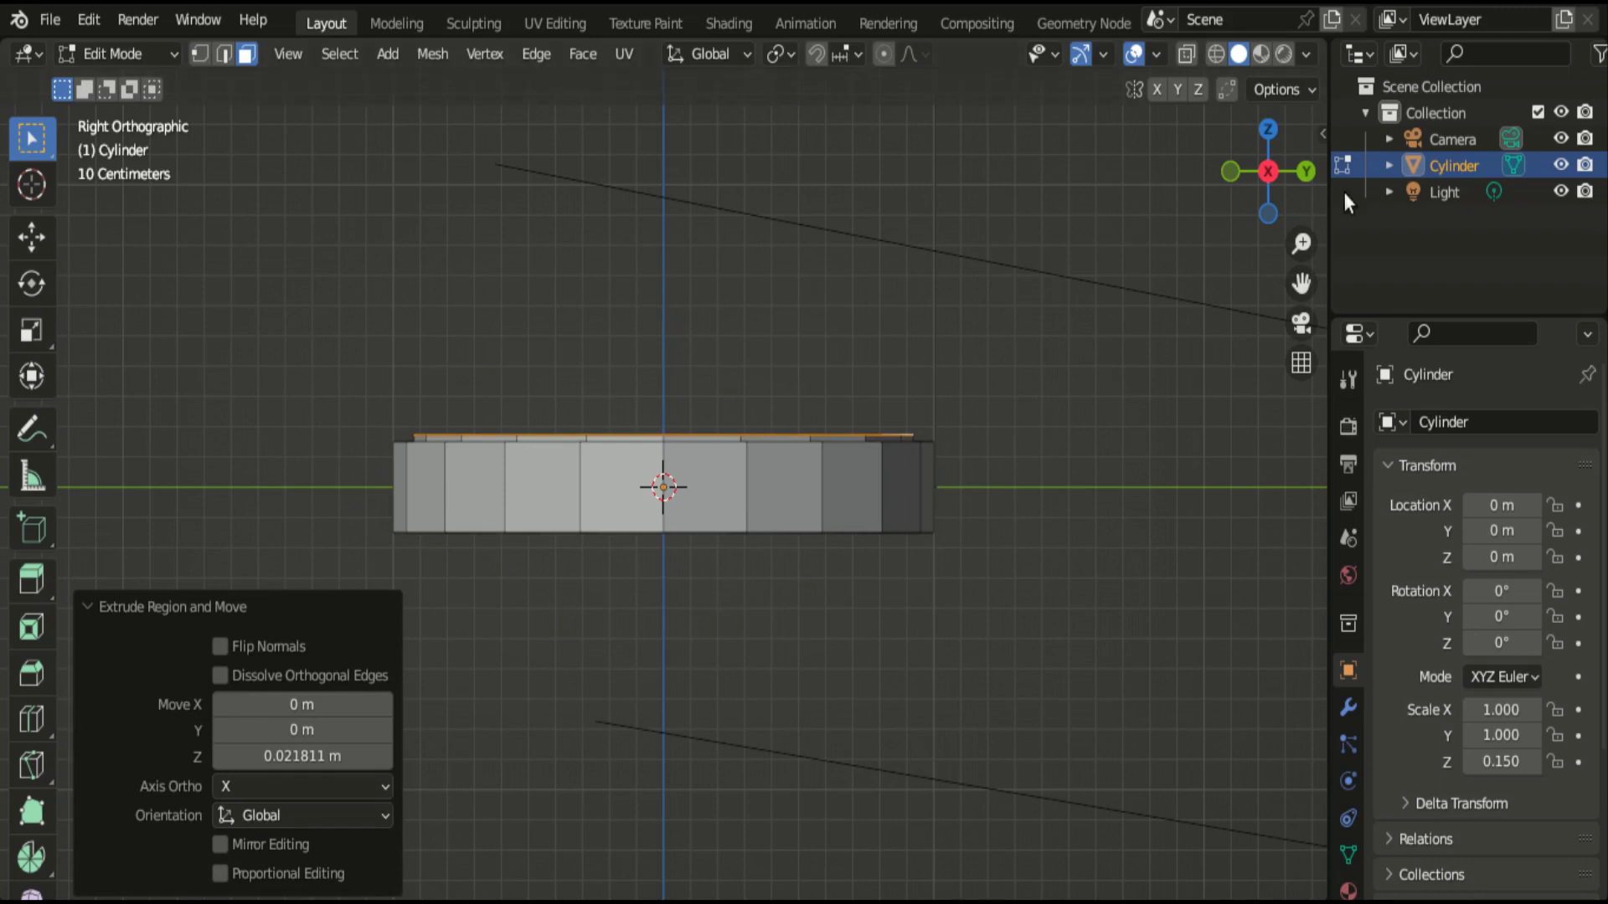
left_click_drag(1277, 180, 1274, 224)
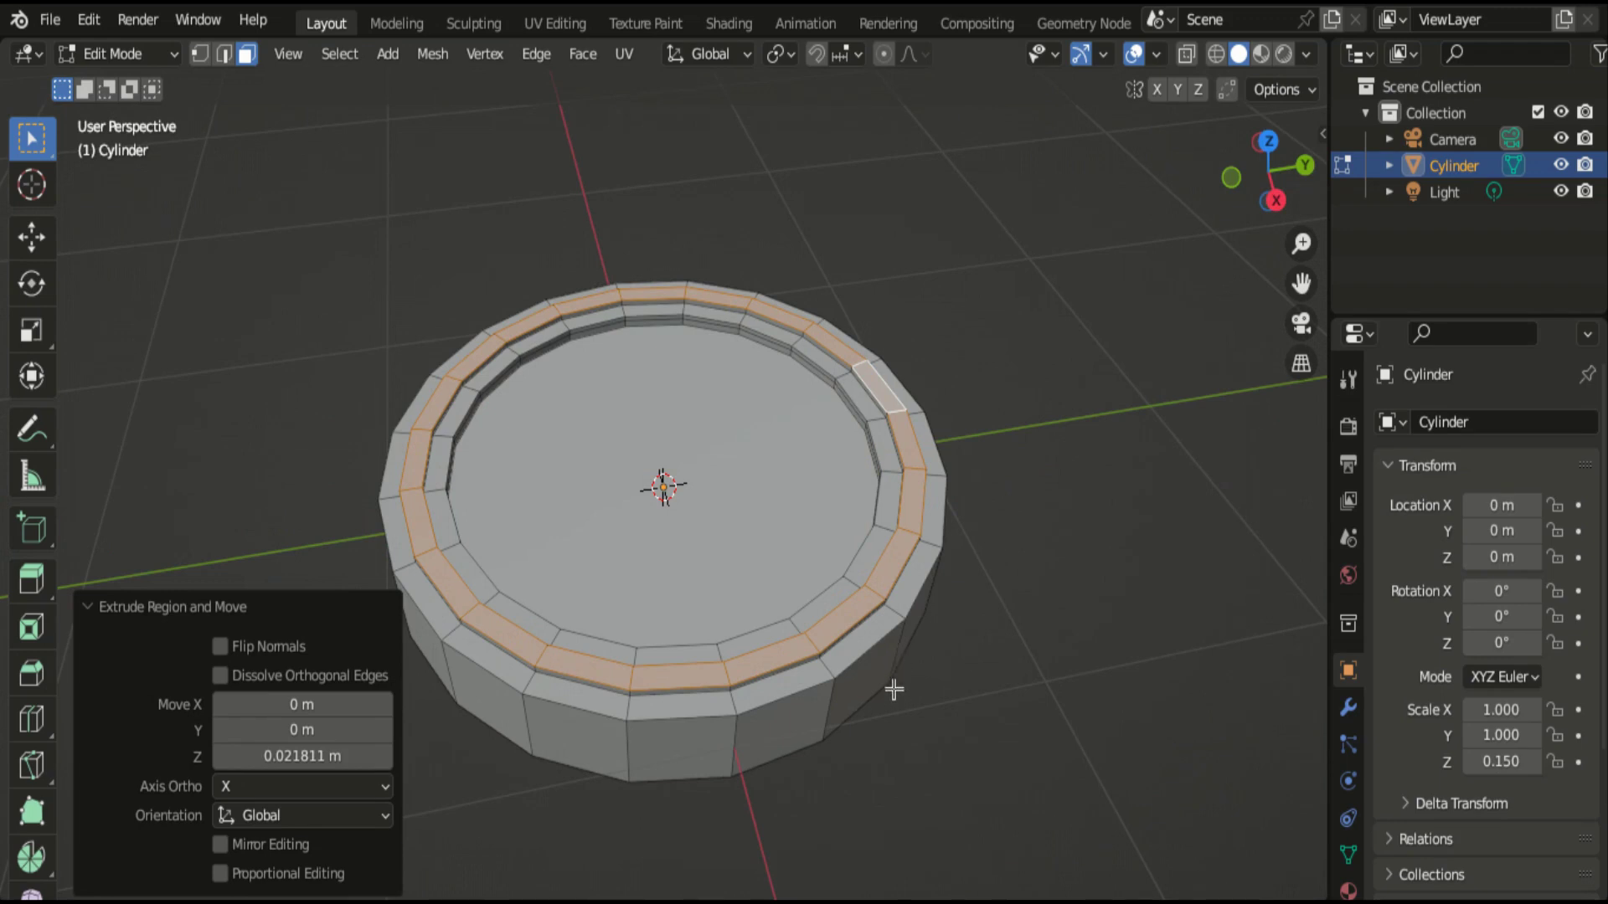
Bevel one vertical side edge of the coin into two segments and select its middle edge.
left_click(832, 707)
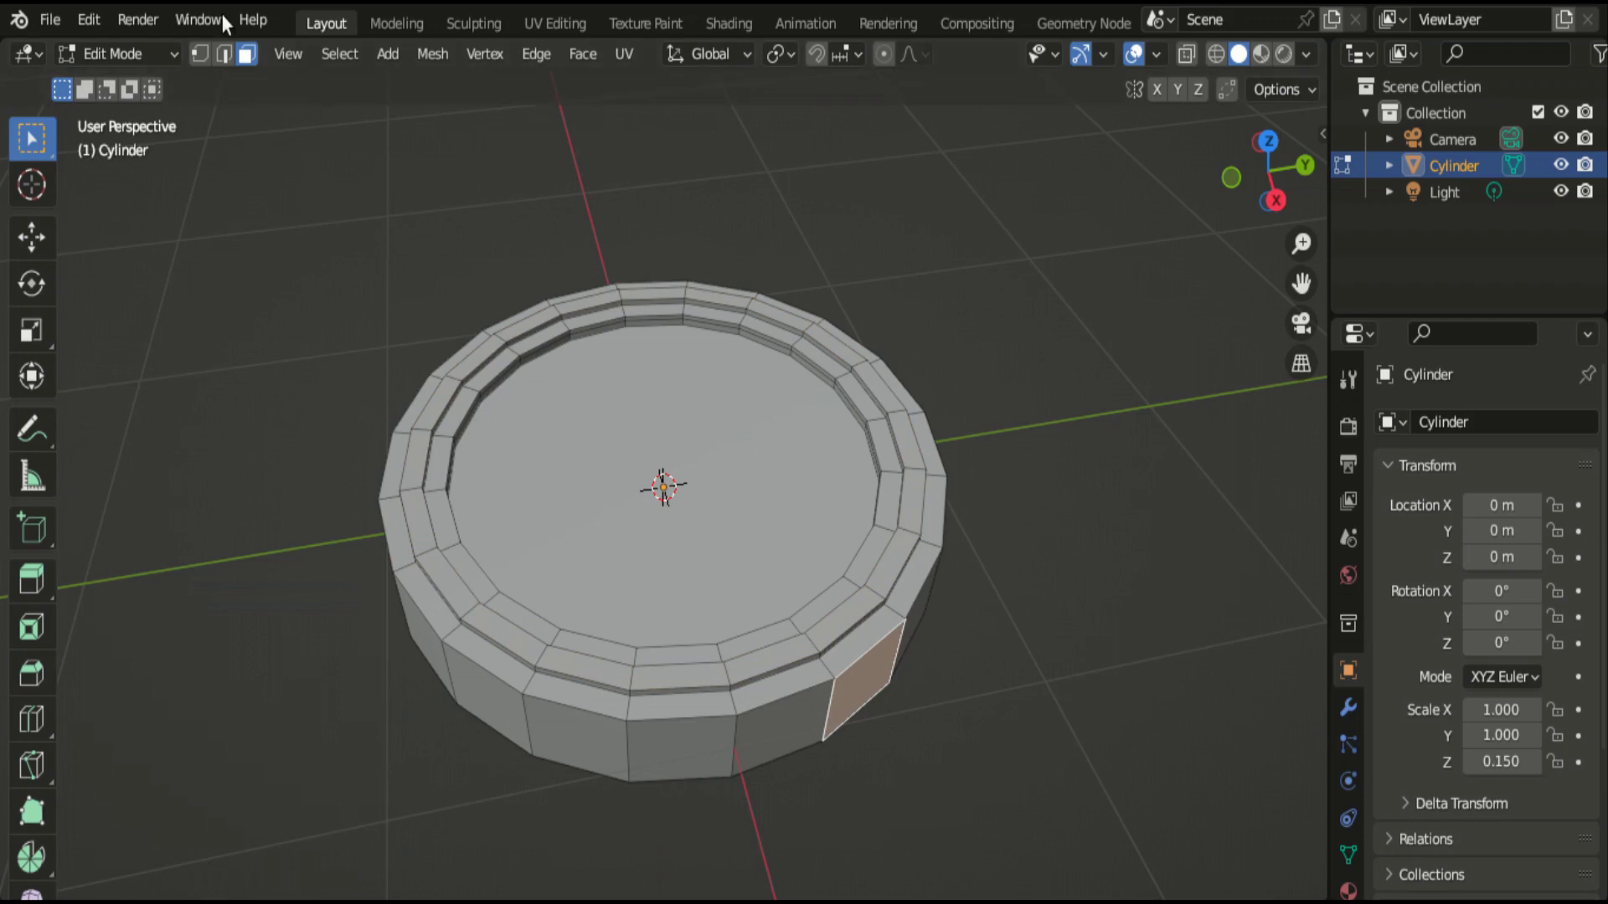
left_click(222, 55)
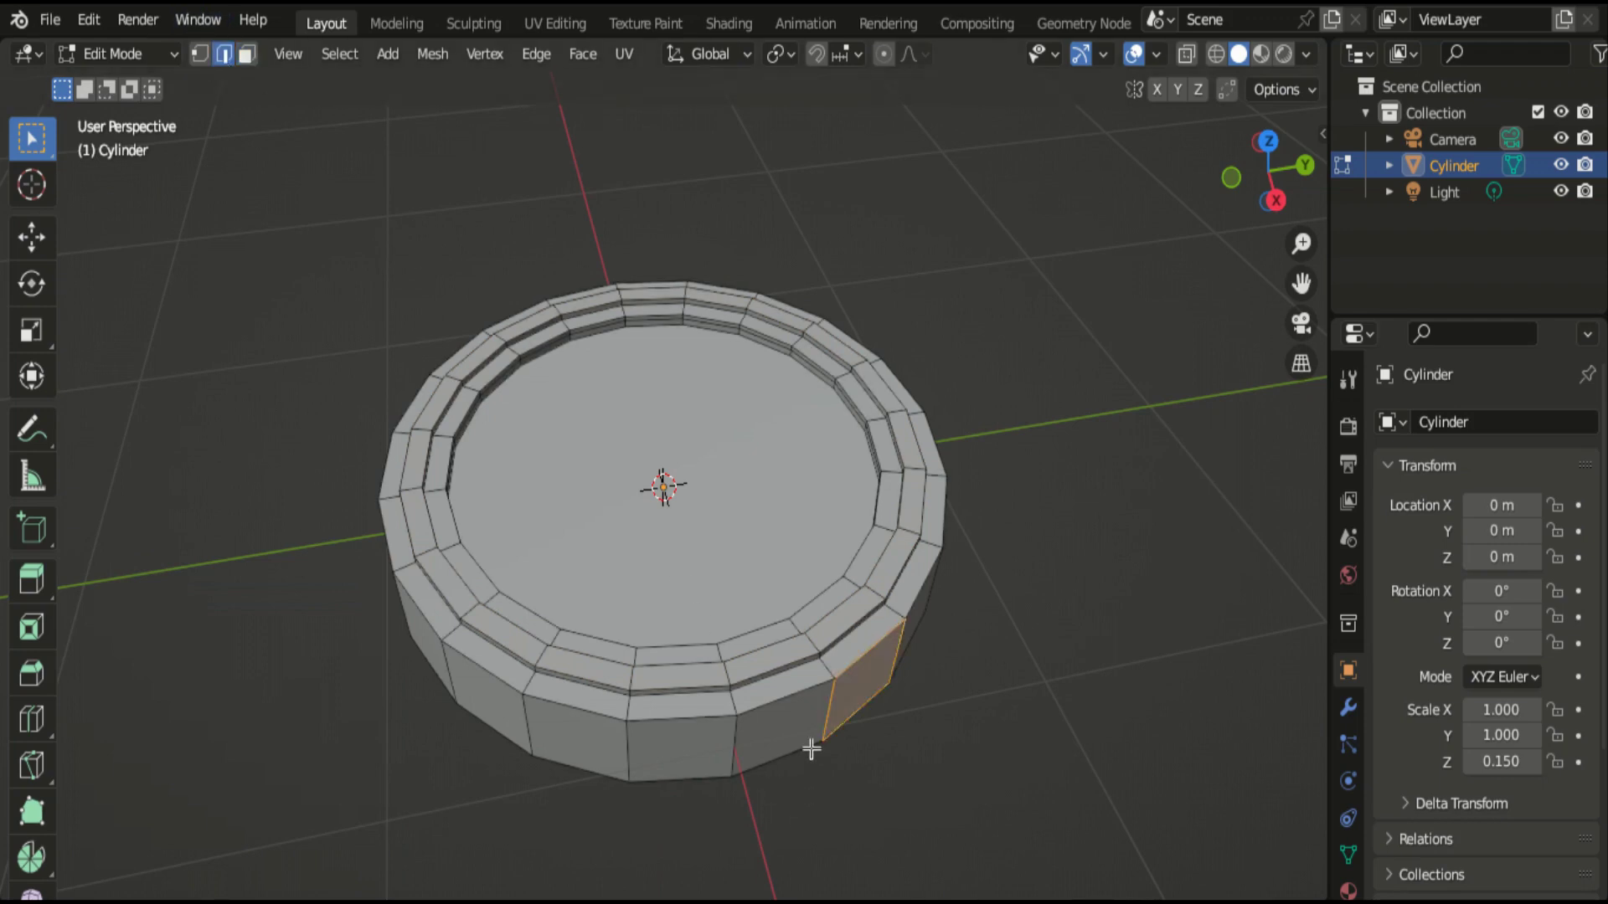
left_click(831, 713)
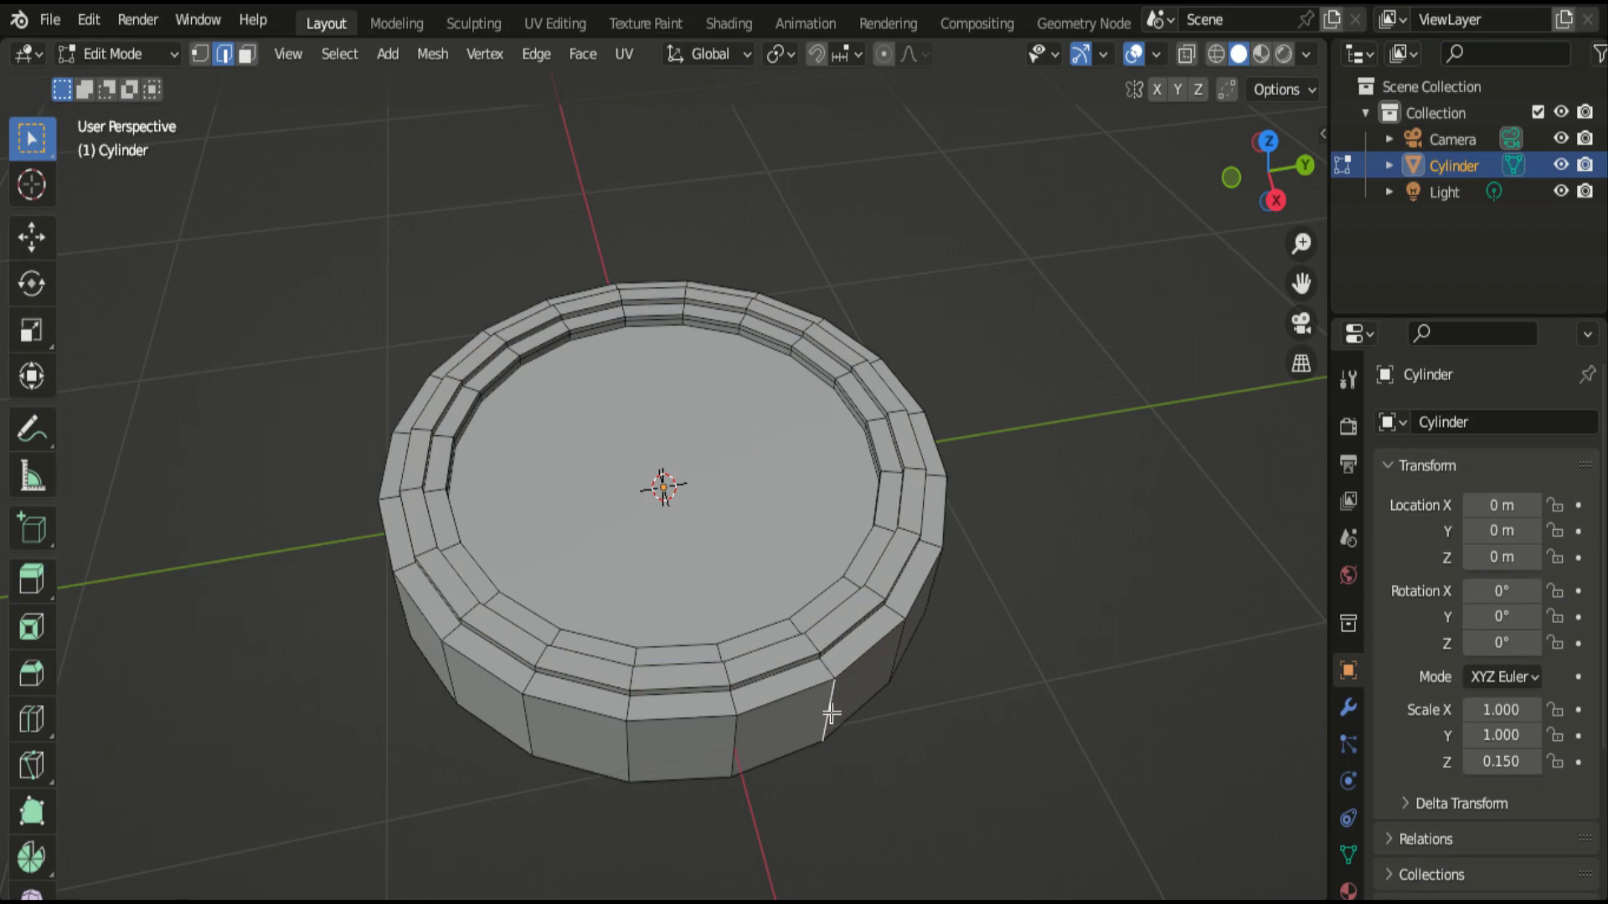
key("ctrl+b")
left_click(849, 710)
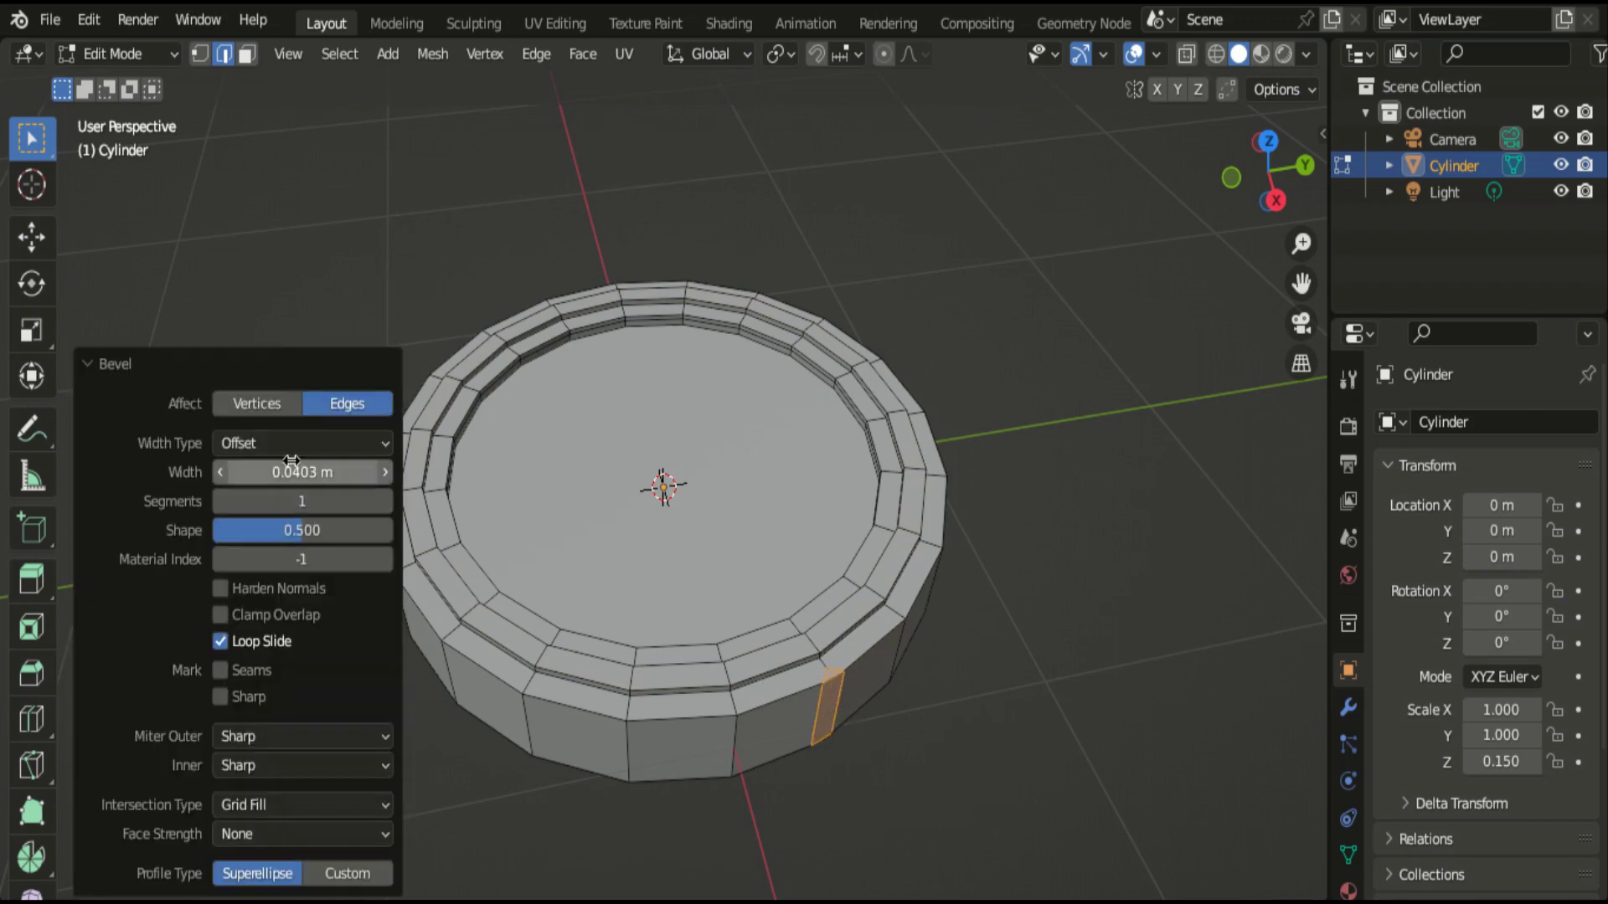
left_click(387, 501)
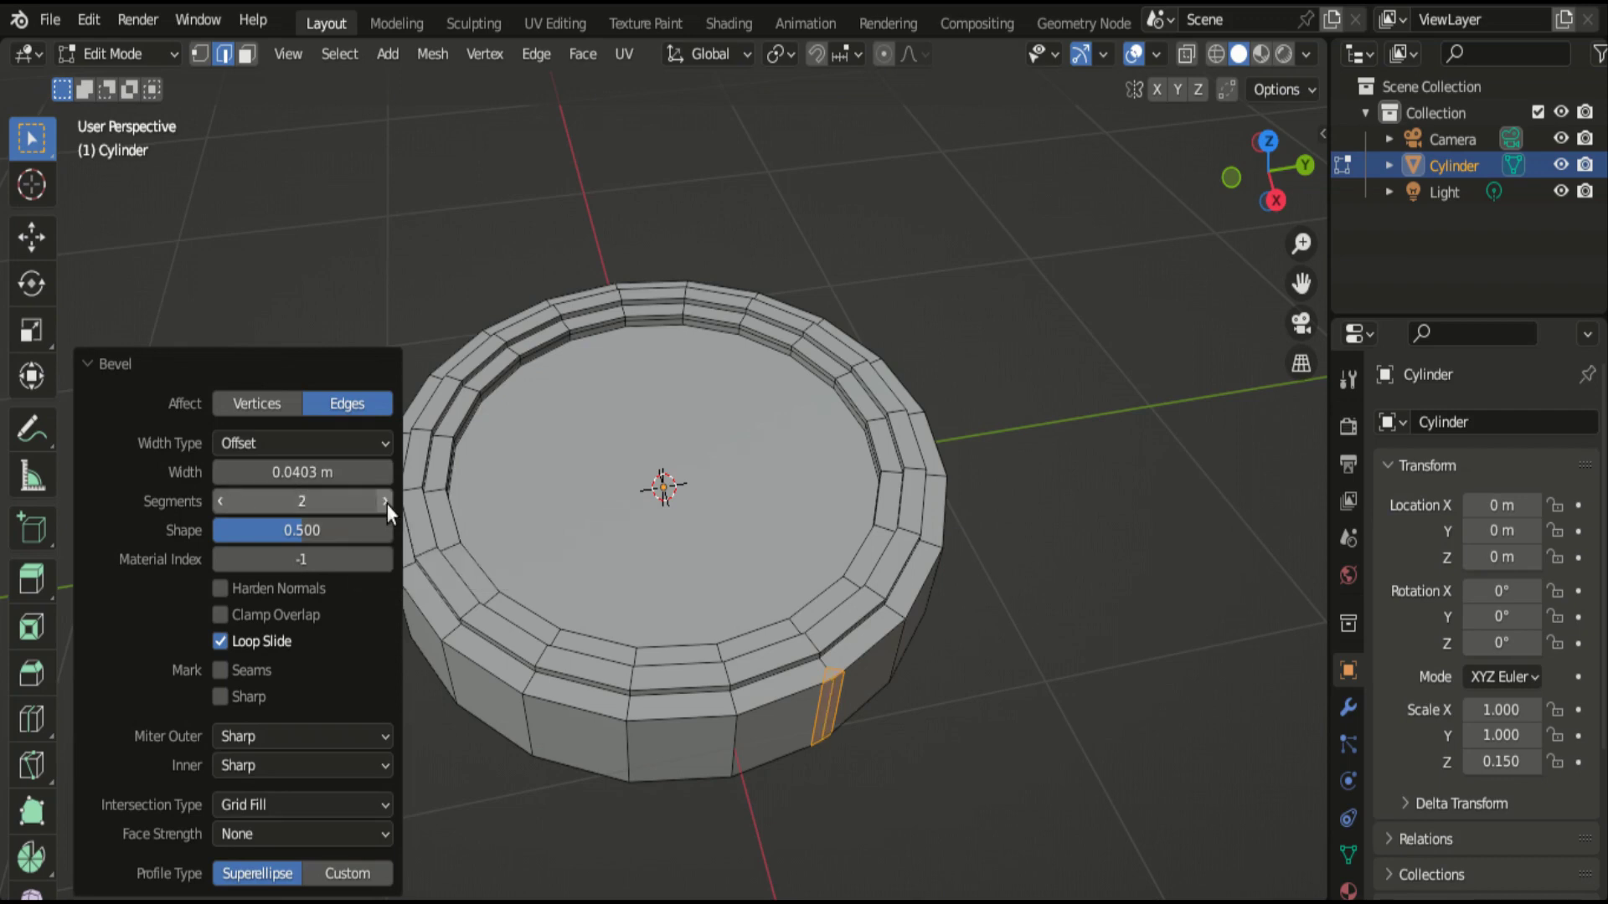
left_click(825, 706)
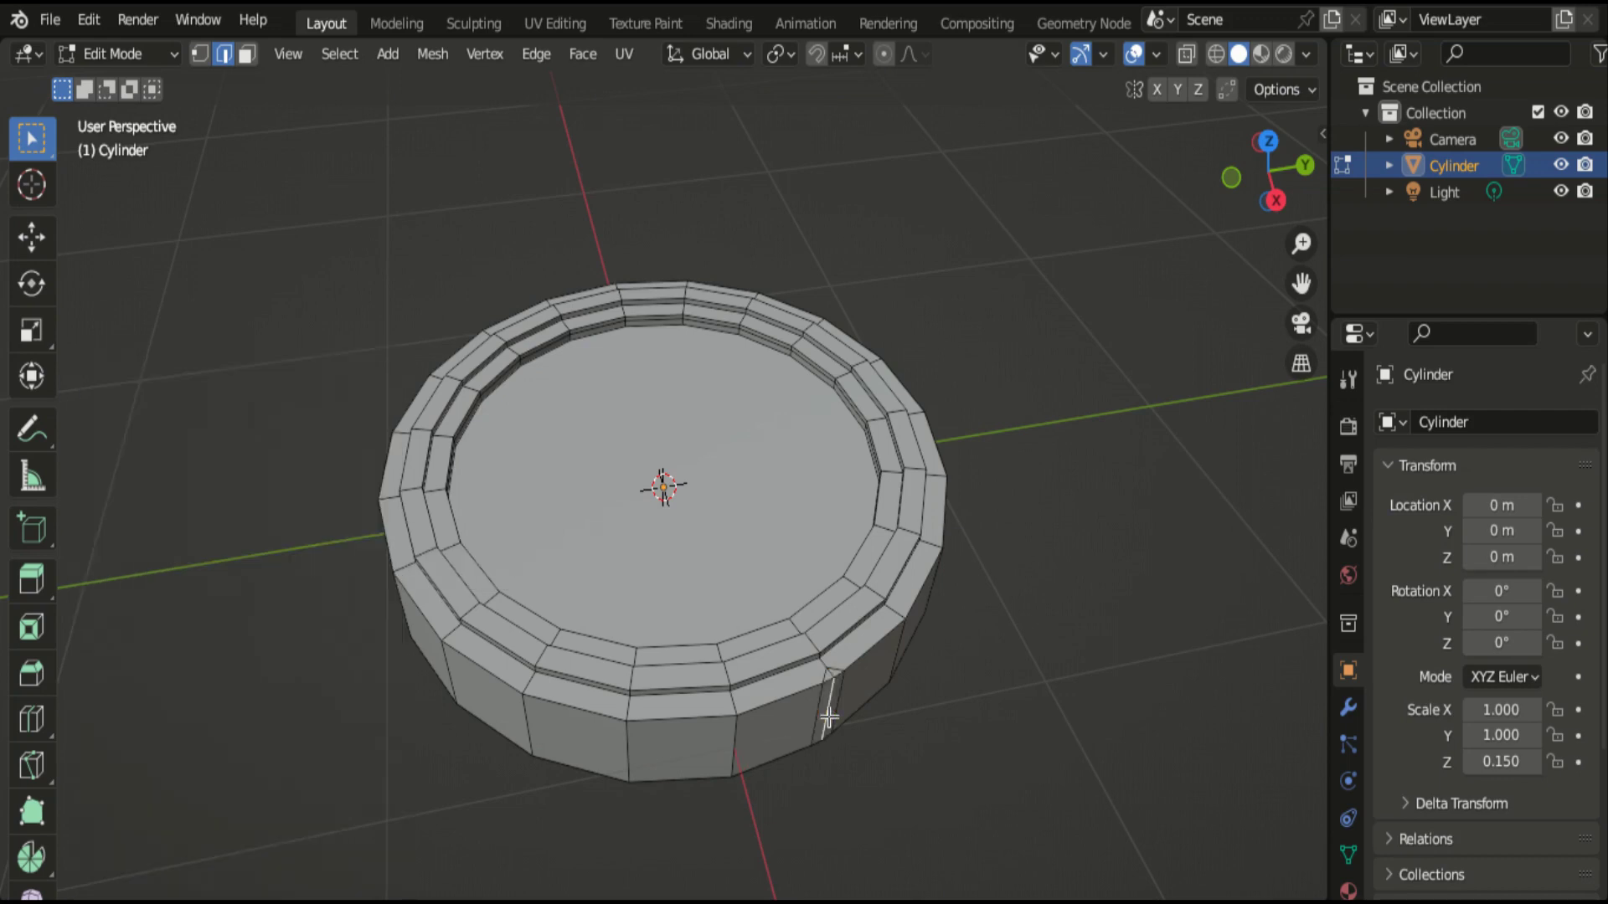
In top view, move that edge -0.037079 m X, -0.011124 m Y to notch the right rim.
left_click(1267, 141)
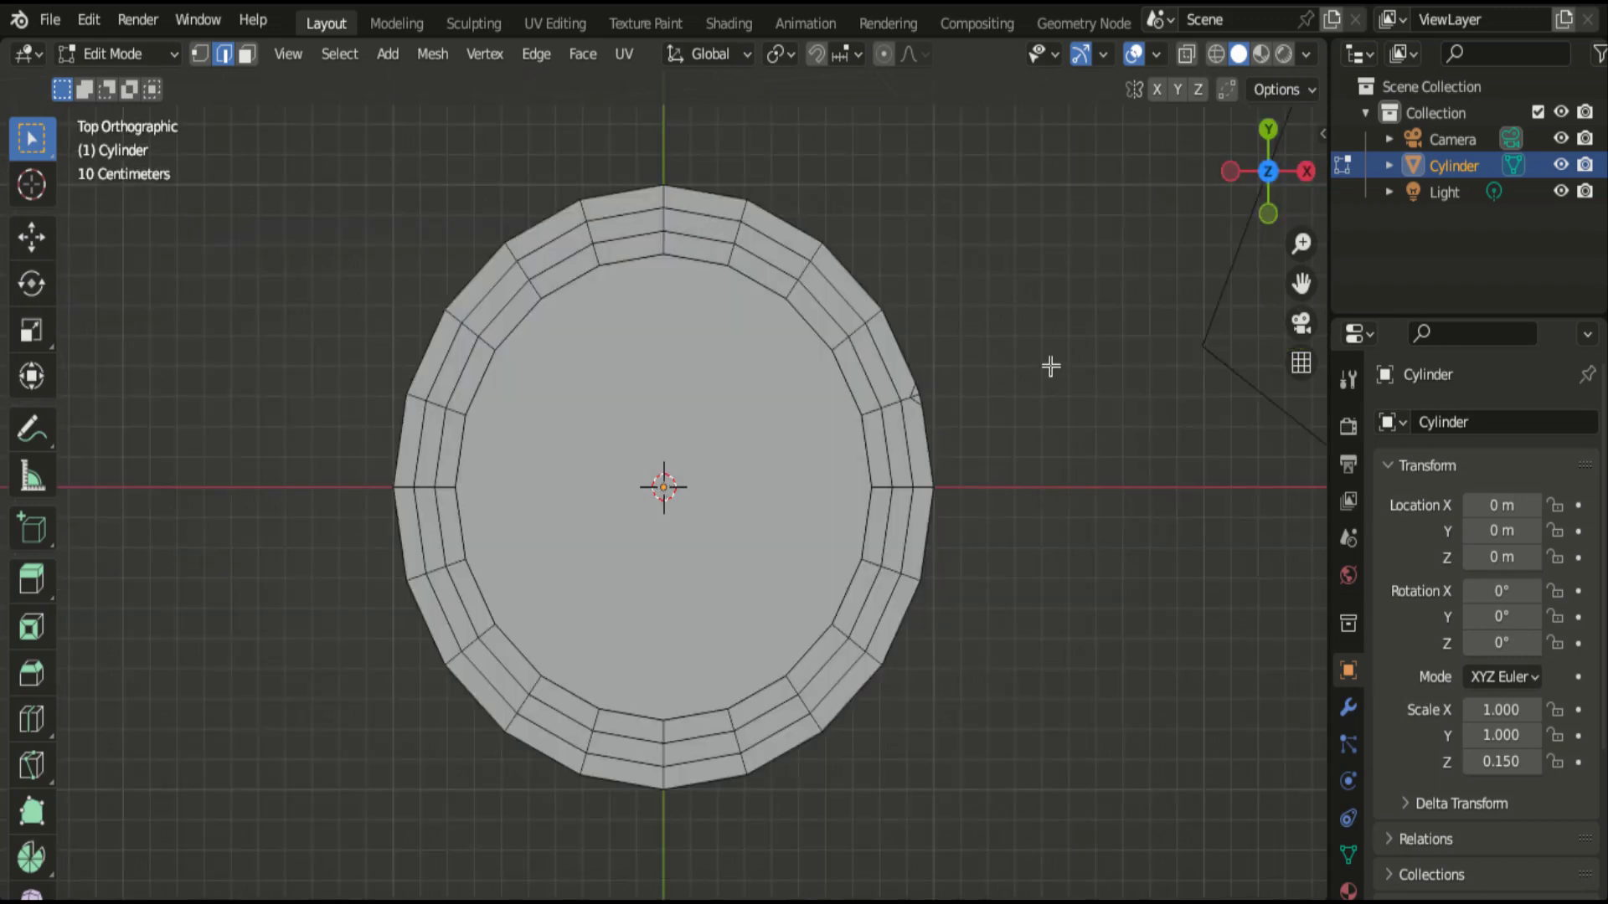
mouse_move(1300, 283)
left_mouse_down()
mouse_move(1329, 249)
mouse_move(1137, 299)
left_mouse_up()
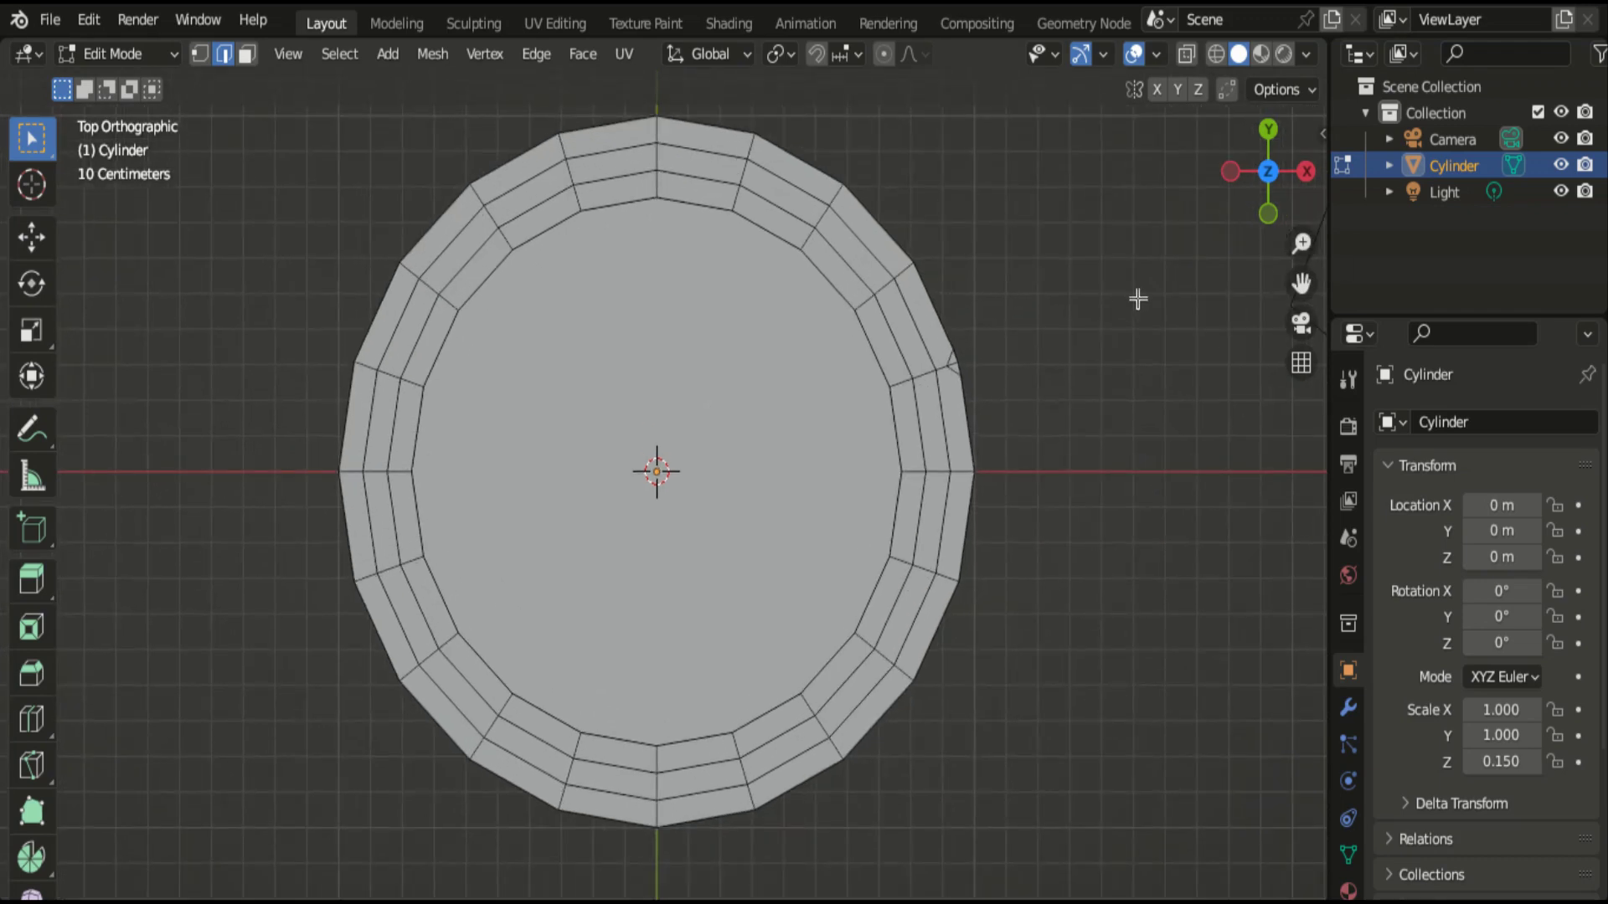
key("g")
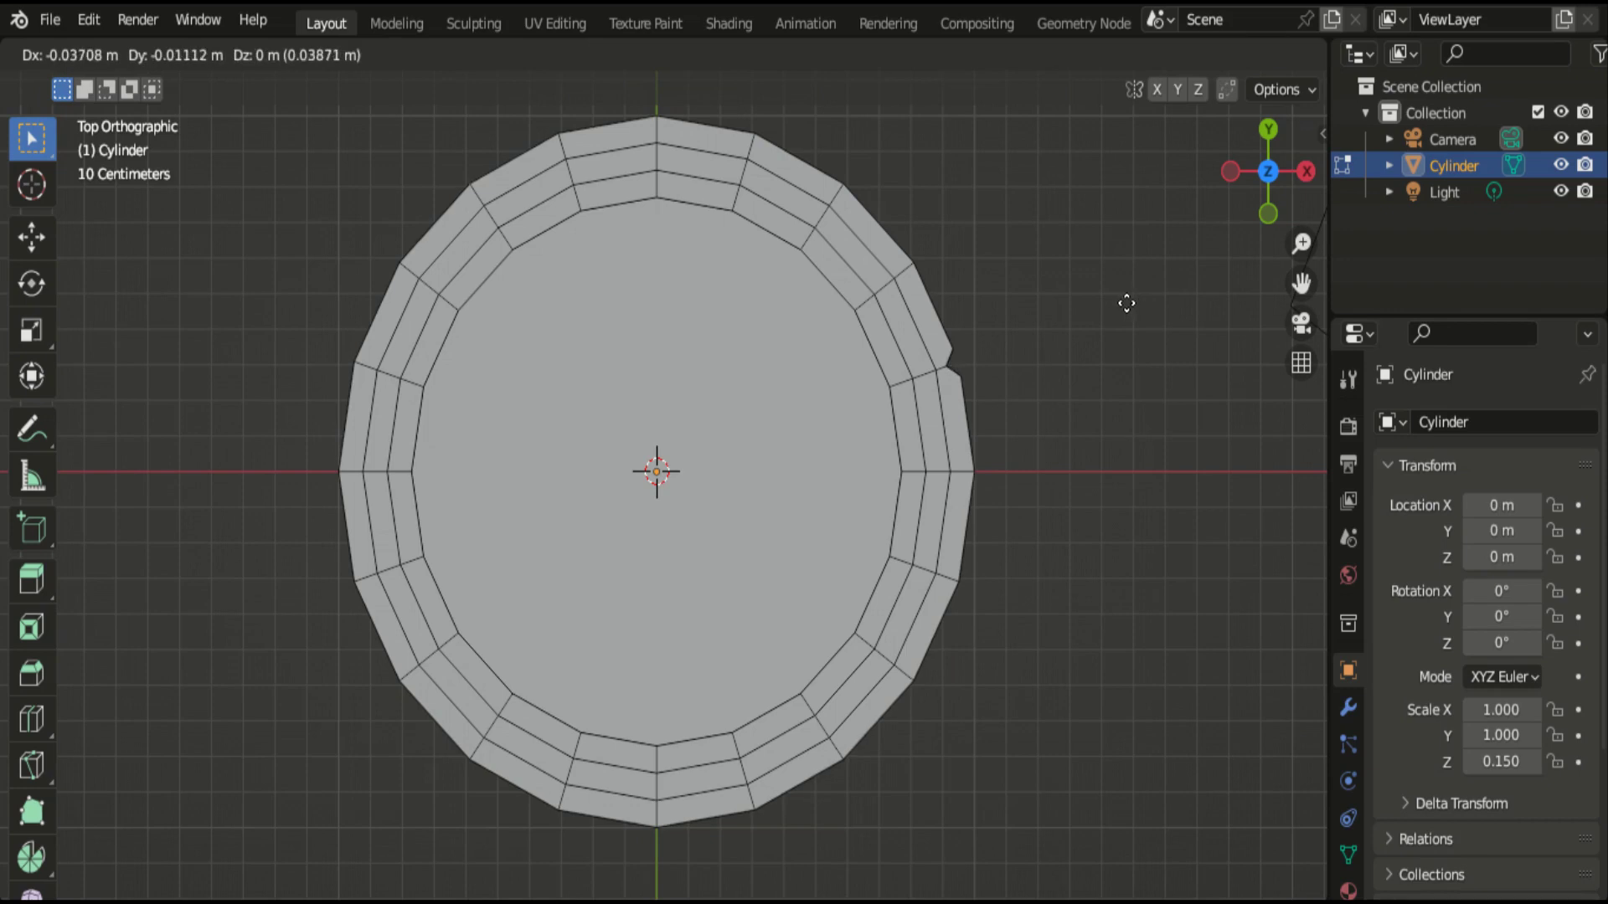
left_click(1126, 303)
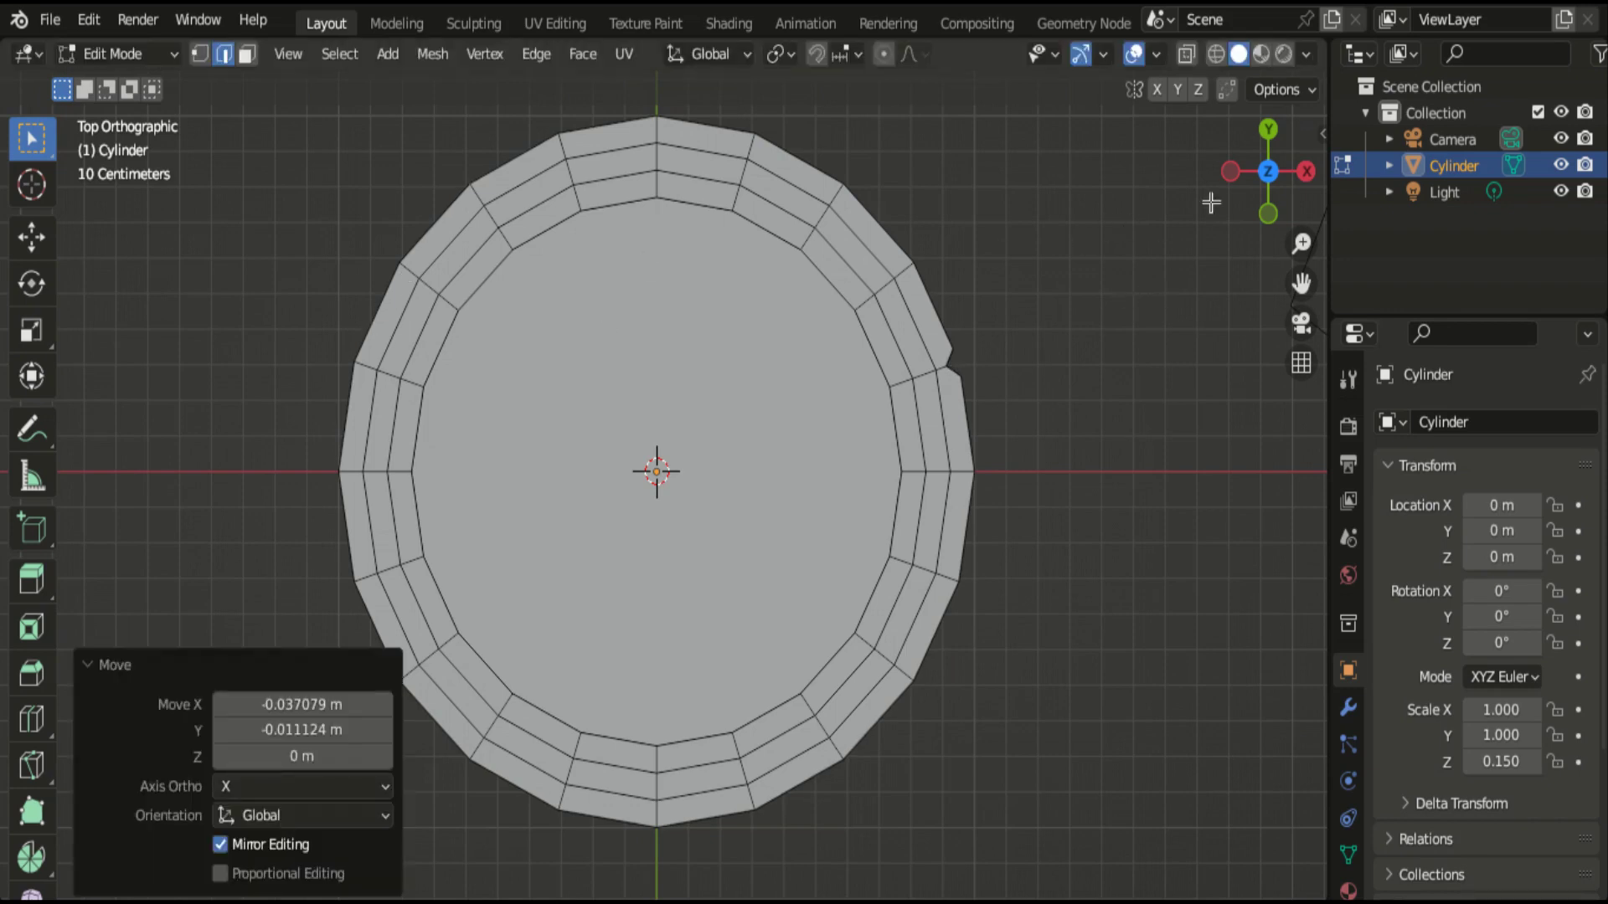
left_click_drag(1270, 178, 1255, 222)
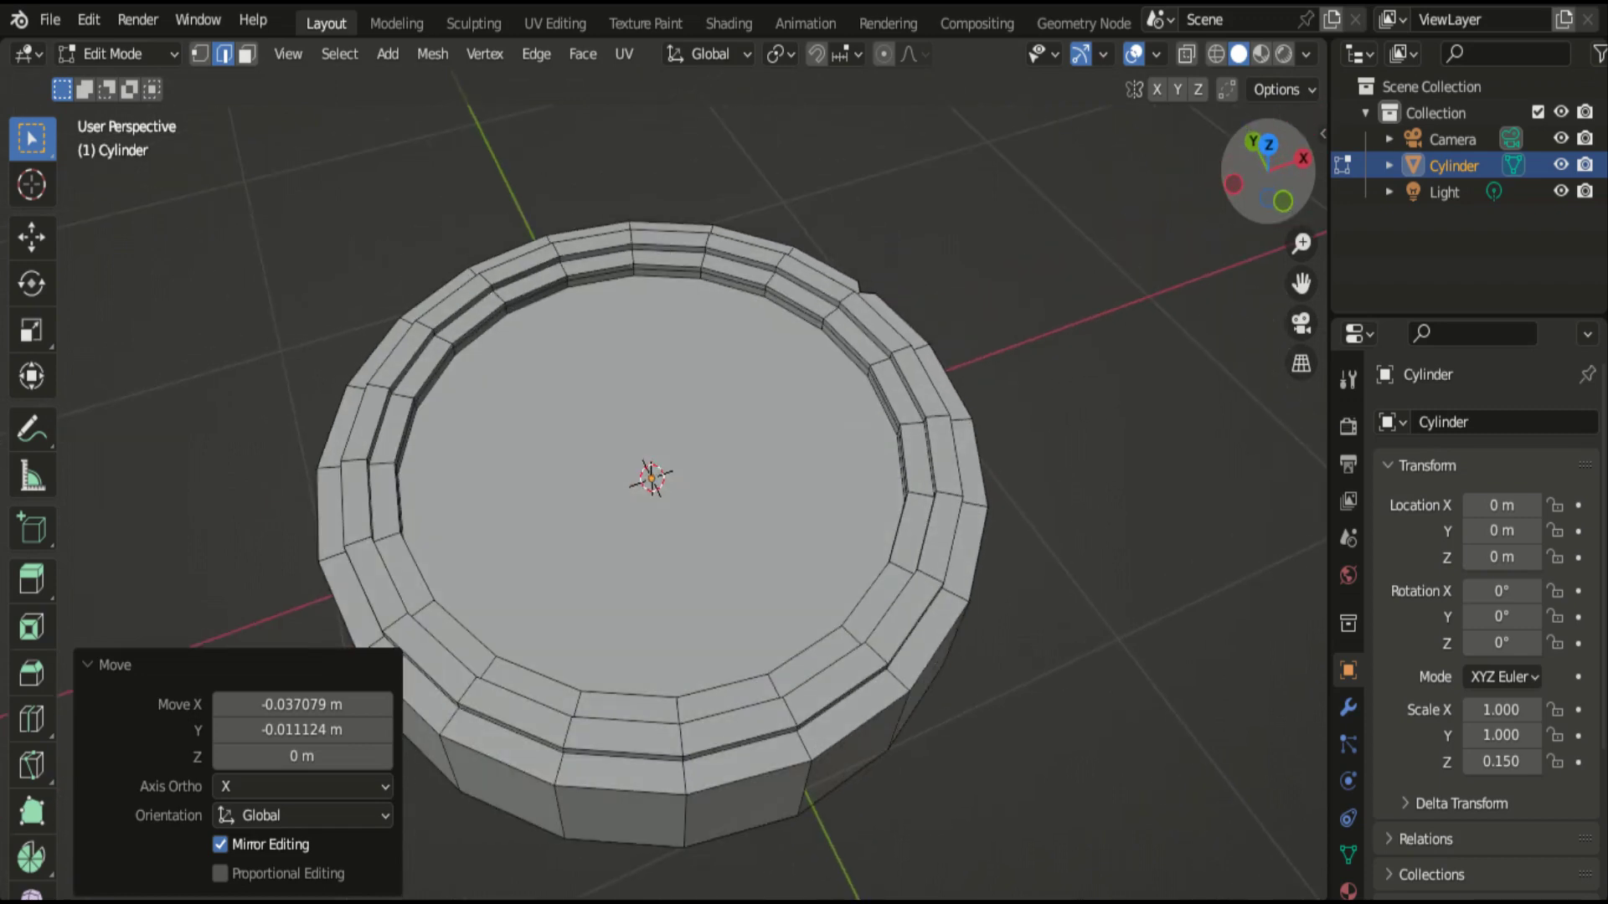
left_click(442, 751)
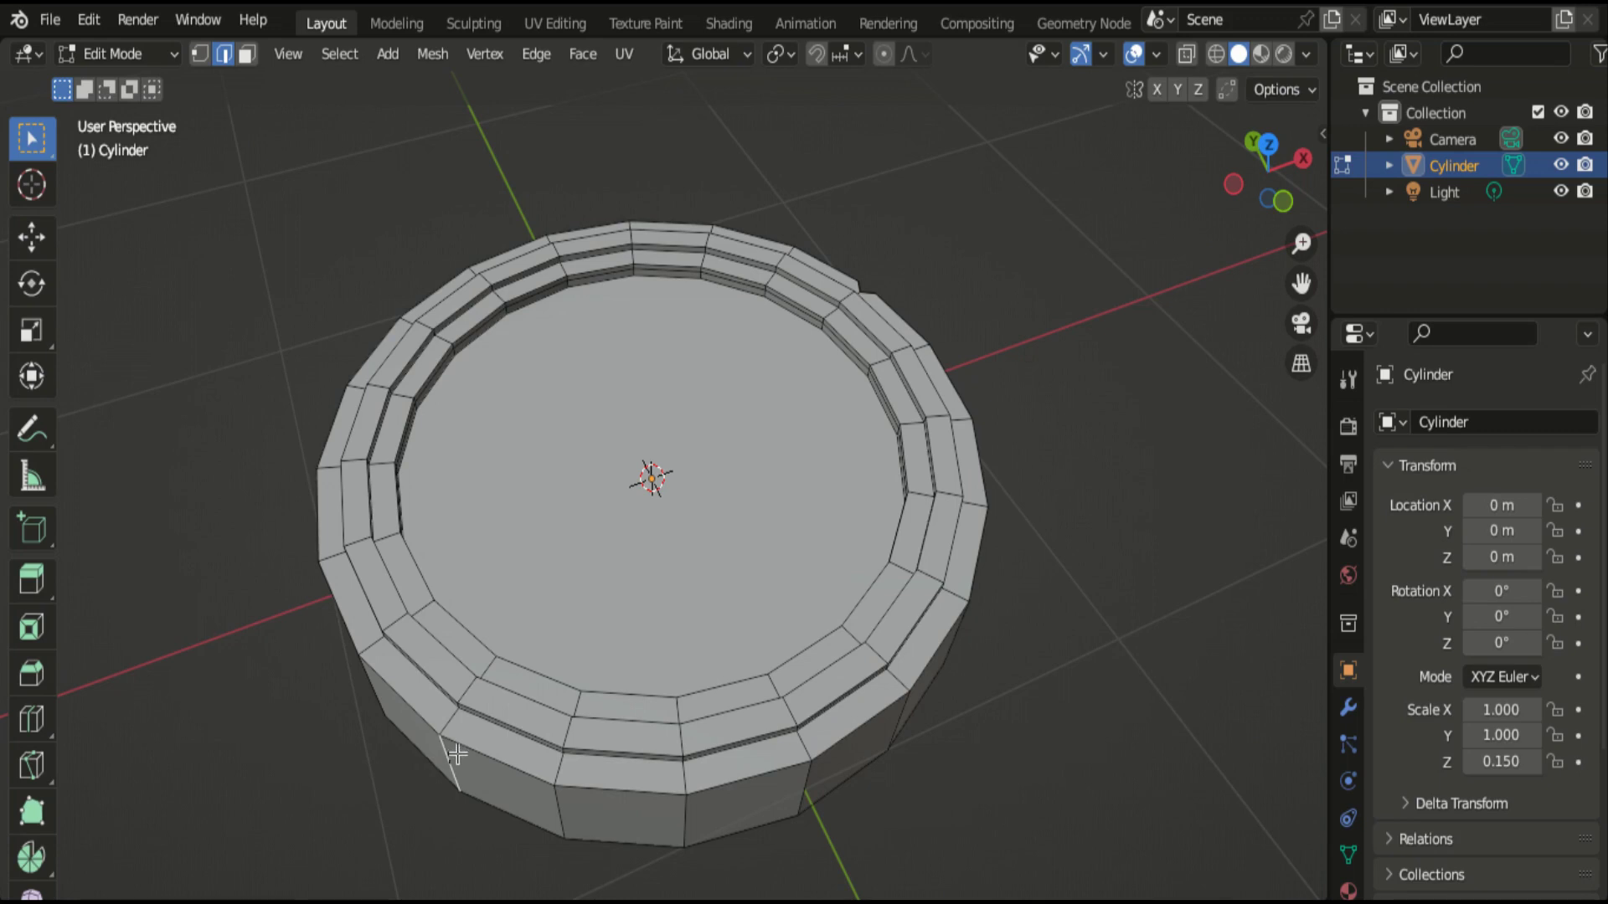
Bevel the lower-left side edge and move one new edge 0.059326 m X, 0.029663 m Y inward.
key("ctrl+b")
left_click(498, 768)
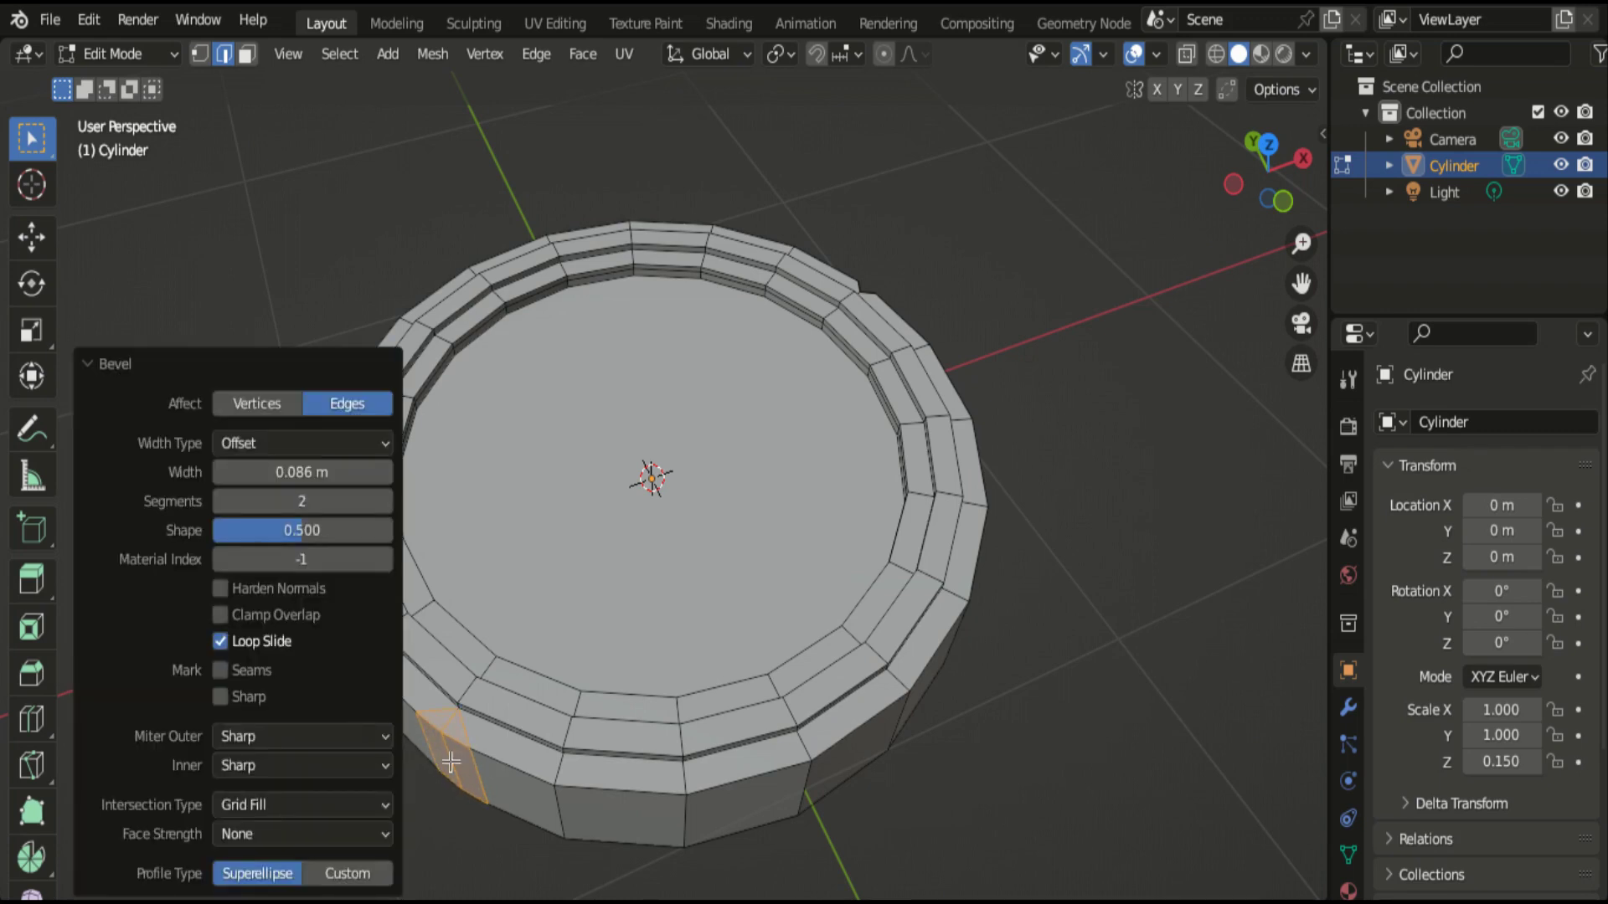
left_click(453, 762)
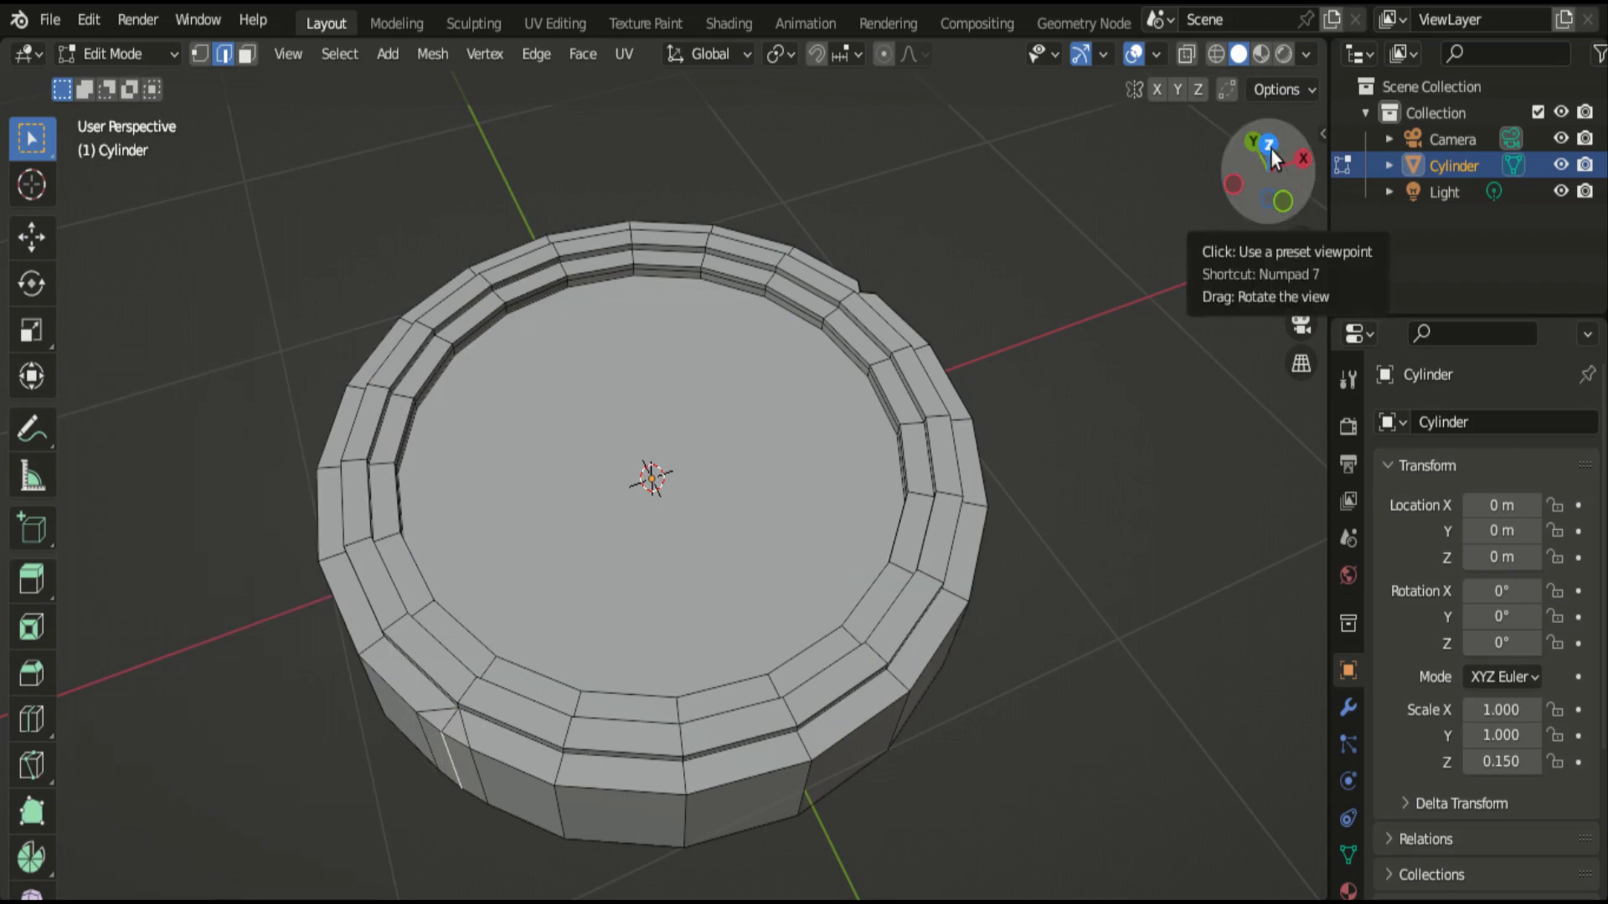
left_click(1272, 152)
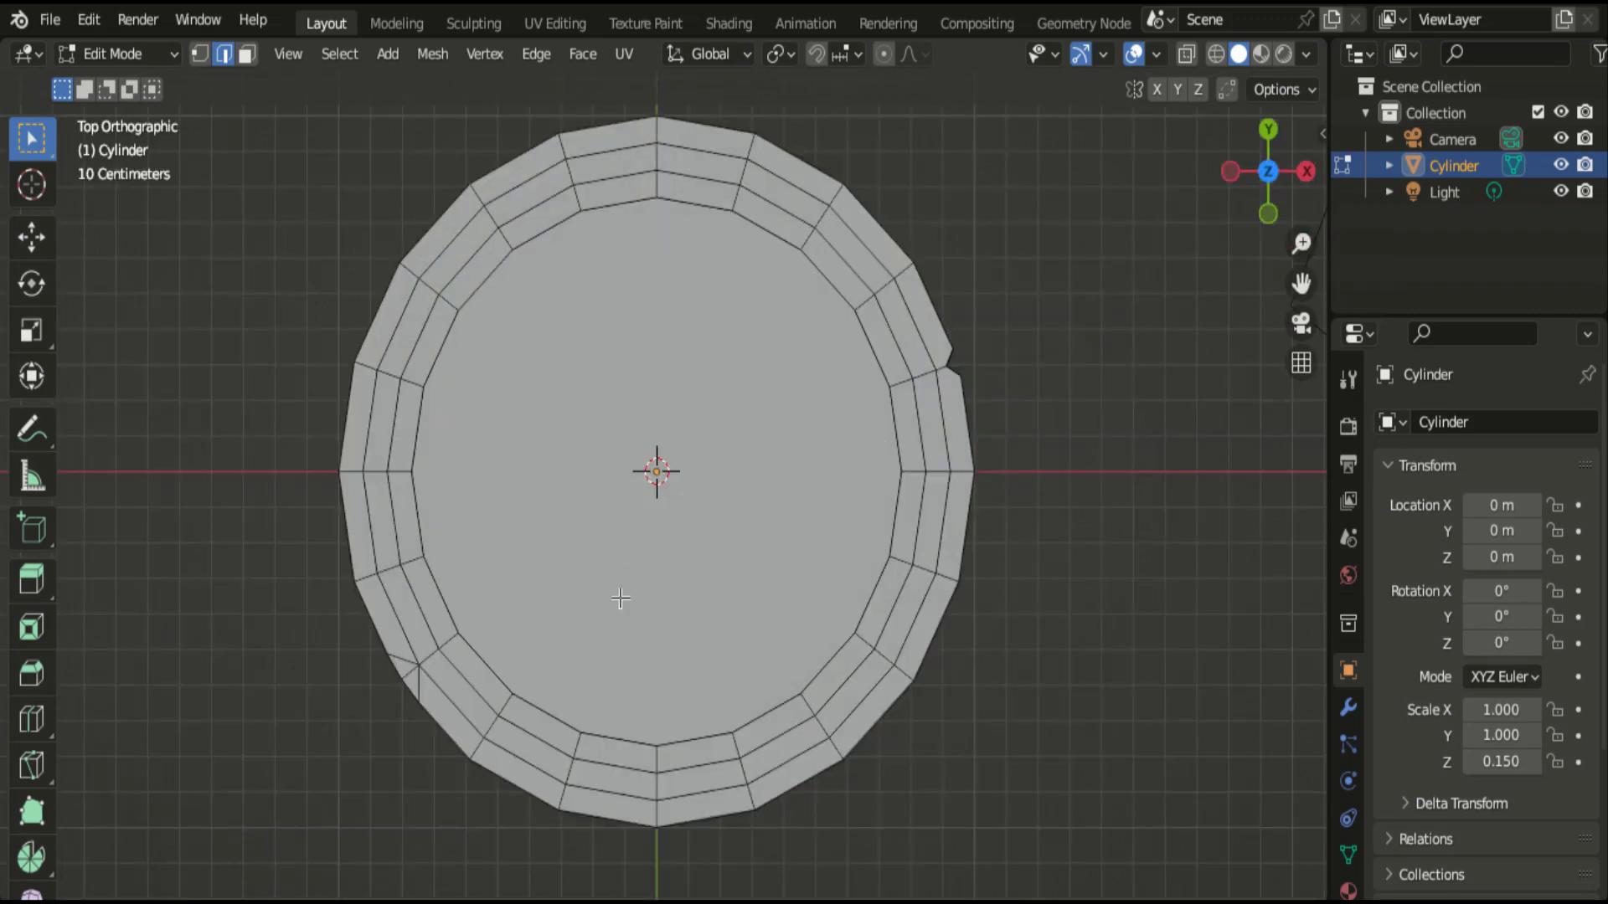
key("g")
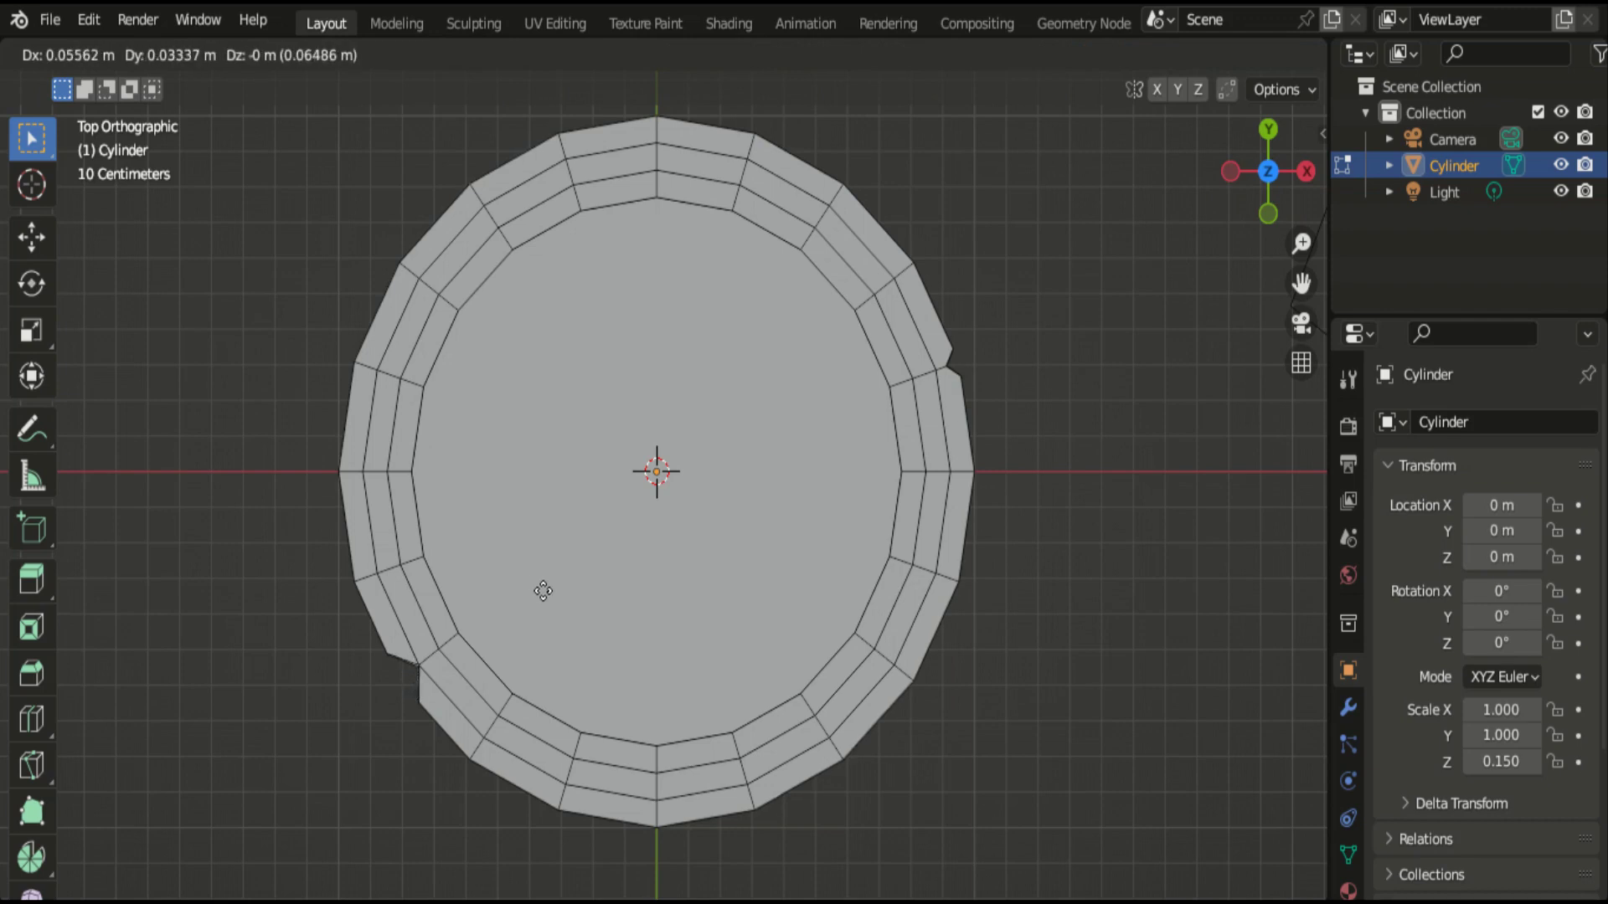
left_click(539, 584)
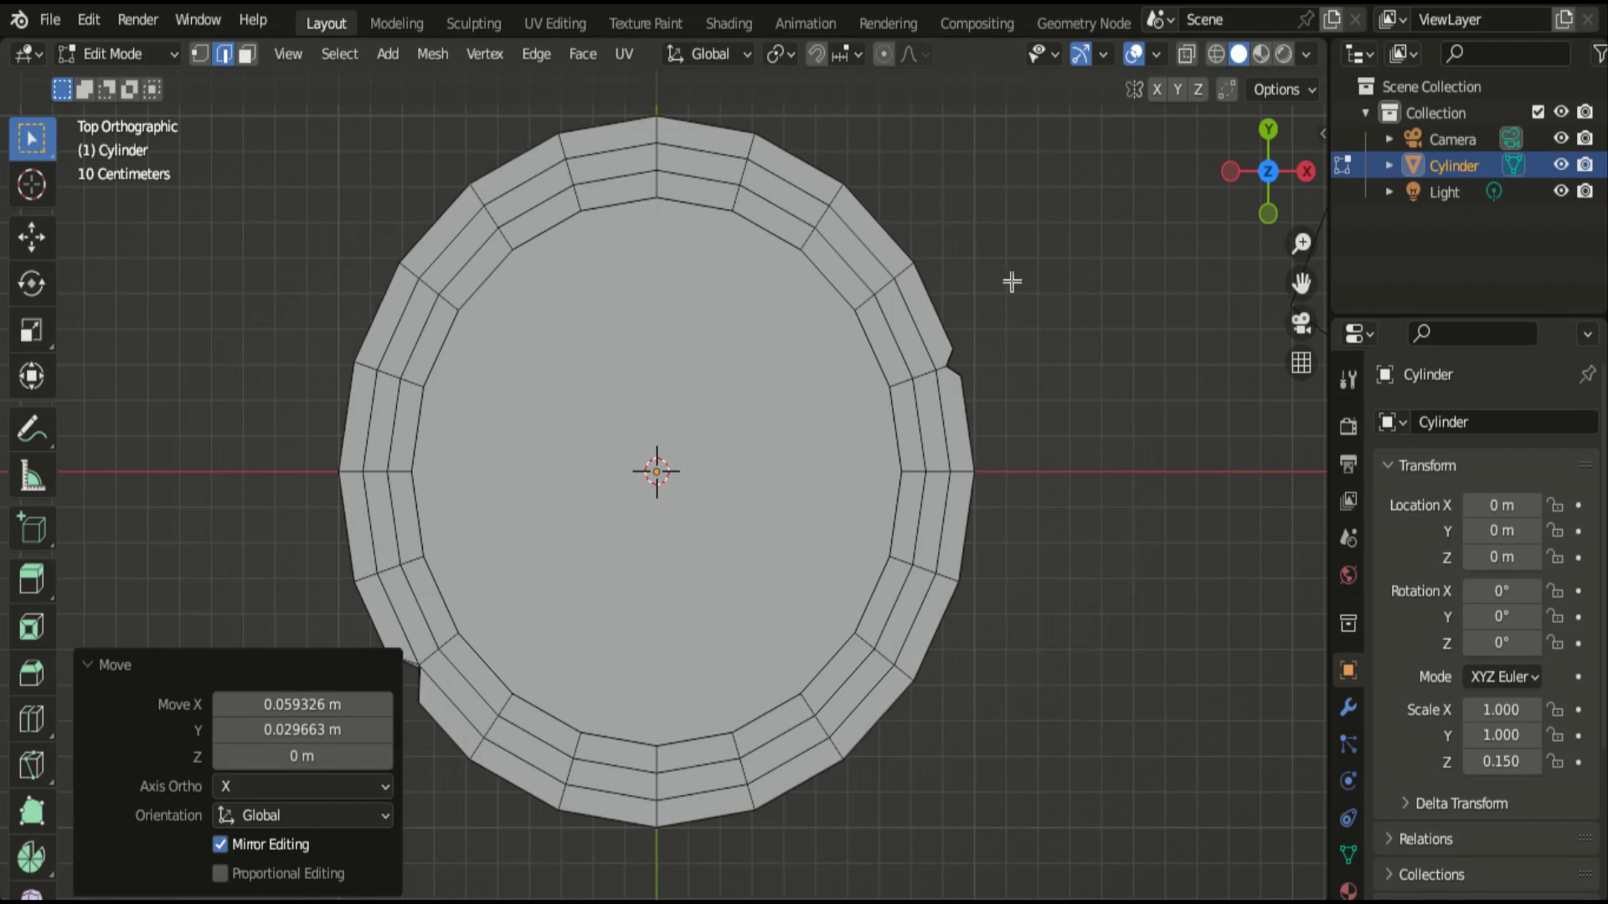
left_click_drag(1269, 176, 1269, 218)
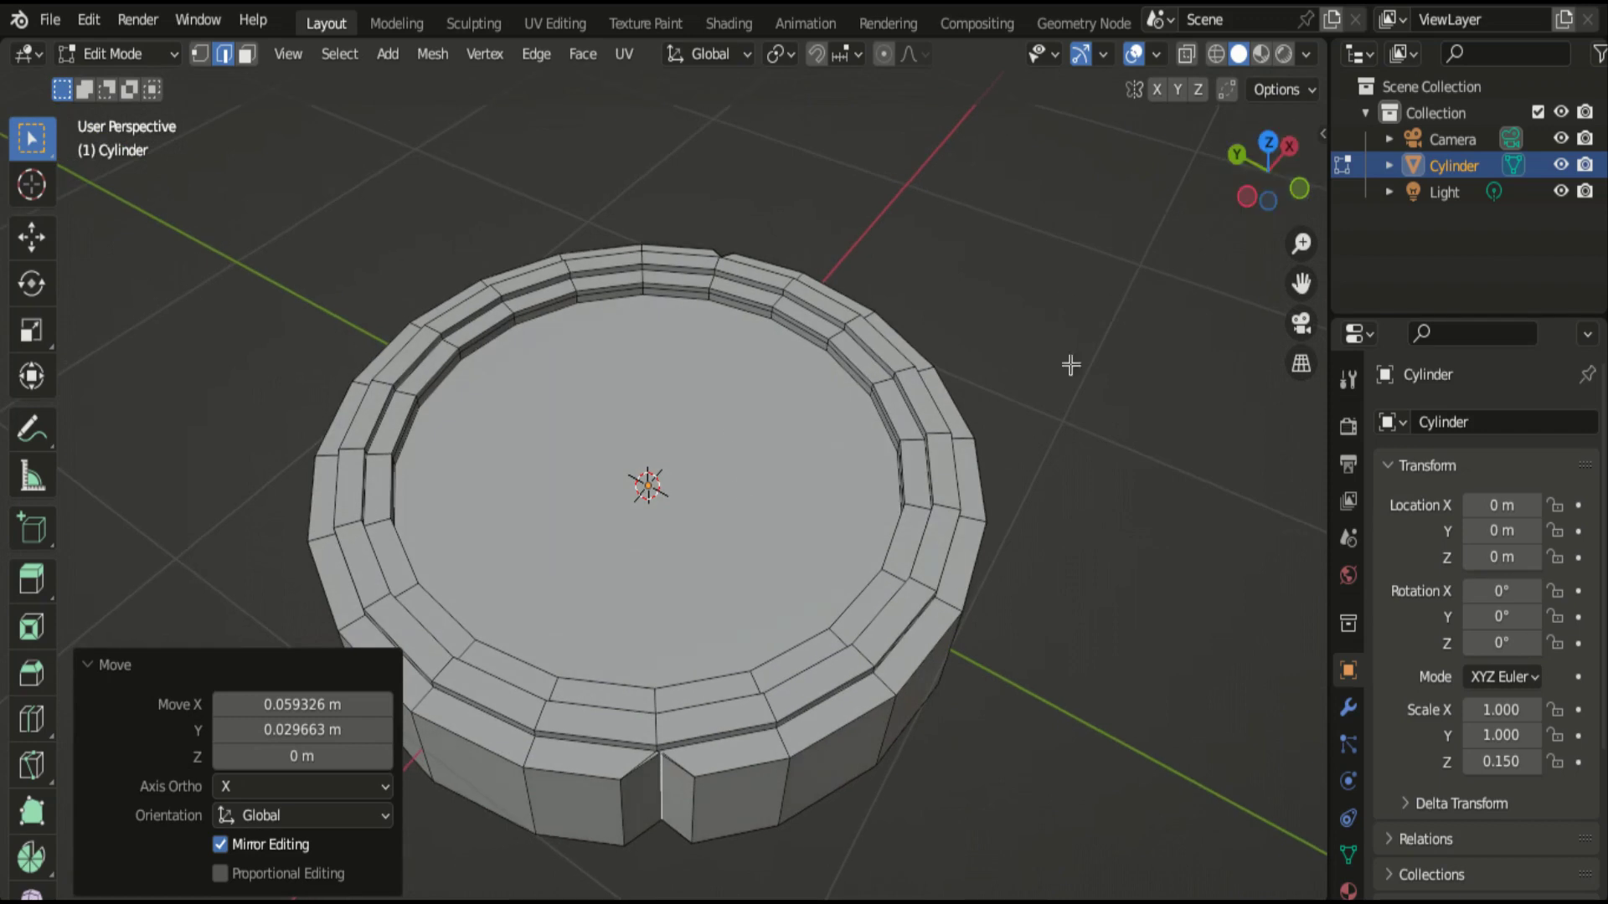
left_click(166, 566)
Bevel an upper-left vertical side edge and select one of the resulting edges.
left_click(356, 666)
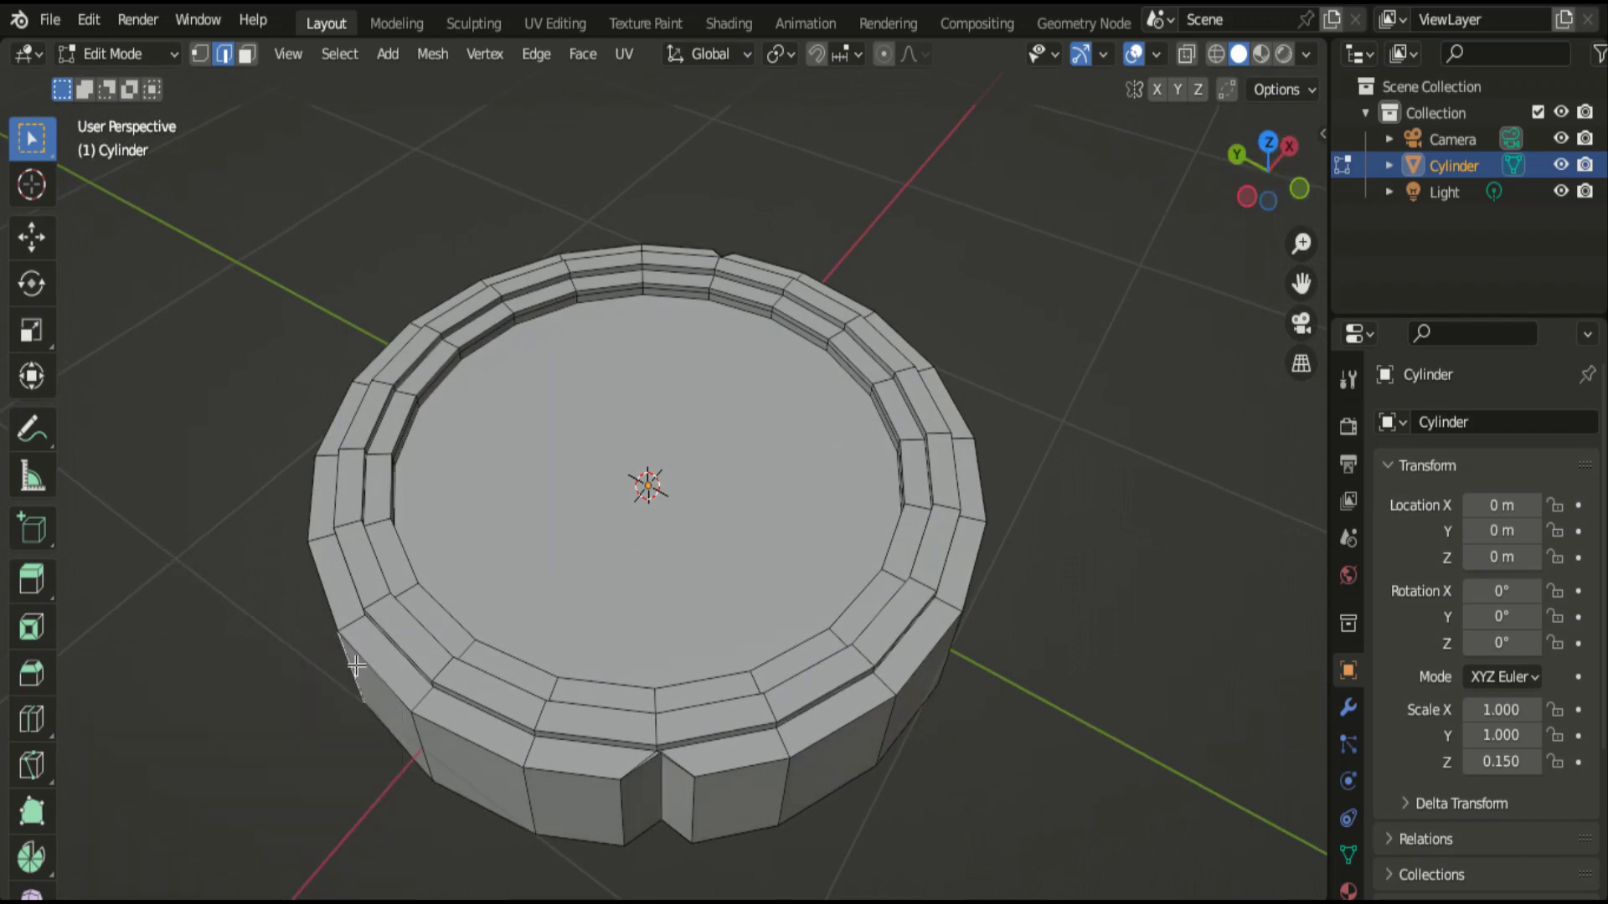
left_click(462, 767)
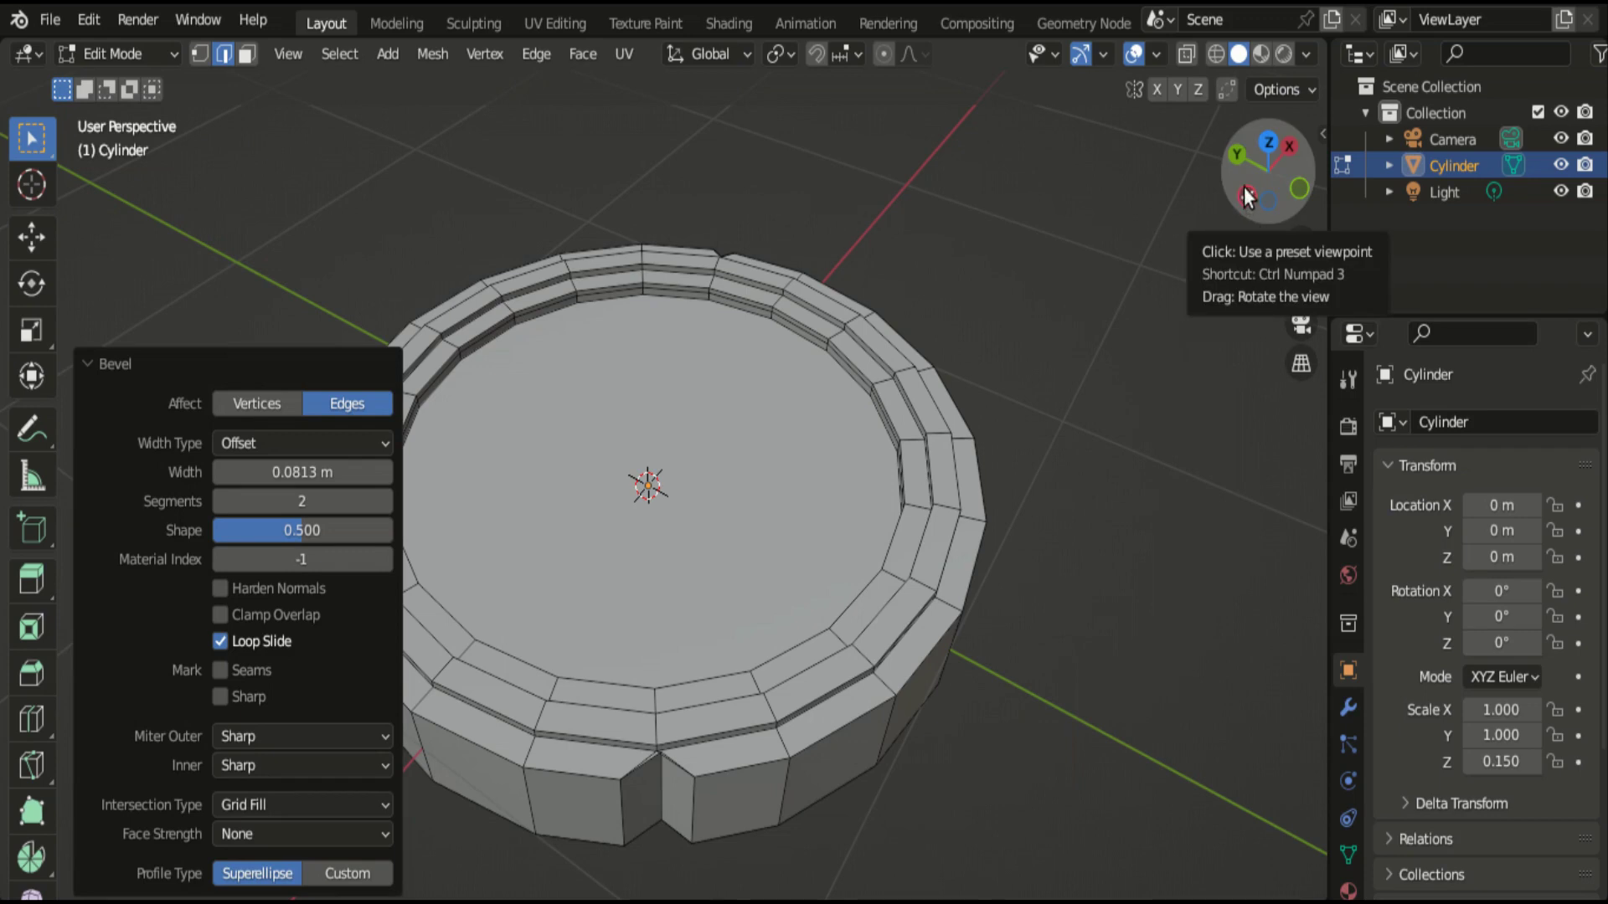
left_click_drag(1246, 201, 1235, 172)
left_click(402, 524)
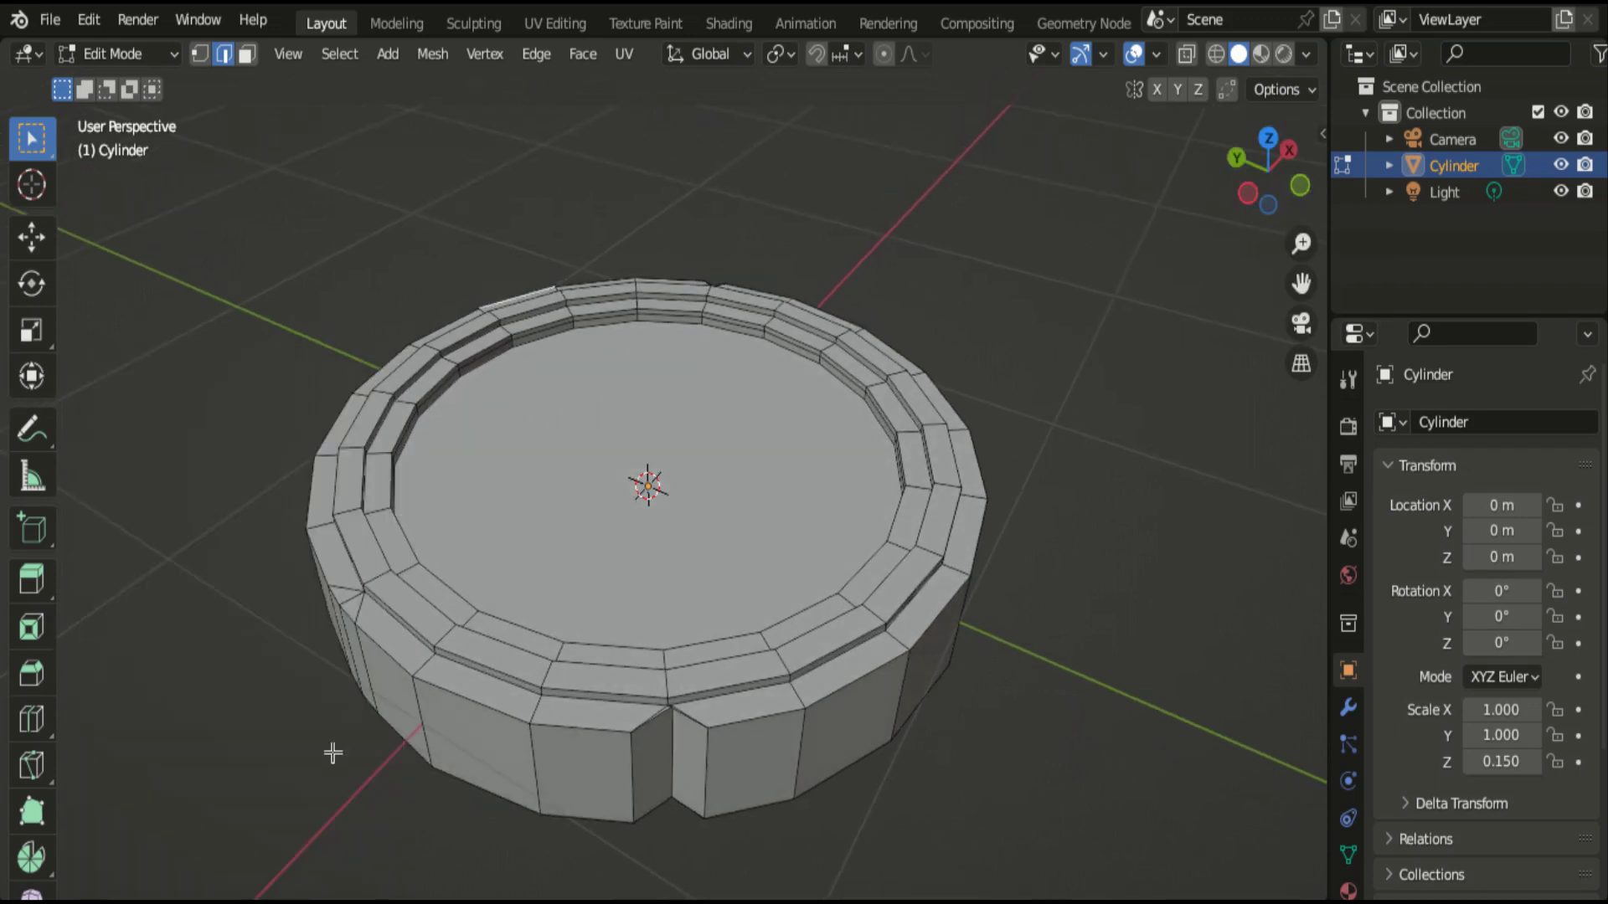
left_click(348, 643)
Move that edge 0.05191 m X, -0.011124 m Y in top view to cut the upper-left notch.
left_click(1268, 150)
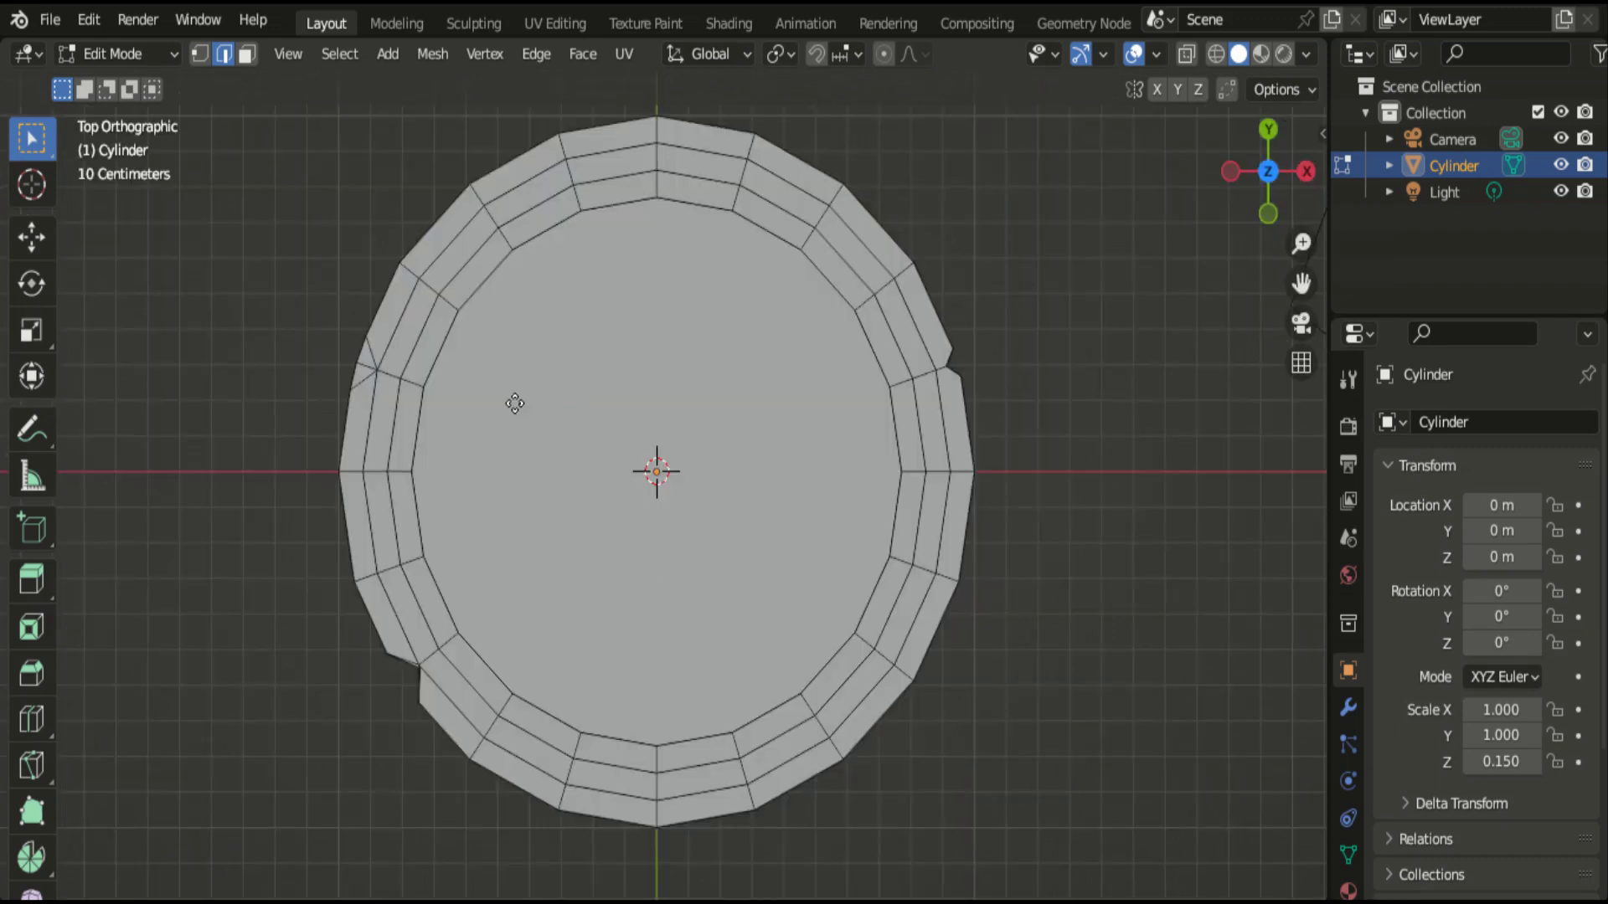
key("g")
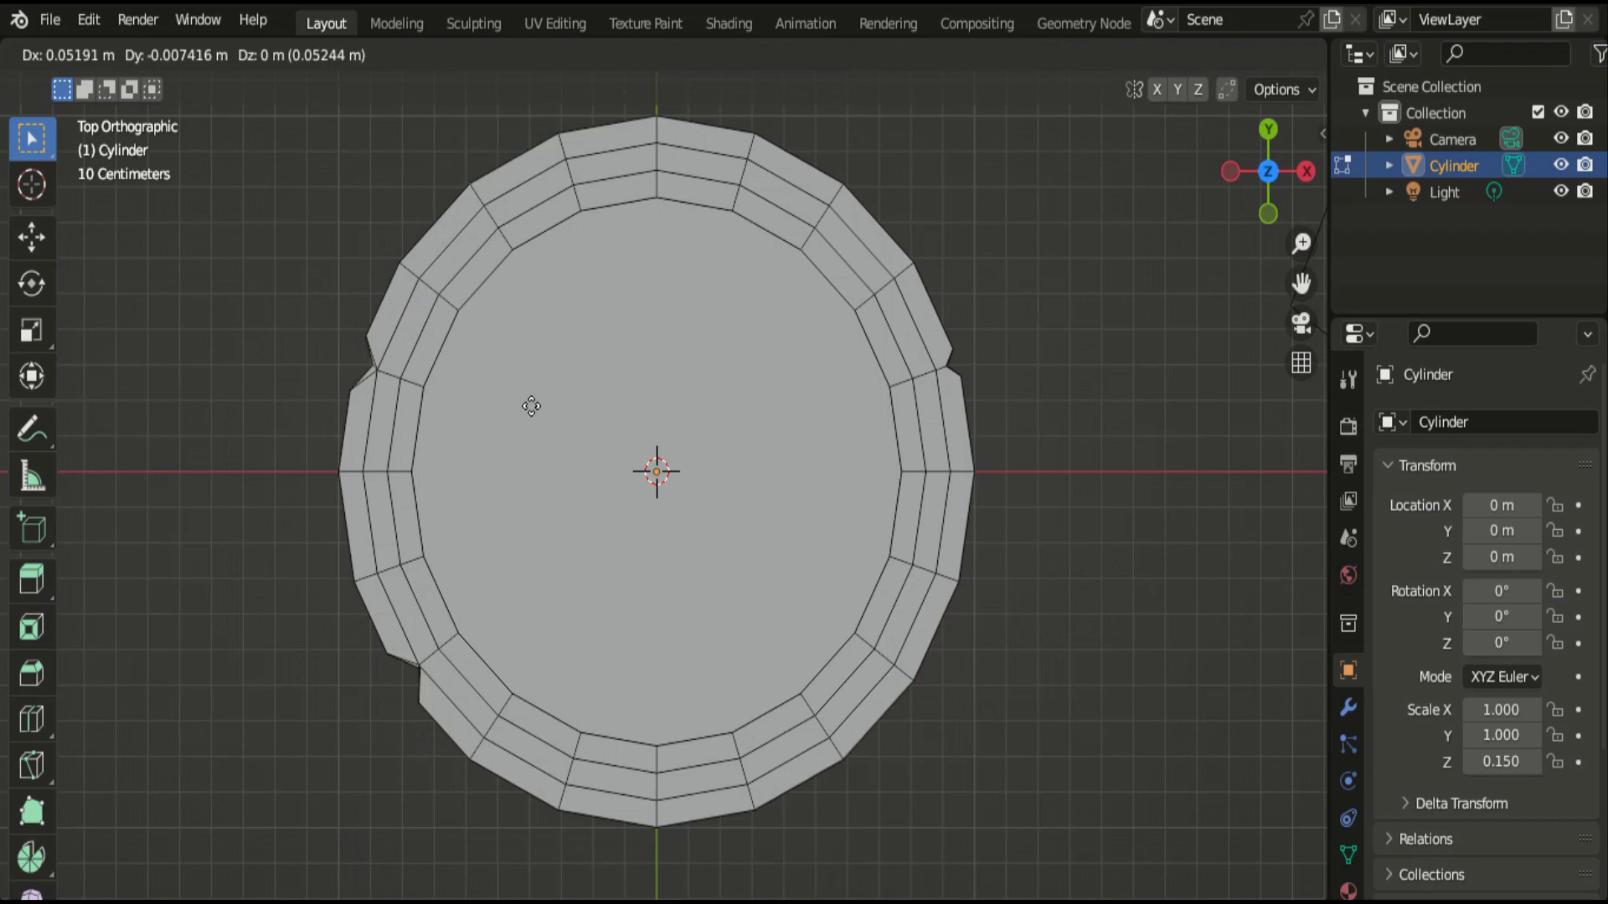
left_click(531, 407)
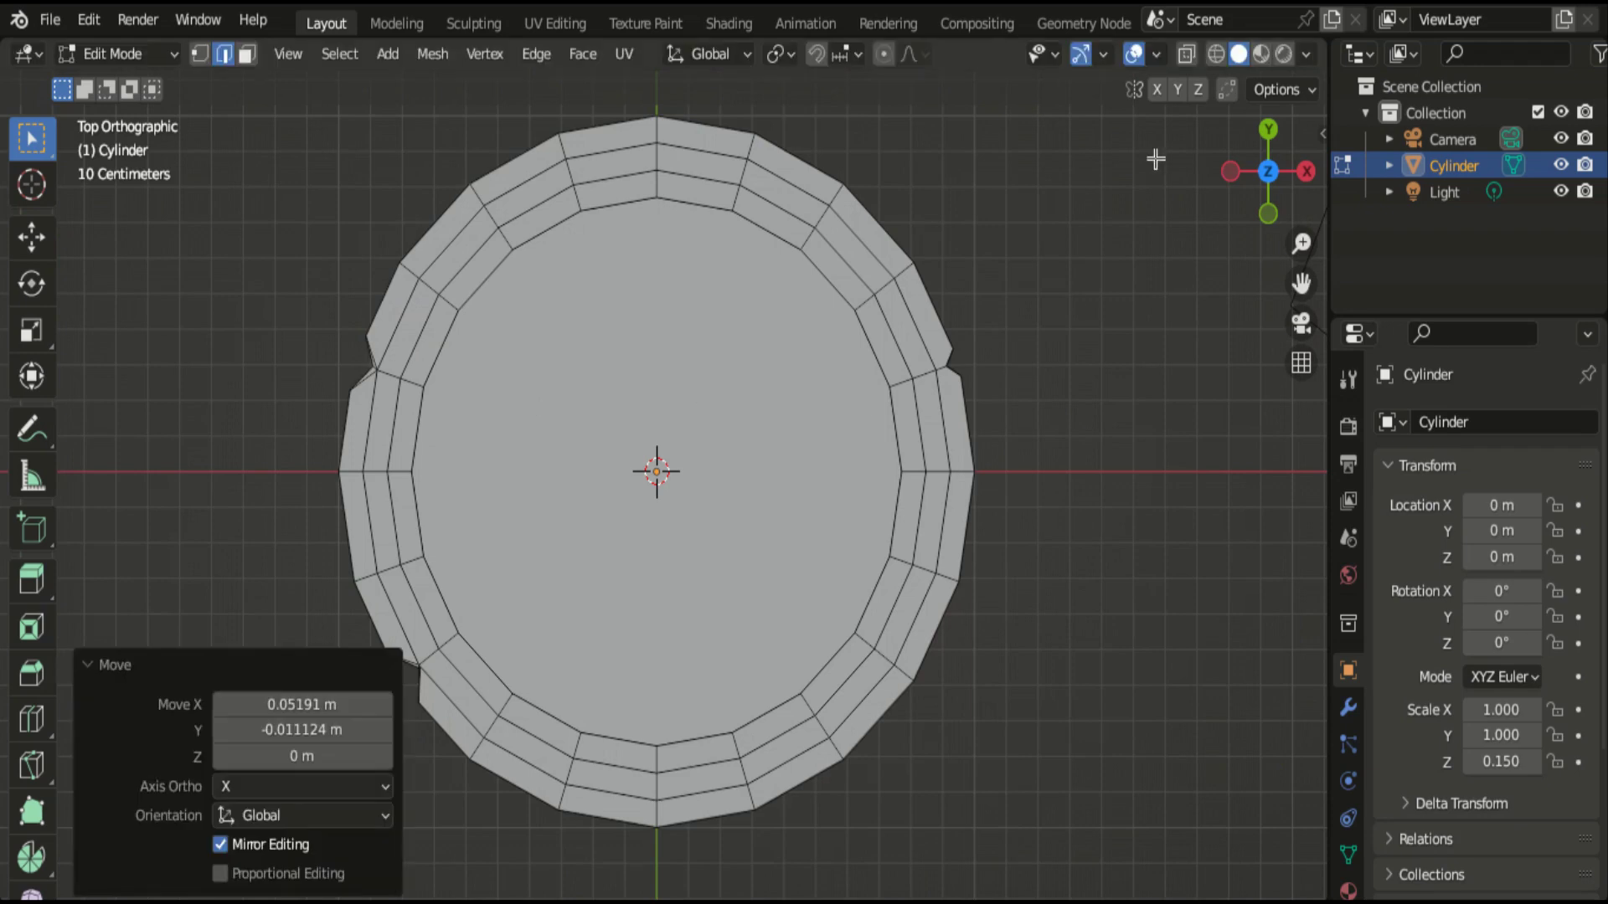
key("KP_5")
middle_click_drag(838, 419, 862, 276)
mouse_move(670, 418)
middle_mouse_down()
mouse_move(670, 402)
mouse_move(686, 578)
middle_mouse_up()
middle_click_drag(670, 519, 681, 431)
left_click_drag(1266, 169, 1267, 172)
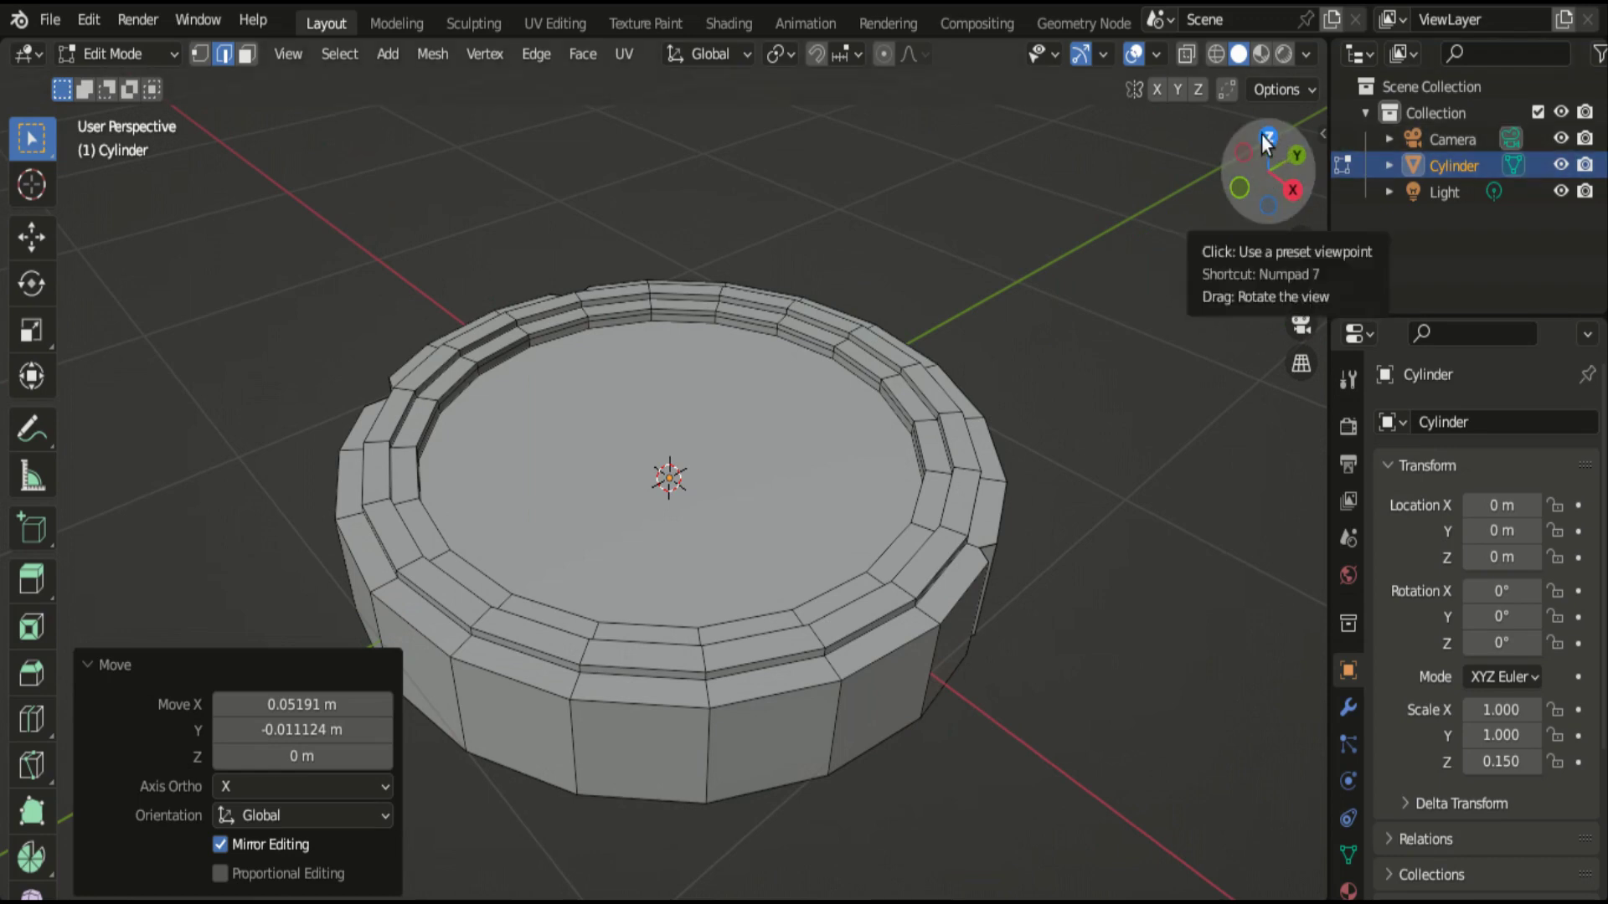
left_click(1267, 139)
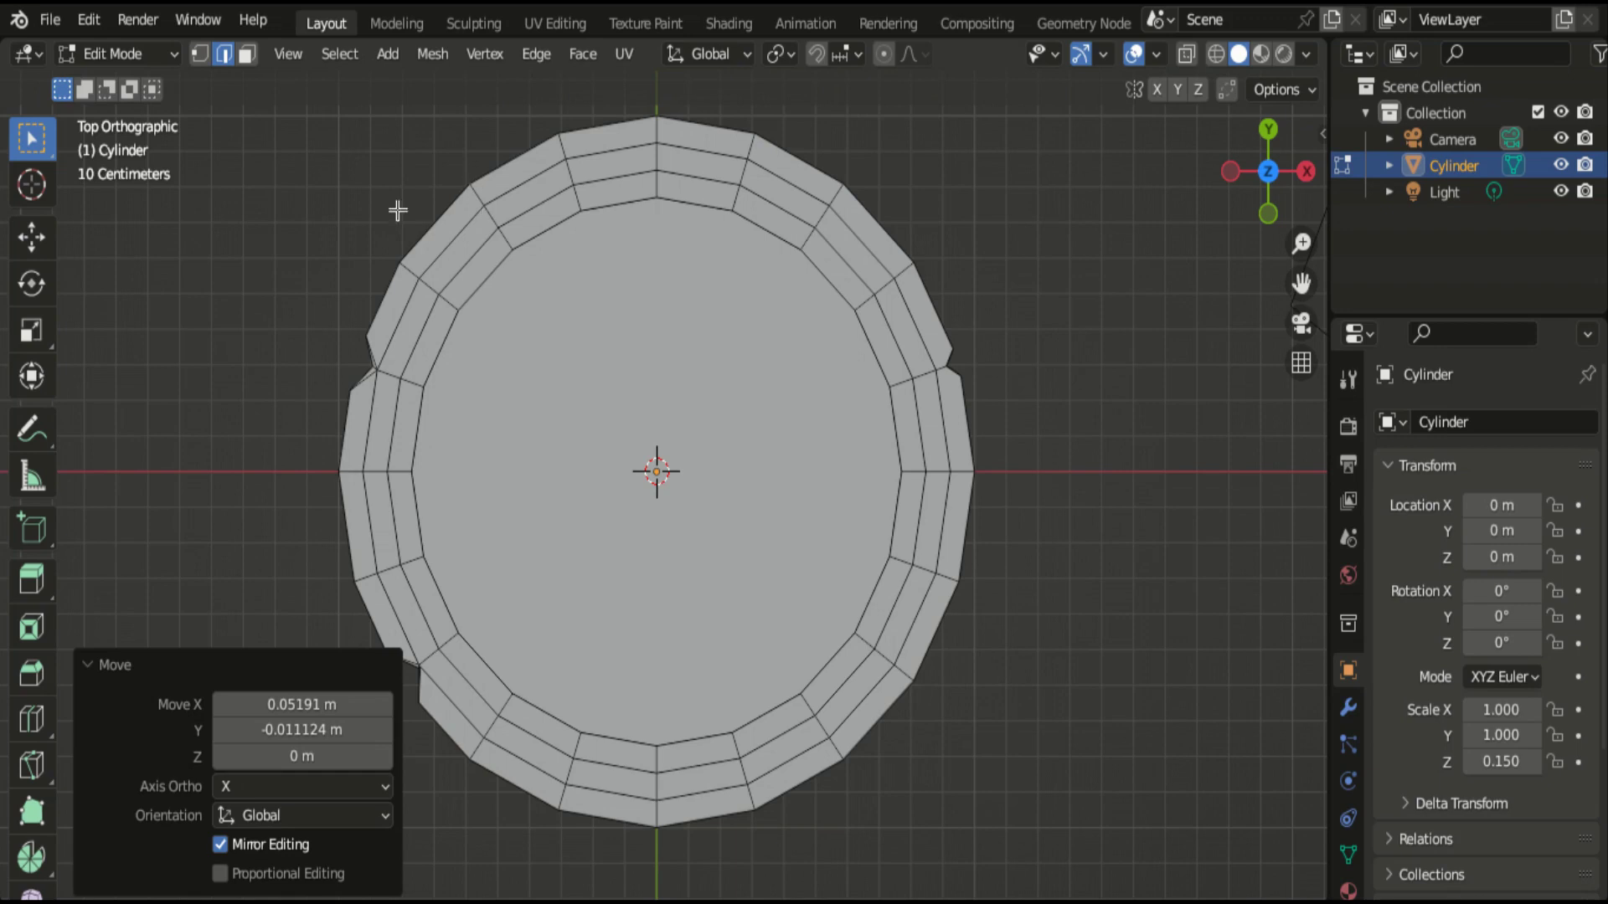
left_click(164, 57)
Return to Object Mode, add a Text object at the origin, and enter its Edit Mode.
left_click(146, 89)
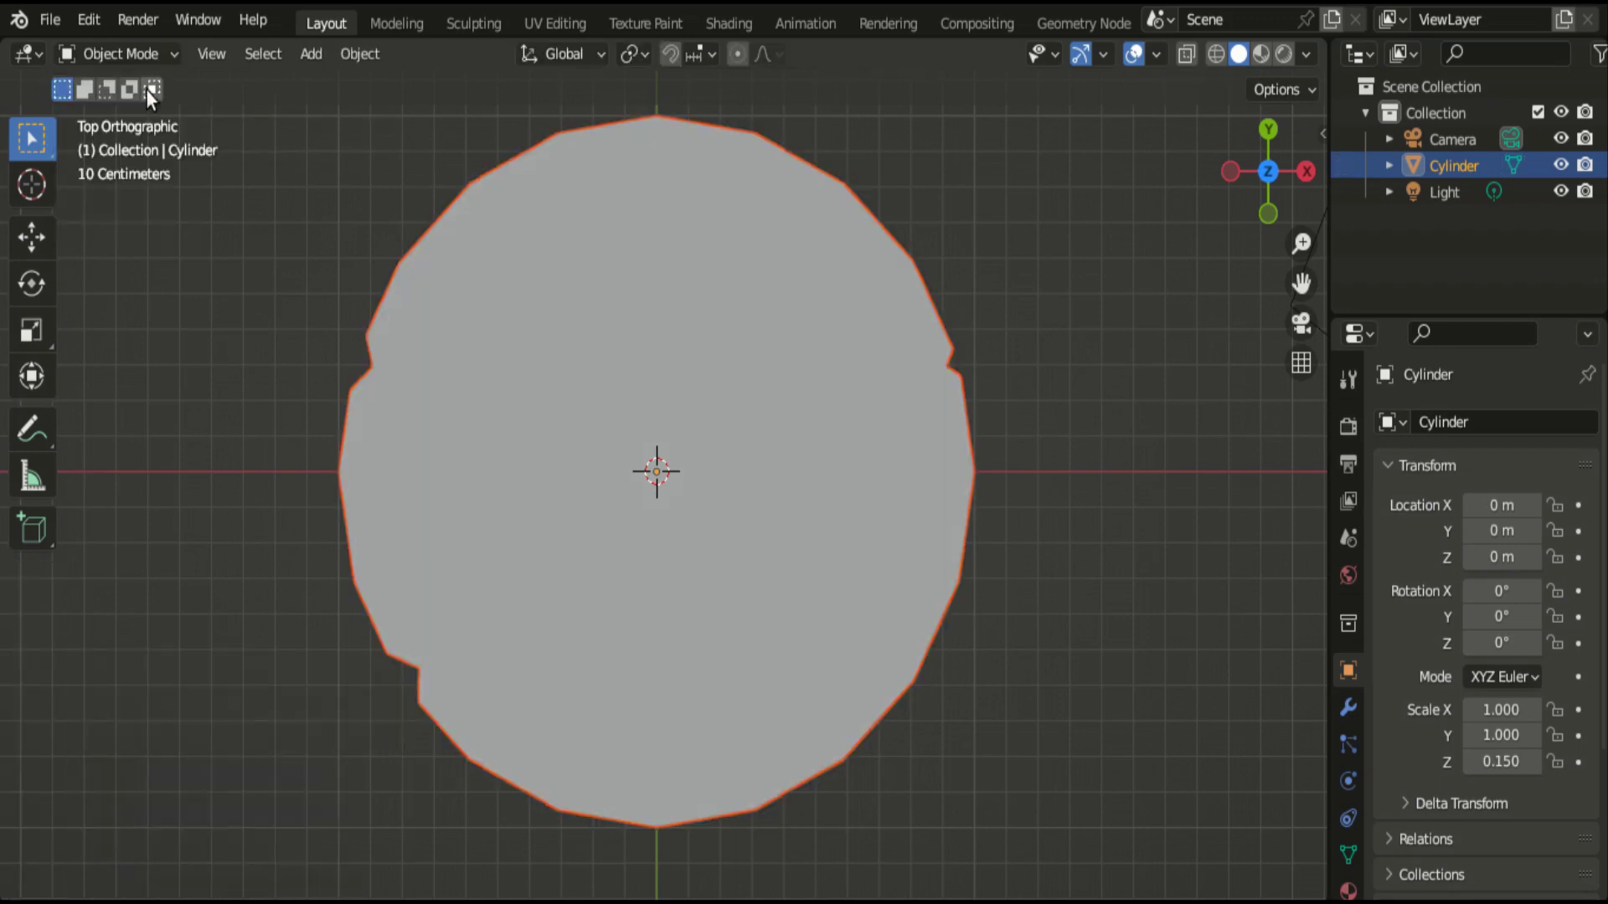
left_click(308, 64)
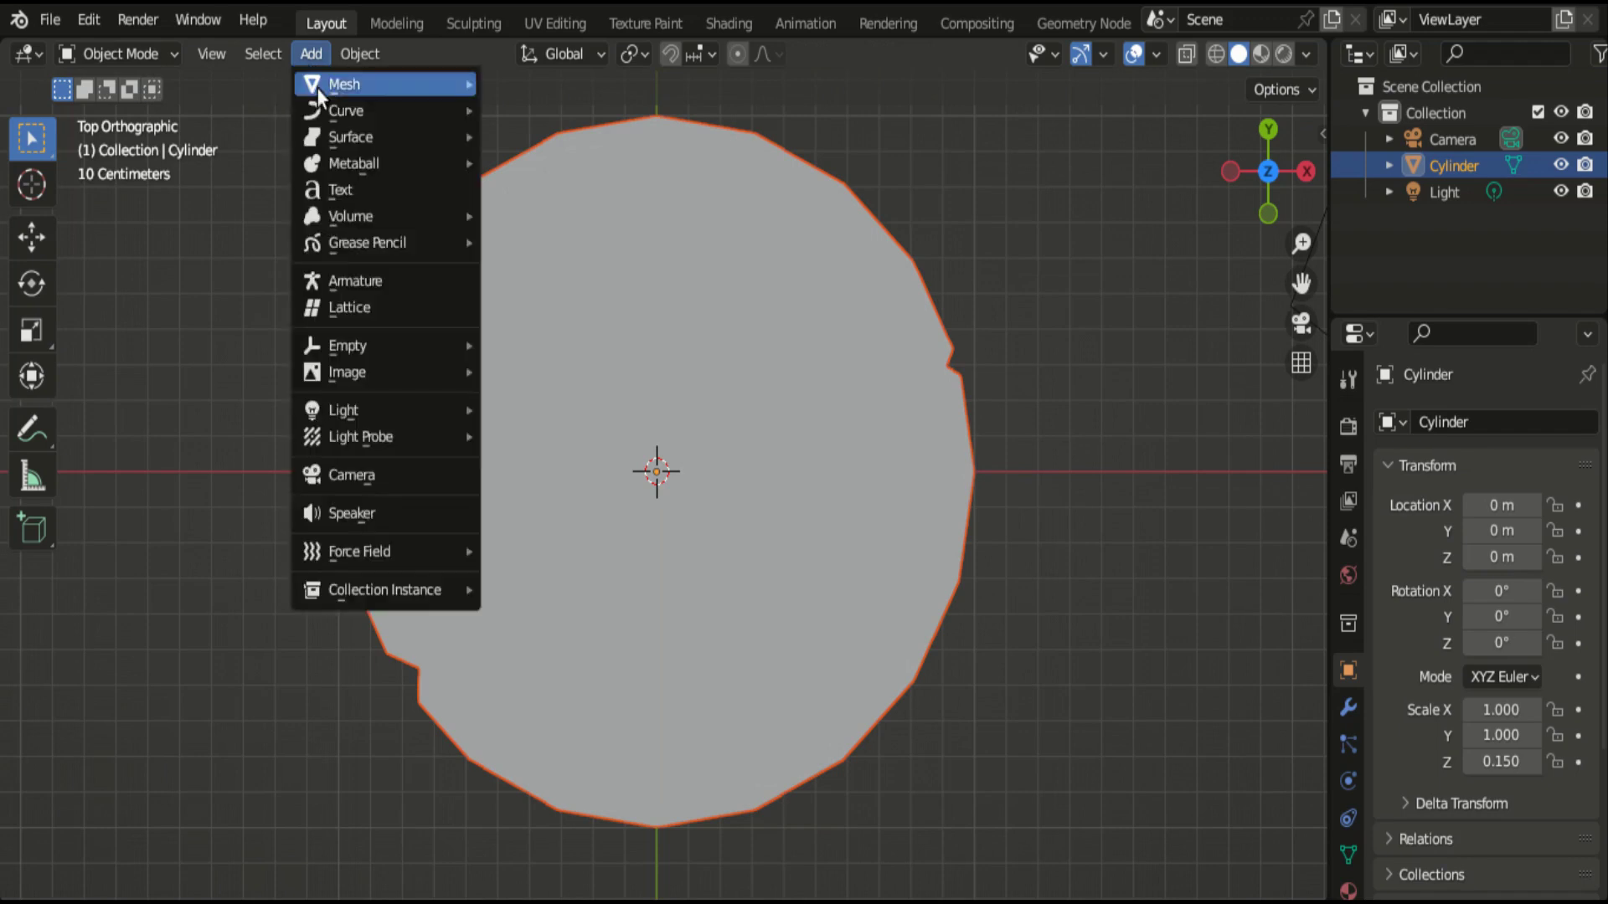
left_click(353, 195)
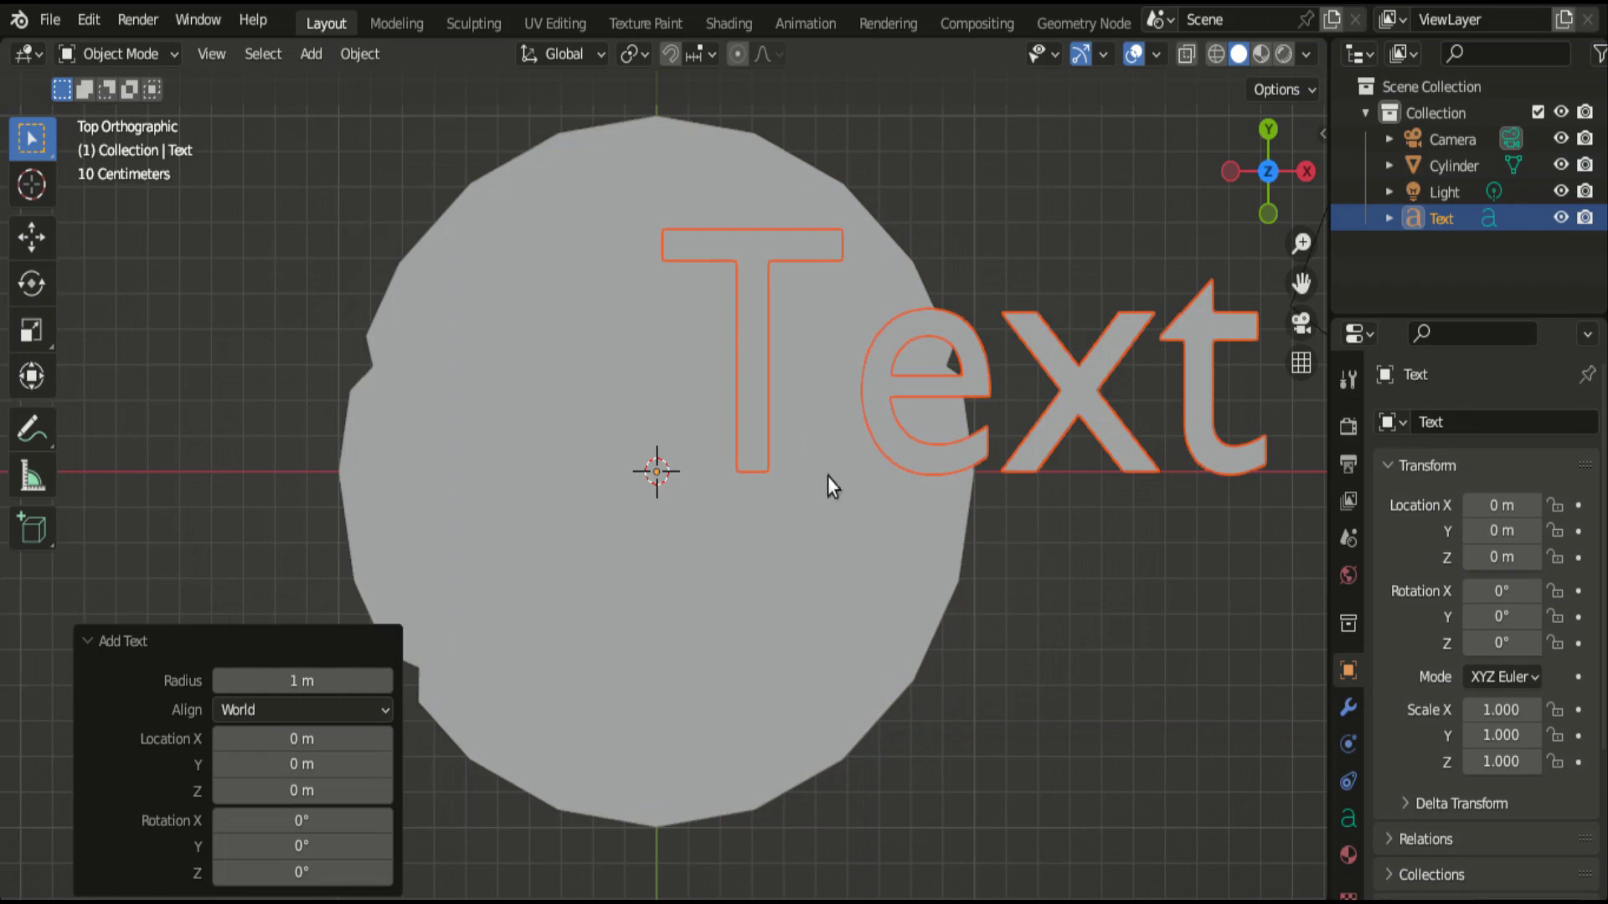
left_click(129, 57)
left_click(128, 122)
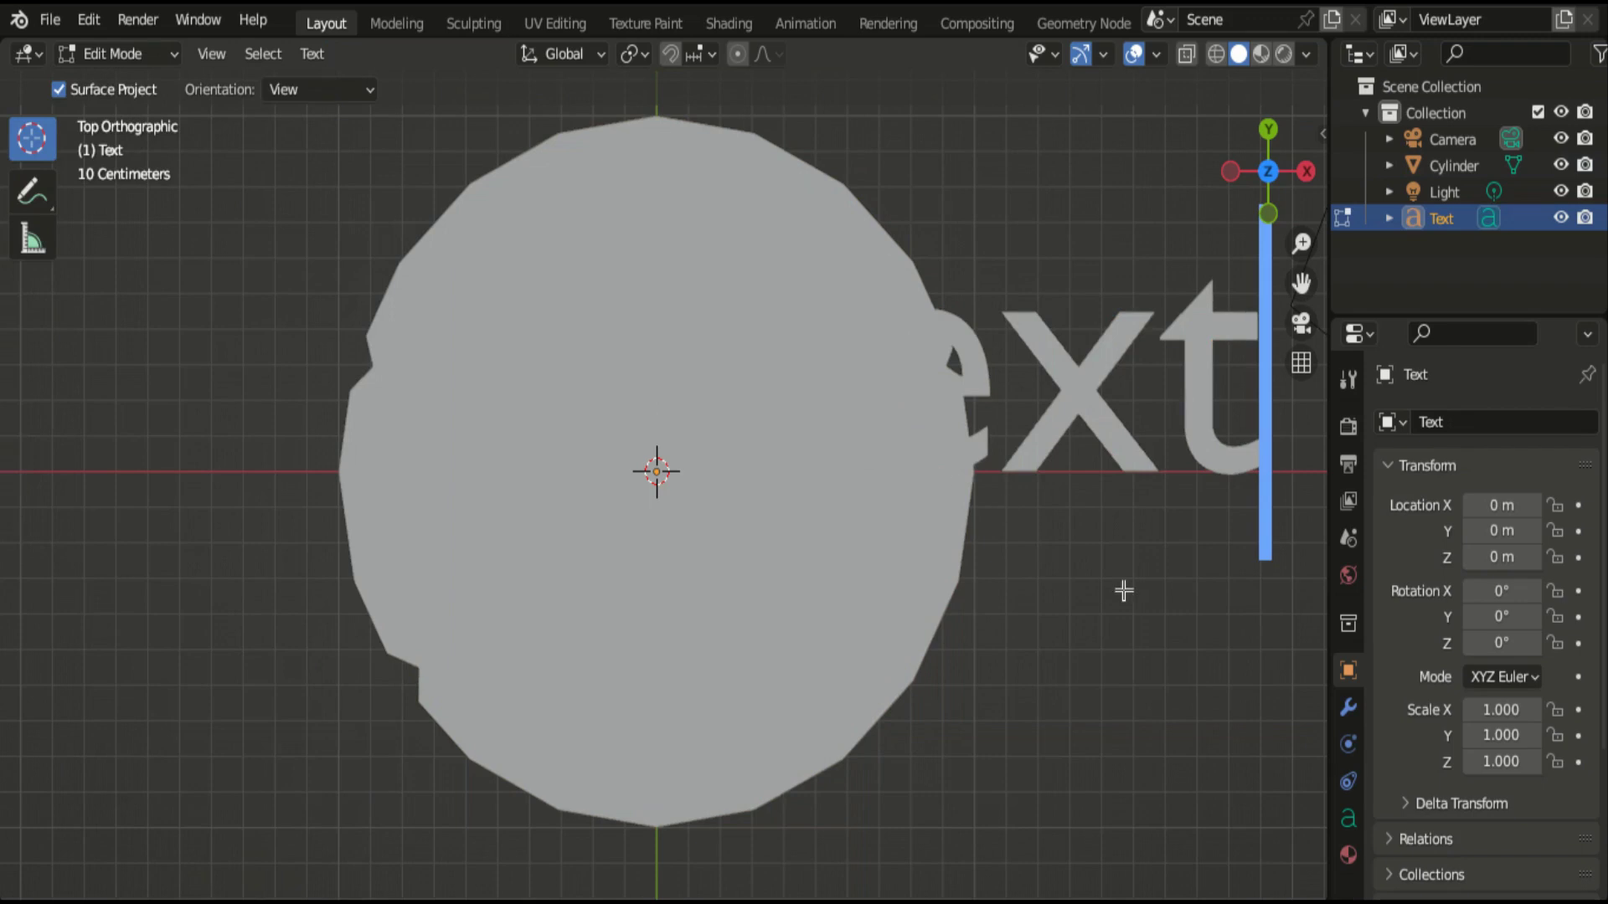
Replace the default 'Text' with a single '$' character, then switch back to Object Mode.
left_click(139, 58)
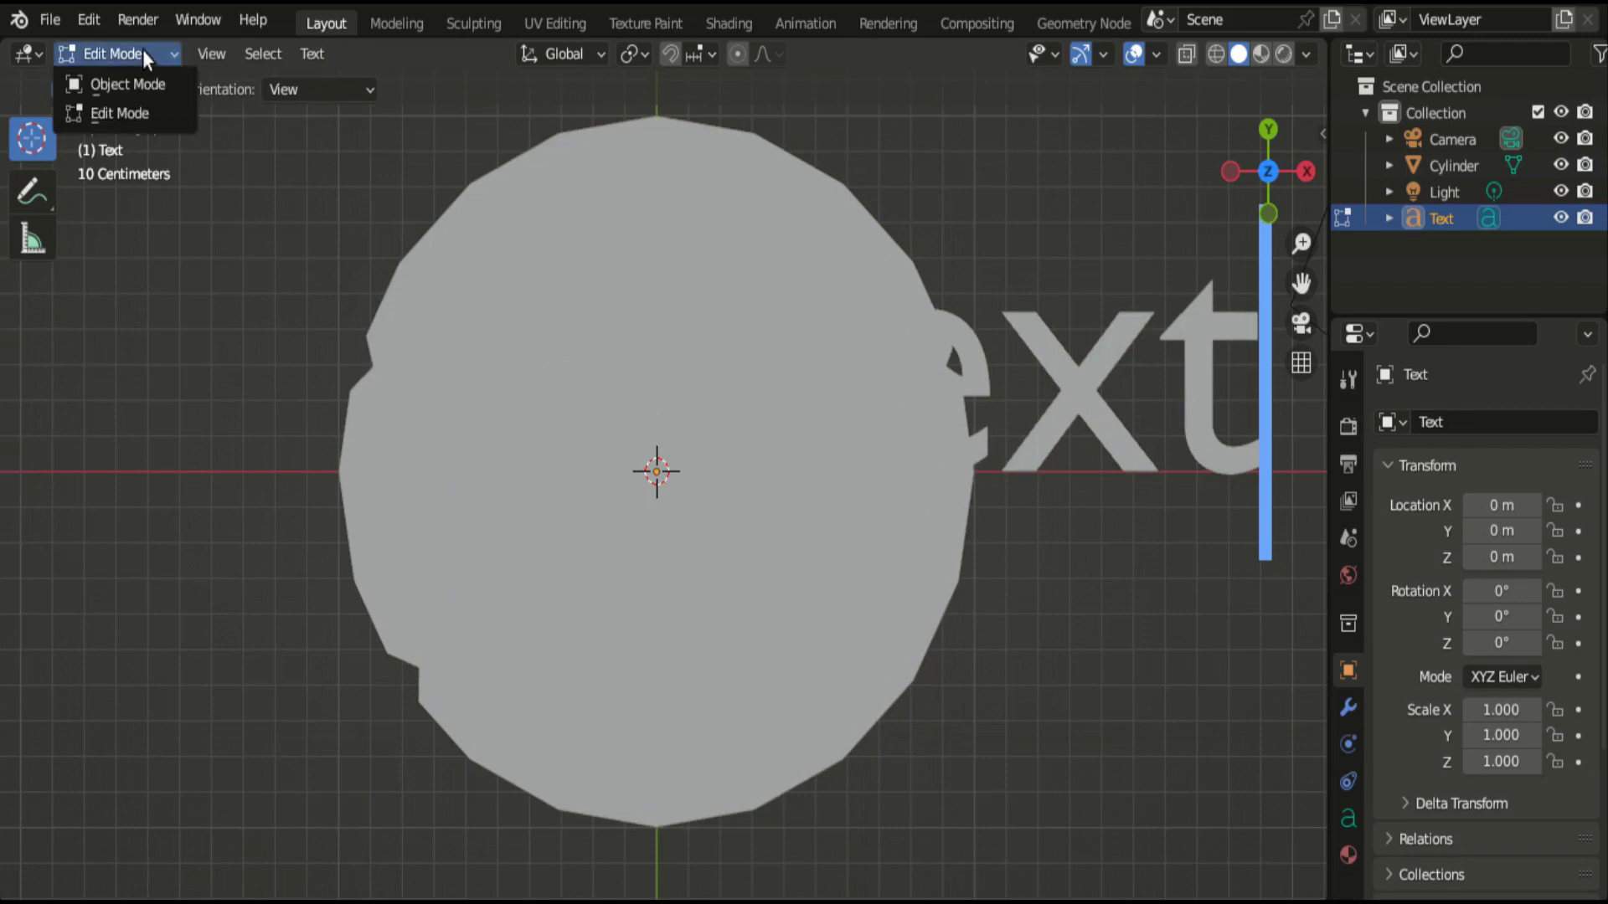
left_click(129, 111)
key("BackSpace")
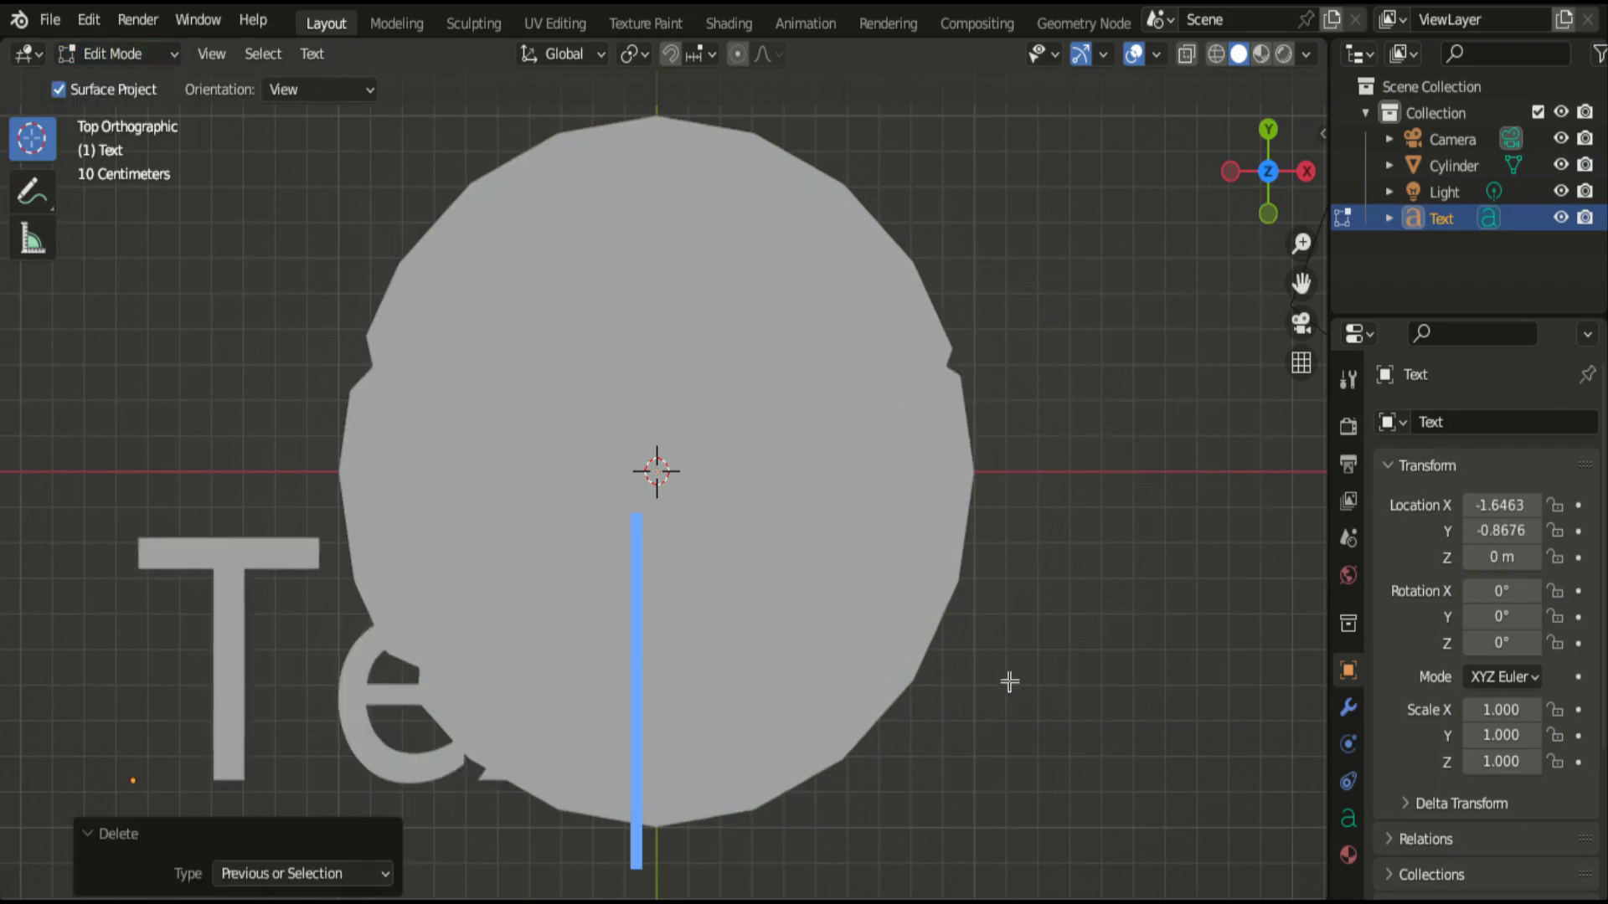
key("BackSpace")
key("BackSpace")
key("BackSpace")
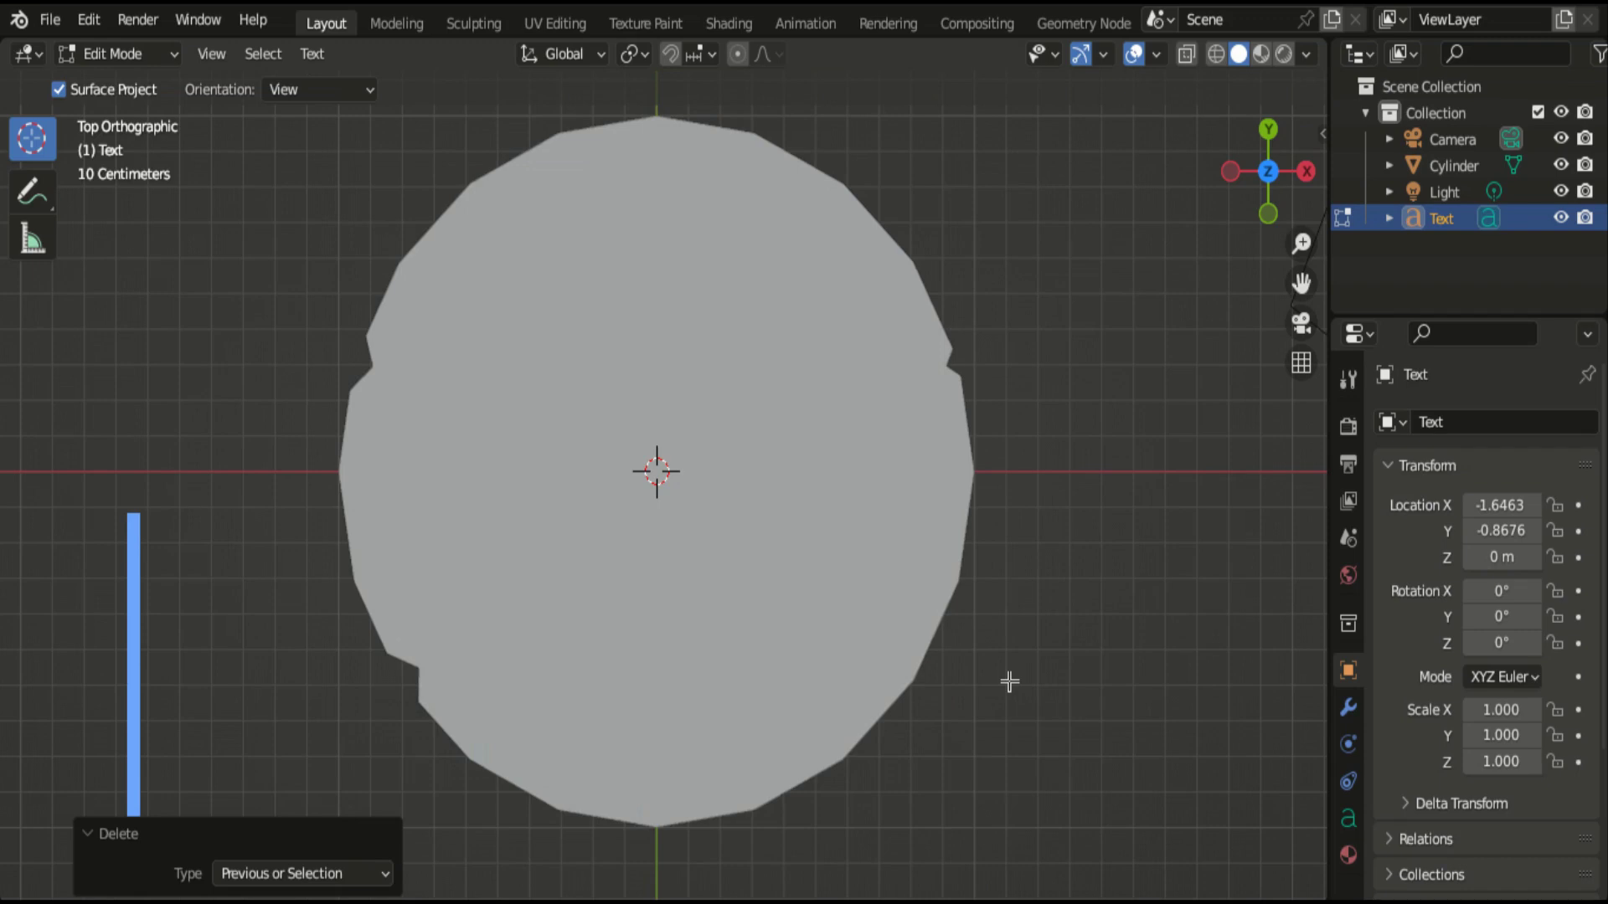
type(";")
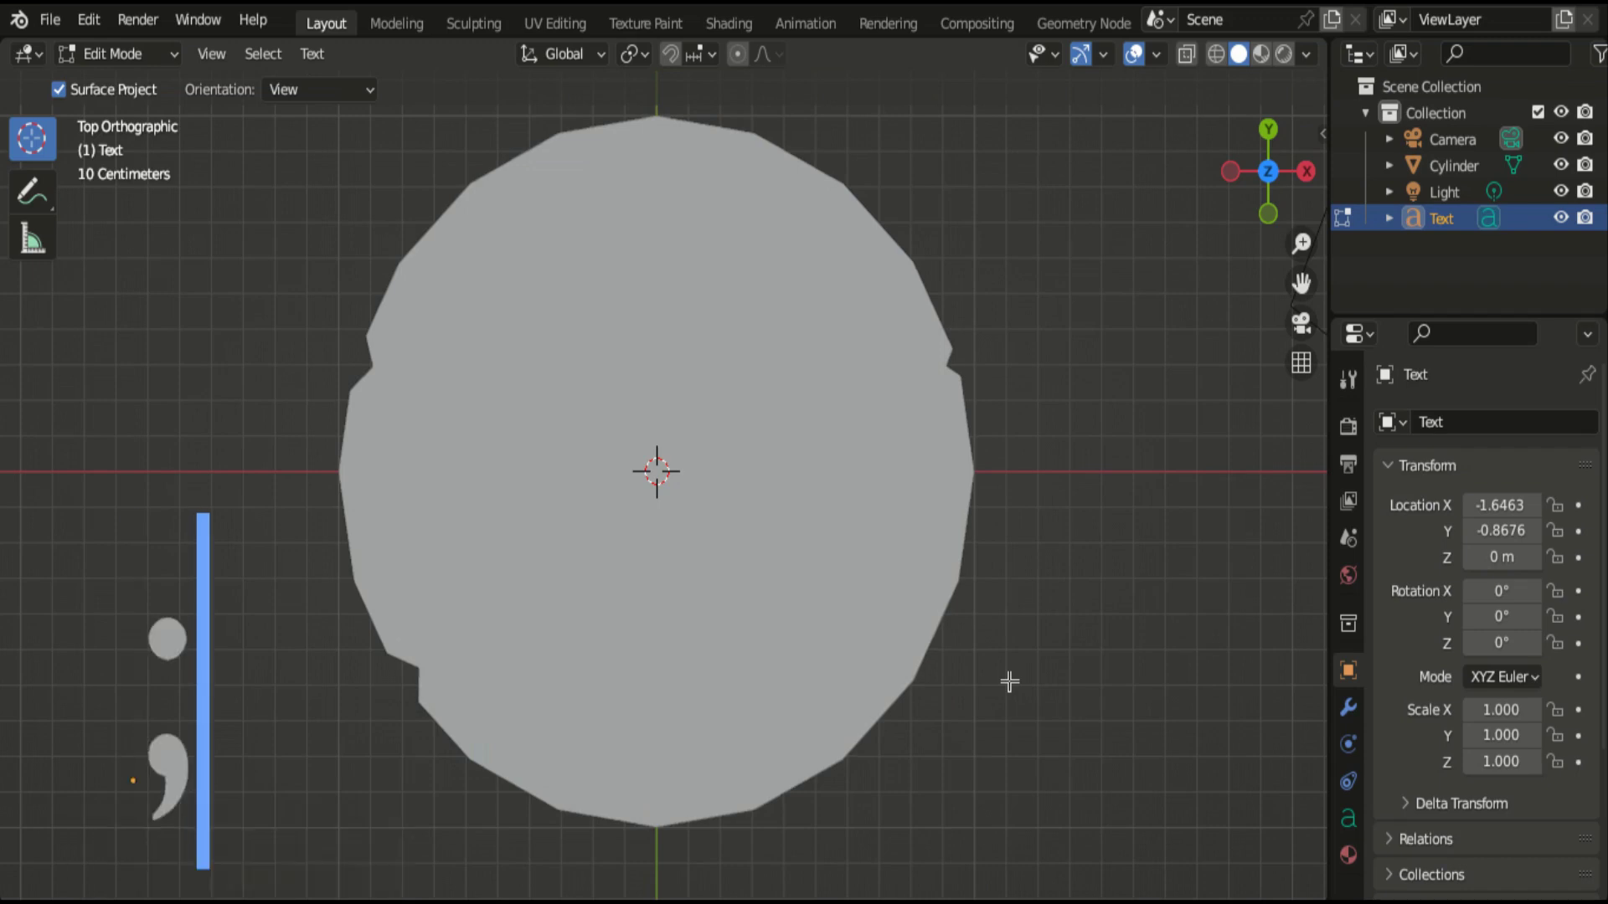
key("BackSpace")
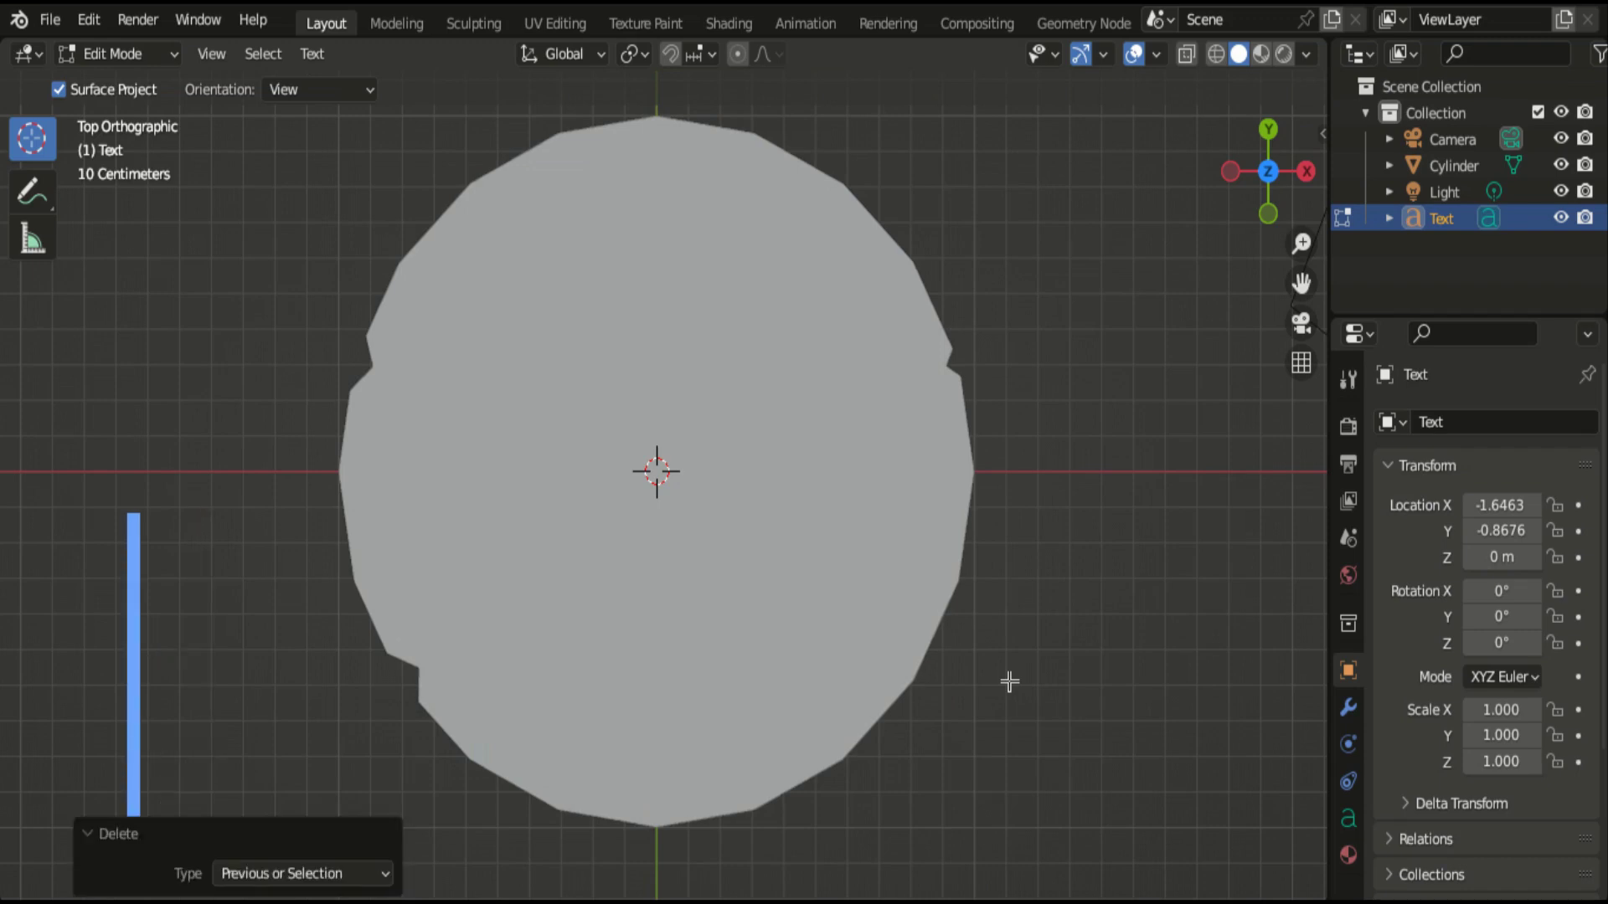
type("$")
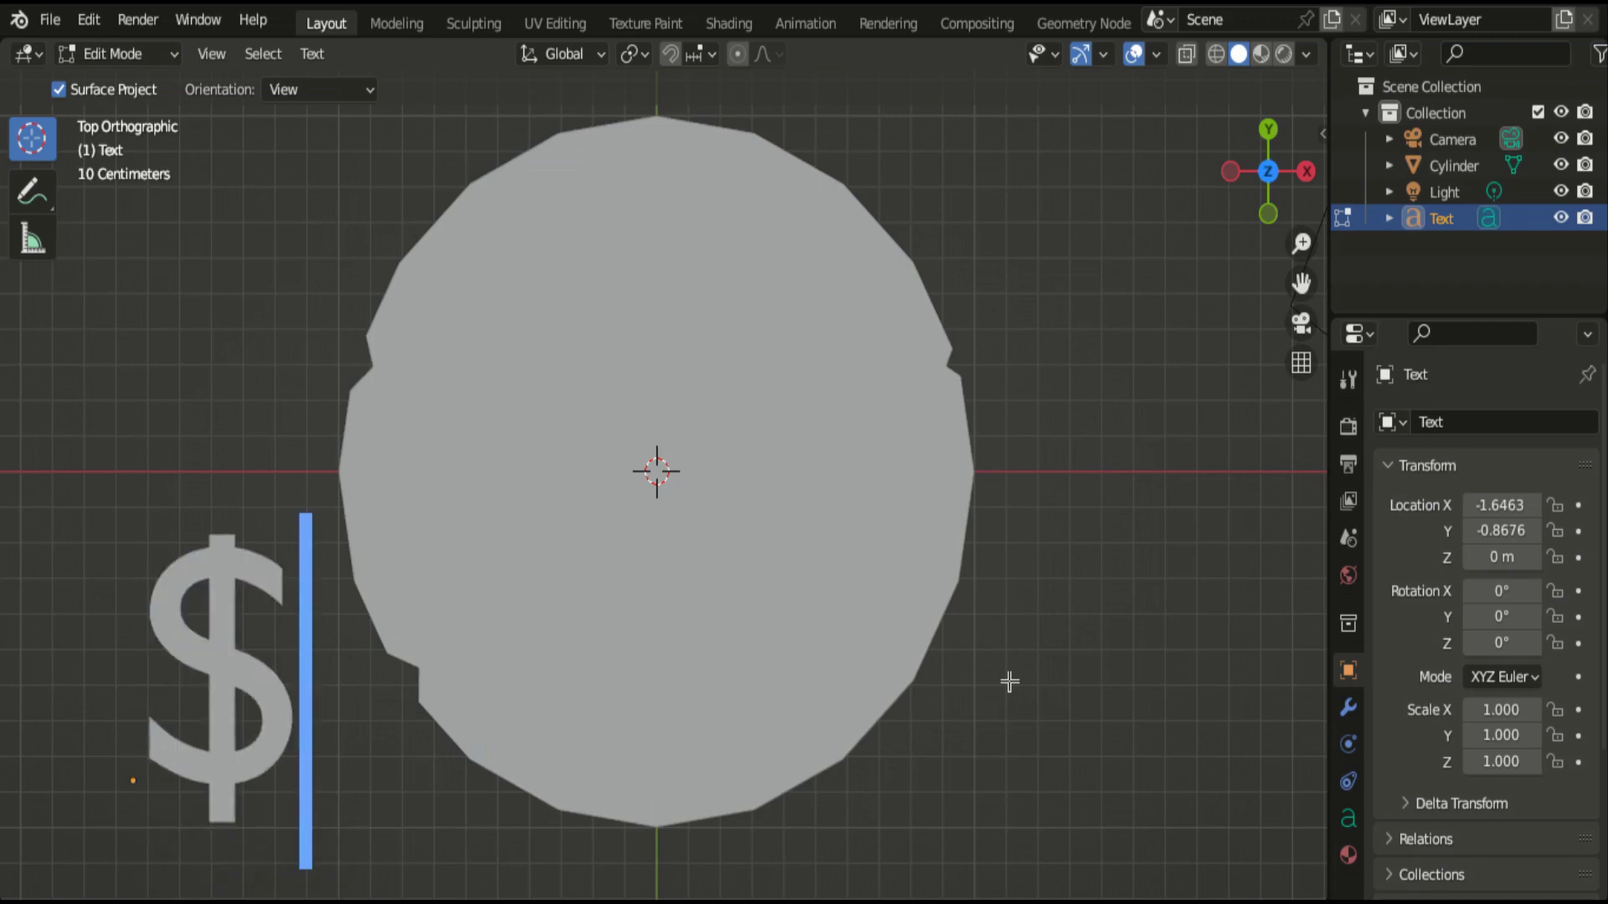
left_click(148, 54)
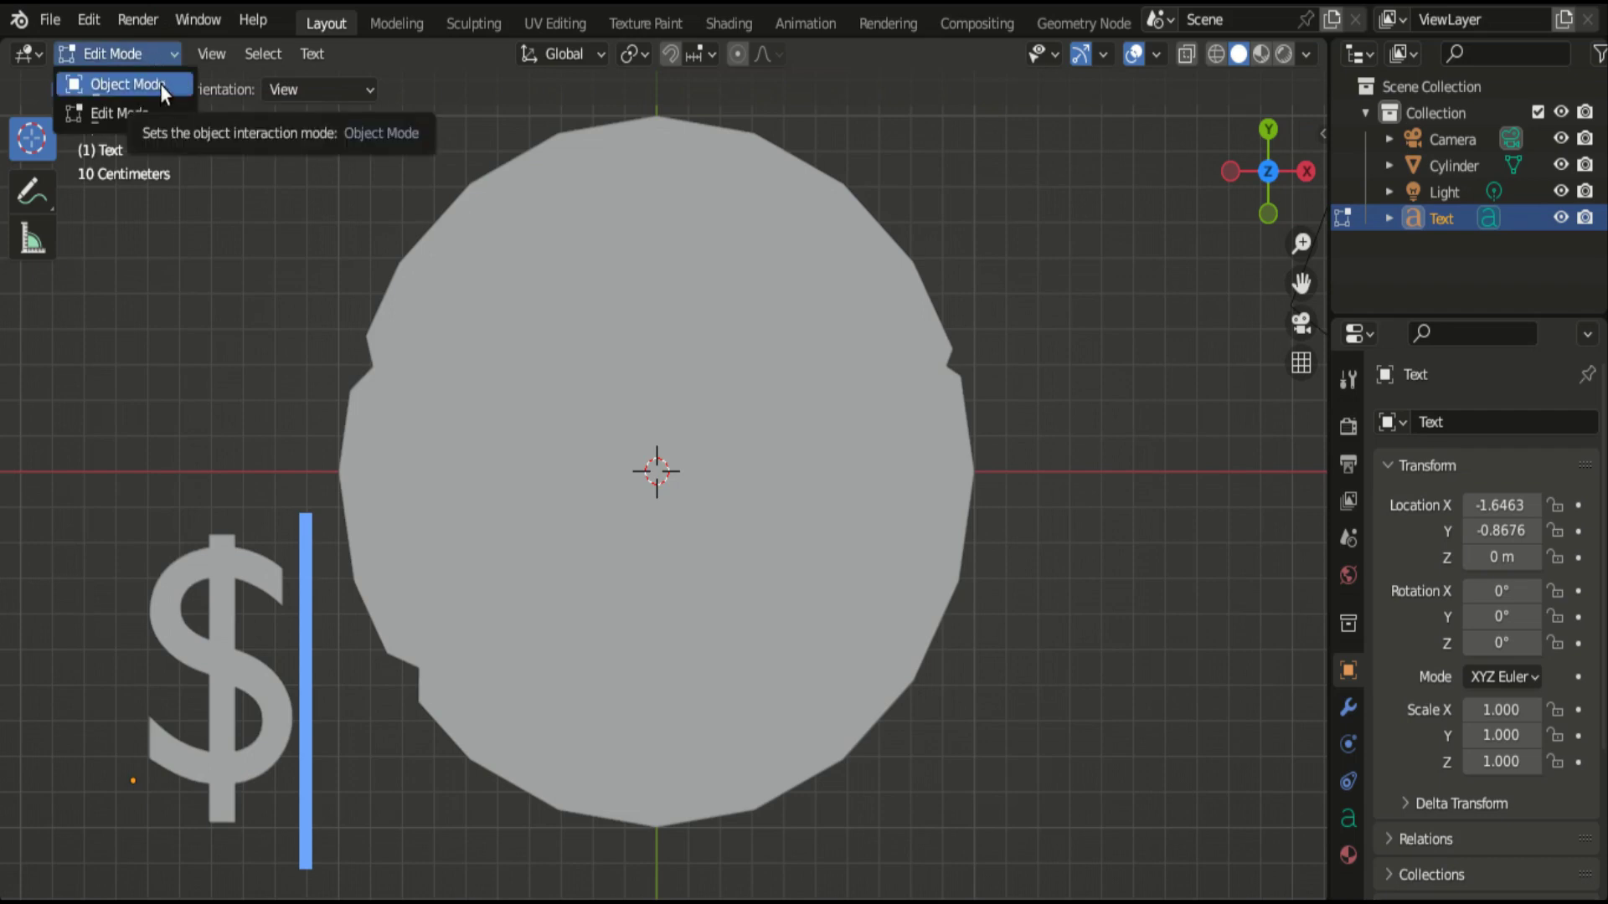
left_click(159, 84)
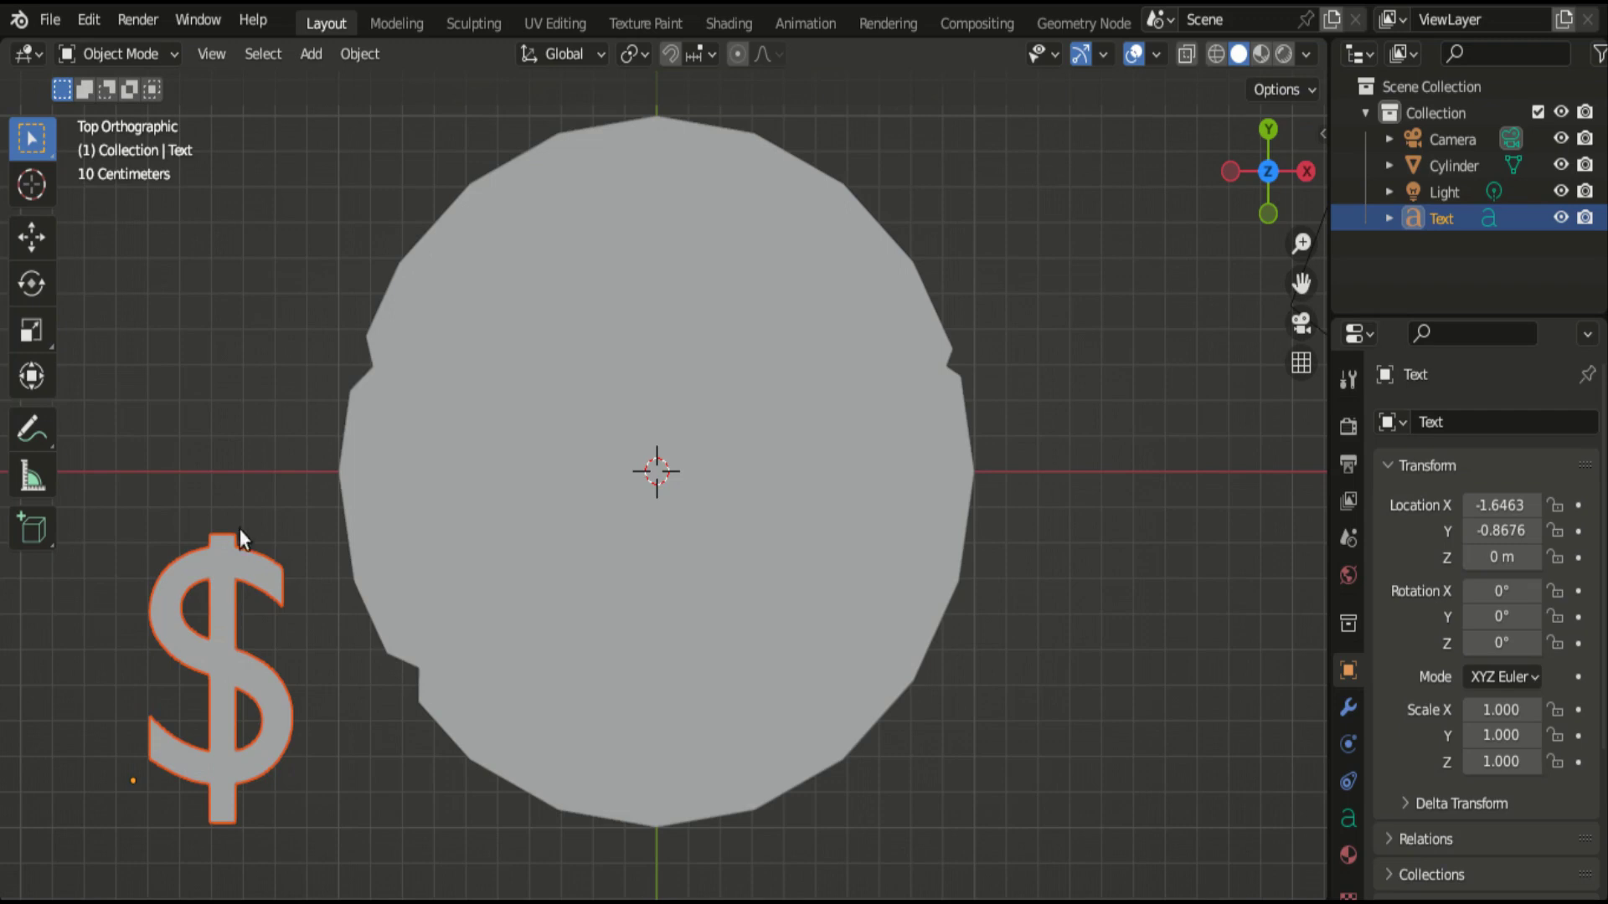
Convert the dollar-sign text object into a mesh.
left_click(348, 54)
mouse_move(428, 827)
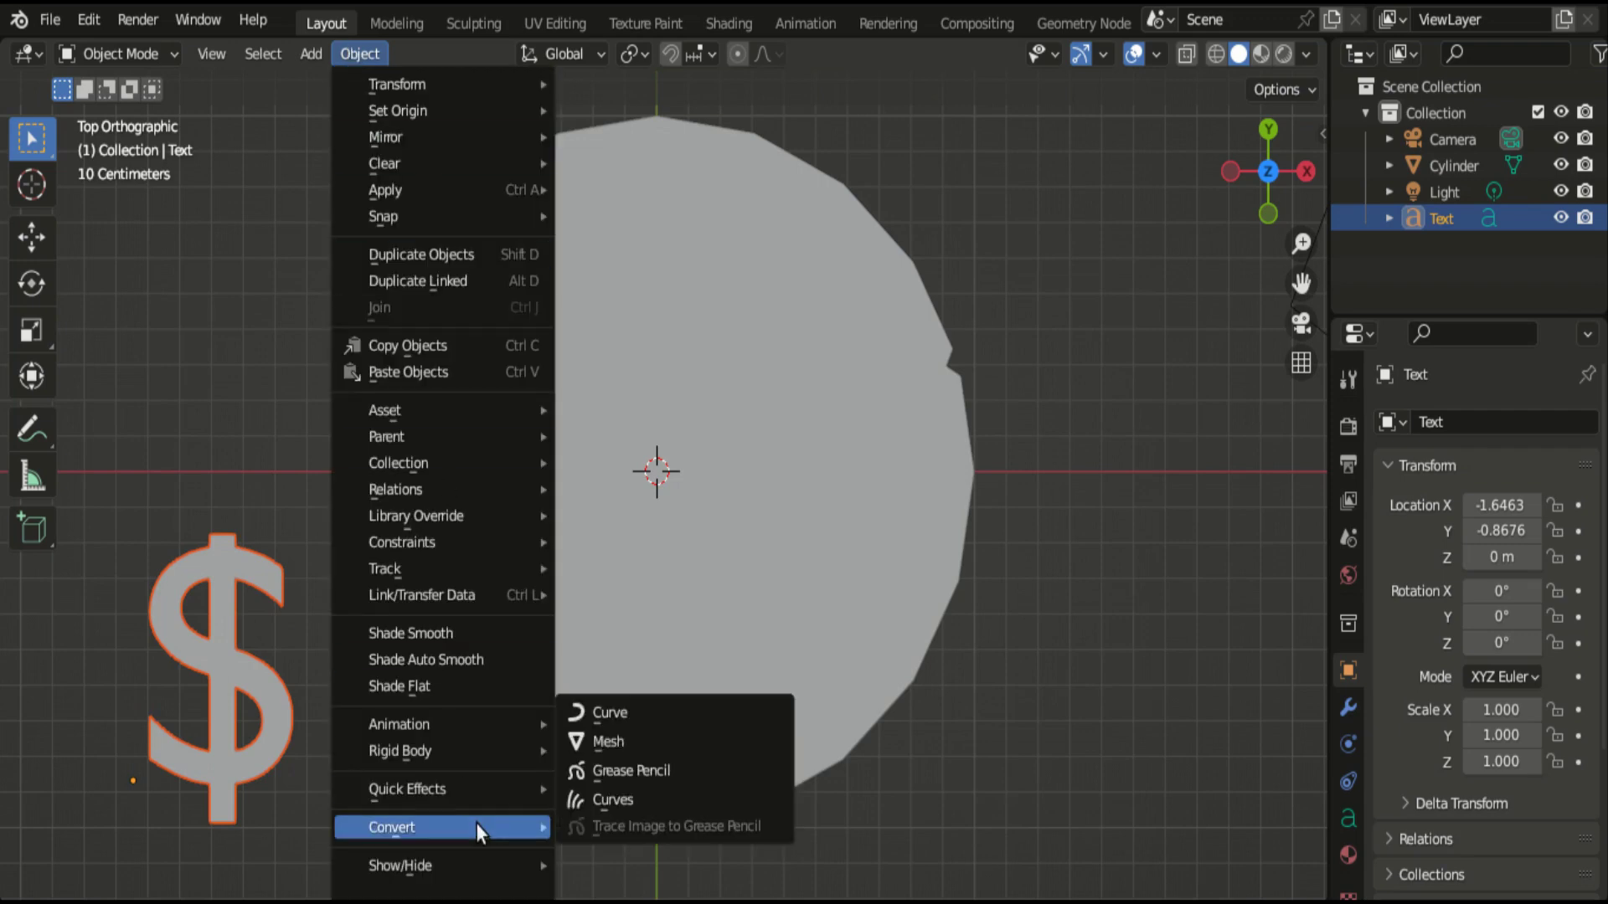
left_click(620, 738)
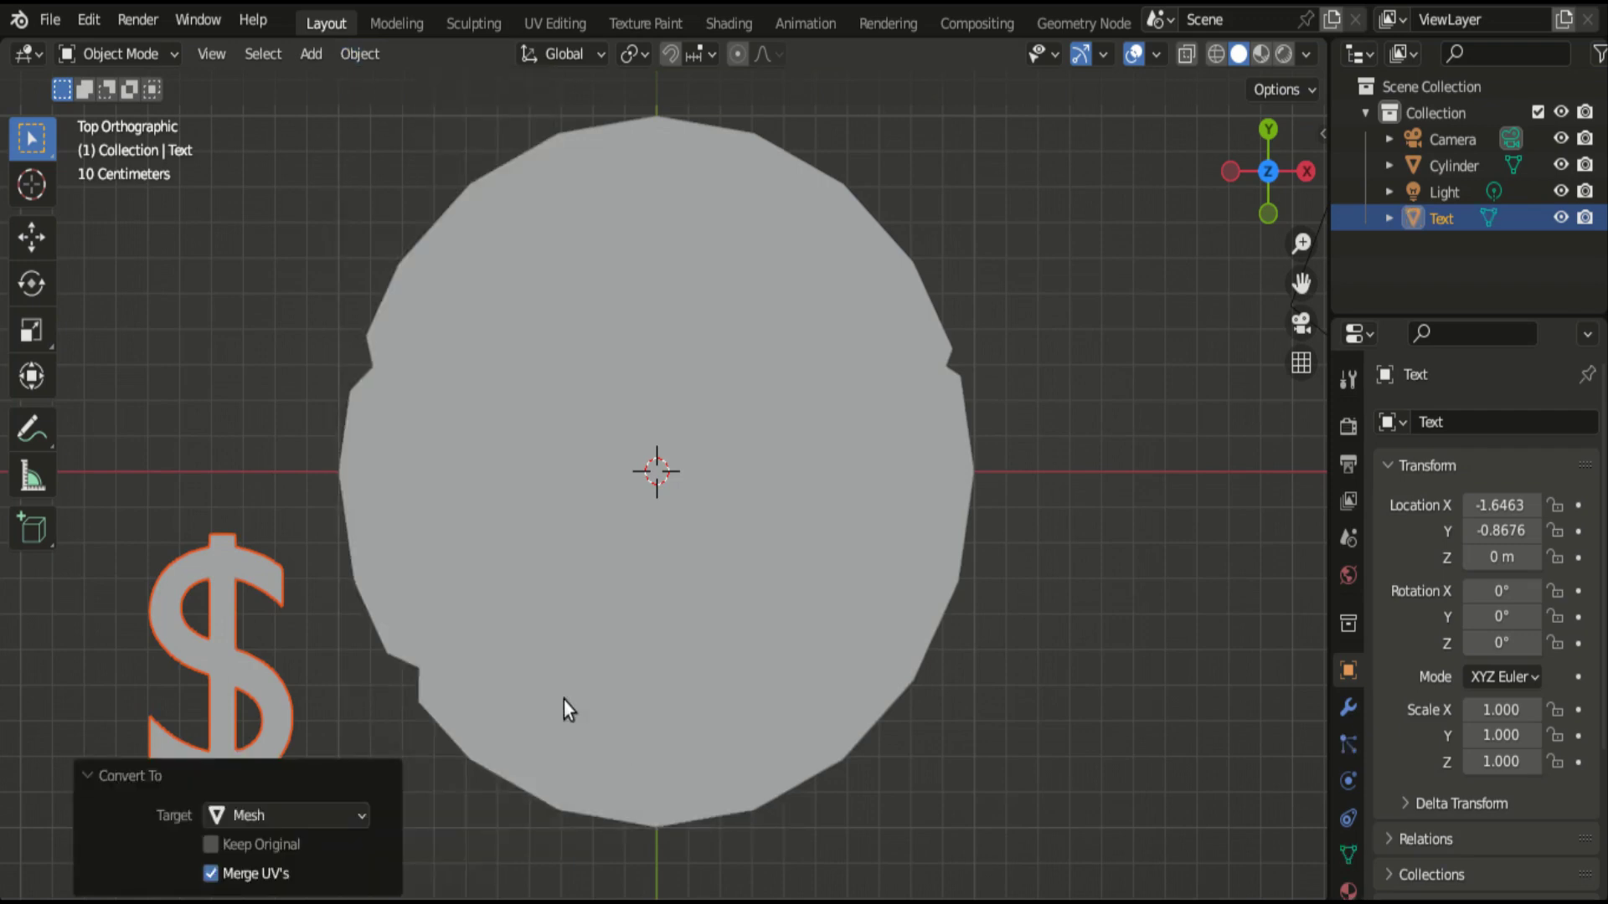
left_click(138, 52)
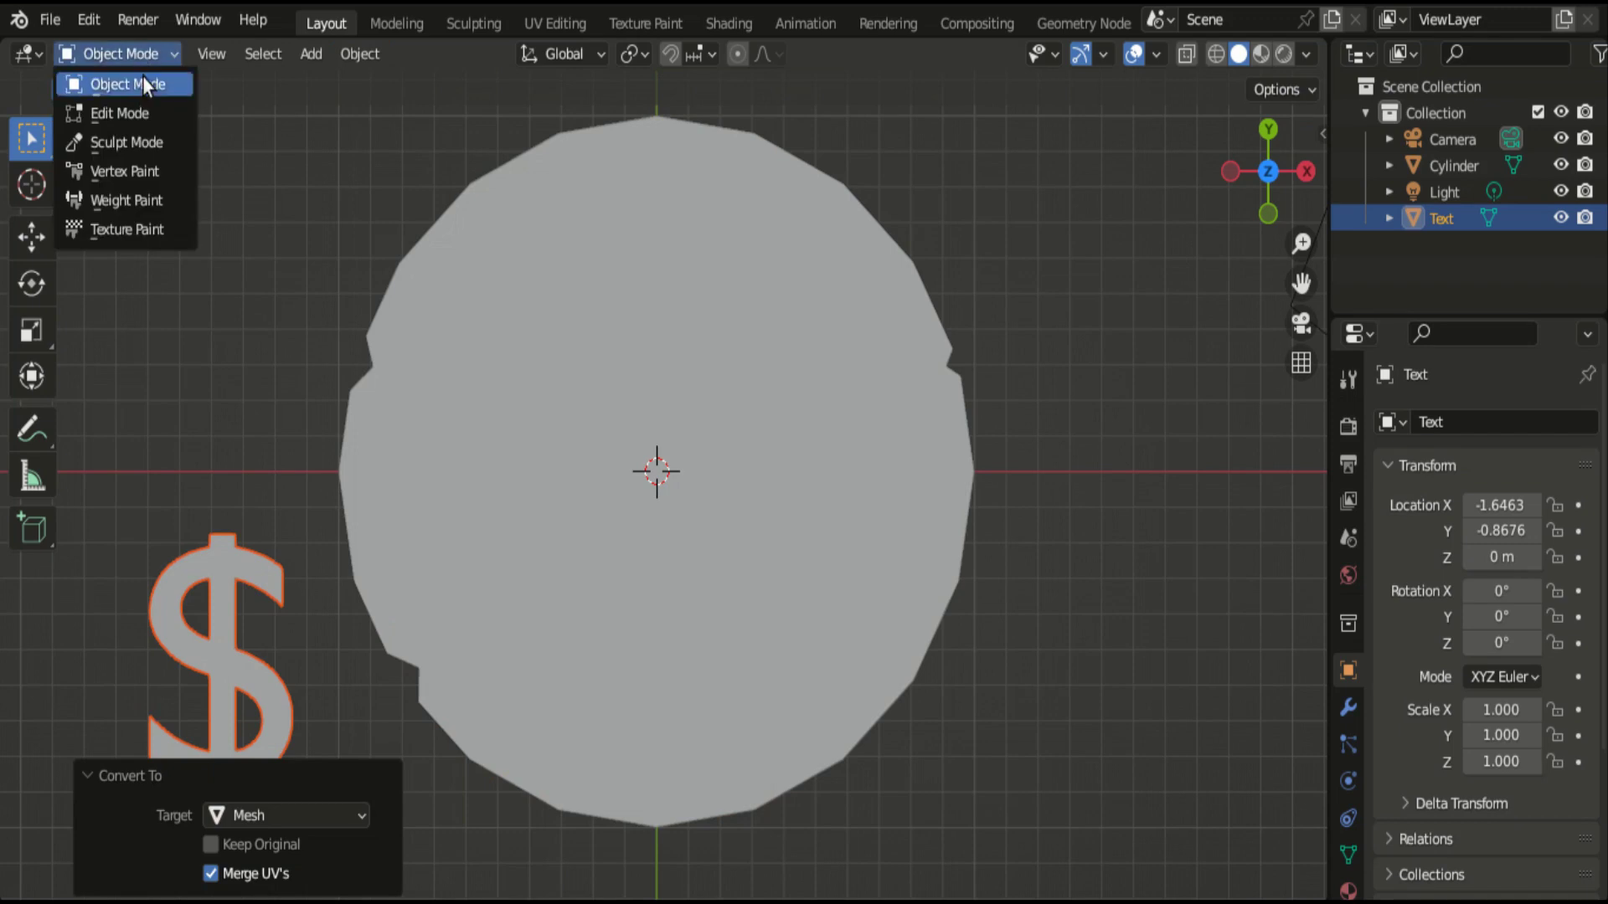
left_click(148, 117)
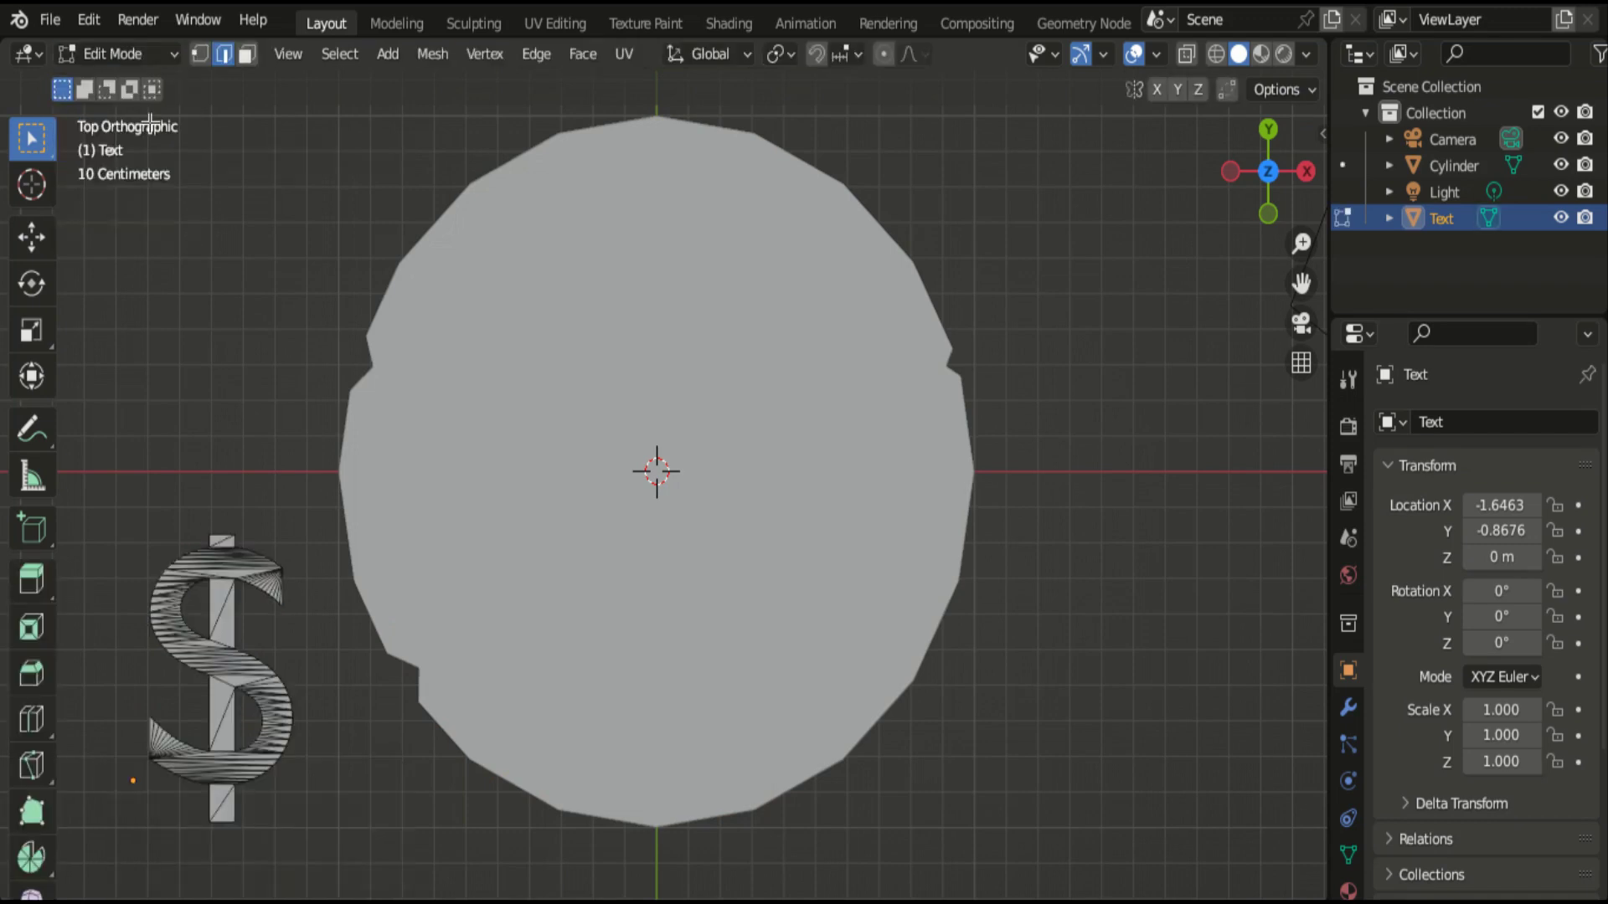
left_click(151, 53)
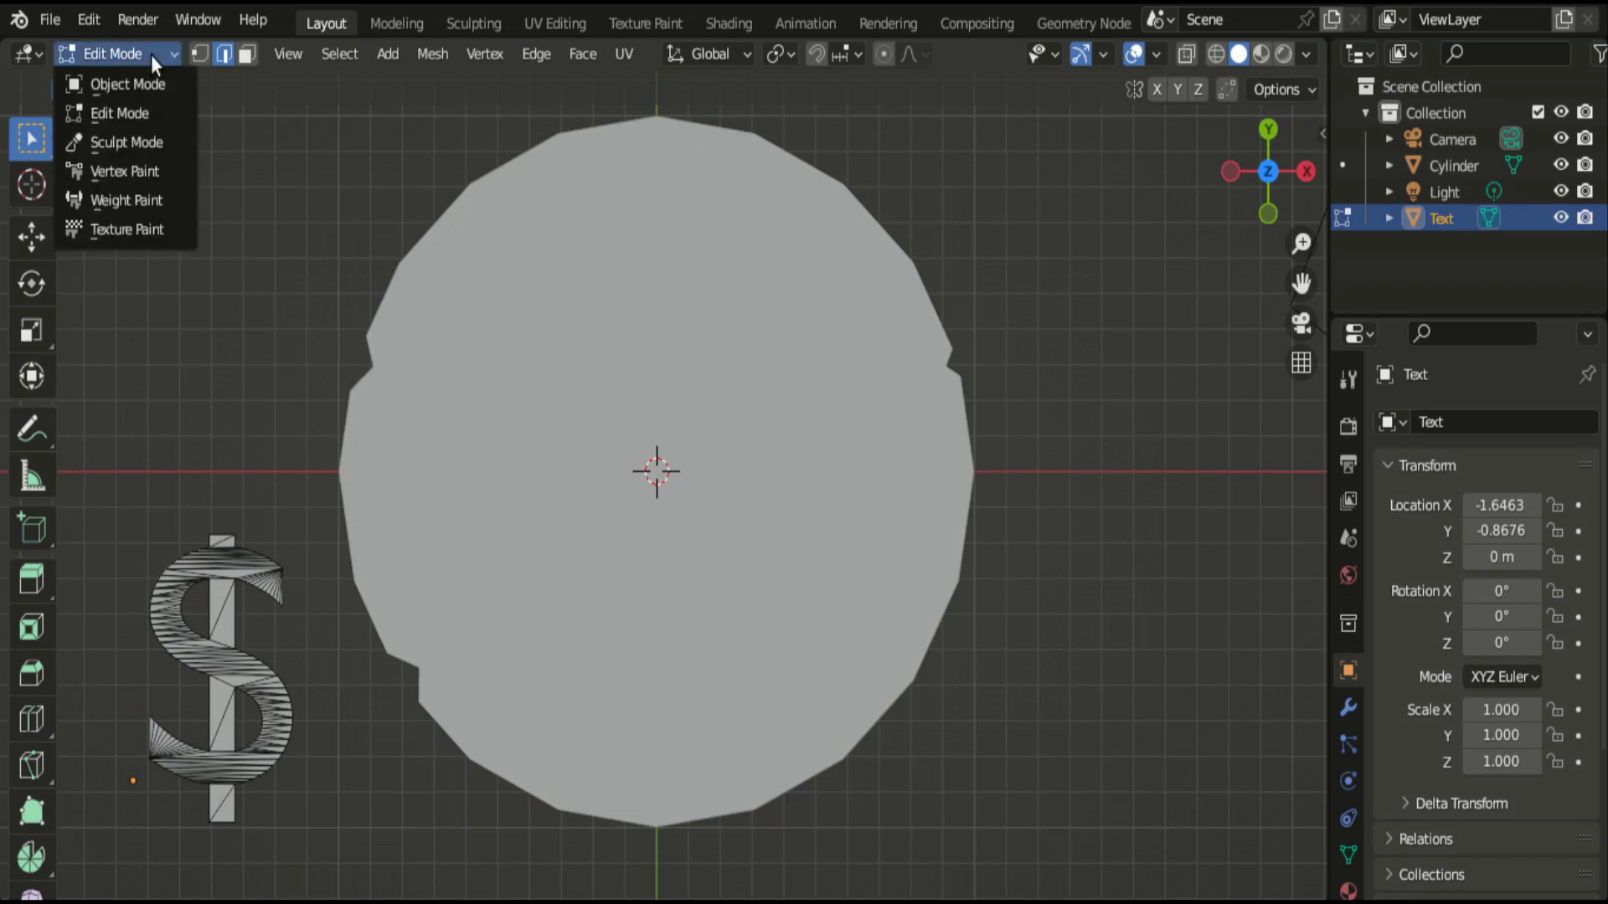
left_click(156, 84)
Scale the dollar sign to 1.701 and place it at X -1.9281, Y -0.5710 beside the coin.
key("s")
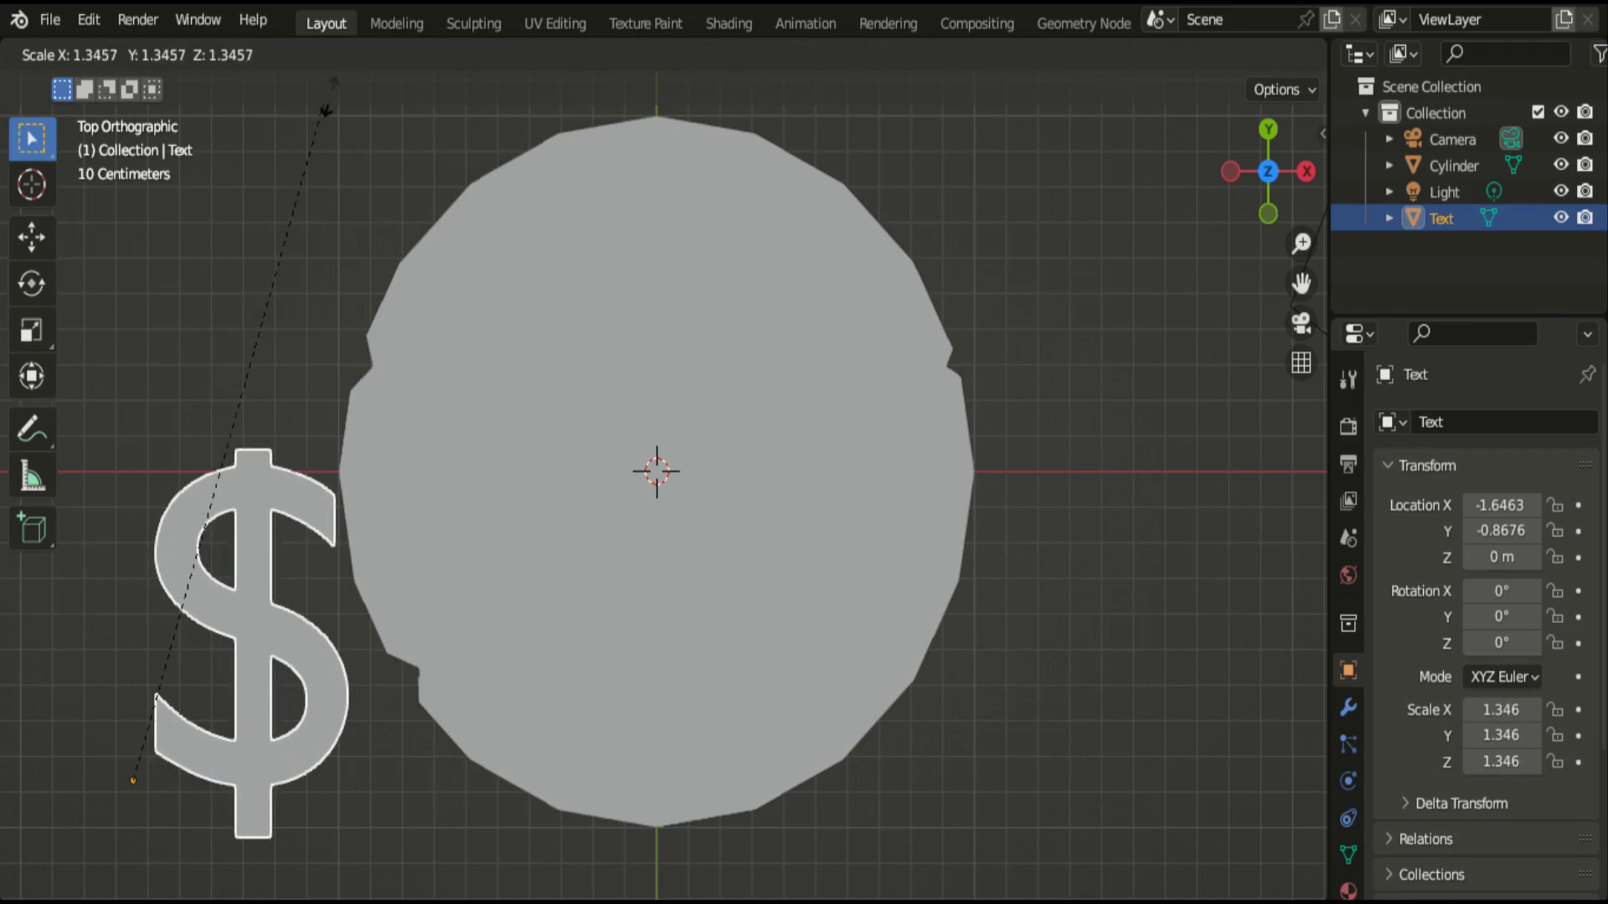
left_click(454, 767)
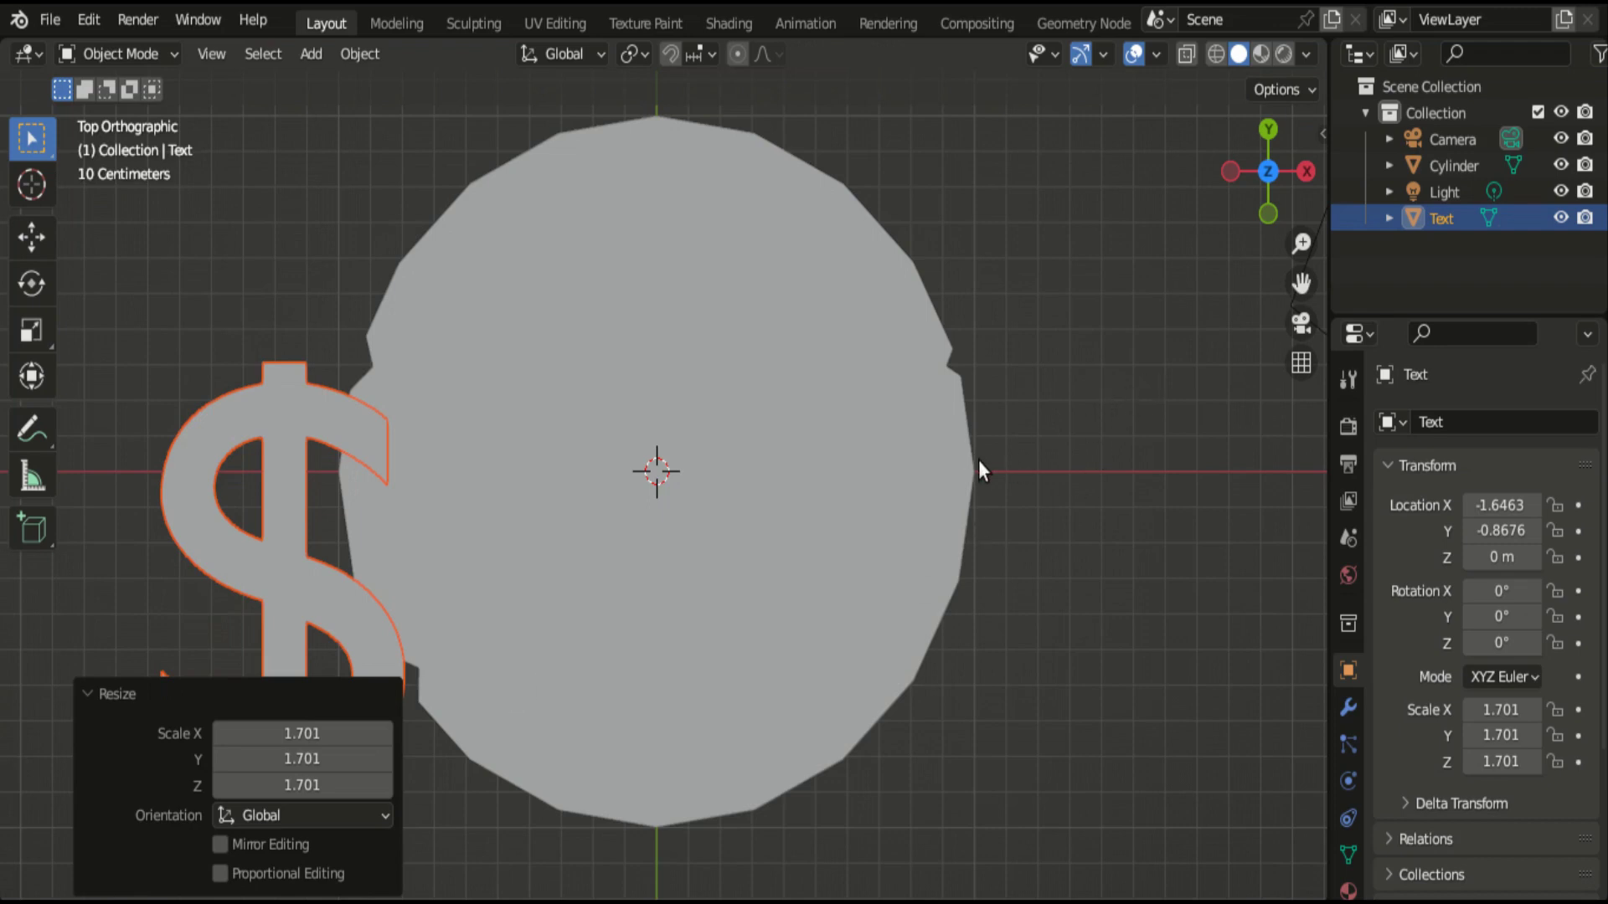
key("g")
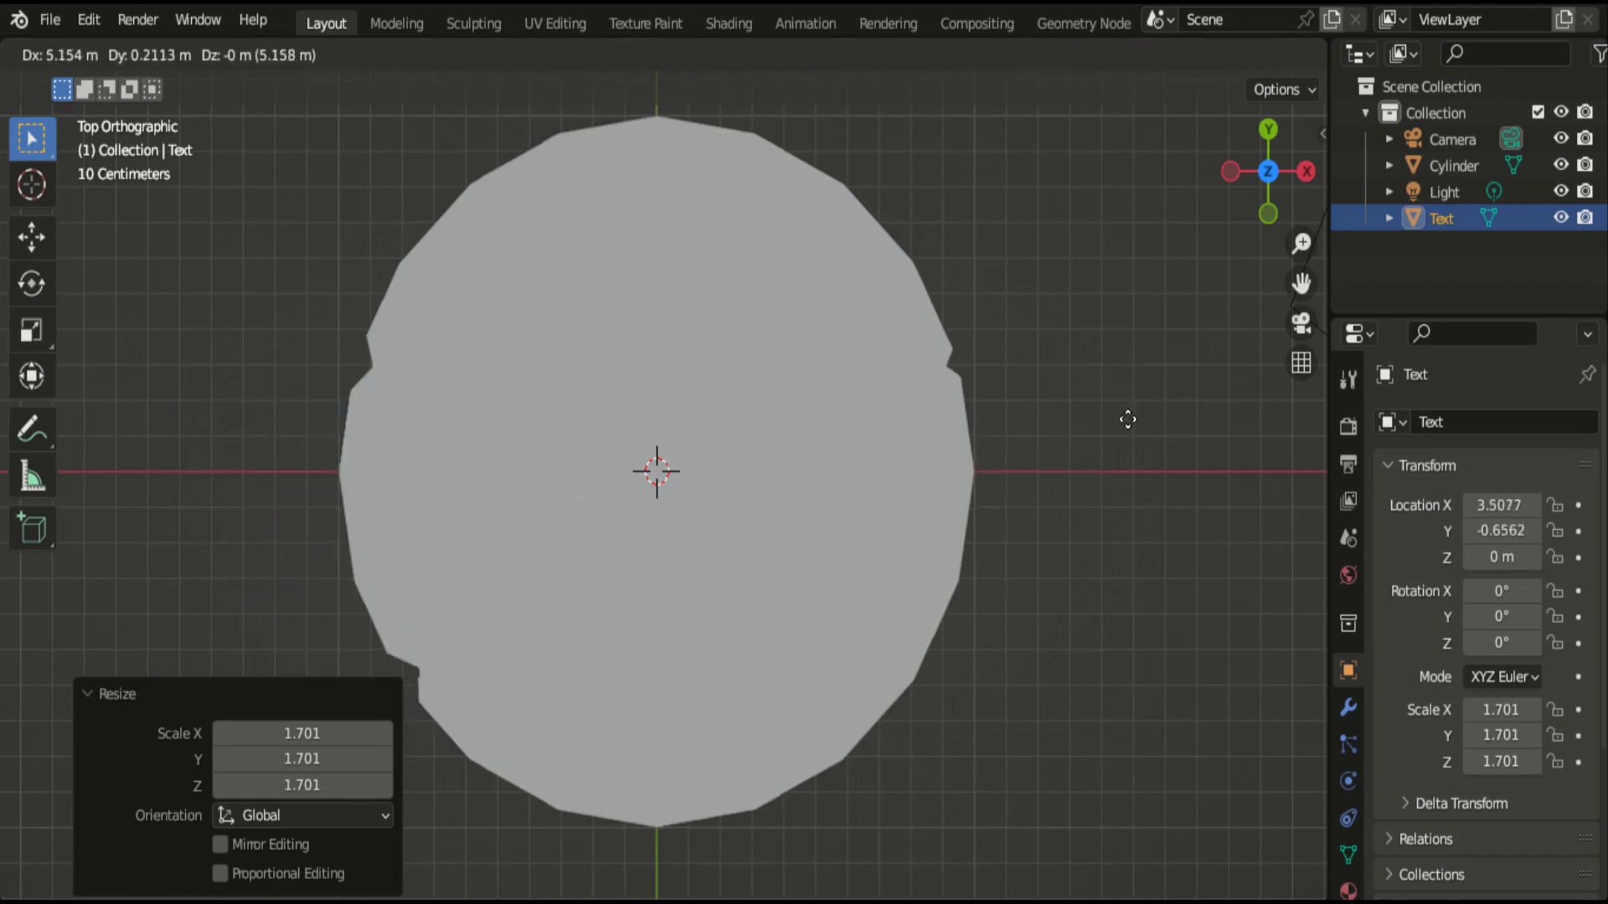
left_click(1053, 425)
key("ctrl+z")
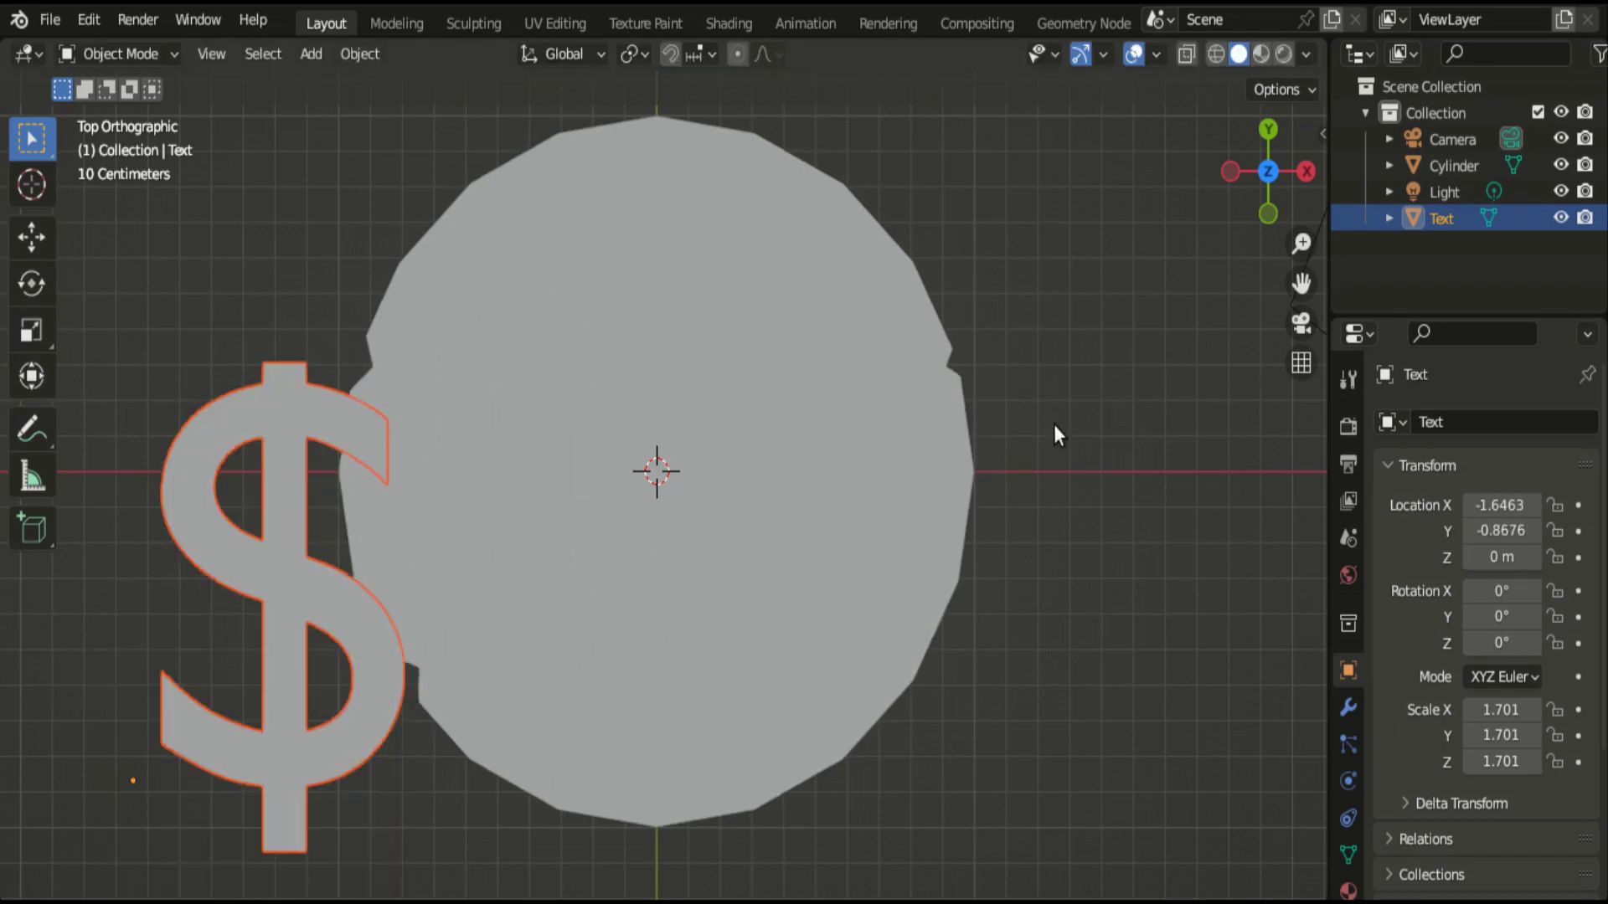
key("g")
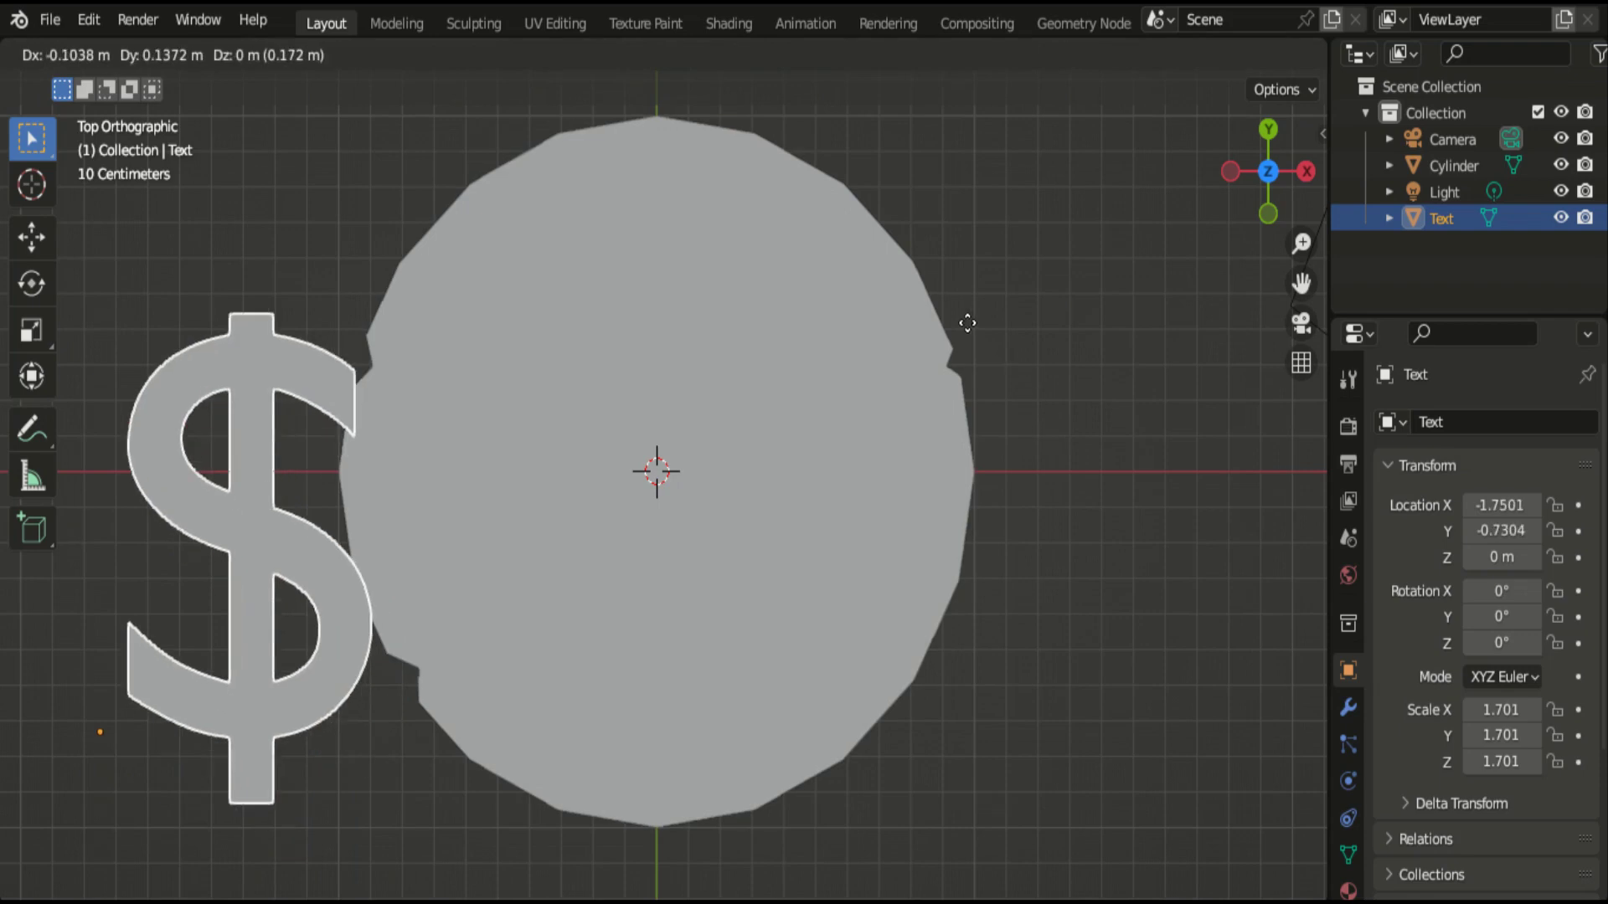
left_click(966, 324)
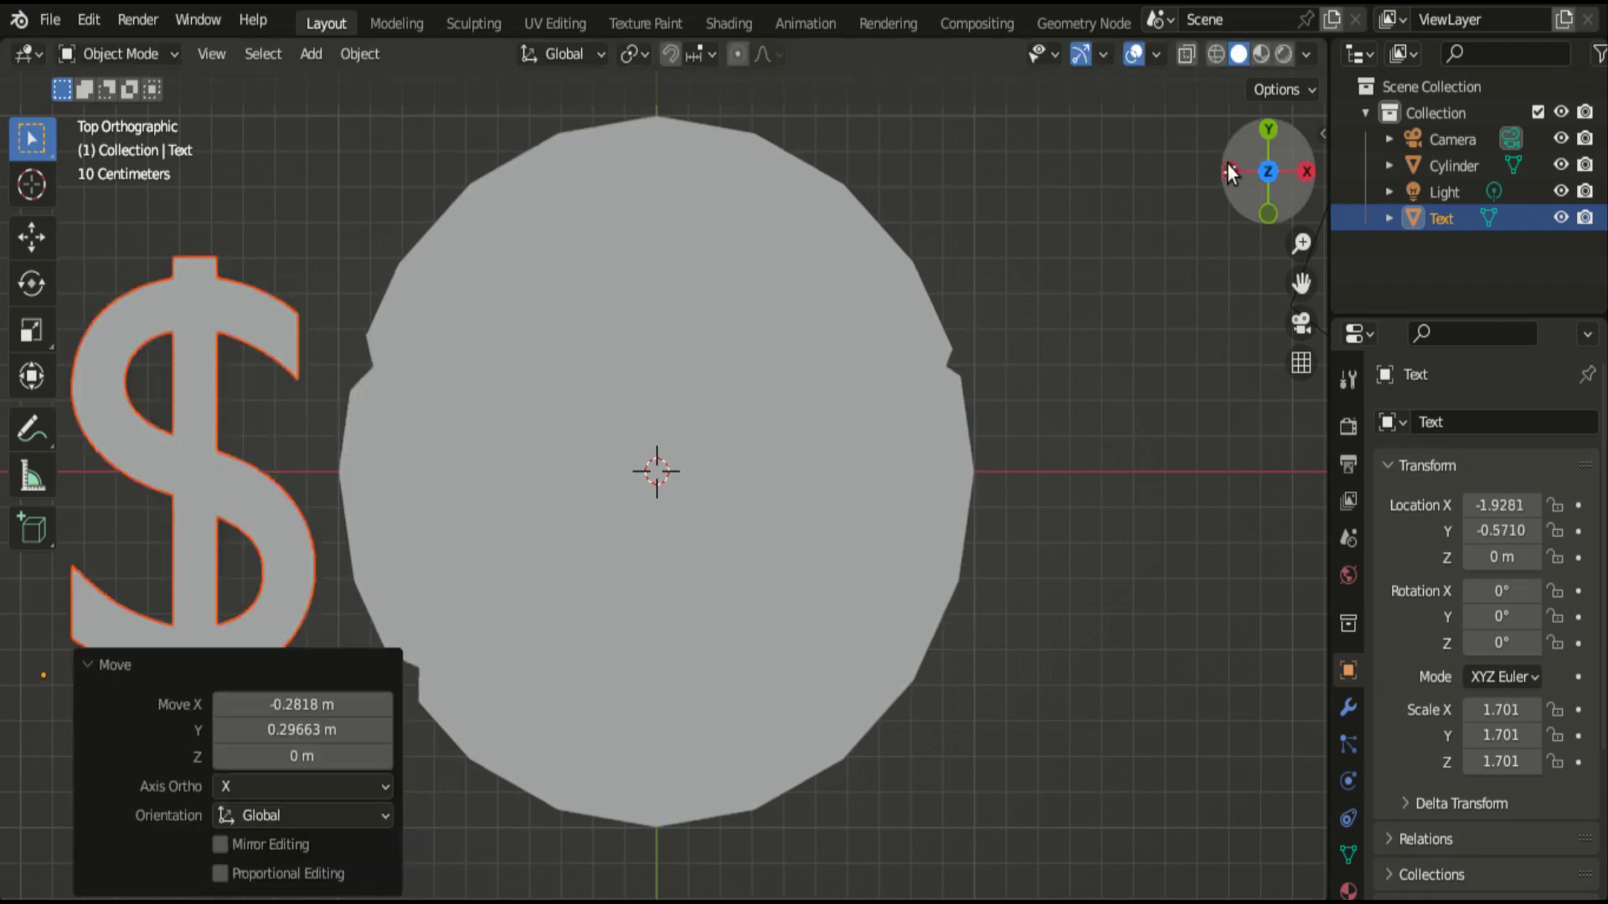
left_click(1228, 164)
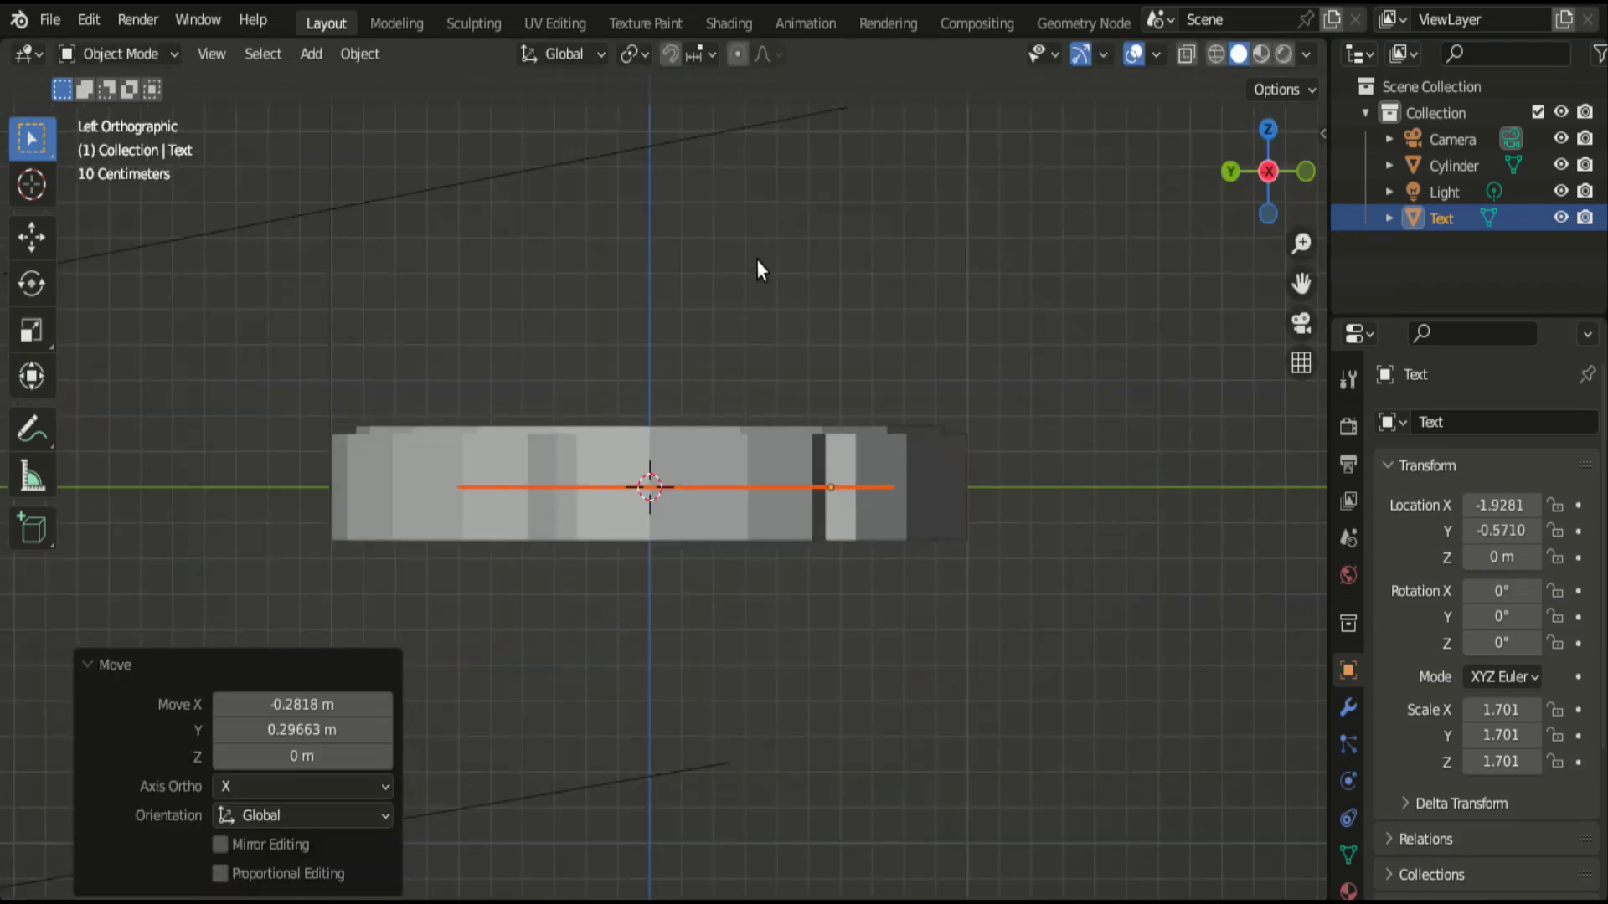
Enter Edit Mode on the dollar mesh and box-select all of its faces.
left_click(153, 62)
left_click(162, 118)
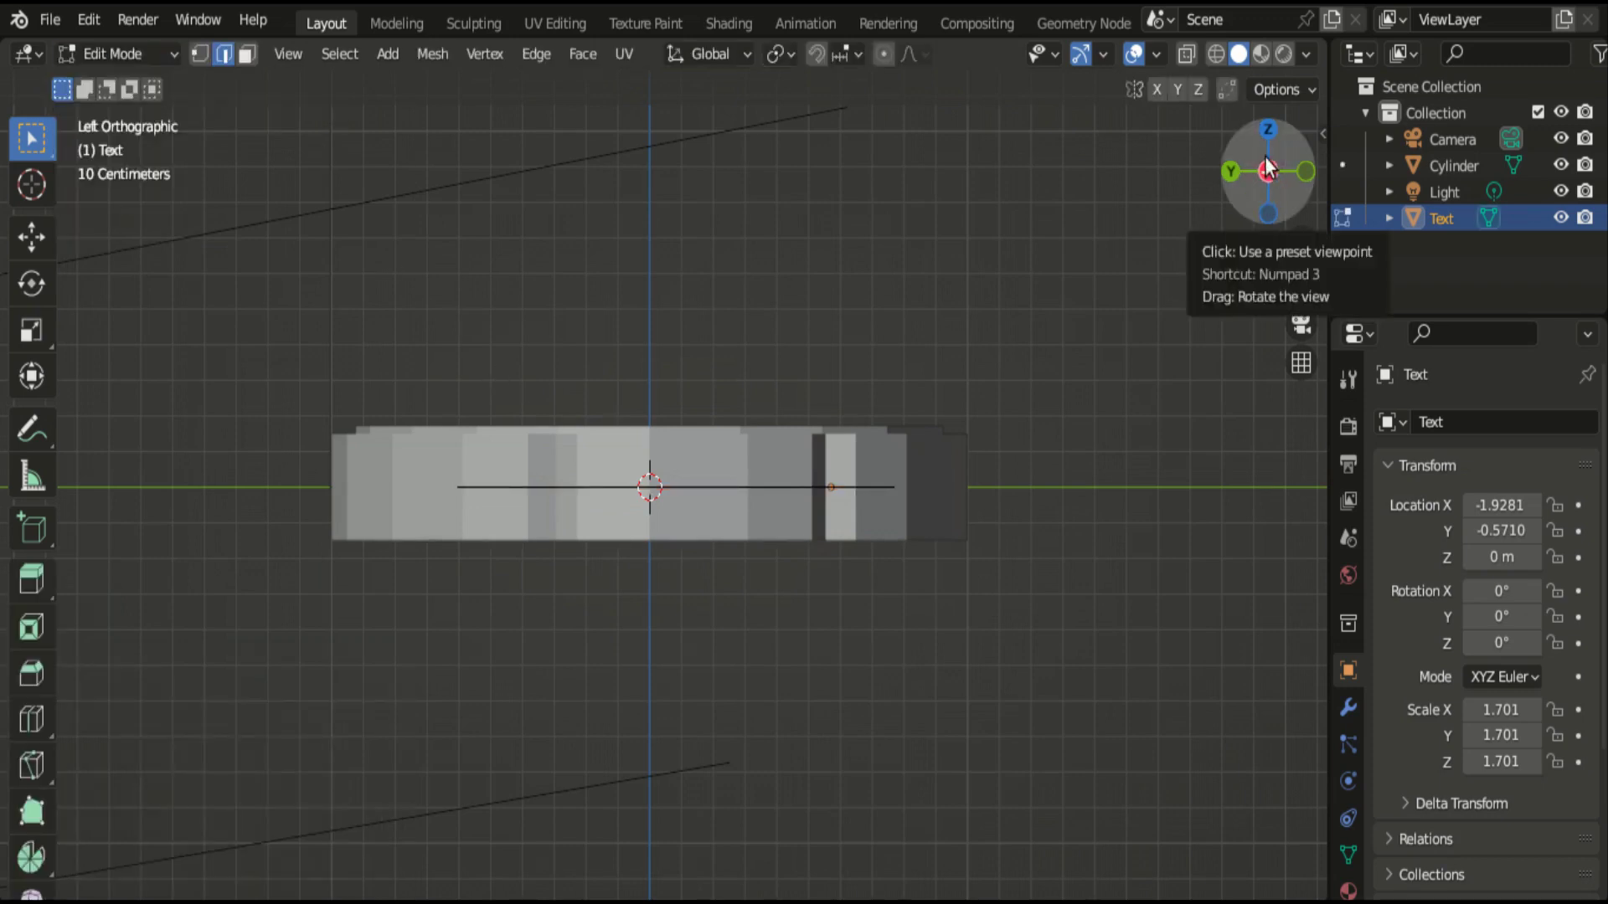
left_click_drag(1273, 164, 1289, 192)
scroll(1290, 193, "up", 3)
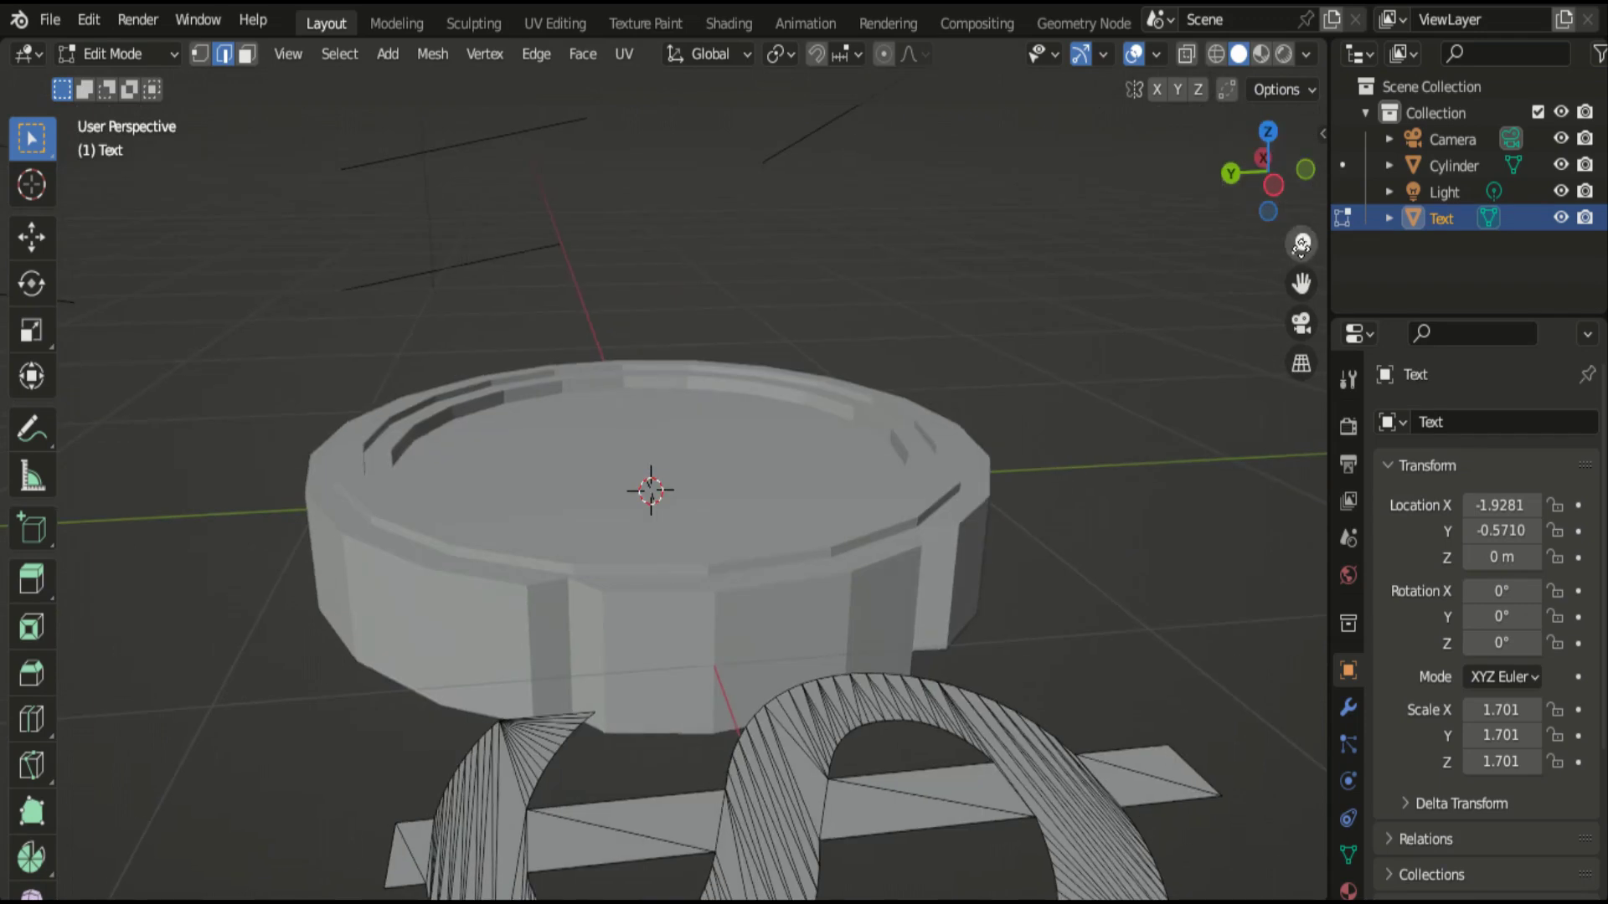
scroll(1301, 243, "up", 4)
scroll(653, 494, "down", 2)
scroll(653, 495, "down", 3)
scroll(653, 494, "down", 2)
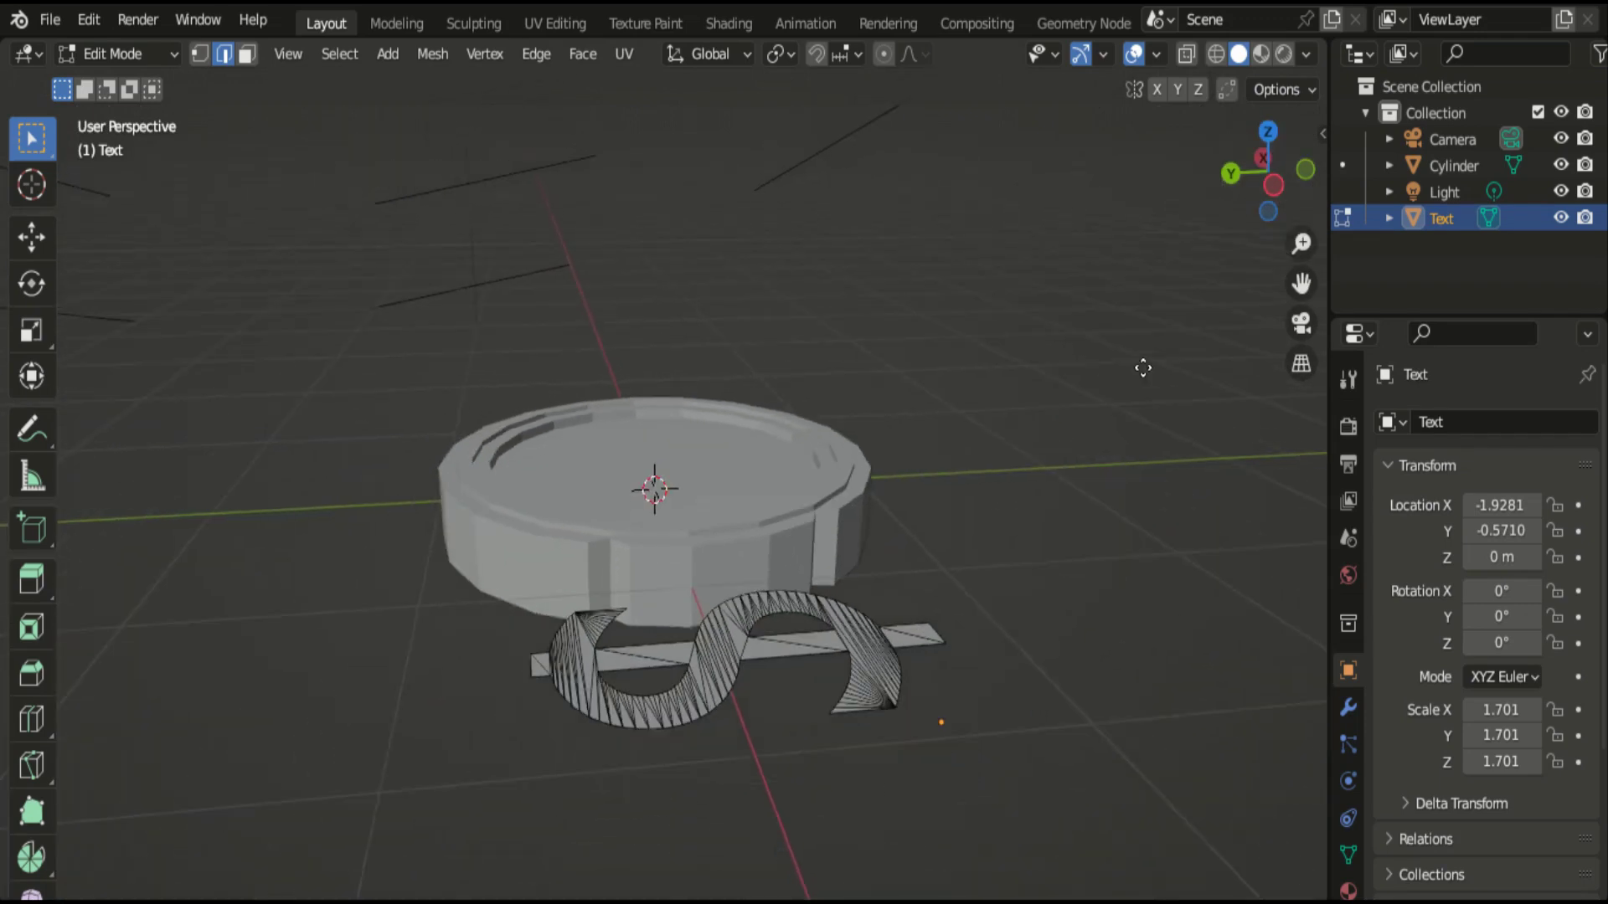
left_click_drag(431, 603, 1035, 756)
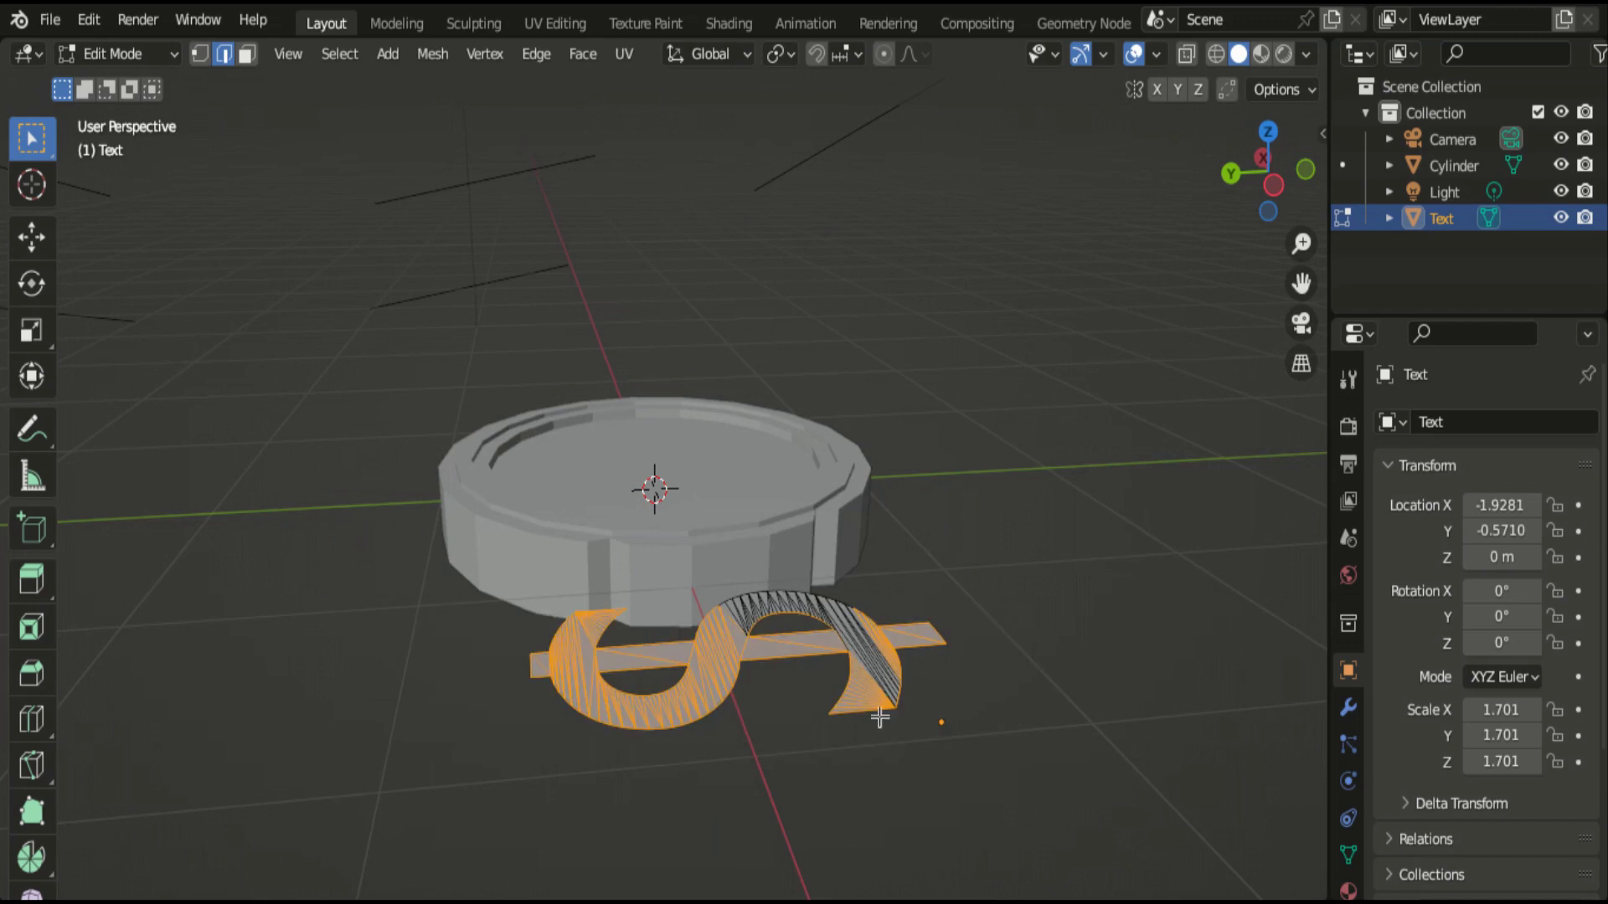
left_click_drag(431, 531, 1079, 850)
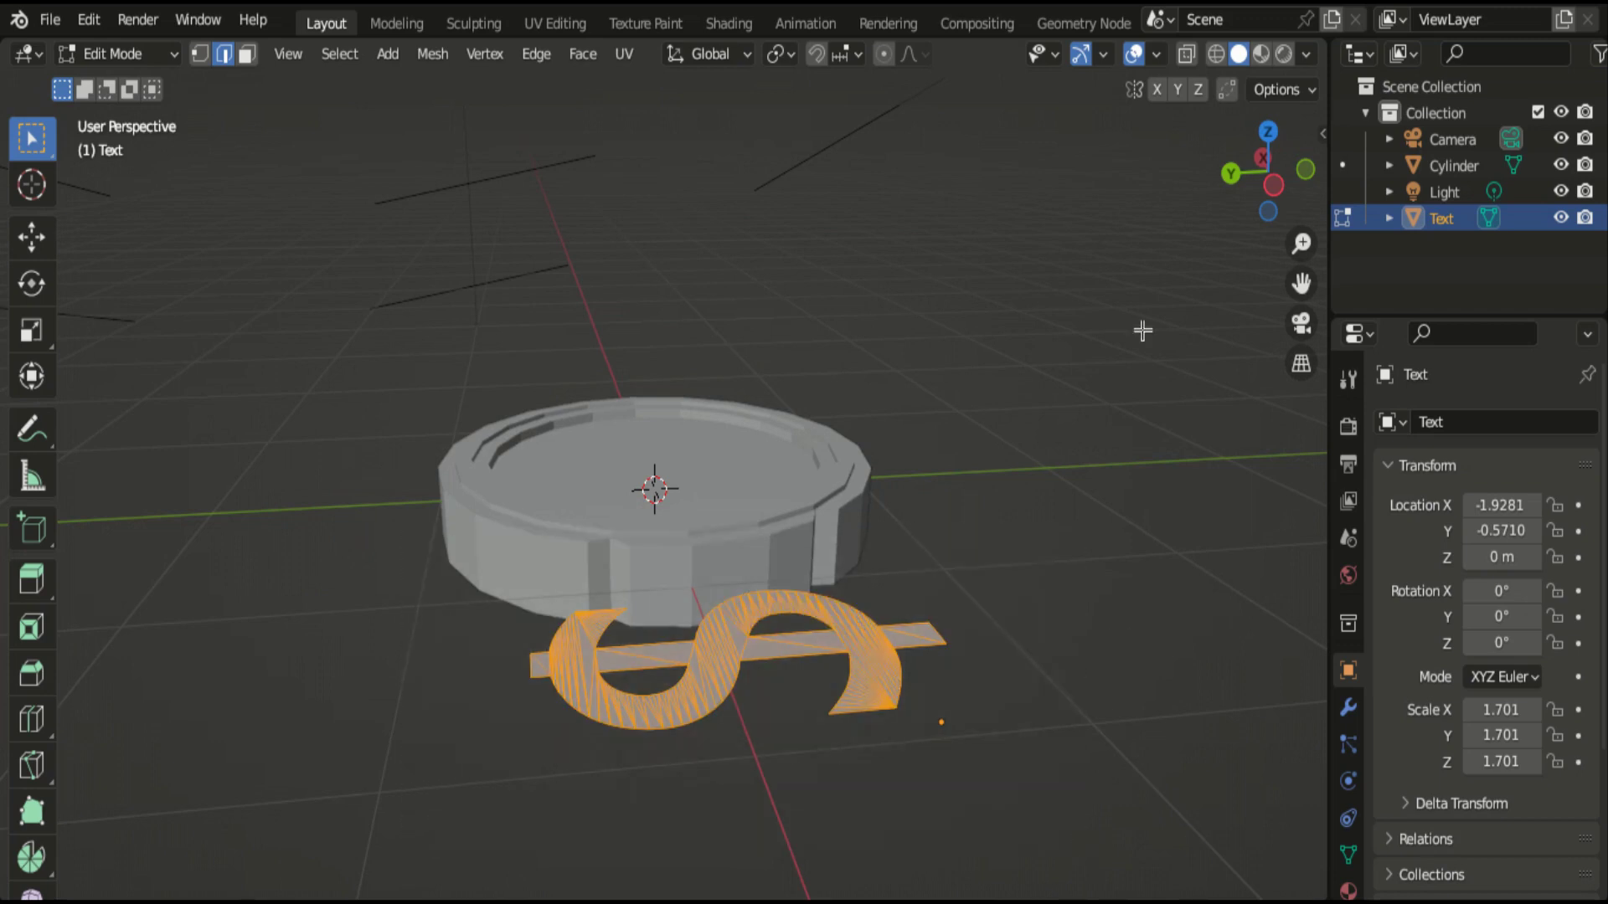
Extrude the dollar sign's faces 0.16483 m upward along Z.
left_click(1277, 186)
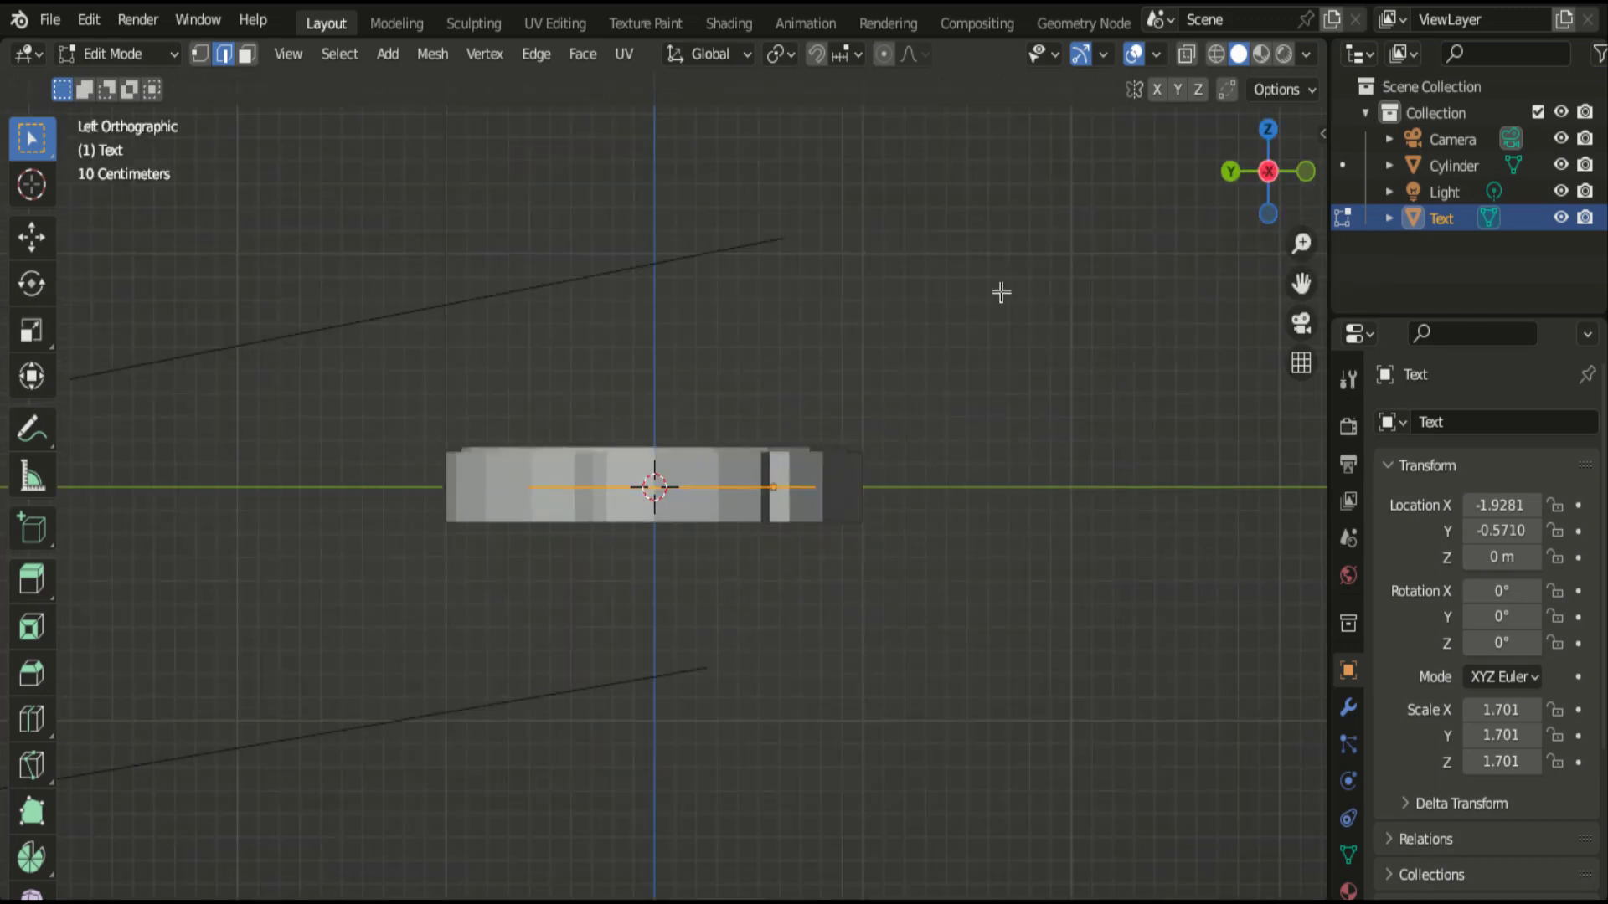
left_click_drag(1302, 244, 1302, 209)
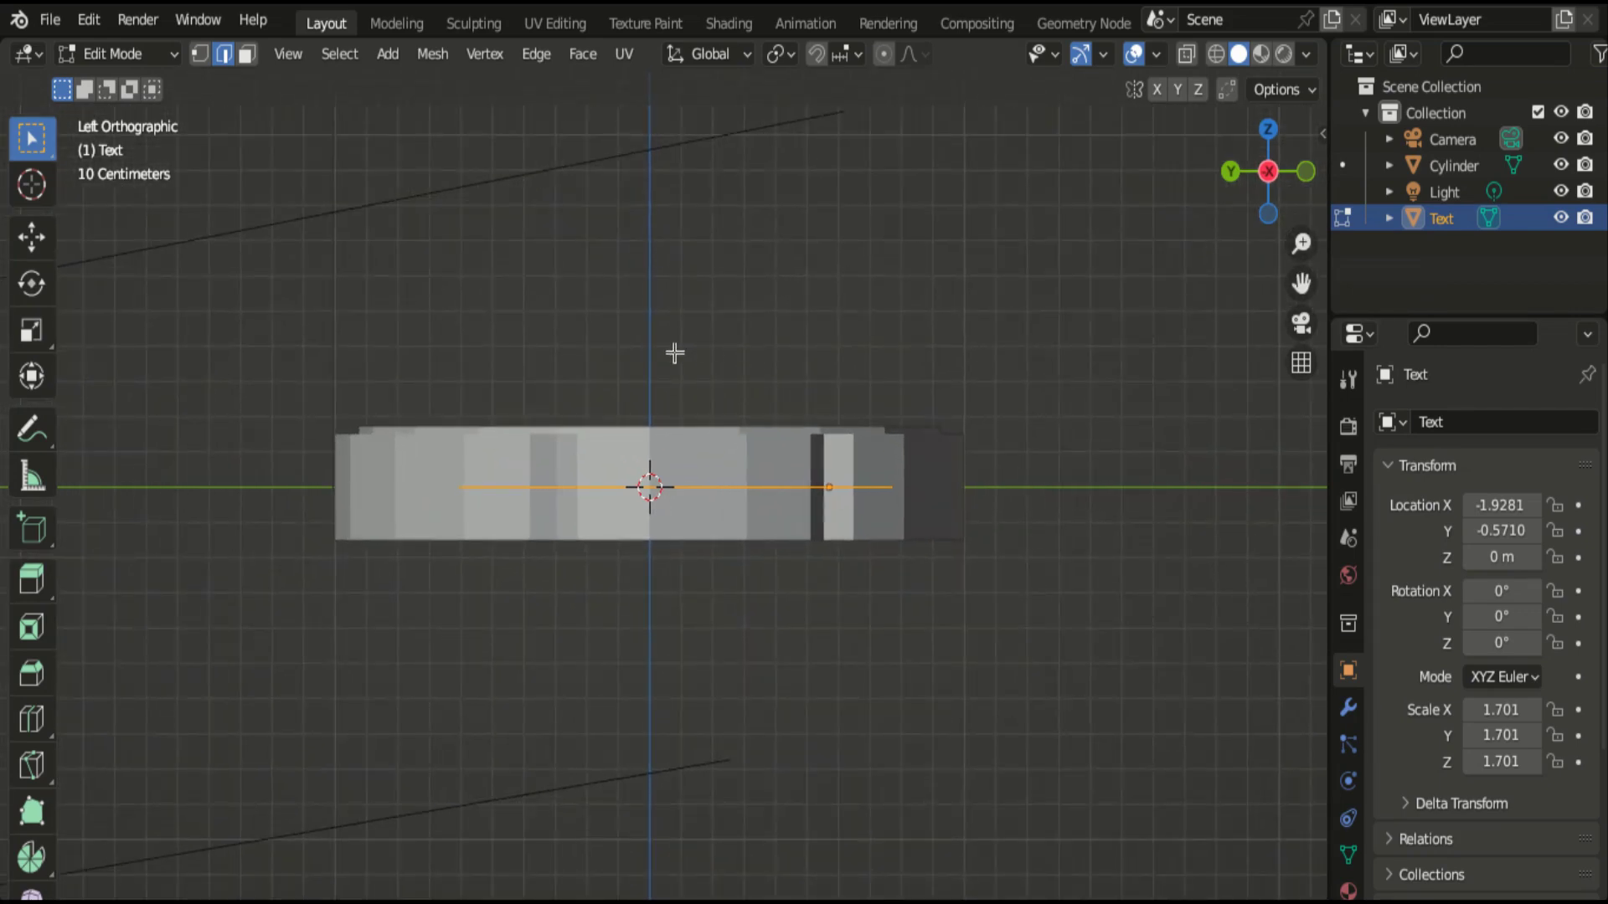
key("g")
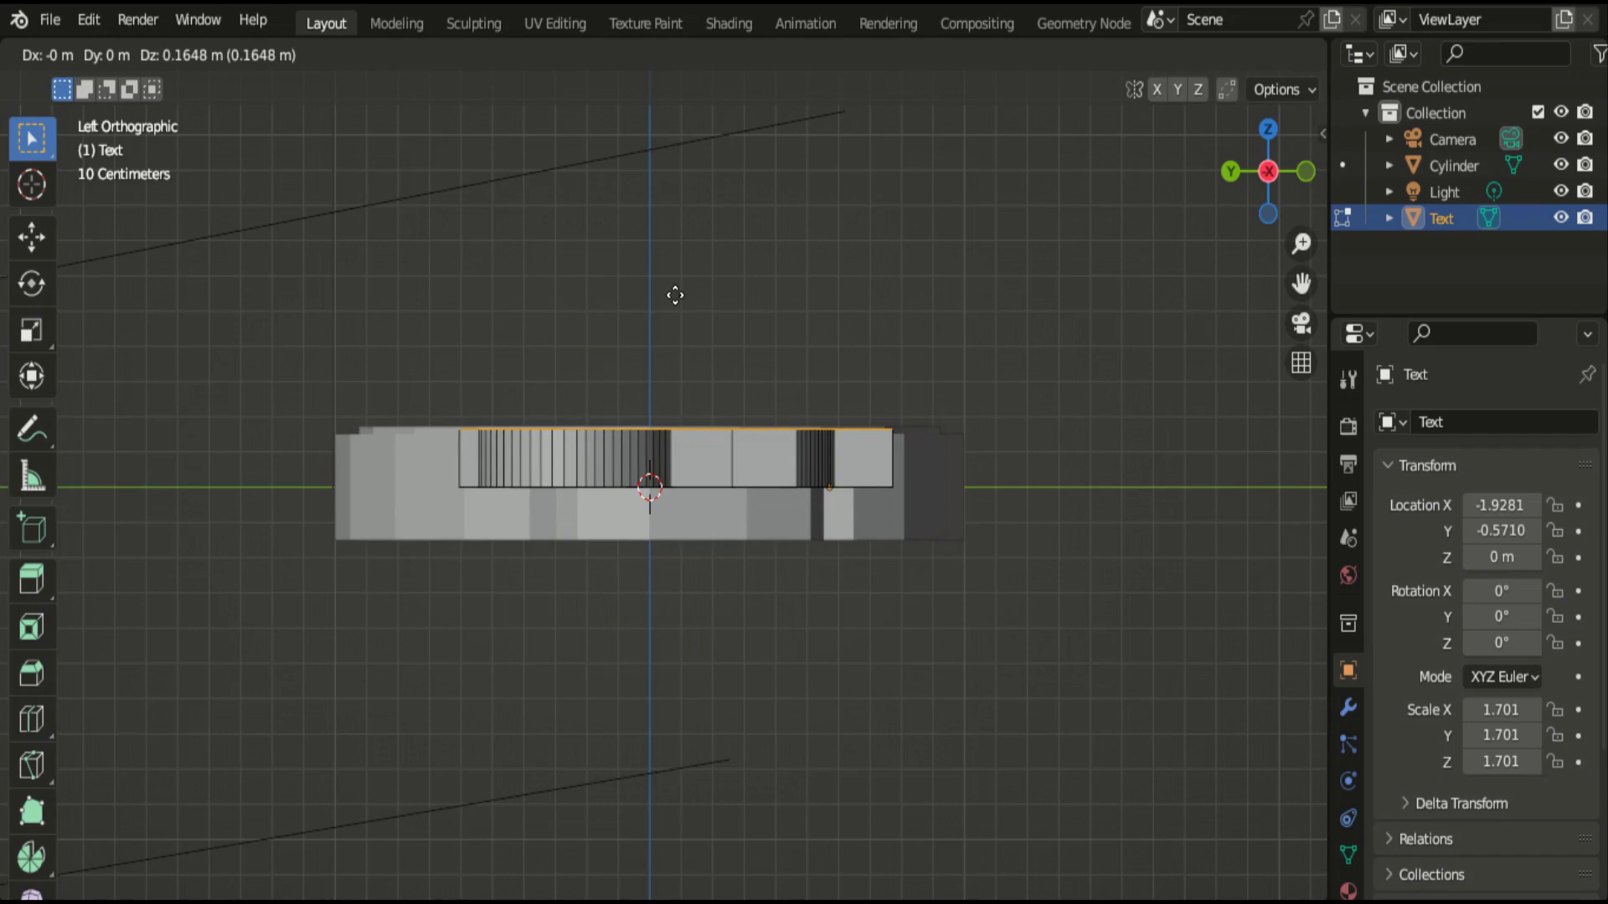
left_click(675, 295)
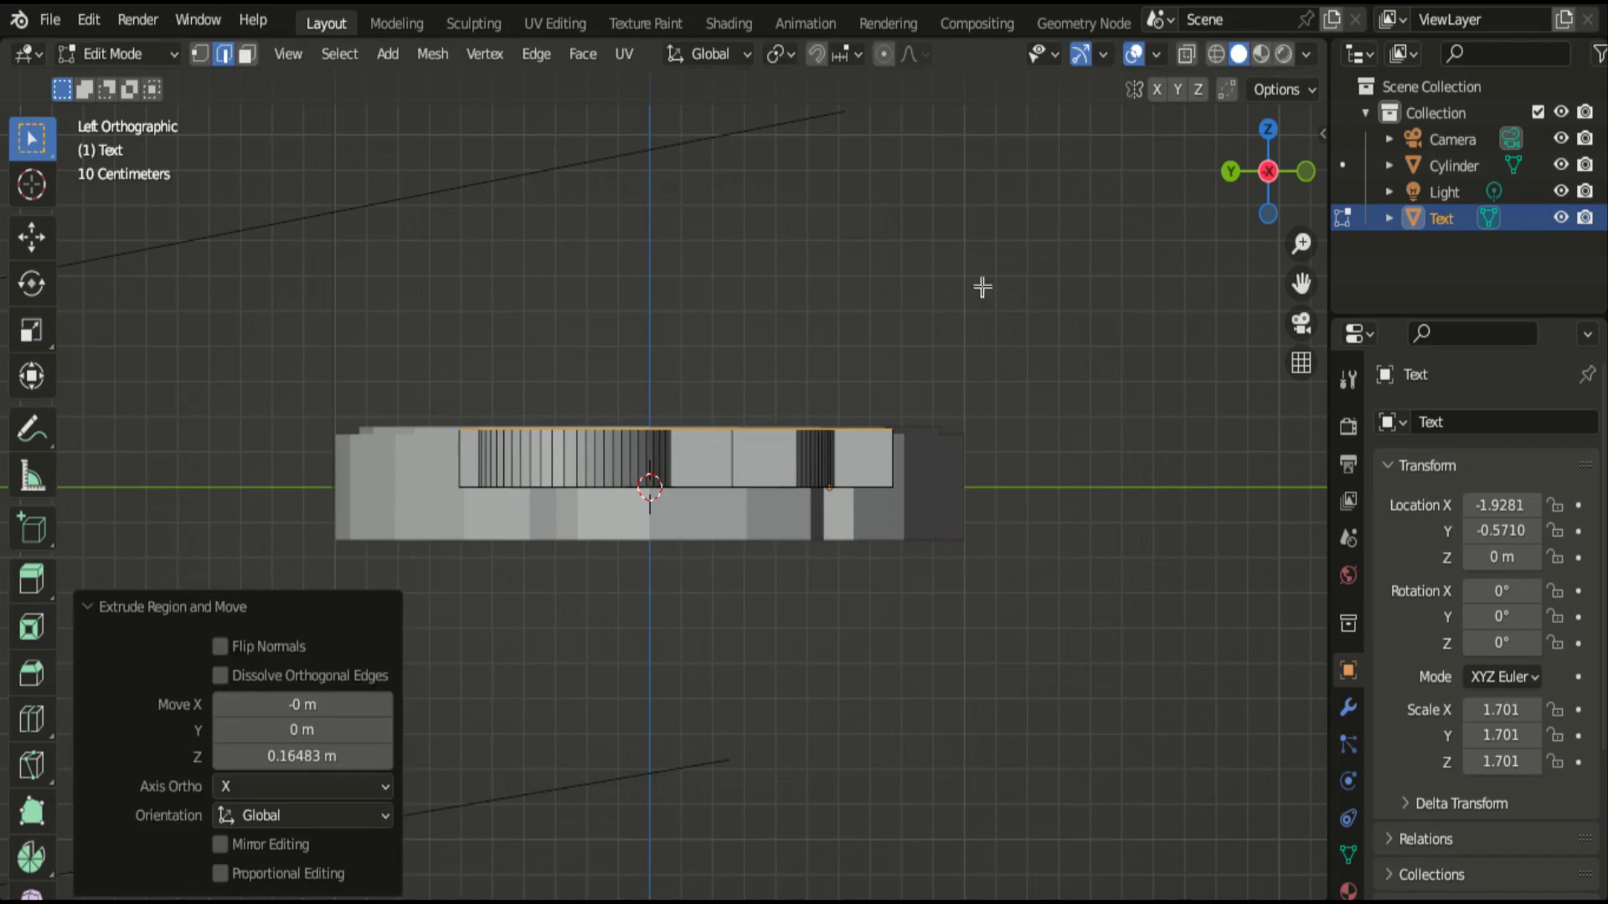
left_click(1268, 134)
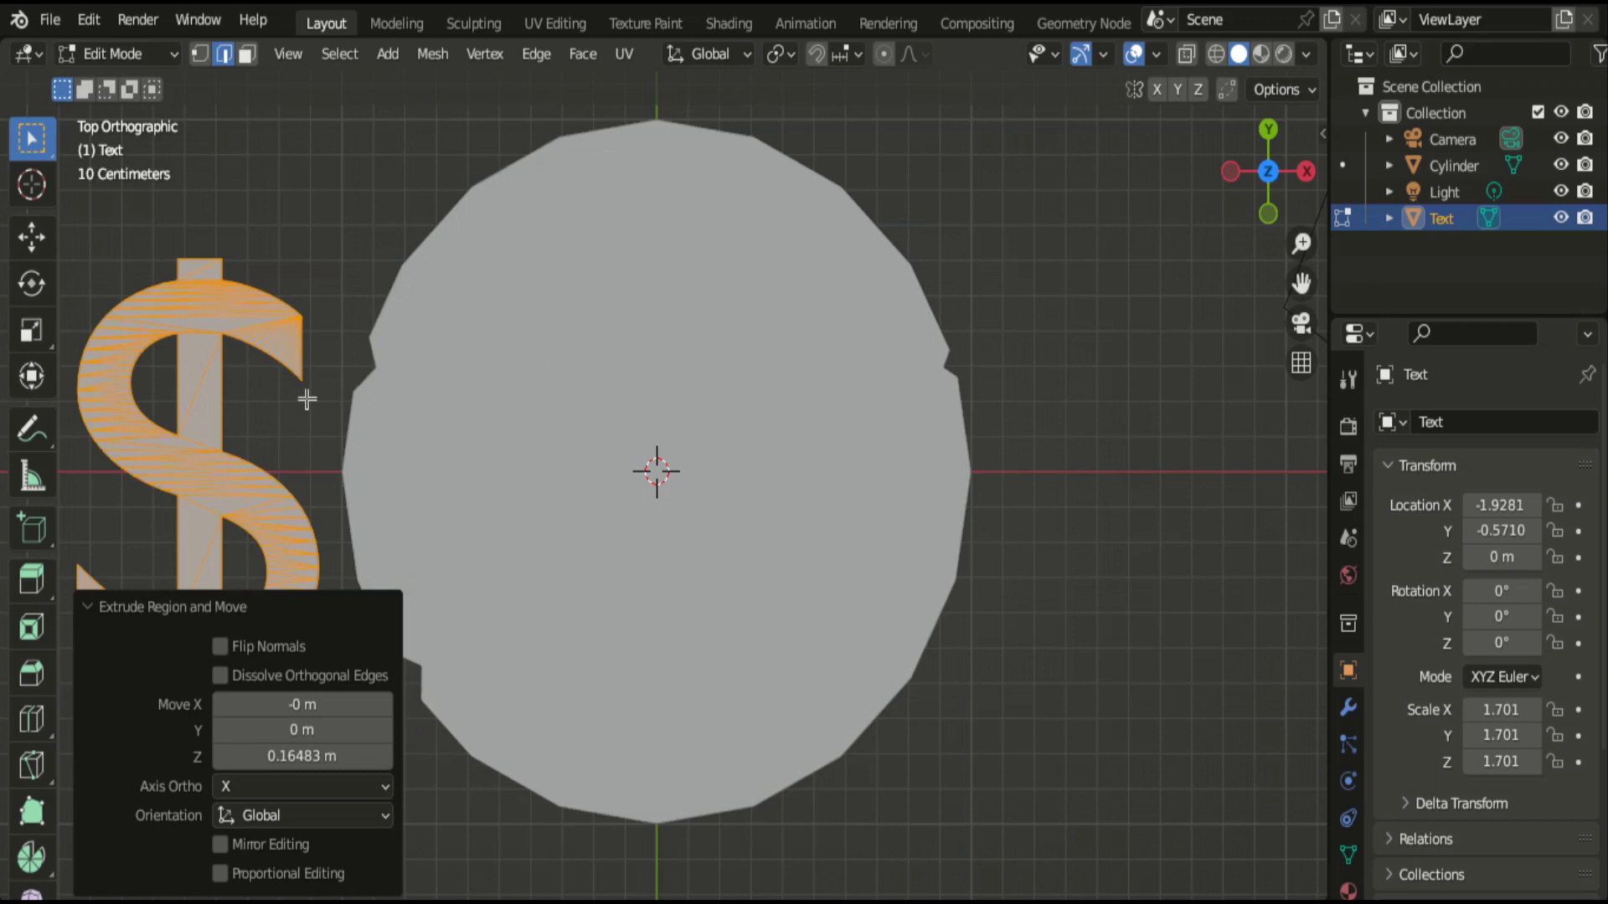
Scale the dollar sign to 1.790 and centre it on the coin at X -0.5270, Y -0.4623.
left_click(107, 54)
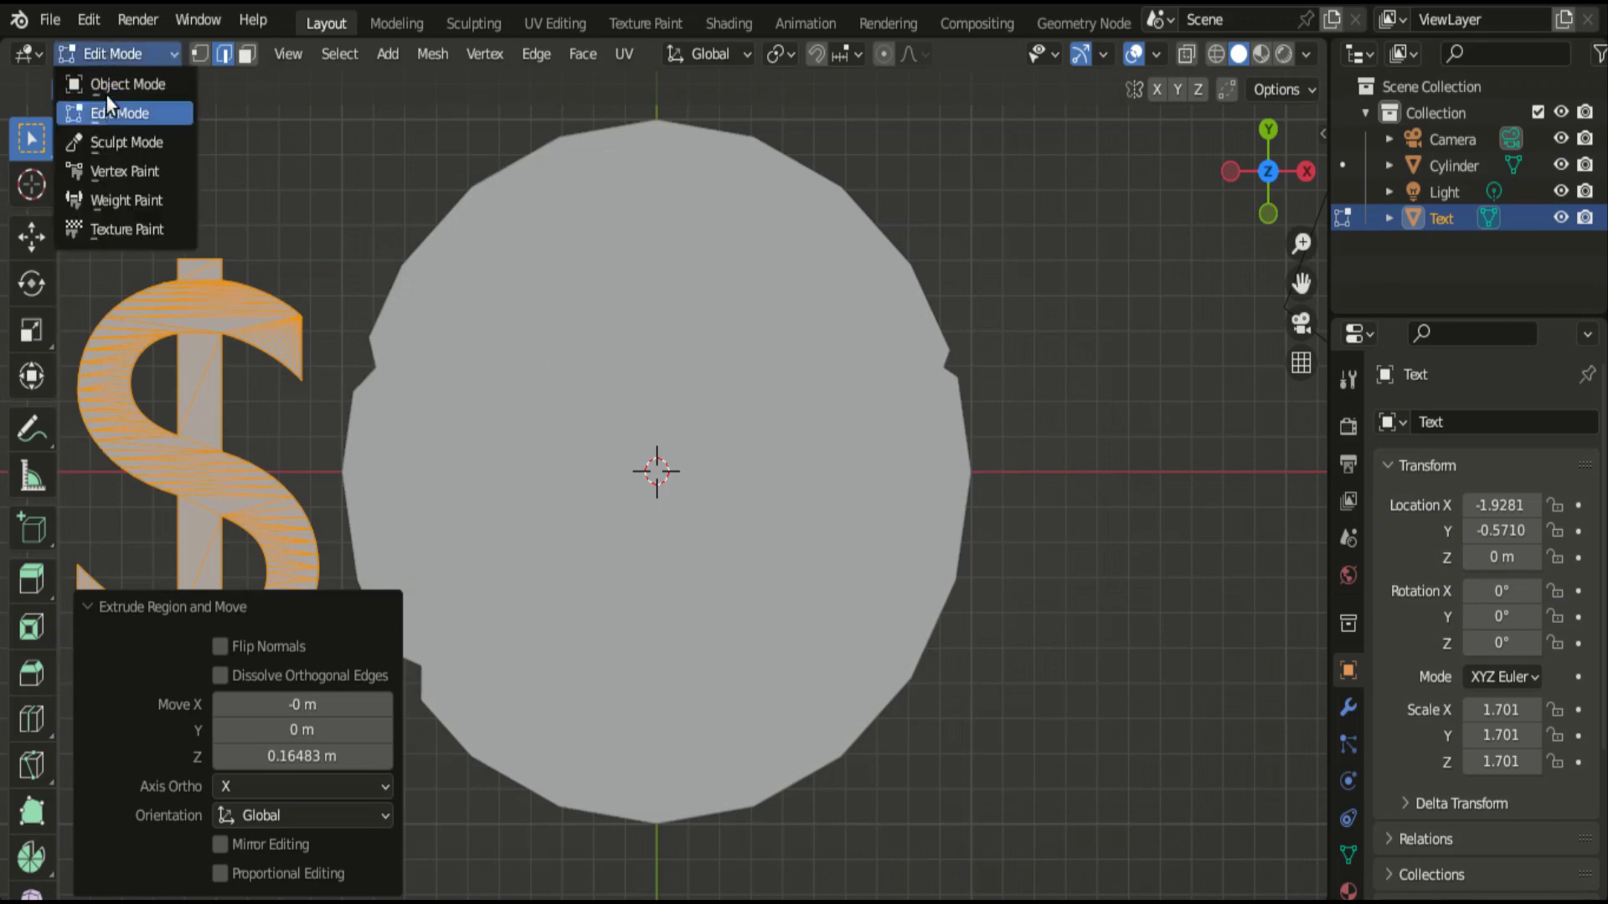
left_click(108, 91)
key("g")
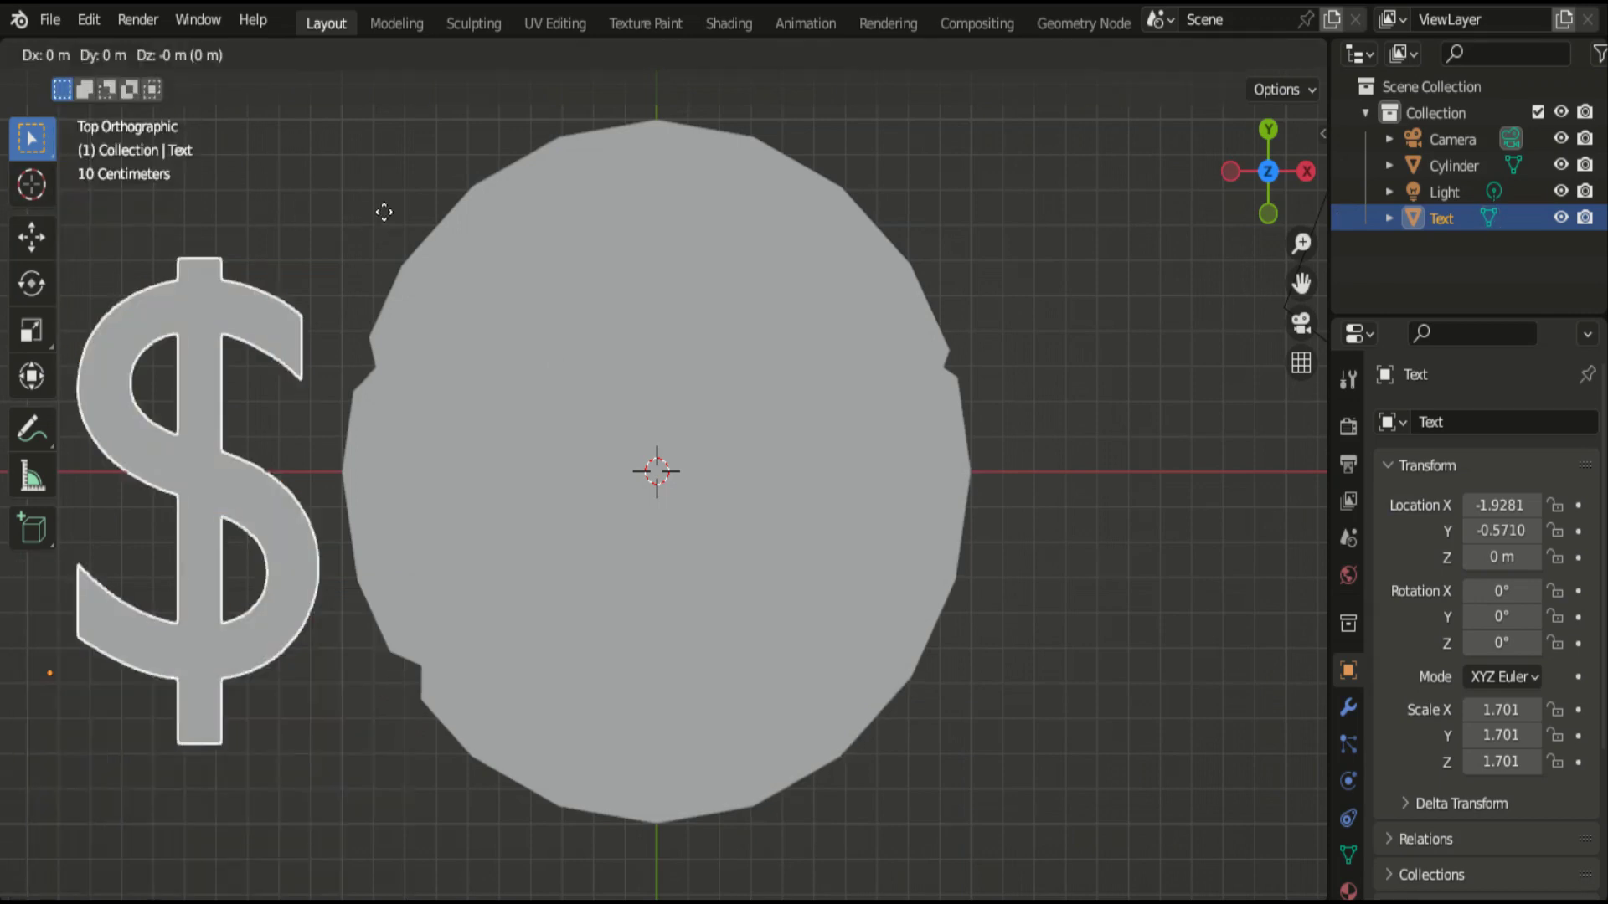
left_click(823, 169)
key("s")
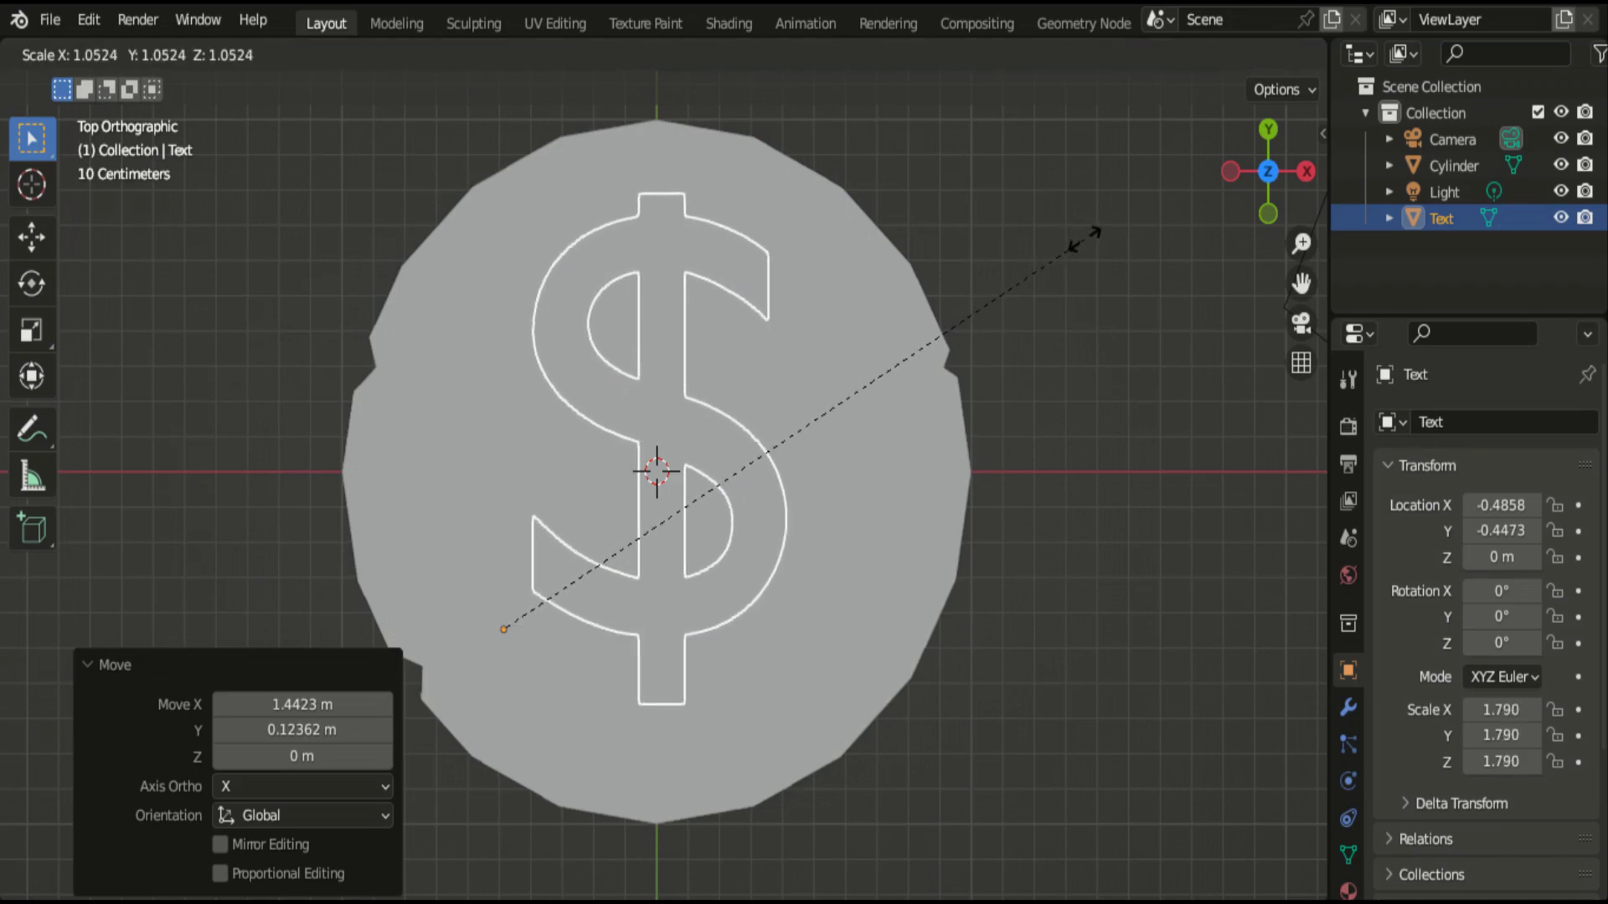
left_click(1083, 238)
key("g")
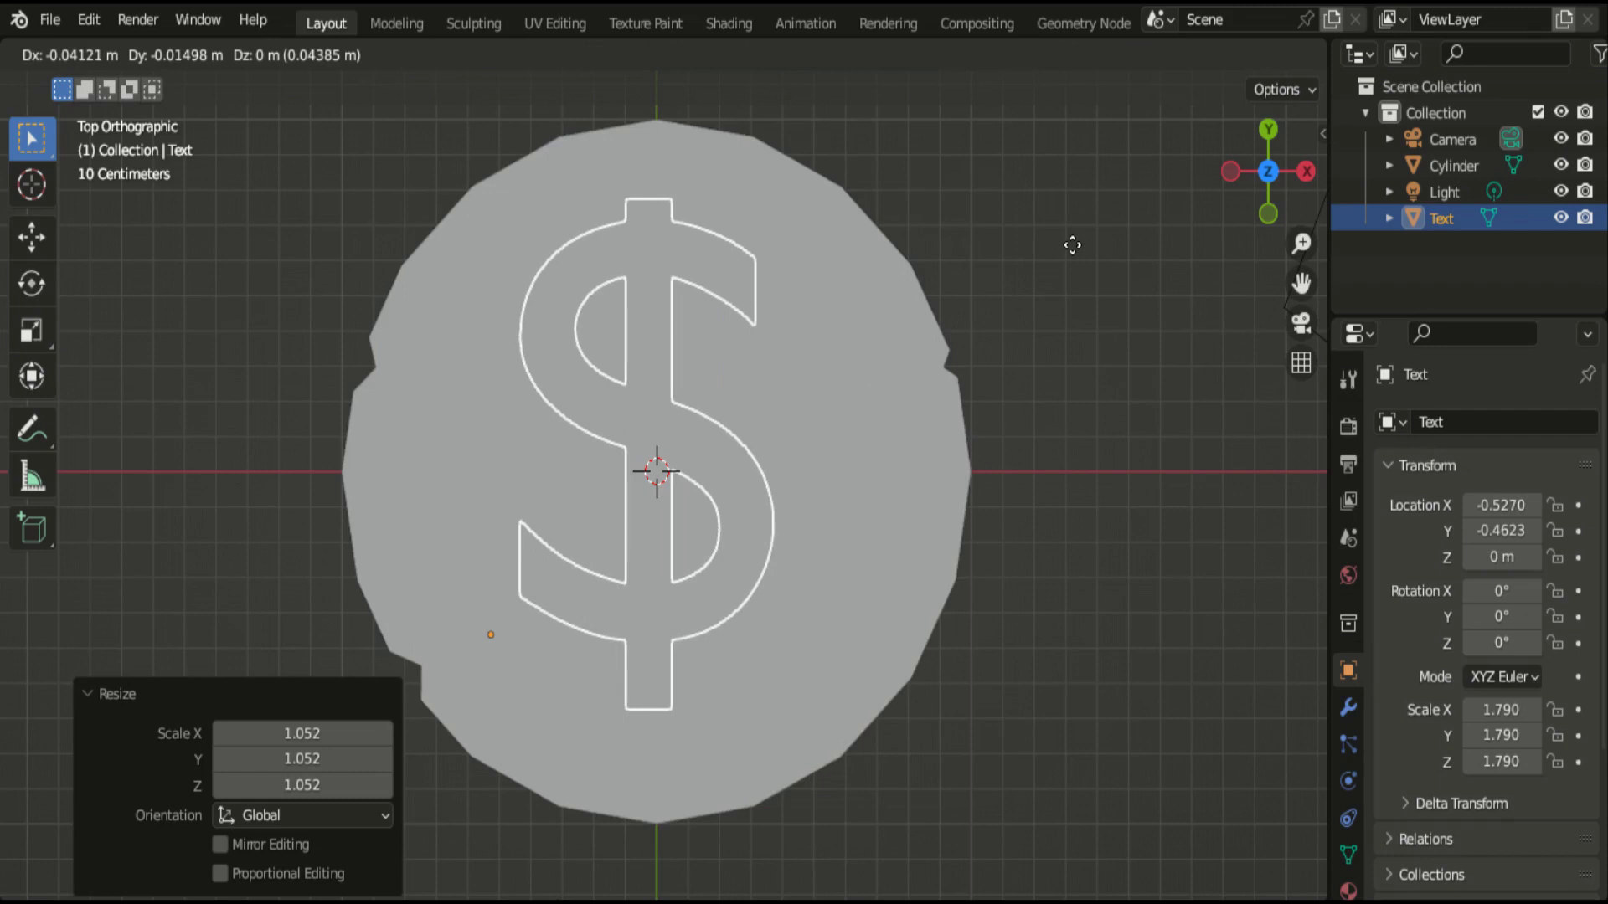
left_click(1072, 245)
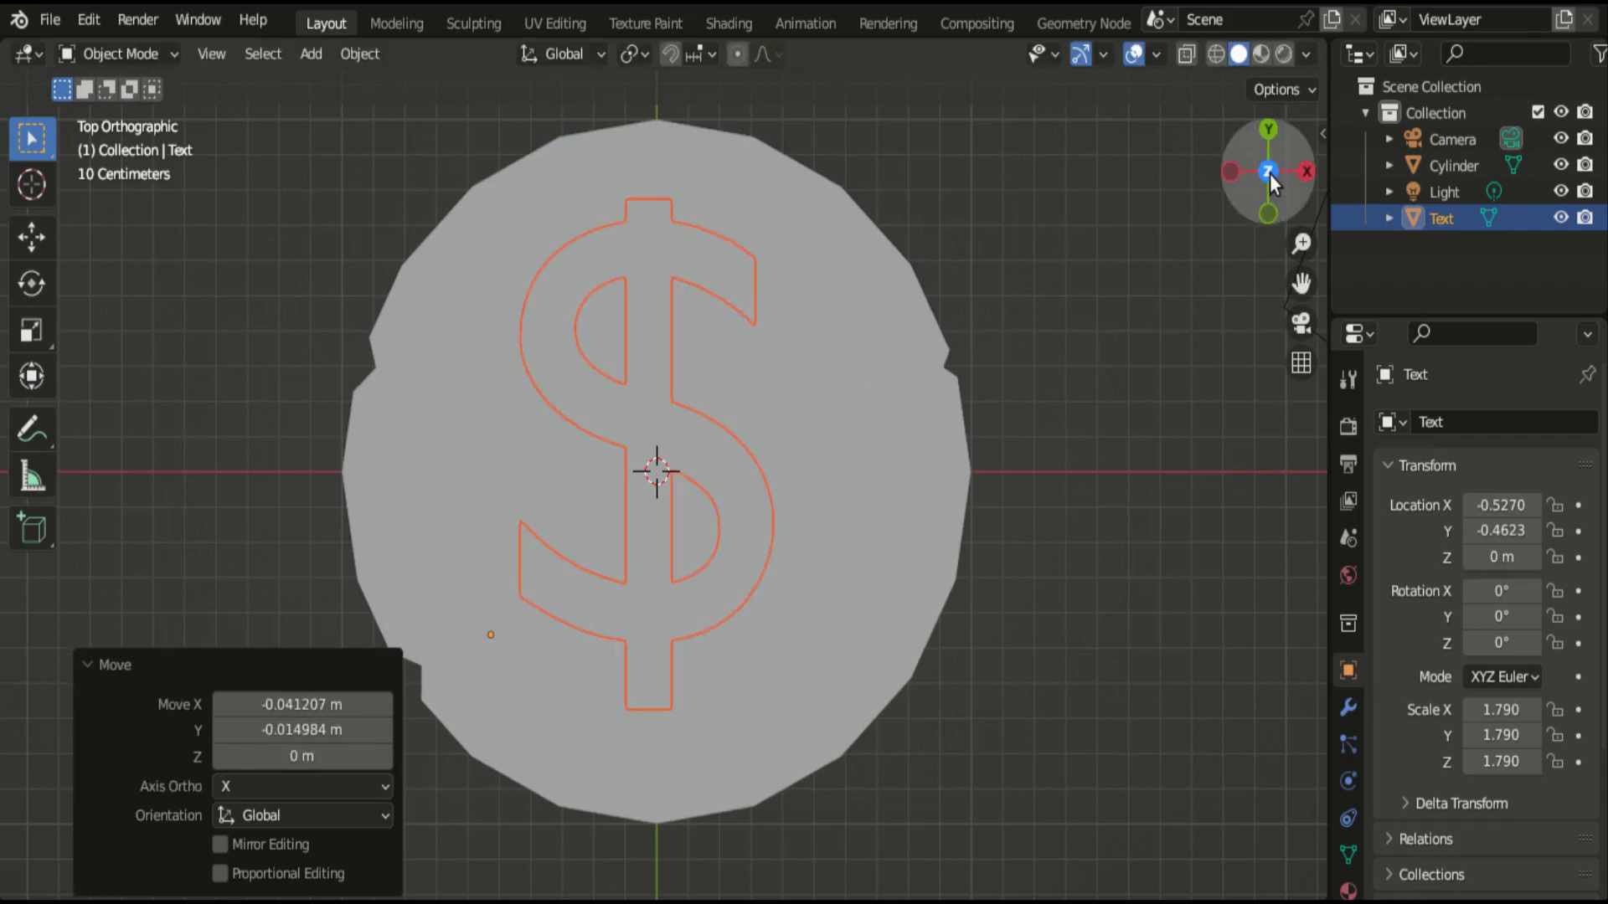
Orbit to inspect the inset dollar sign, deselect it, and return to top view.
left_click_drag(1260, 191, 1232, 251)
mouse_move(1269, 172)
left_mouse_down()
mouse_move(1269, 218)
mouse_move(1269, 151)
left_mouse_up()
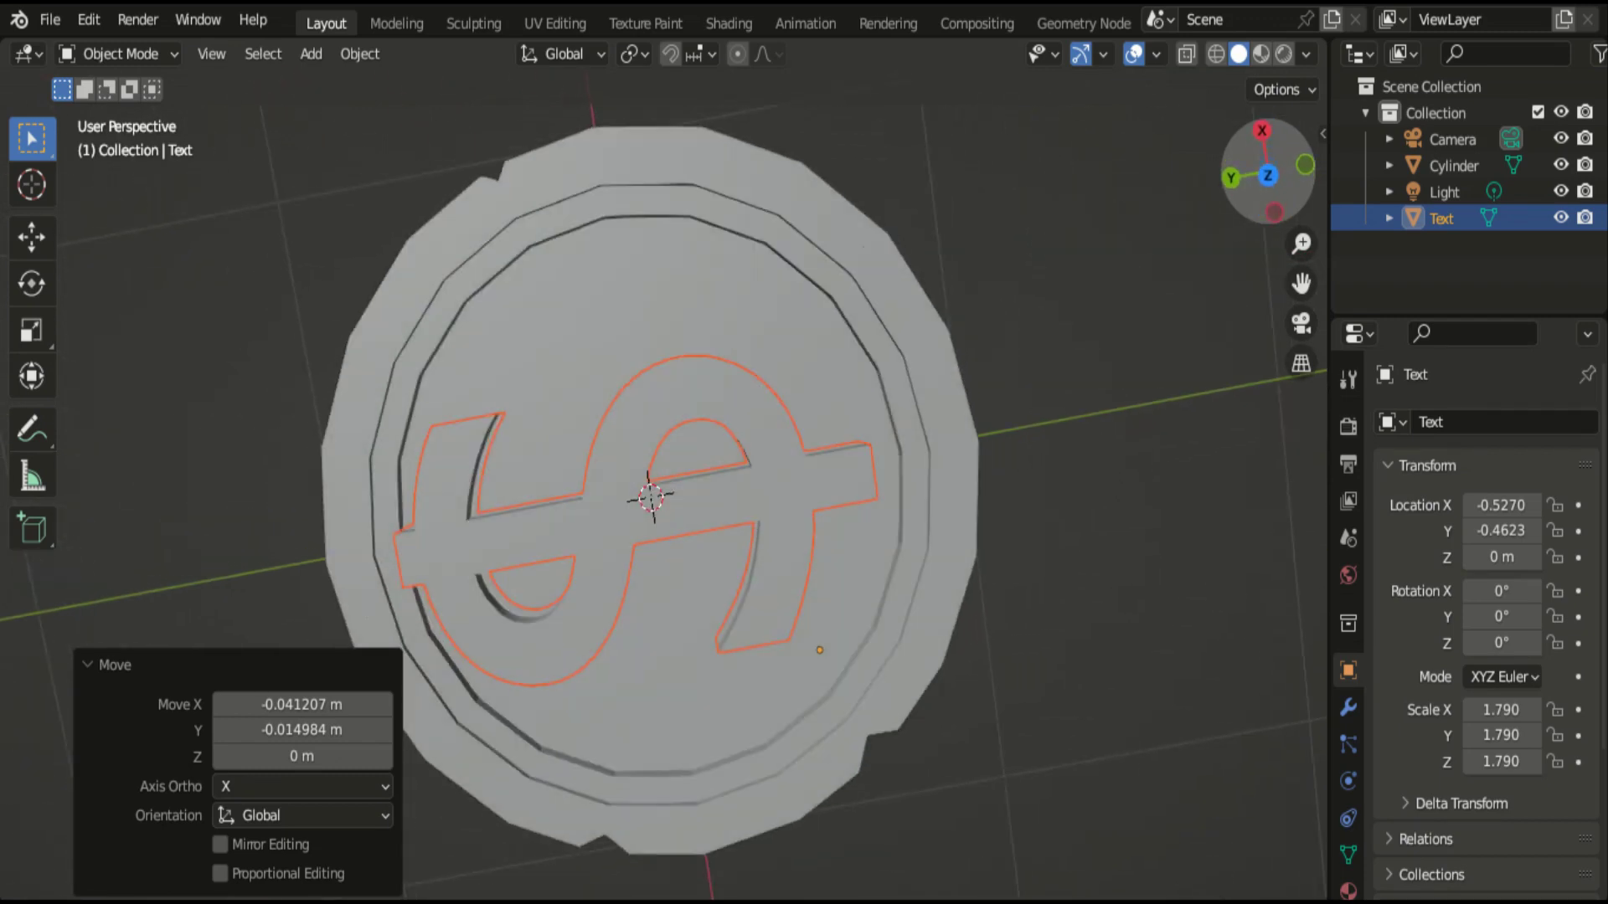
left_click(1158, 301)
mouse_move(1259, 176)
left_mouse_down()
mouse_move(1252, 213)
mouse_move(1261, 168)
mouse_move(1274, 263)
left_mouse_up()
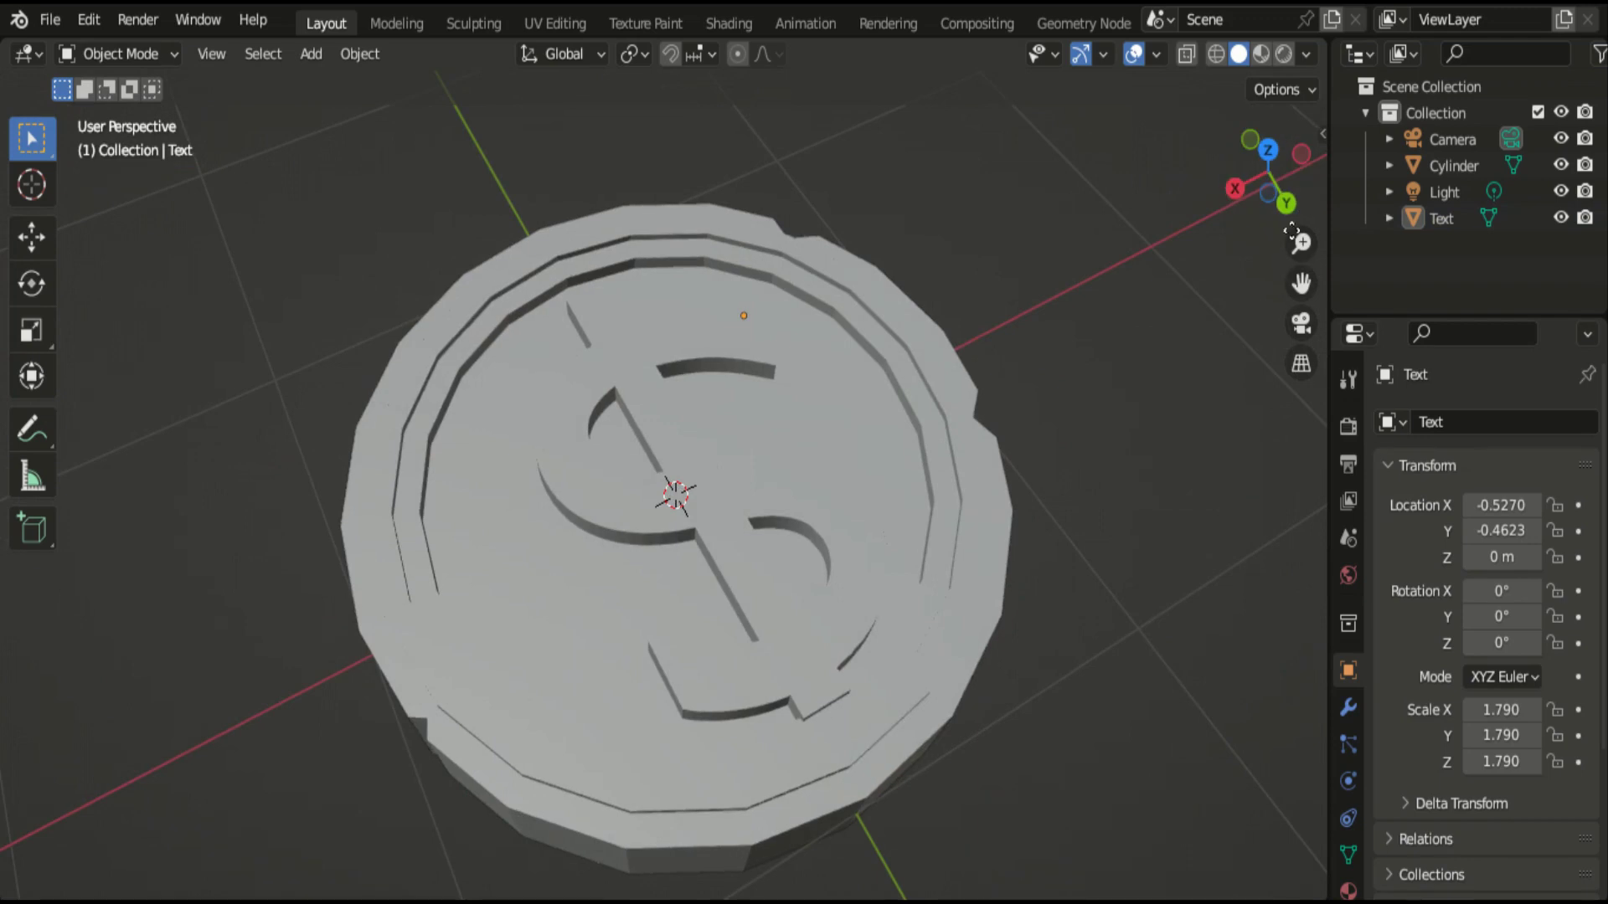
left_click(1268, 148)
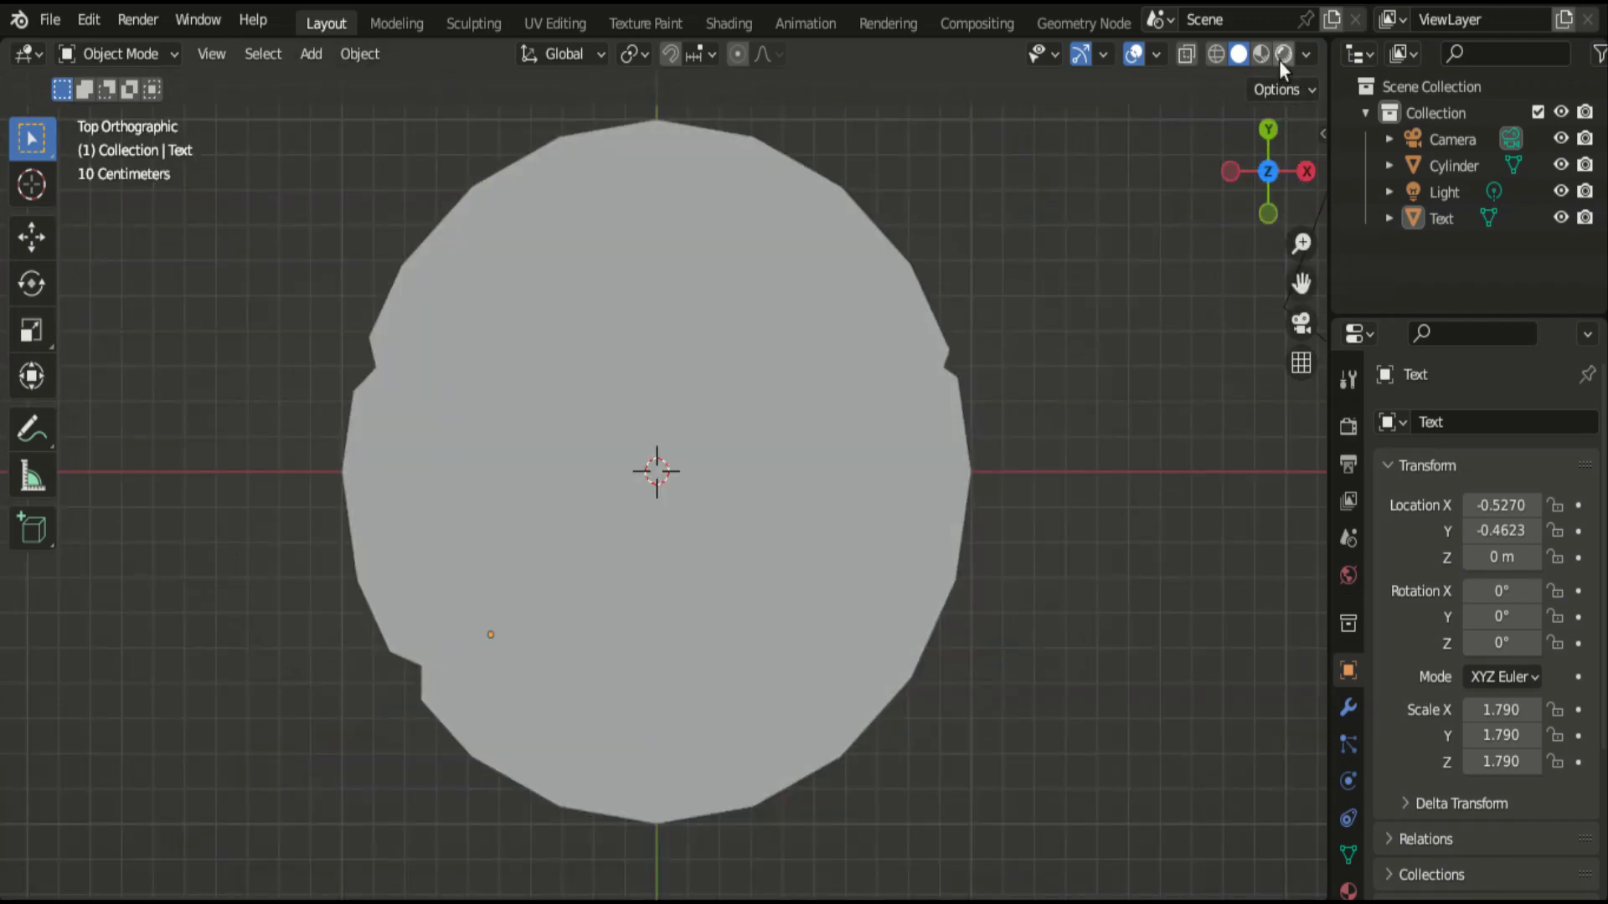
In wireframe view, duplicate the dollar sign and rotate the copy 180° around Y.
left_click(1215, 54)
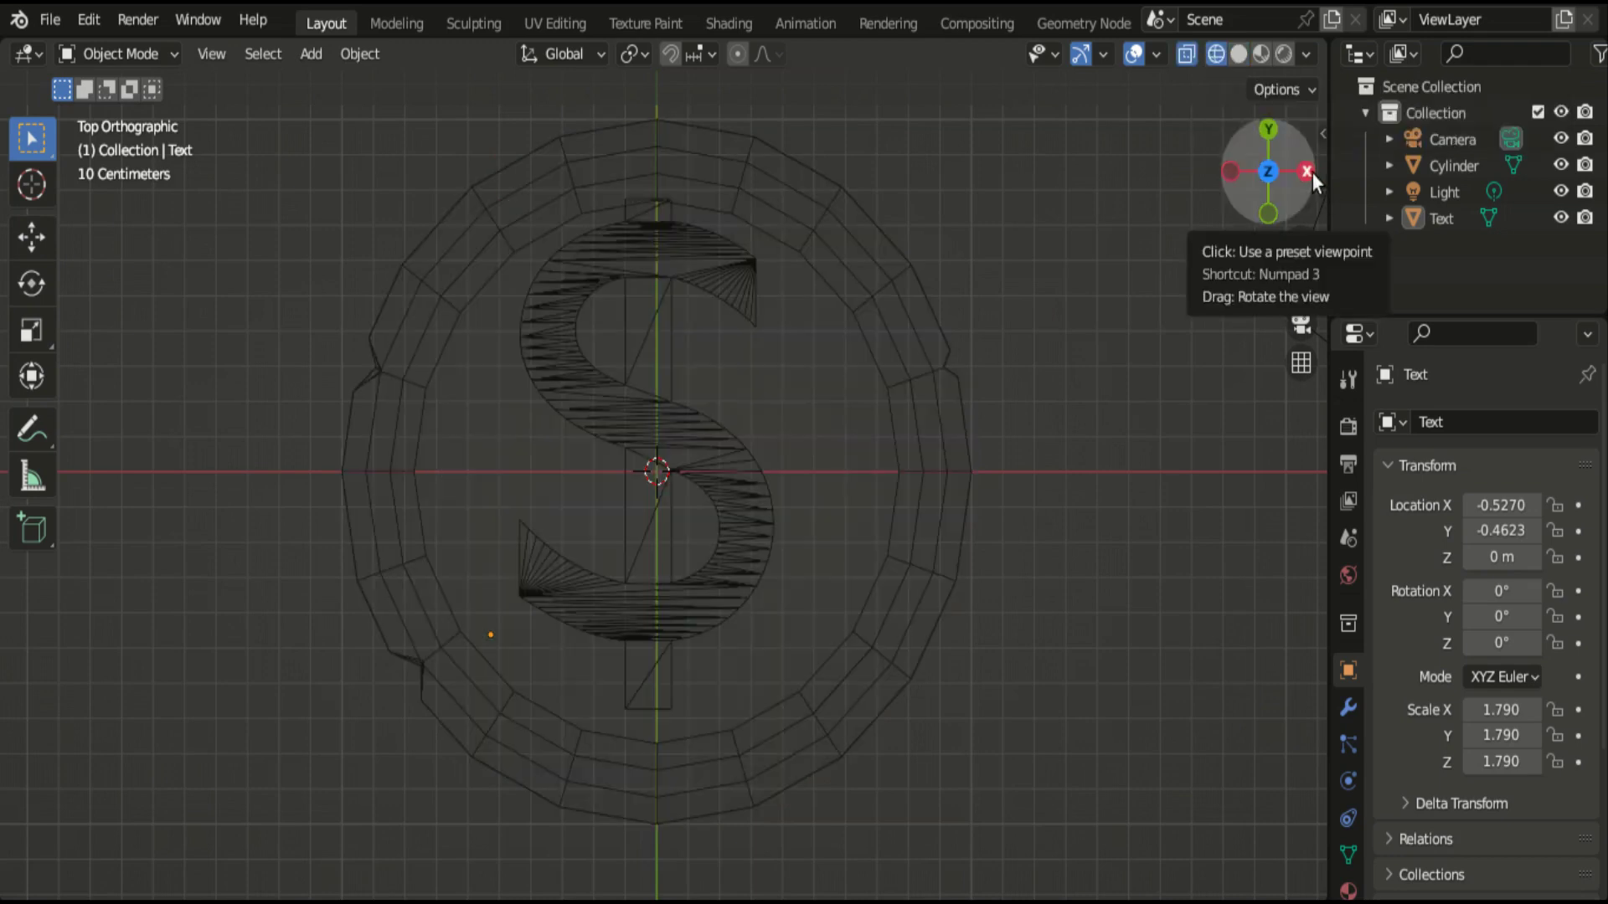
left_click(740, 306)
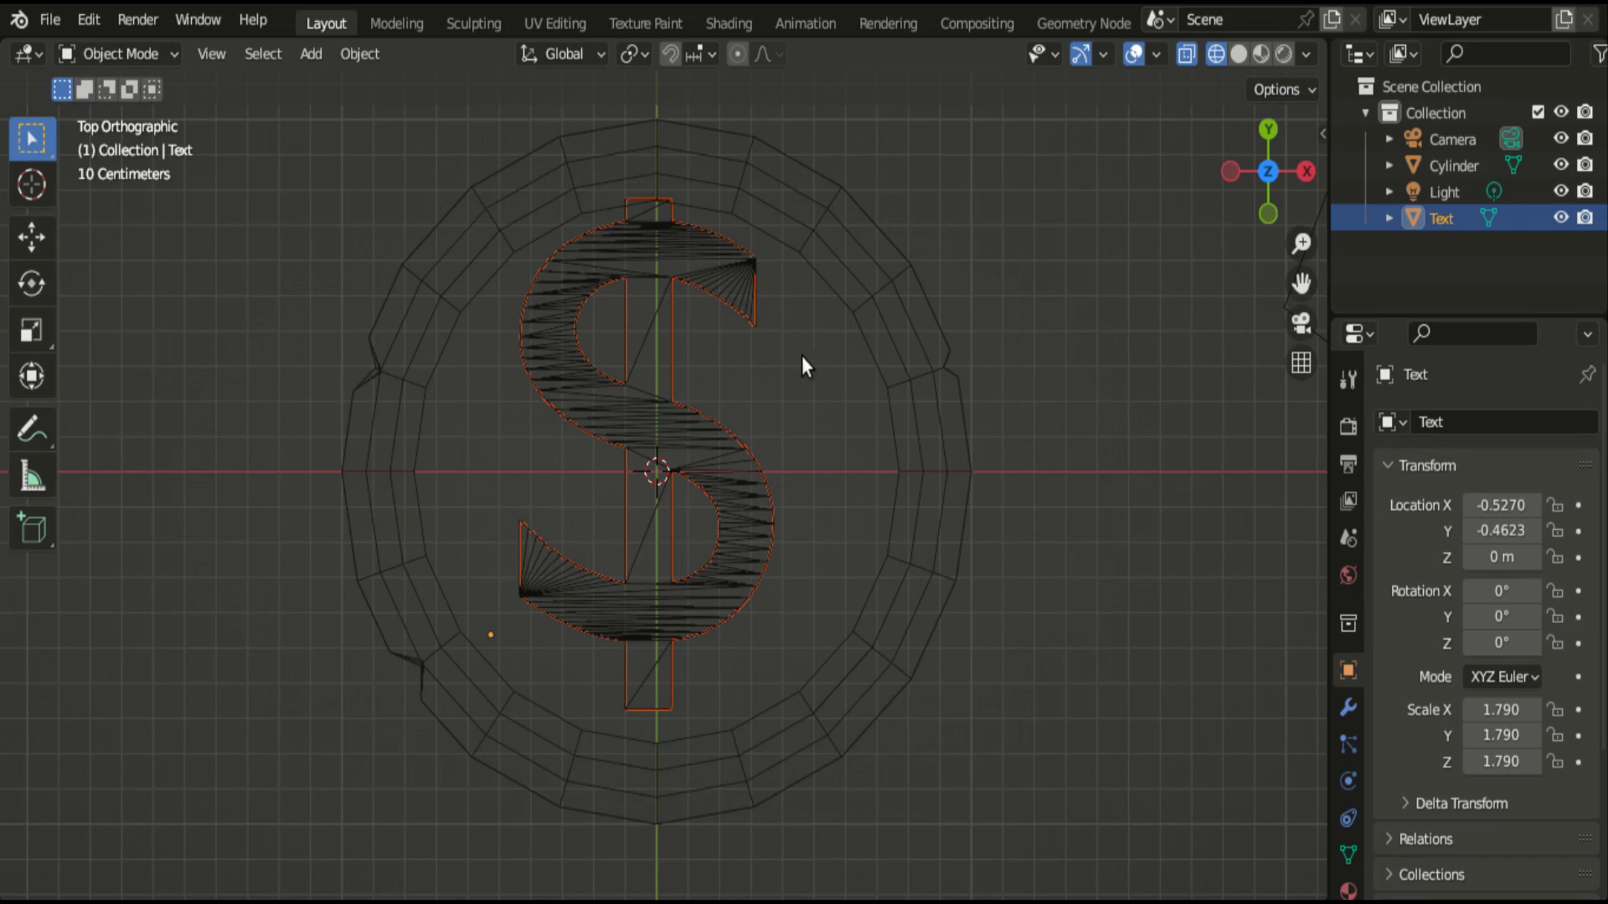
key("shift+d")
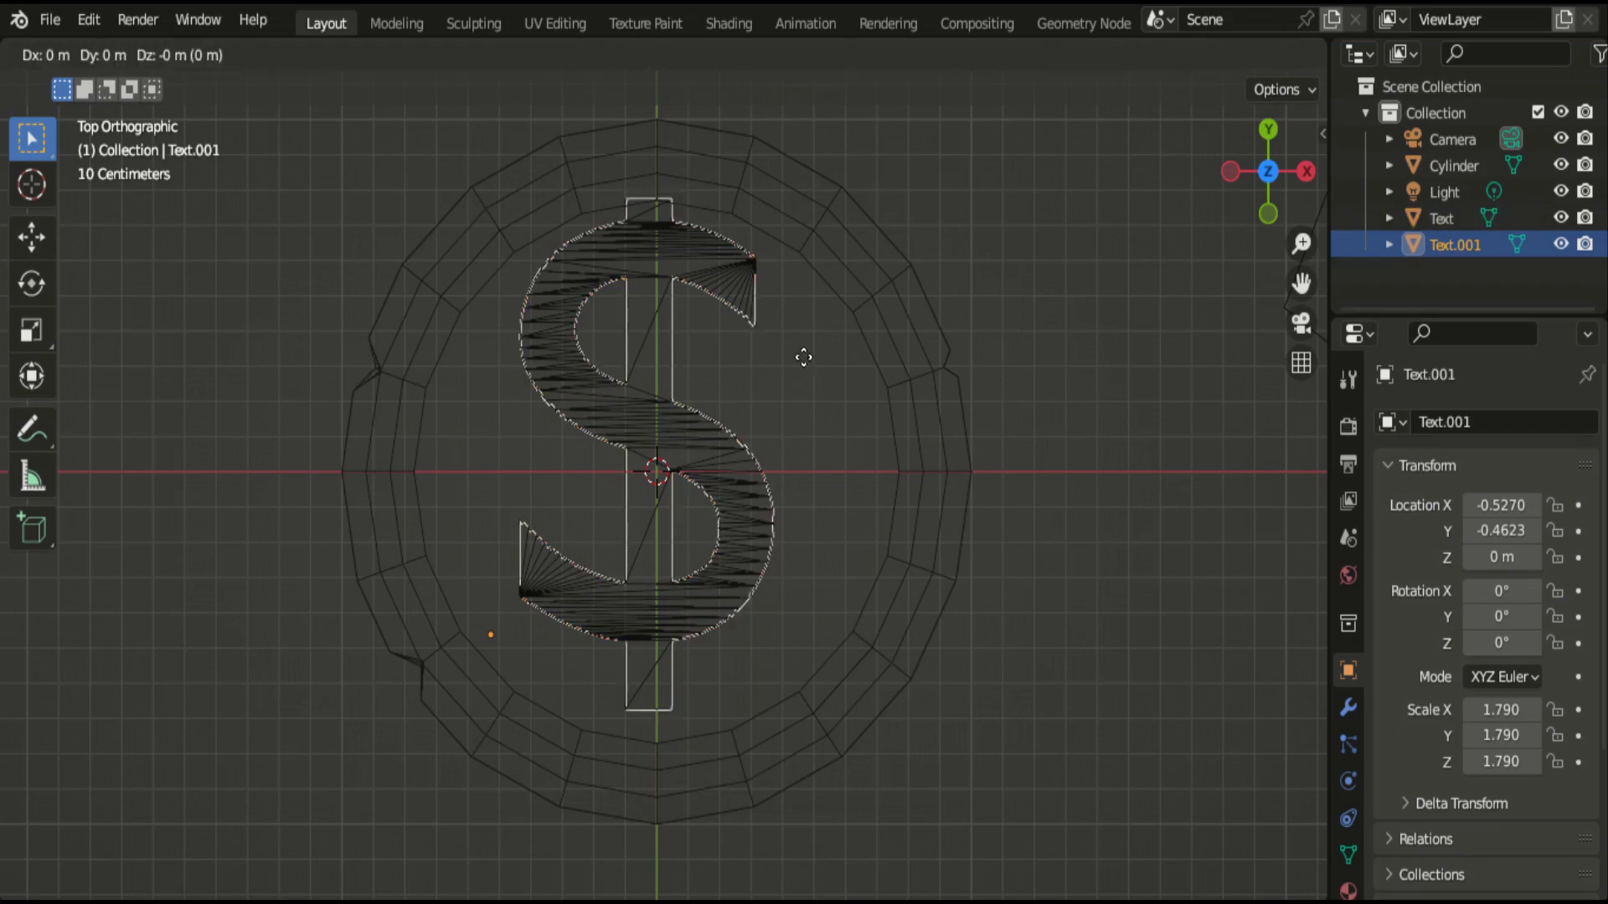
key("r")
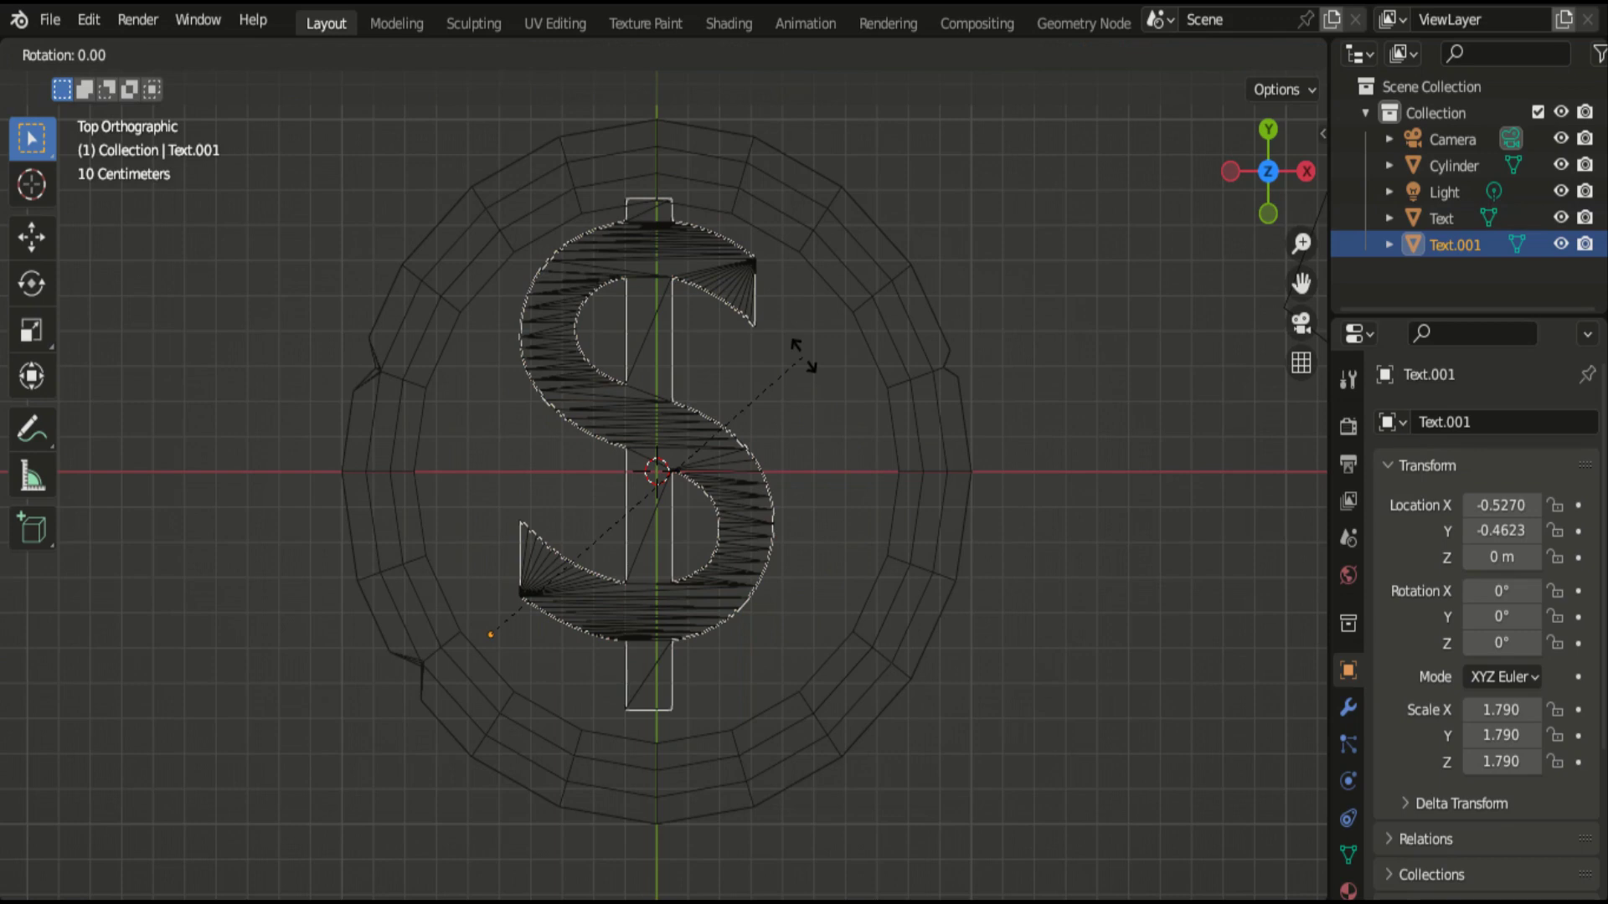
key("y")
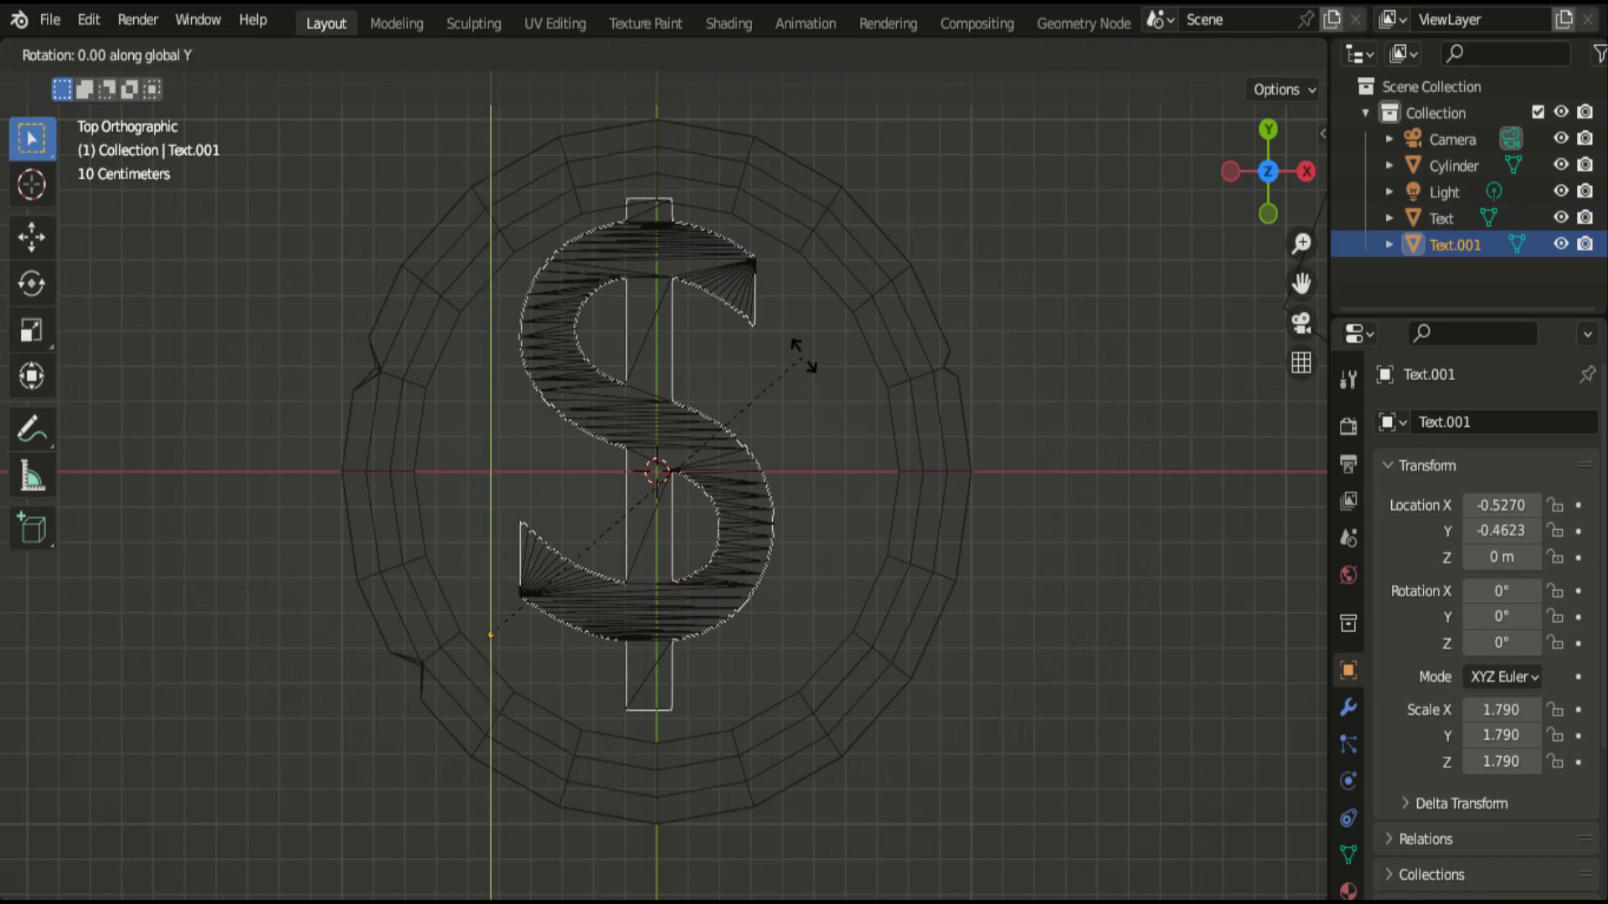
type("18")
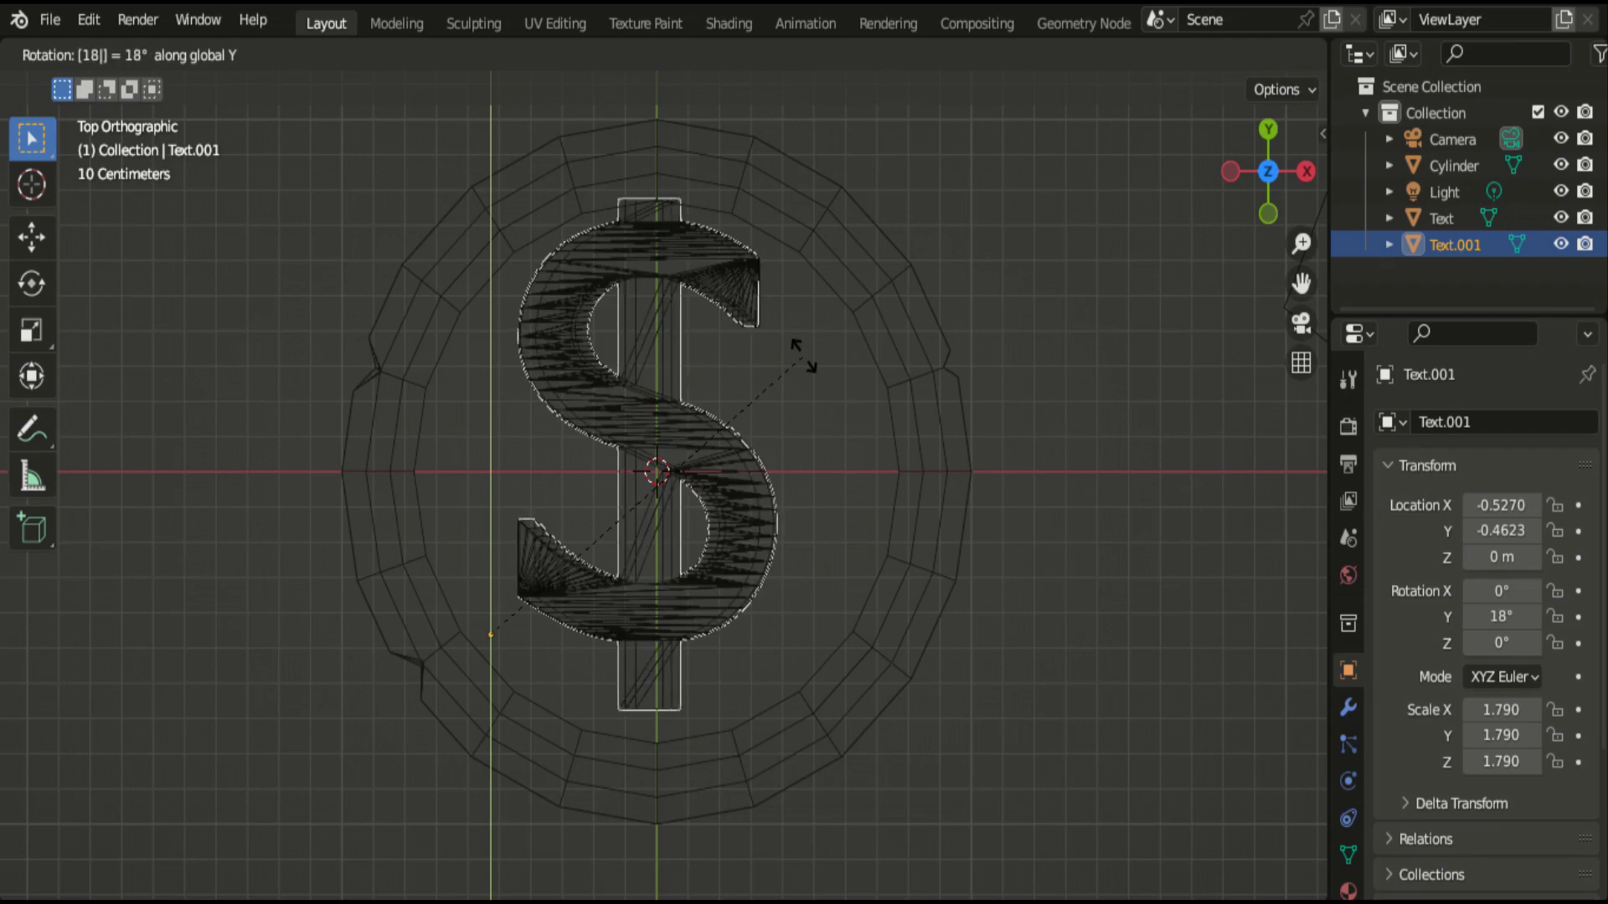
type("0")
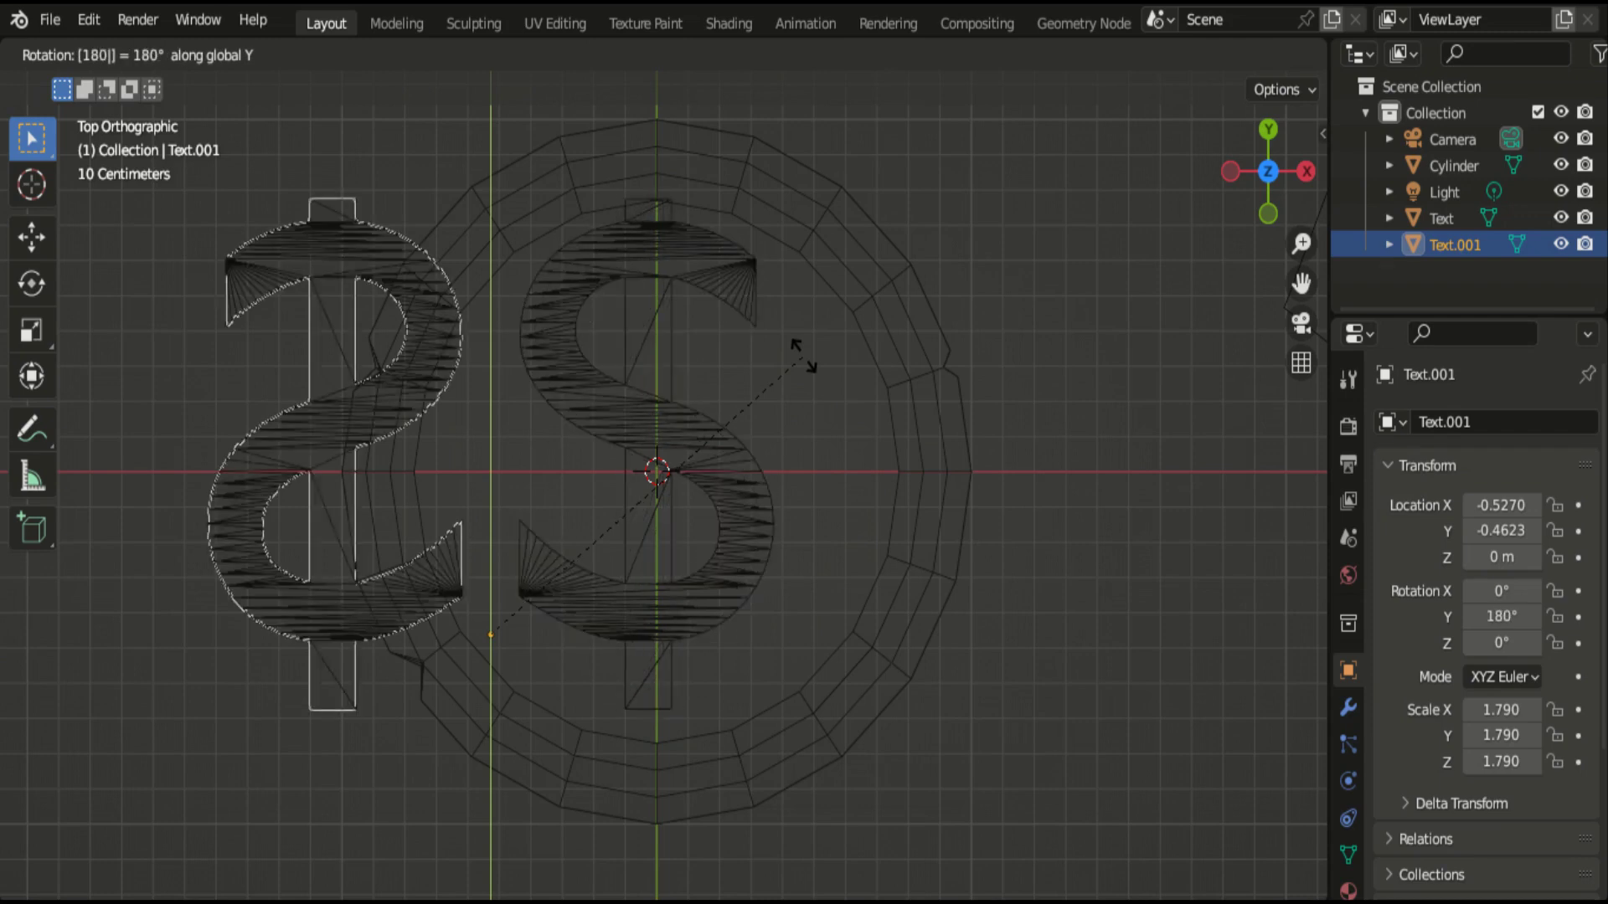
key("Return")
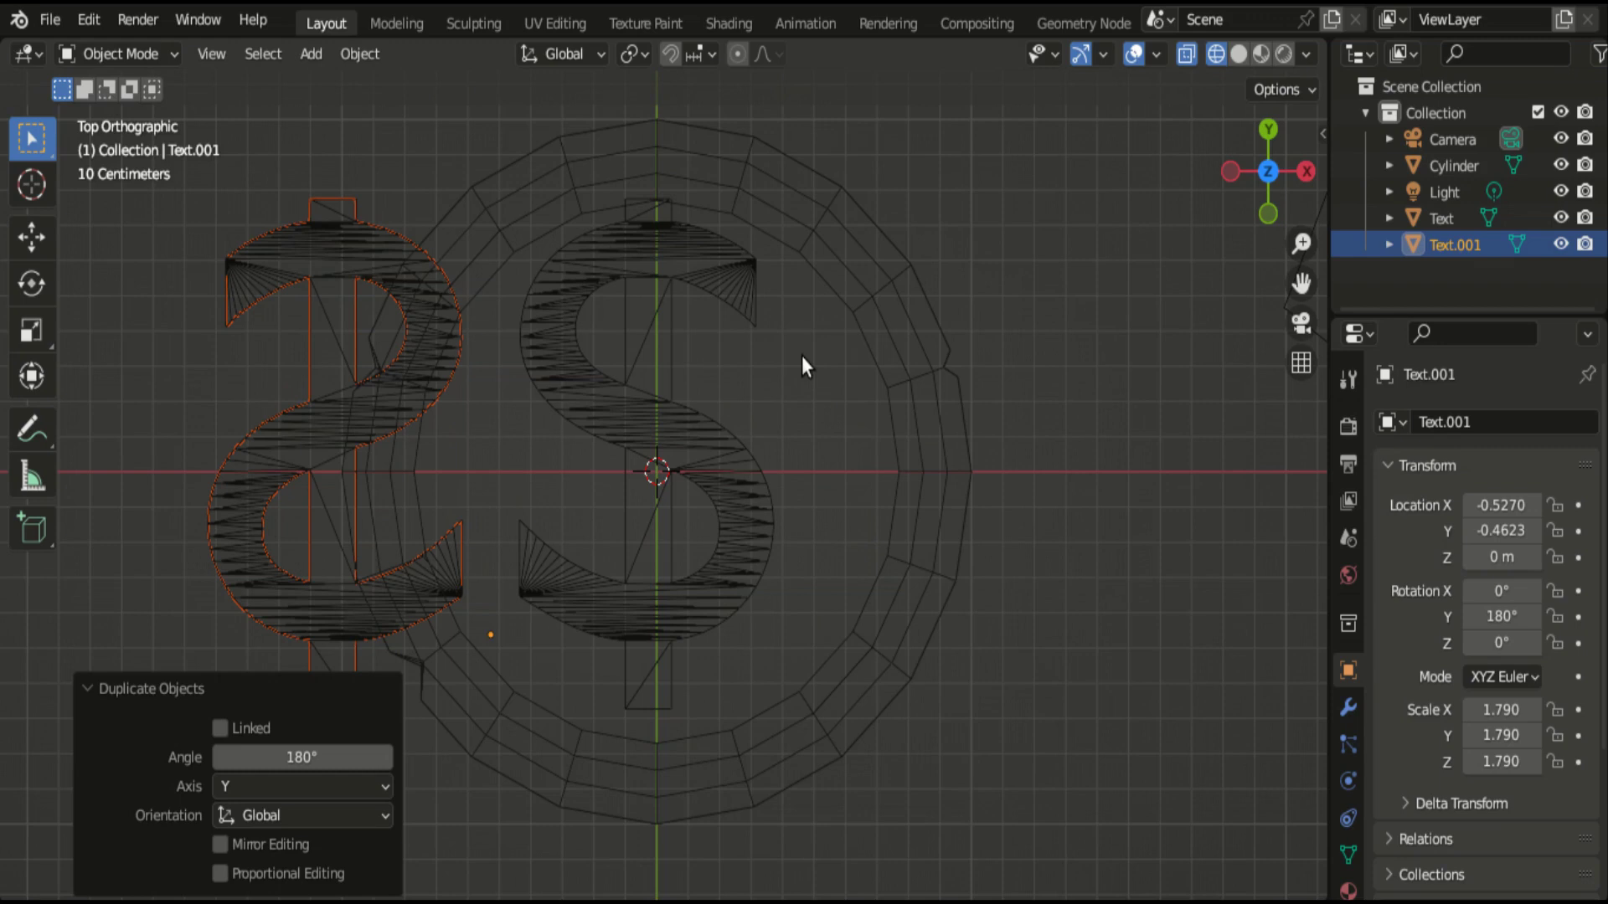
Slide the flipped dollar sign copy 1.0077 m along X to X 0.48066.
key("g")
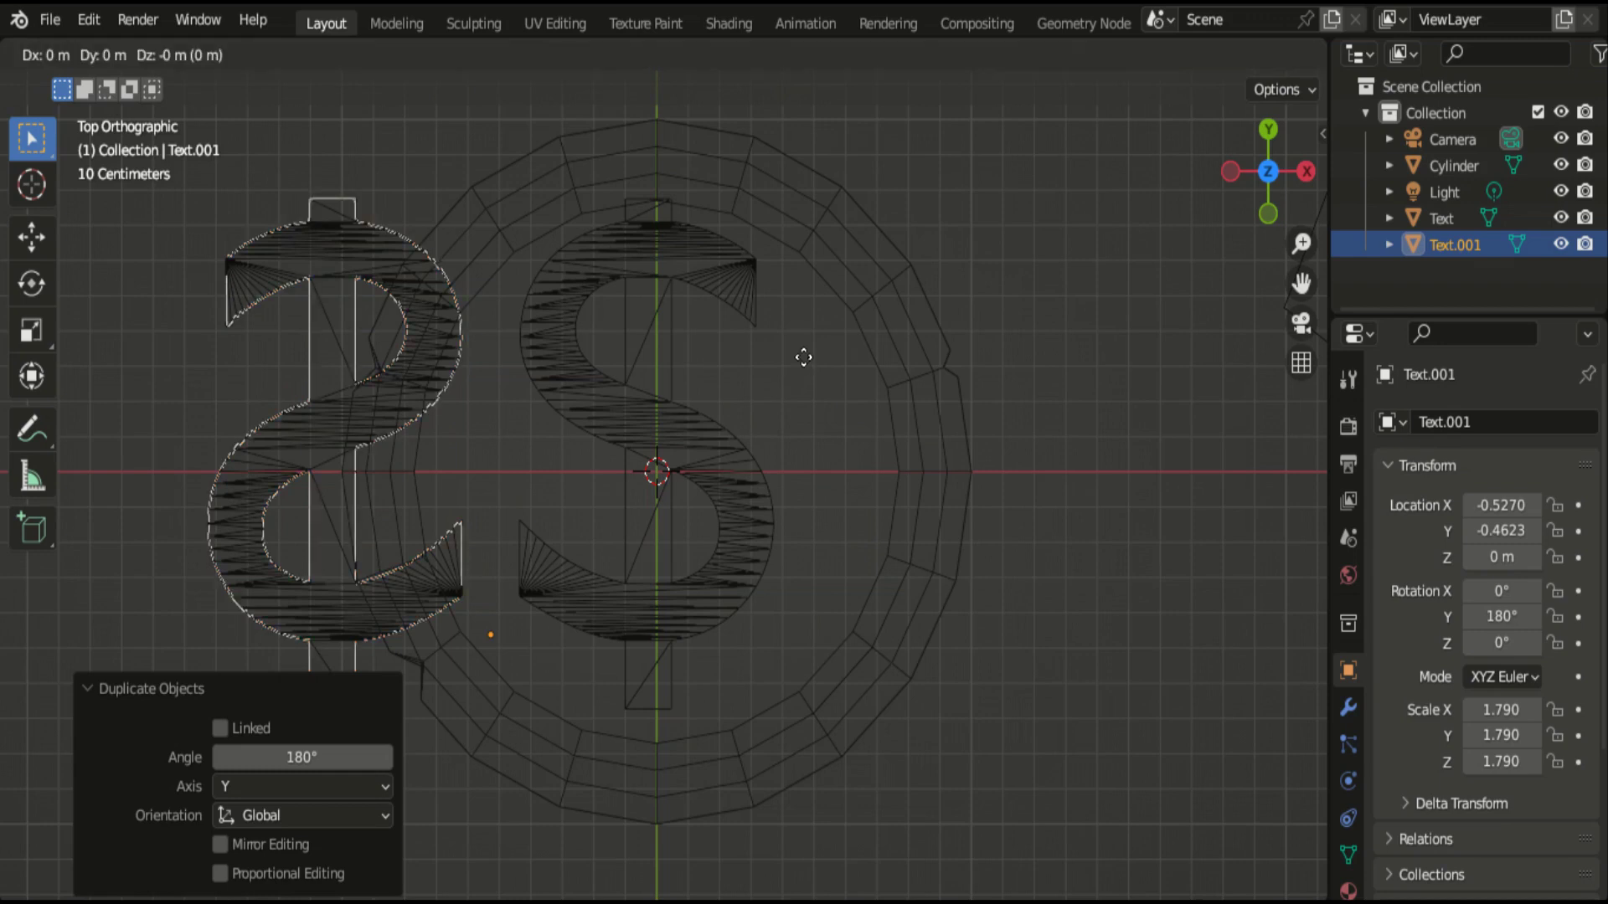
key("x")
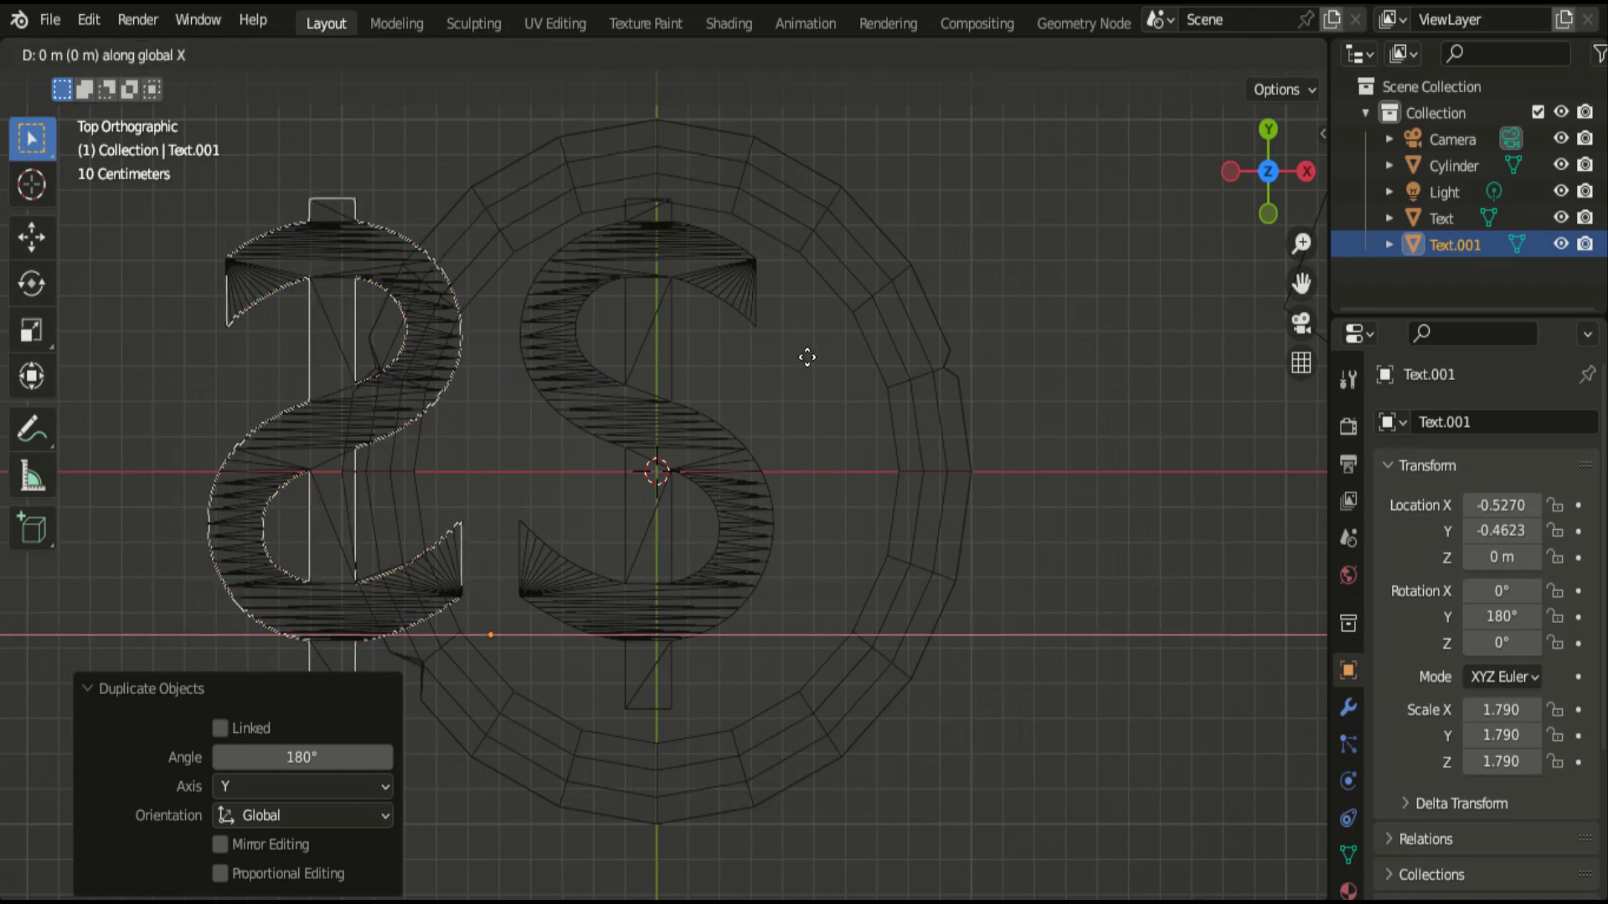
left_click(1121, 354)
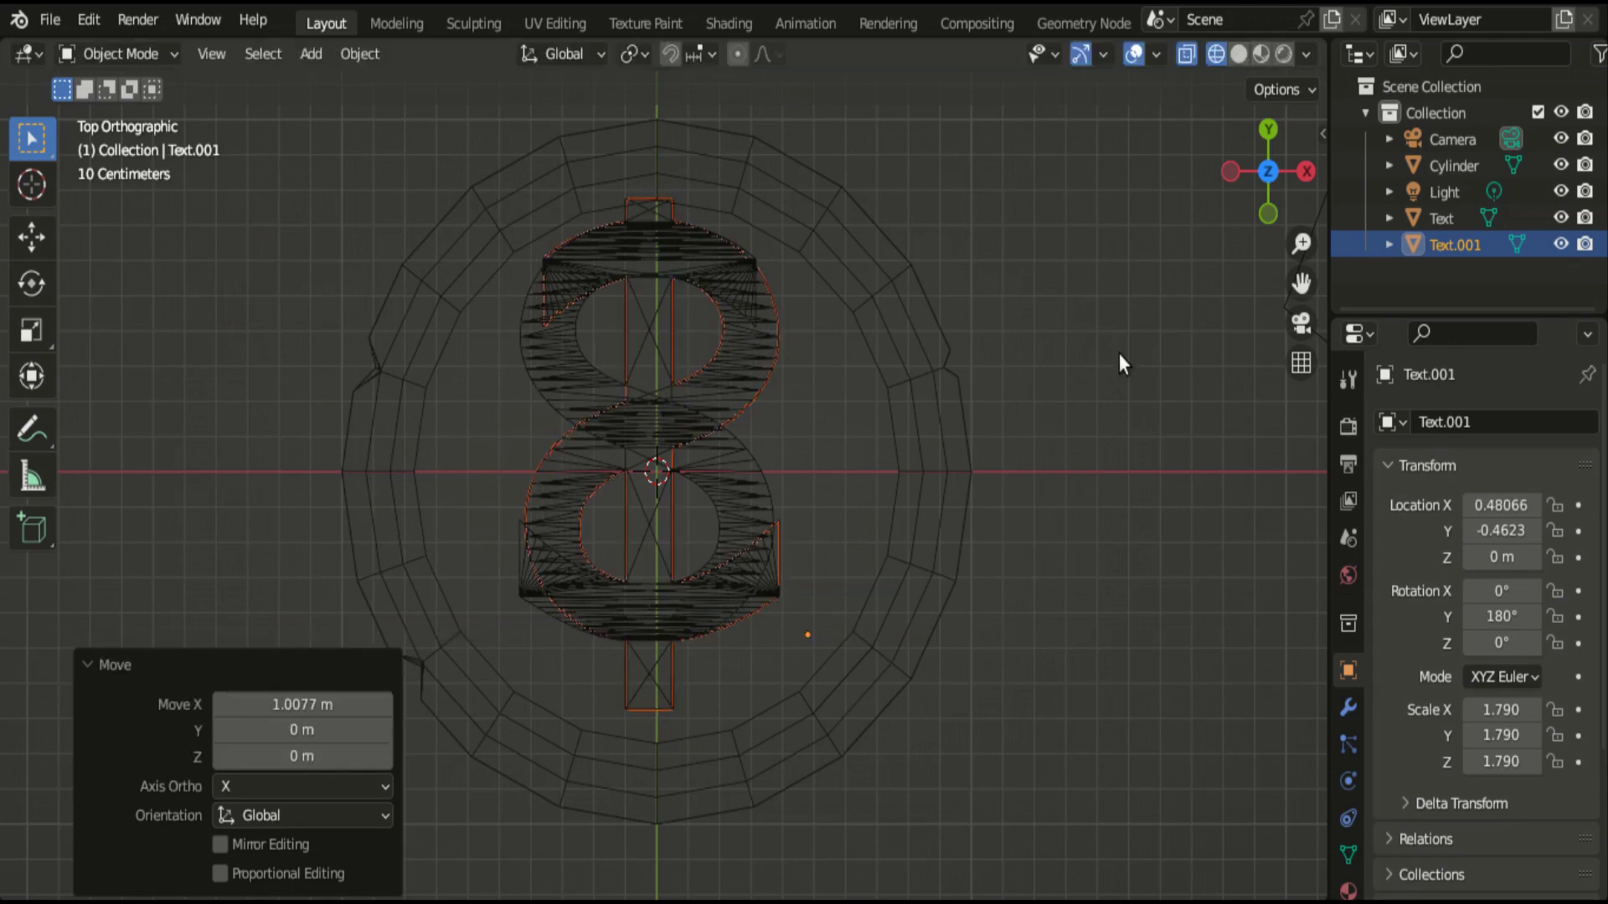
Switch to solid shading and orbit to an angled view of the coin.
left_click(1304, 169)
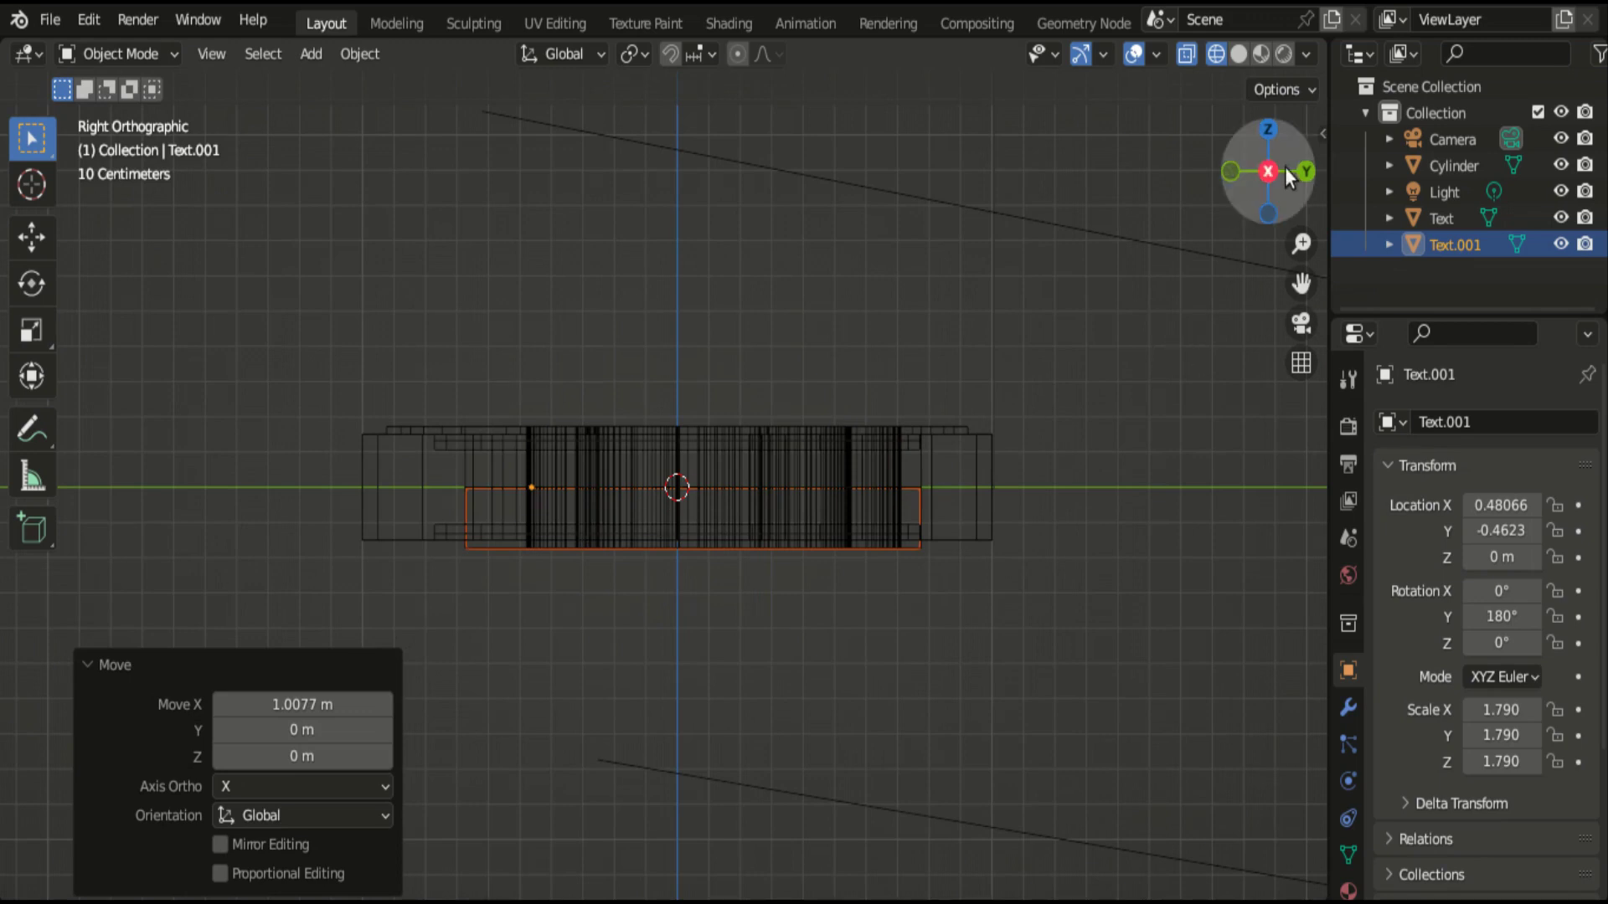
mouse_move(1264, 176)
left_mouse_down()
mouse_move(1215, 276)
mouse_move(1239, 251)
left_mouse_up()
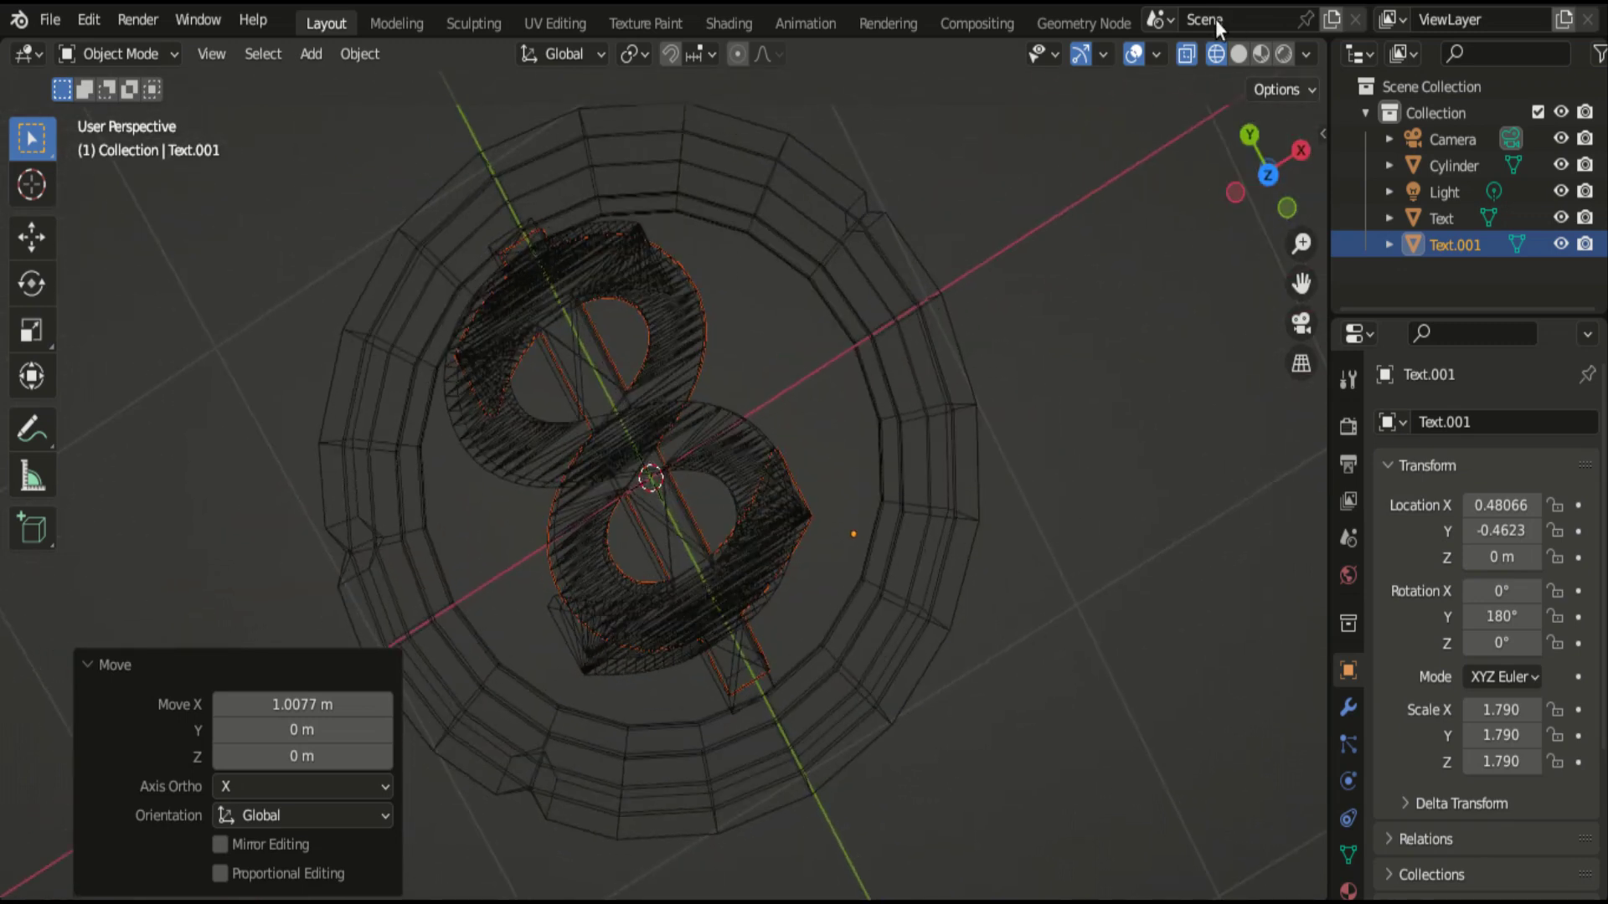
left_click(1239, 54)
mouse_move(1269, 175)
left_mouse_down()
mouse_move(1269, 108)
mouse_move(1281, 219)
left_mouse_up()
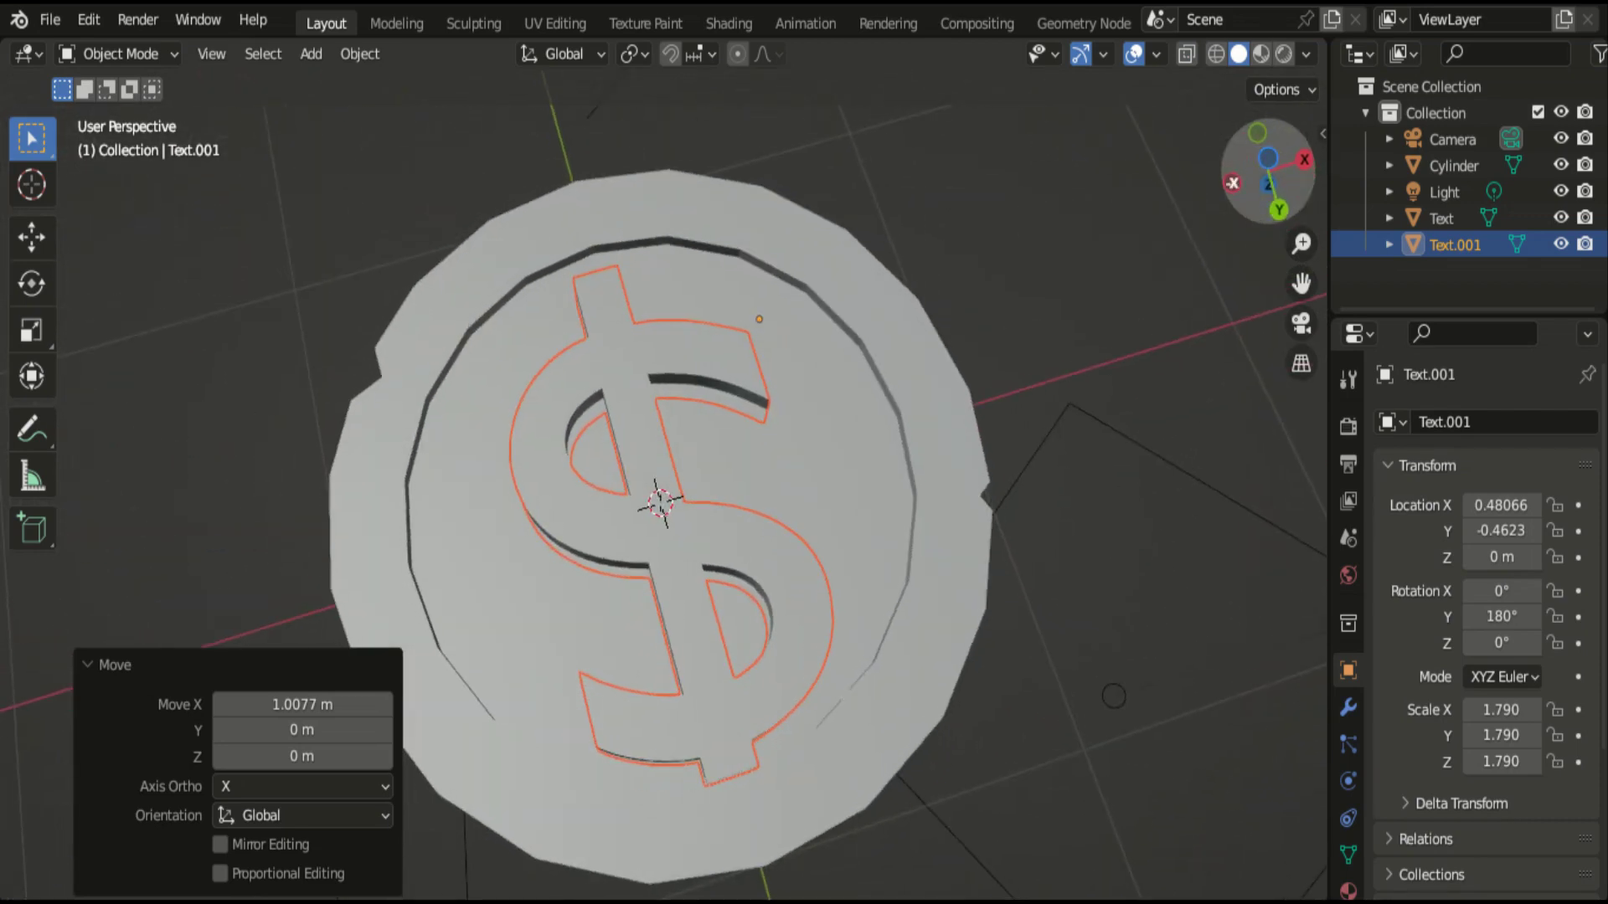
In the Shading workspace, give Text.001 a new yellow material with Metallic 1.0 and Roughness 0.5.
left_click(731, 23)
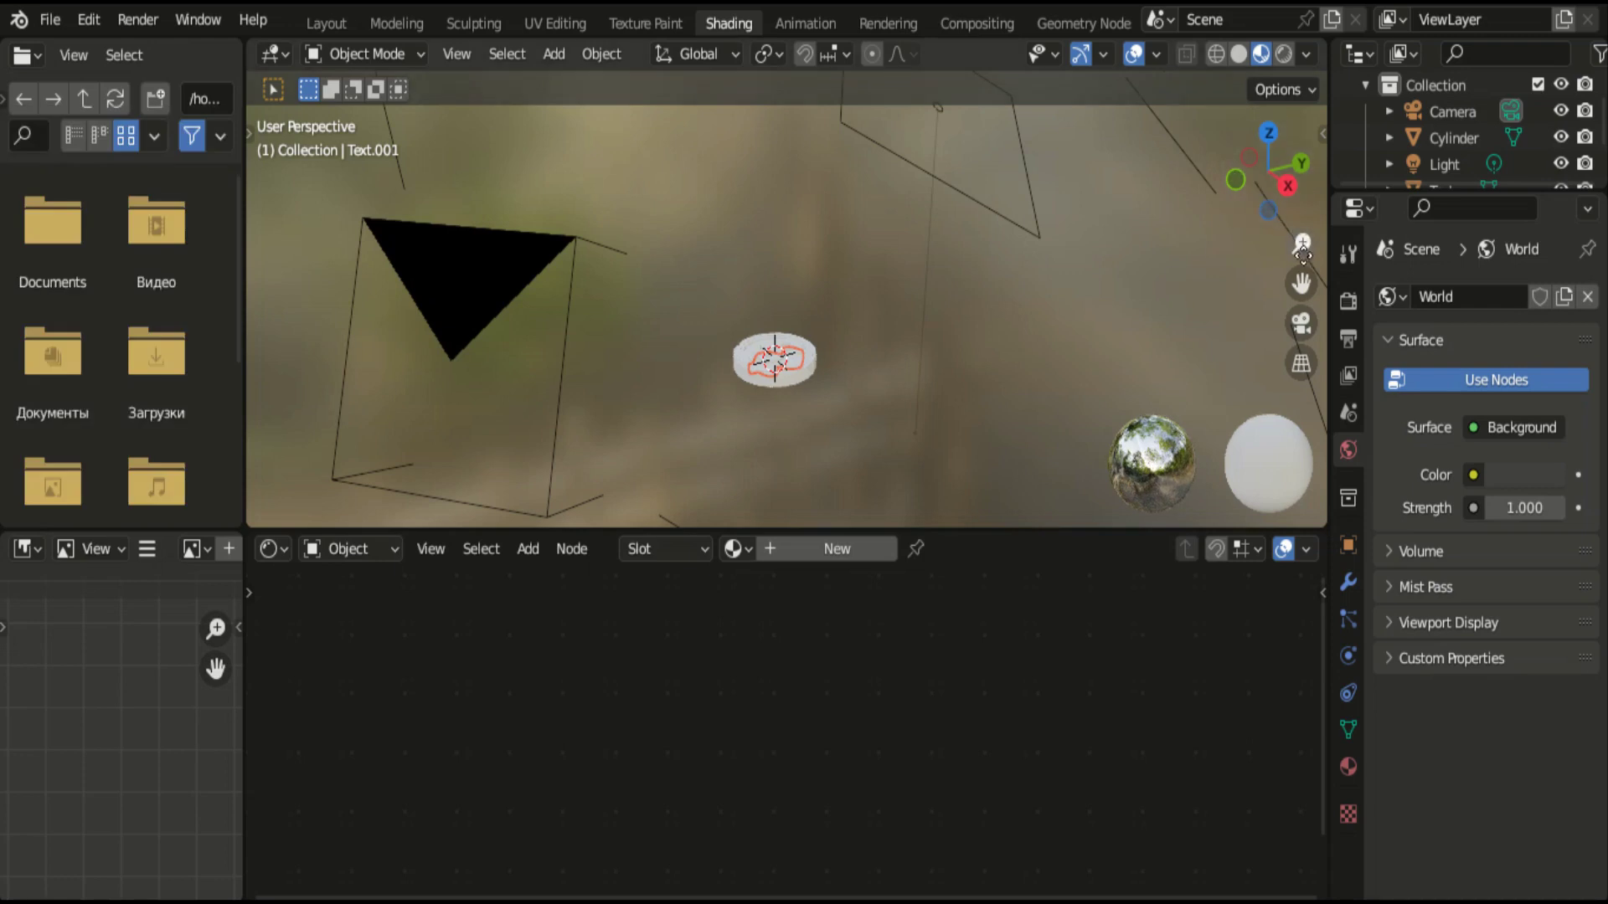
mouse_move(1302, 243)
left_mouse_down()
mouse_move(1301, 209)
mouse_move(1191, 208)
left_mouse_up()
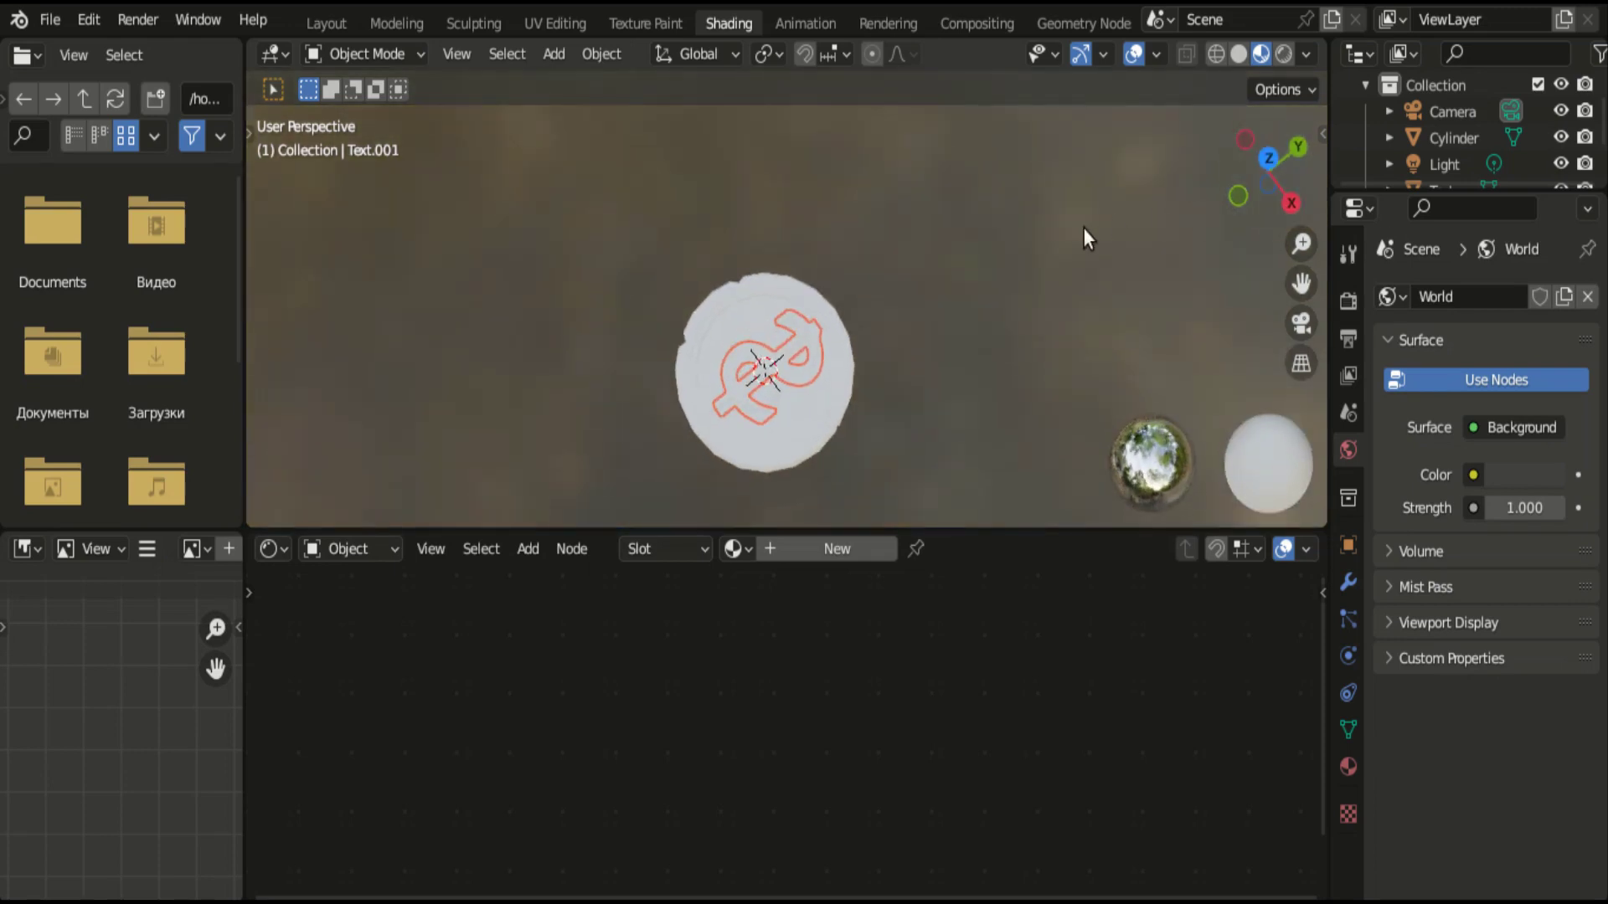
left_click(827, 551)
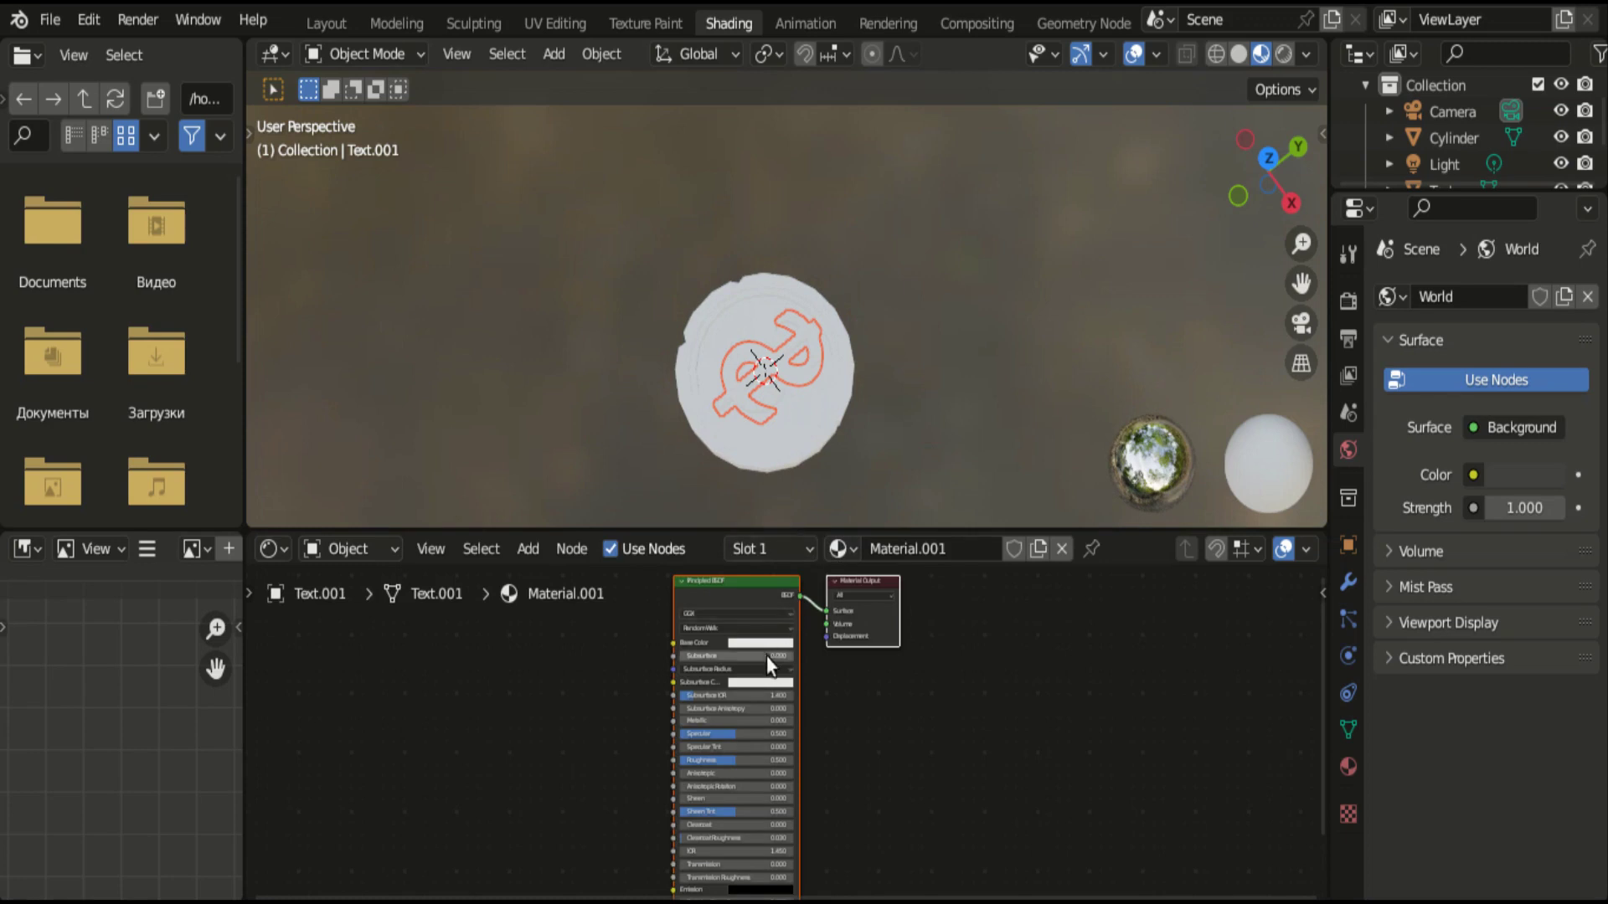
left_click(757, 644)
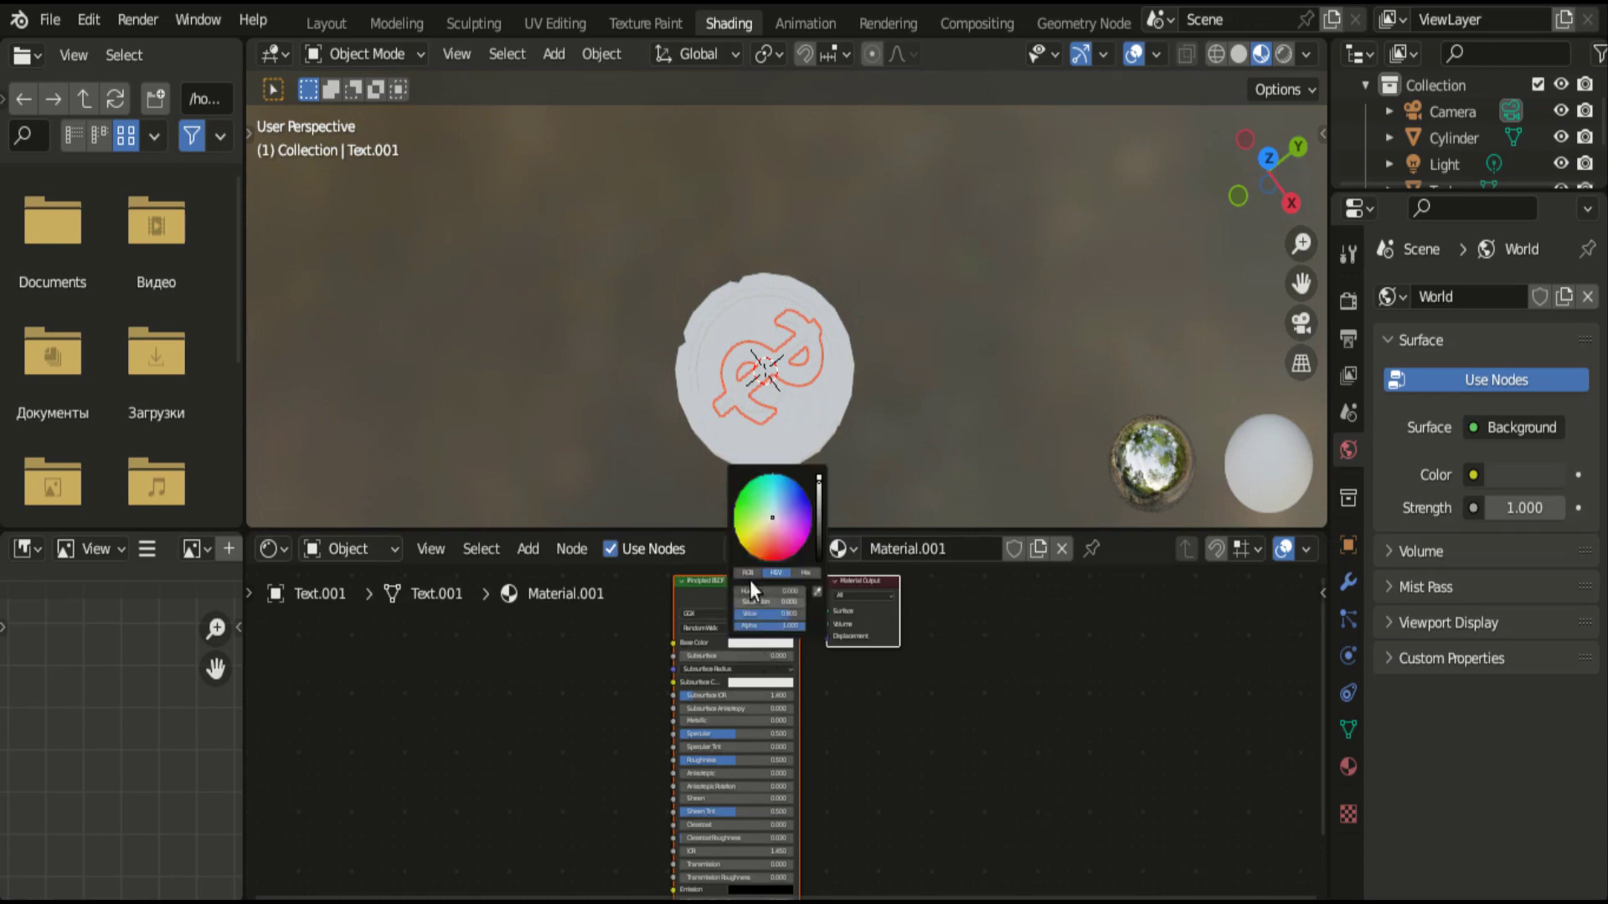
left_click(757, 530)
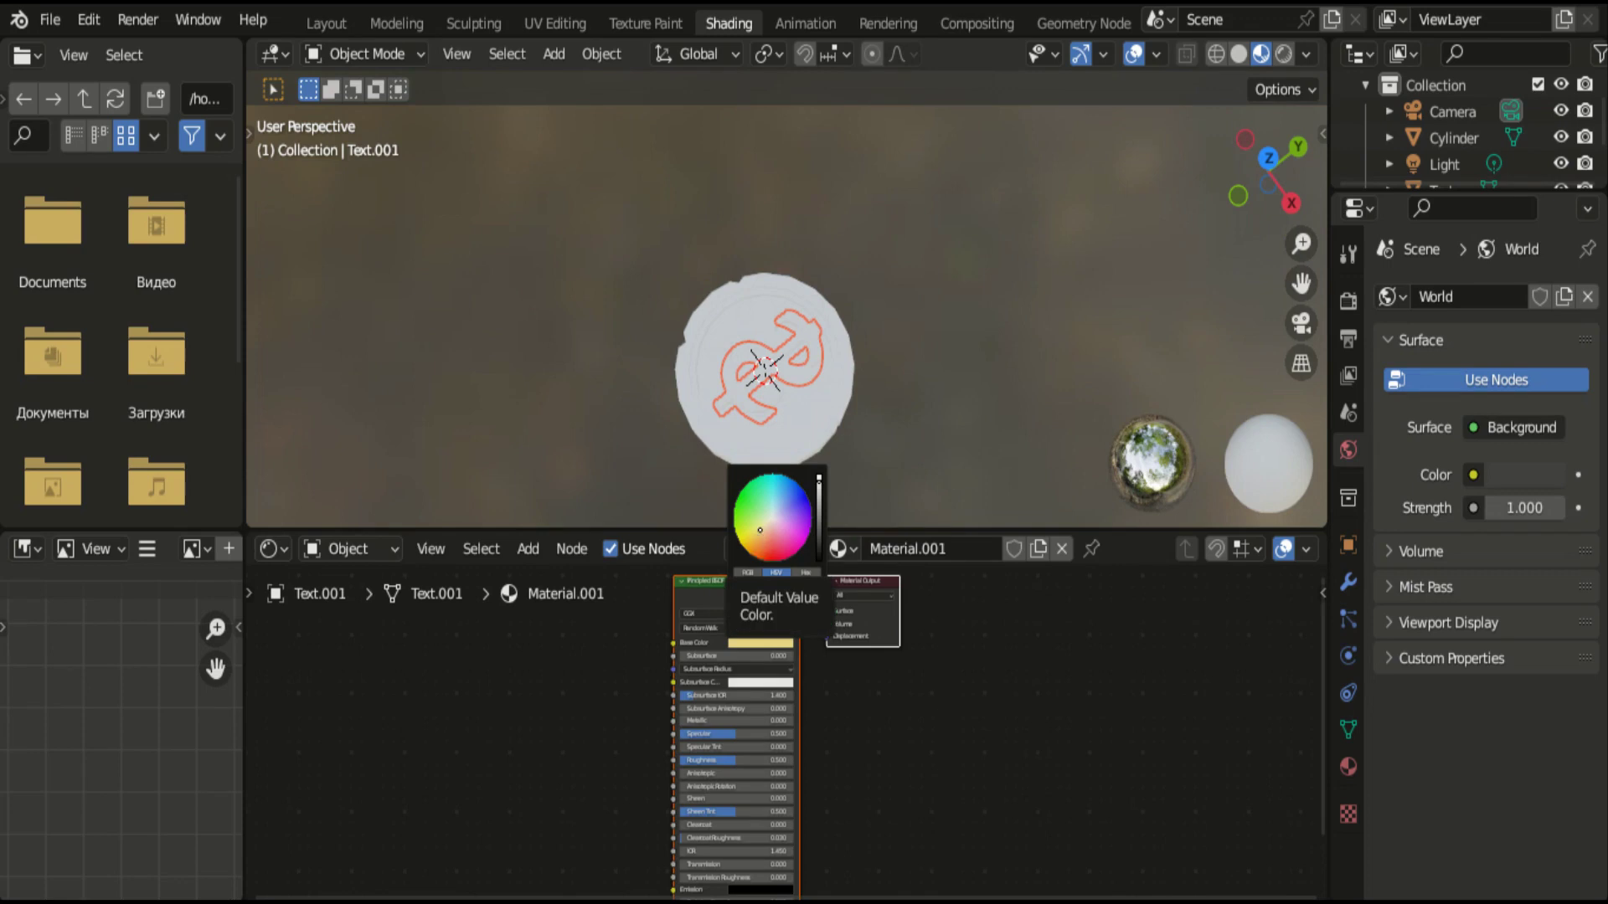
left_click(756, 541)
left_click(755, 534)
left_click(746, 536)
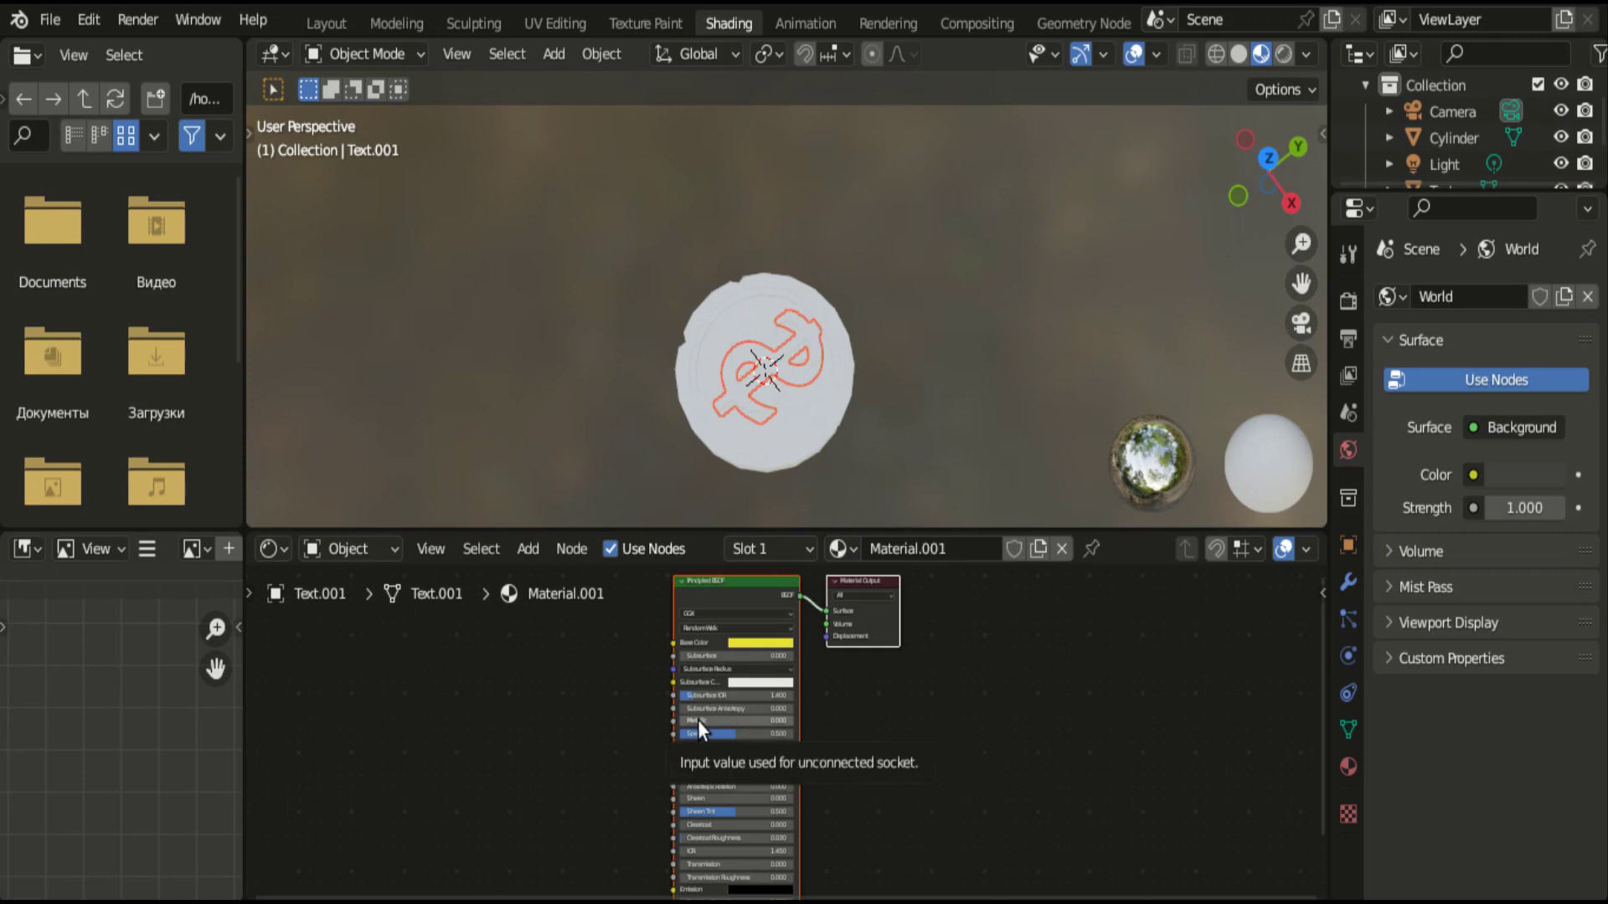
left_click_drag(692, 720, 792, 720)
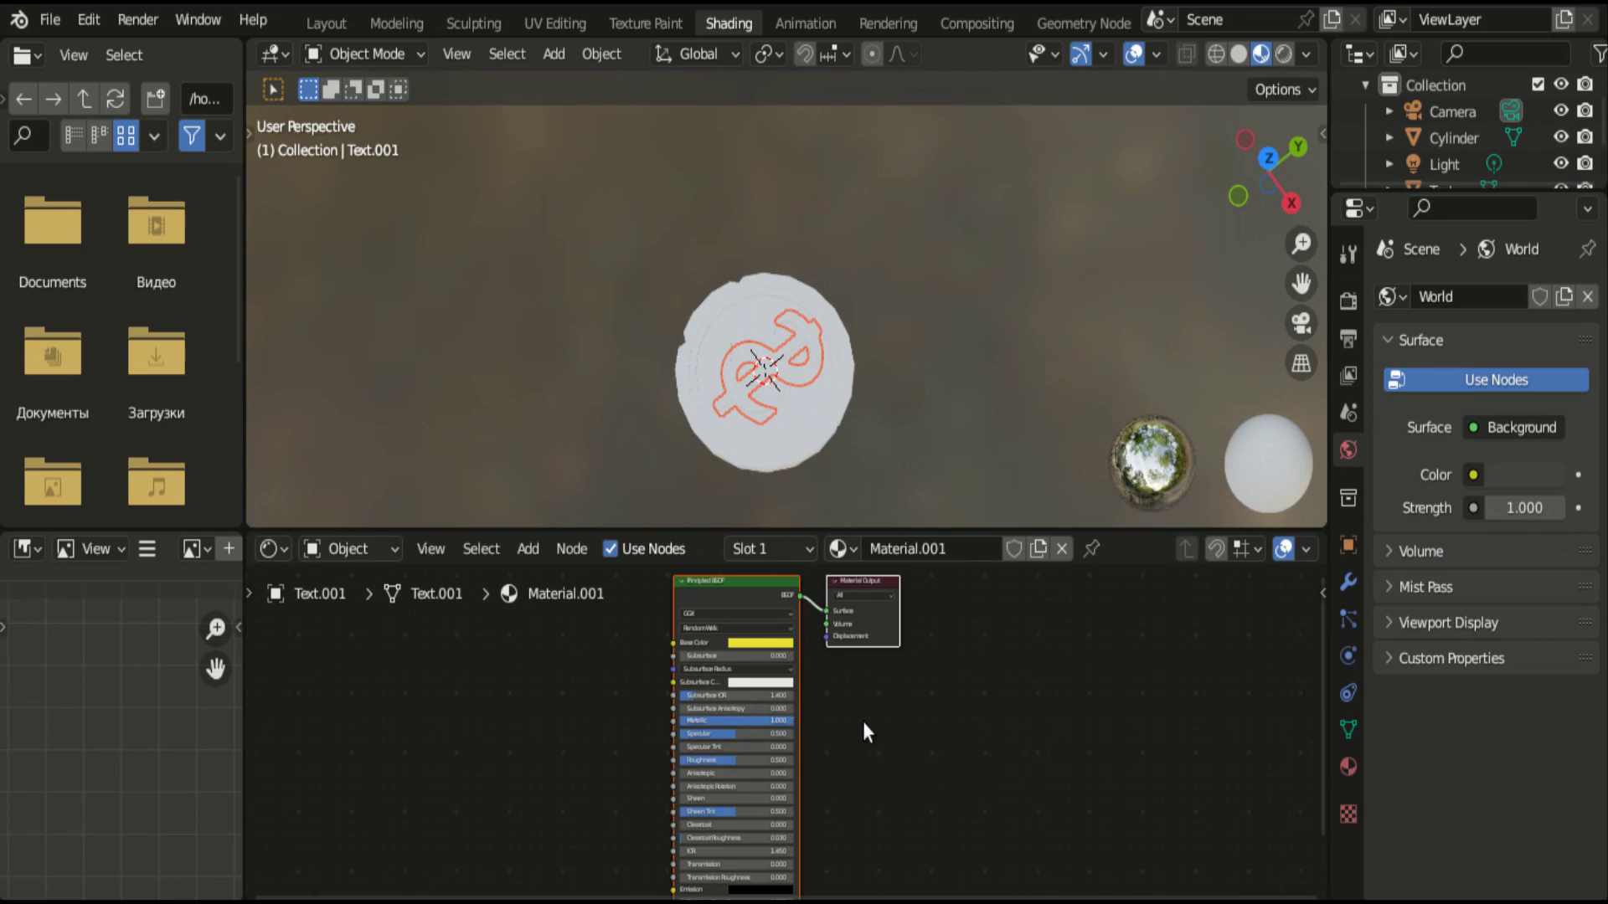
left_click_drag(737, 759, 710, 760)
left_click(324, 22)
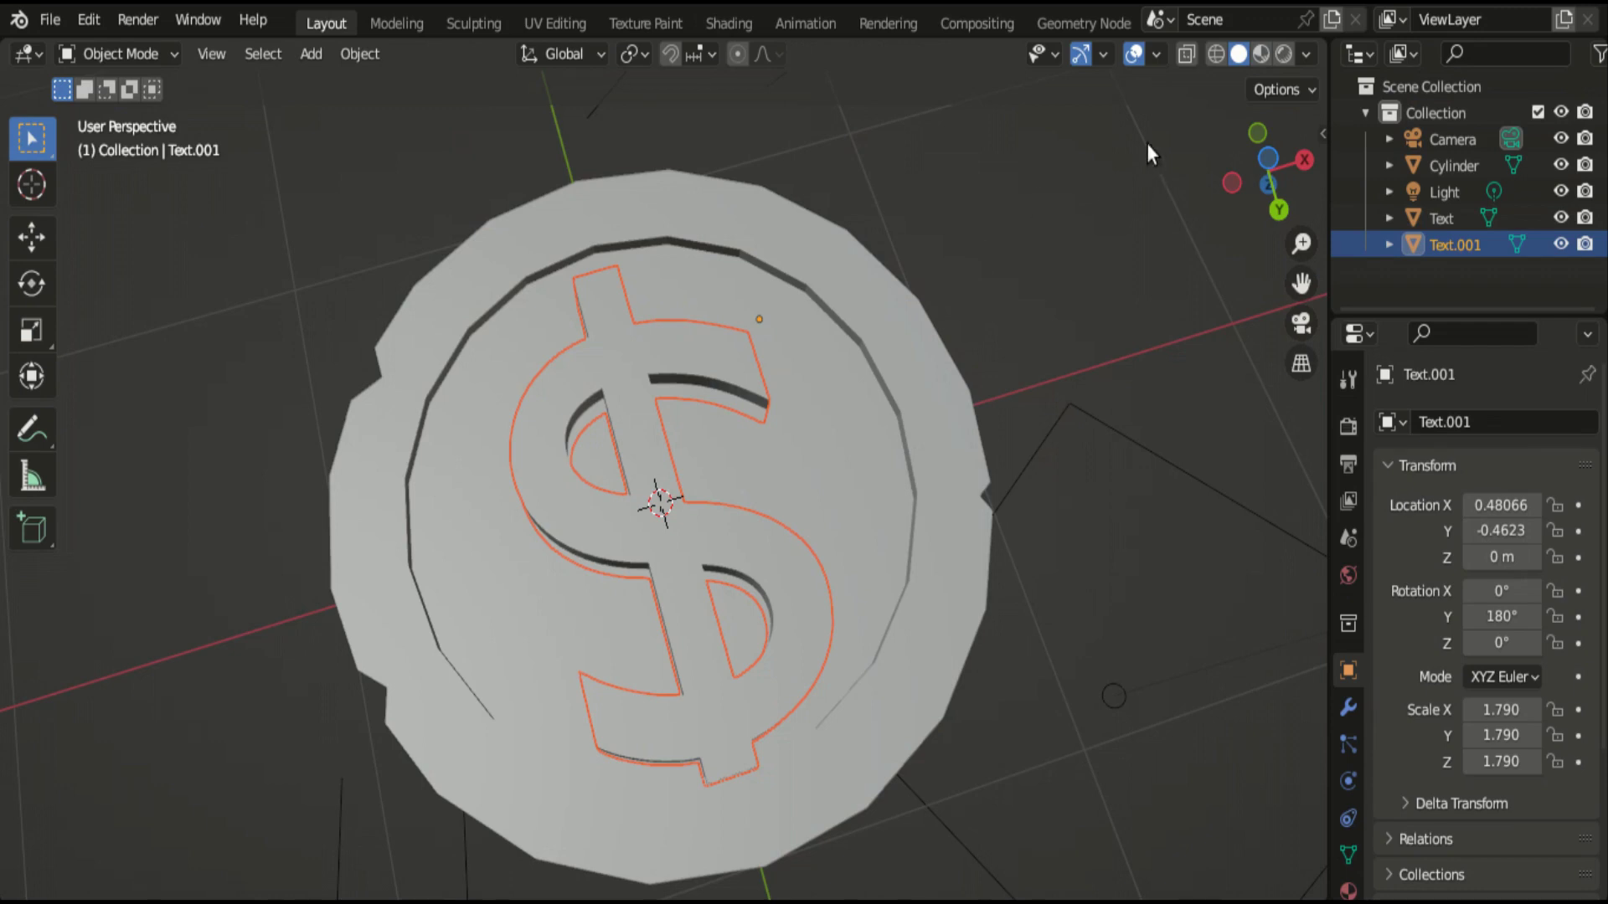
Select Cylinder, Text and Text.001, then Join them into Text.001.
left_click(1222, 62)
left_click_drag(1146, 128, 450, 756)
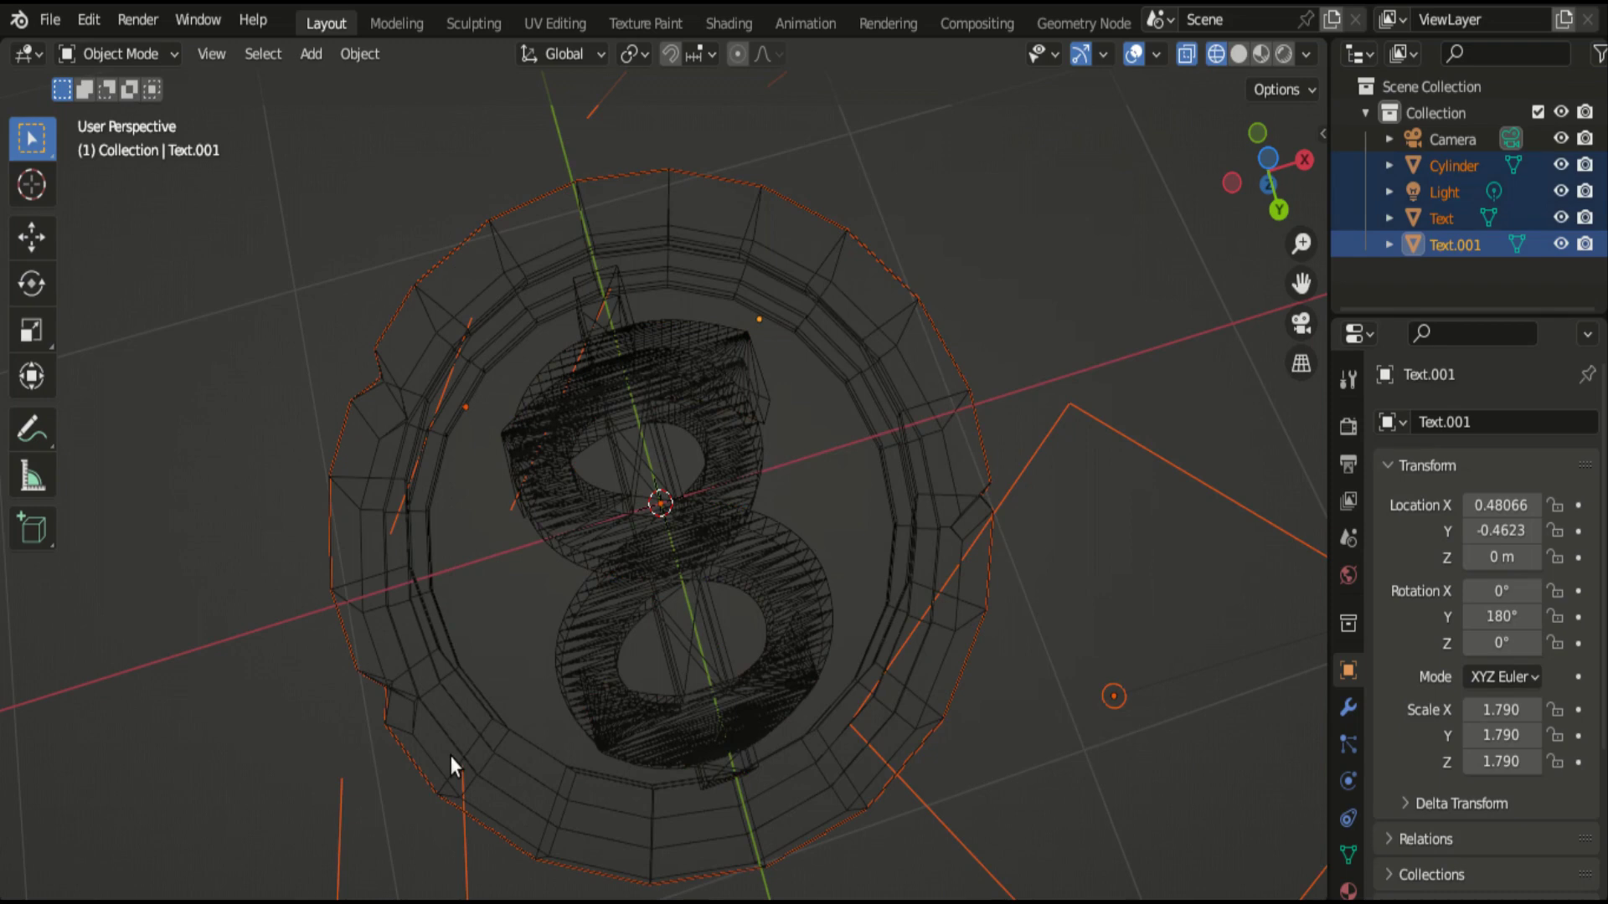
left_click(888, 244, "shift")
left_click_drag(925, 193, 589, 504)
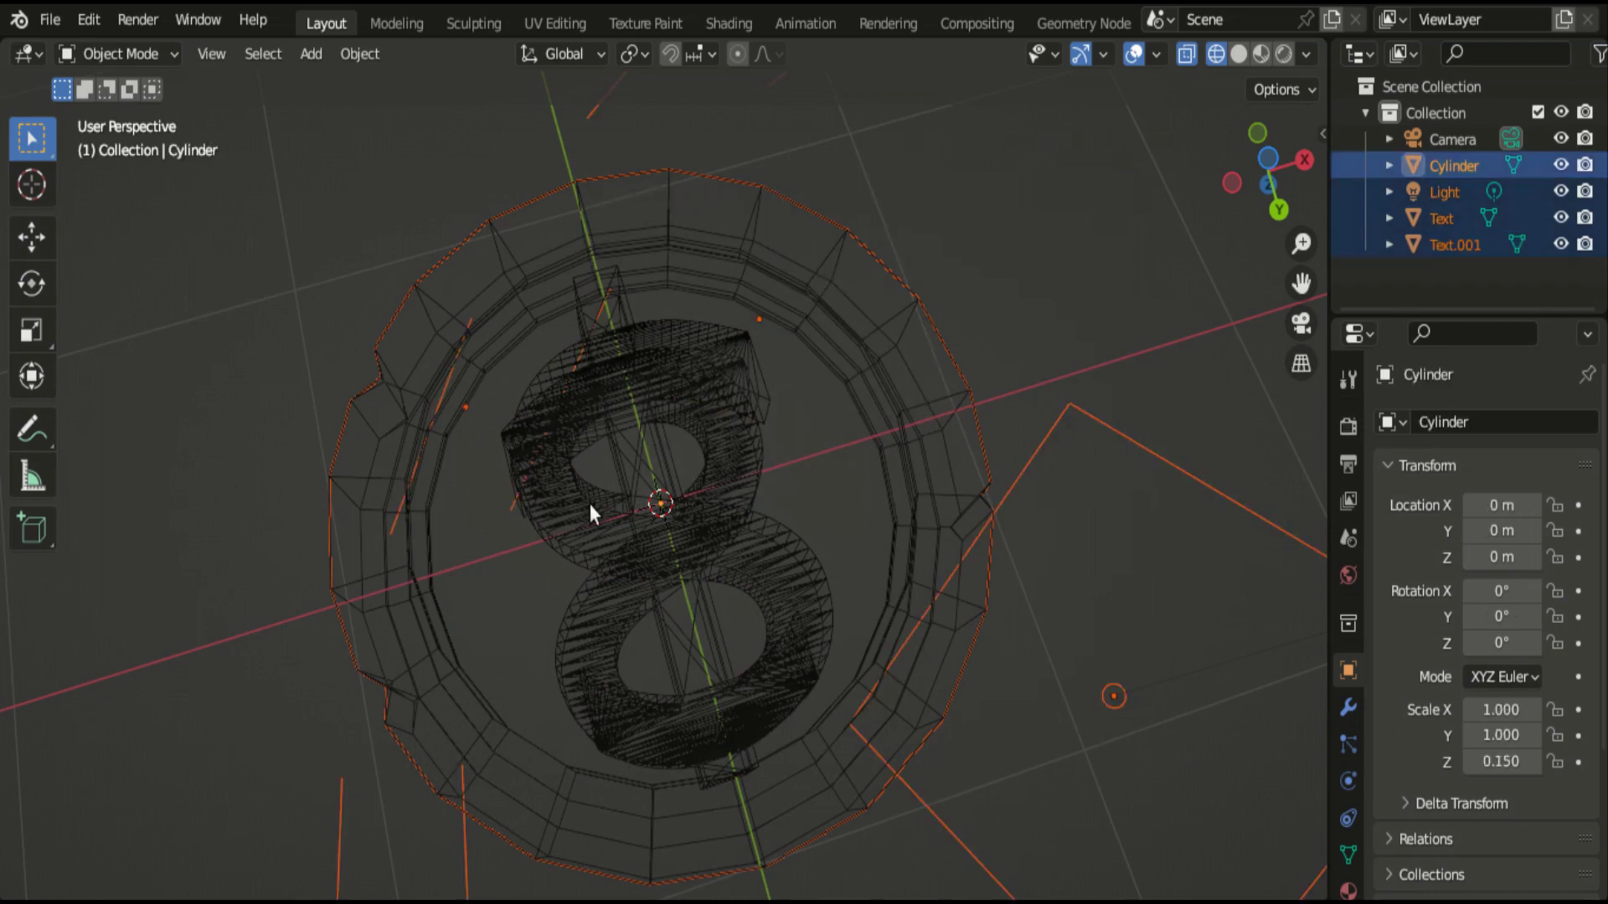
left_click(822, 299)
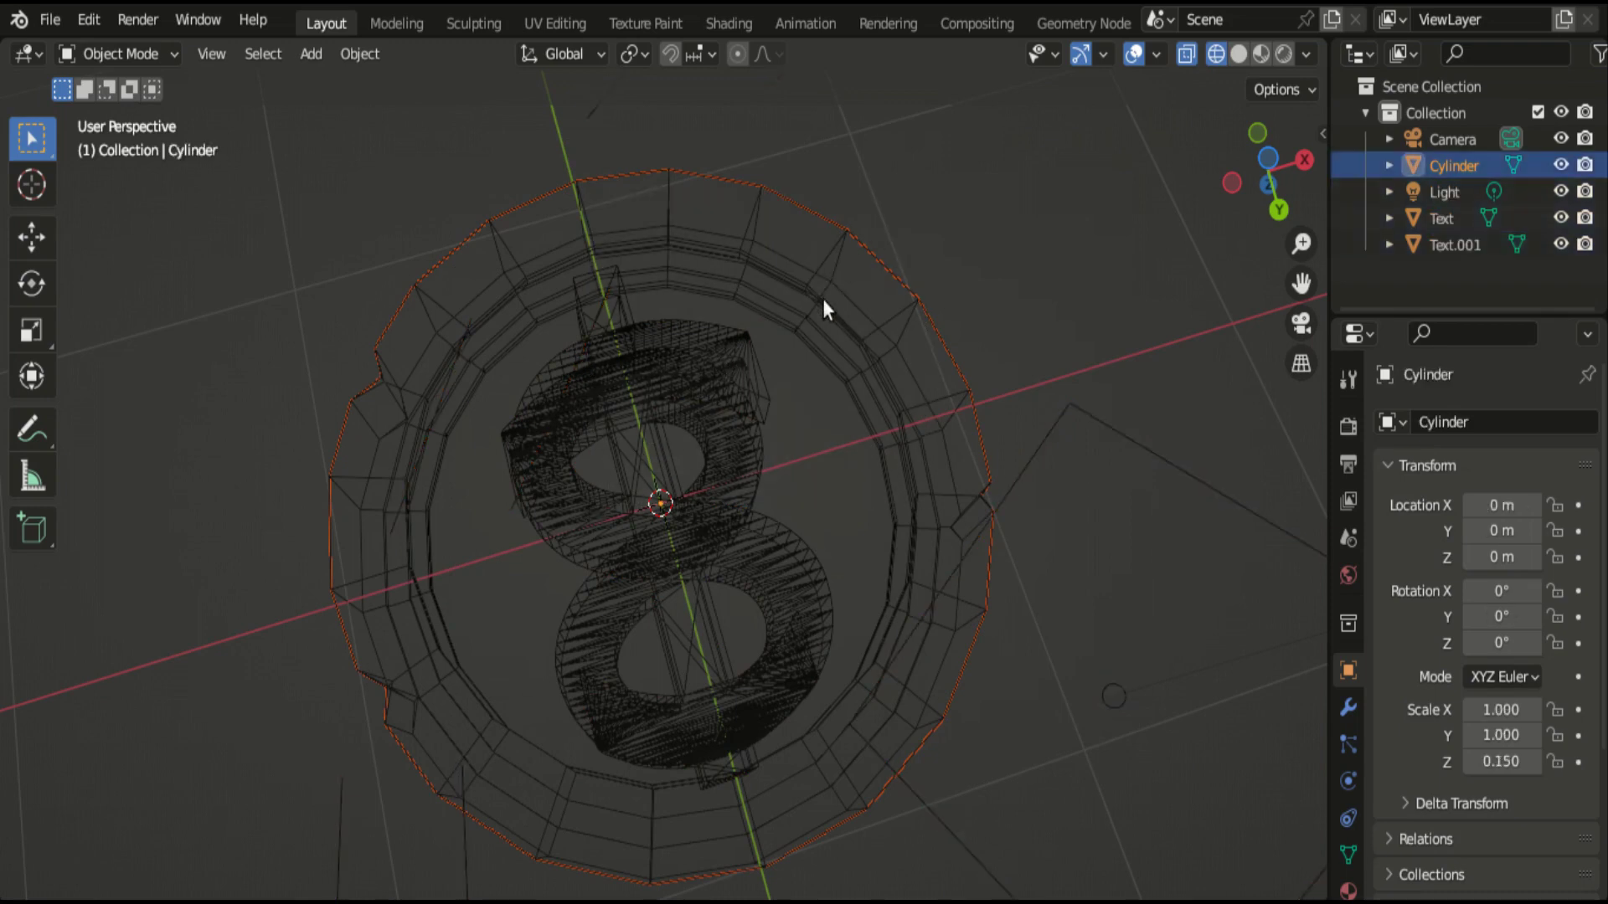
left_click(737, 469, "shift")
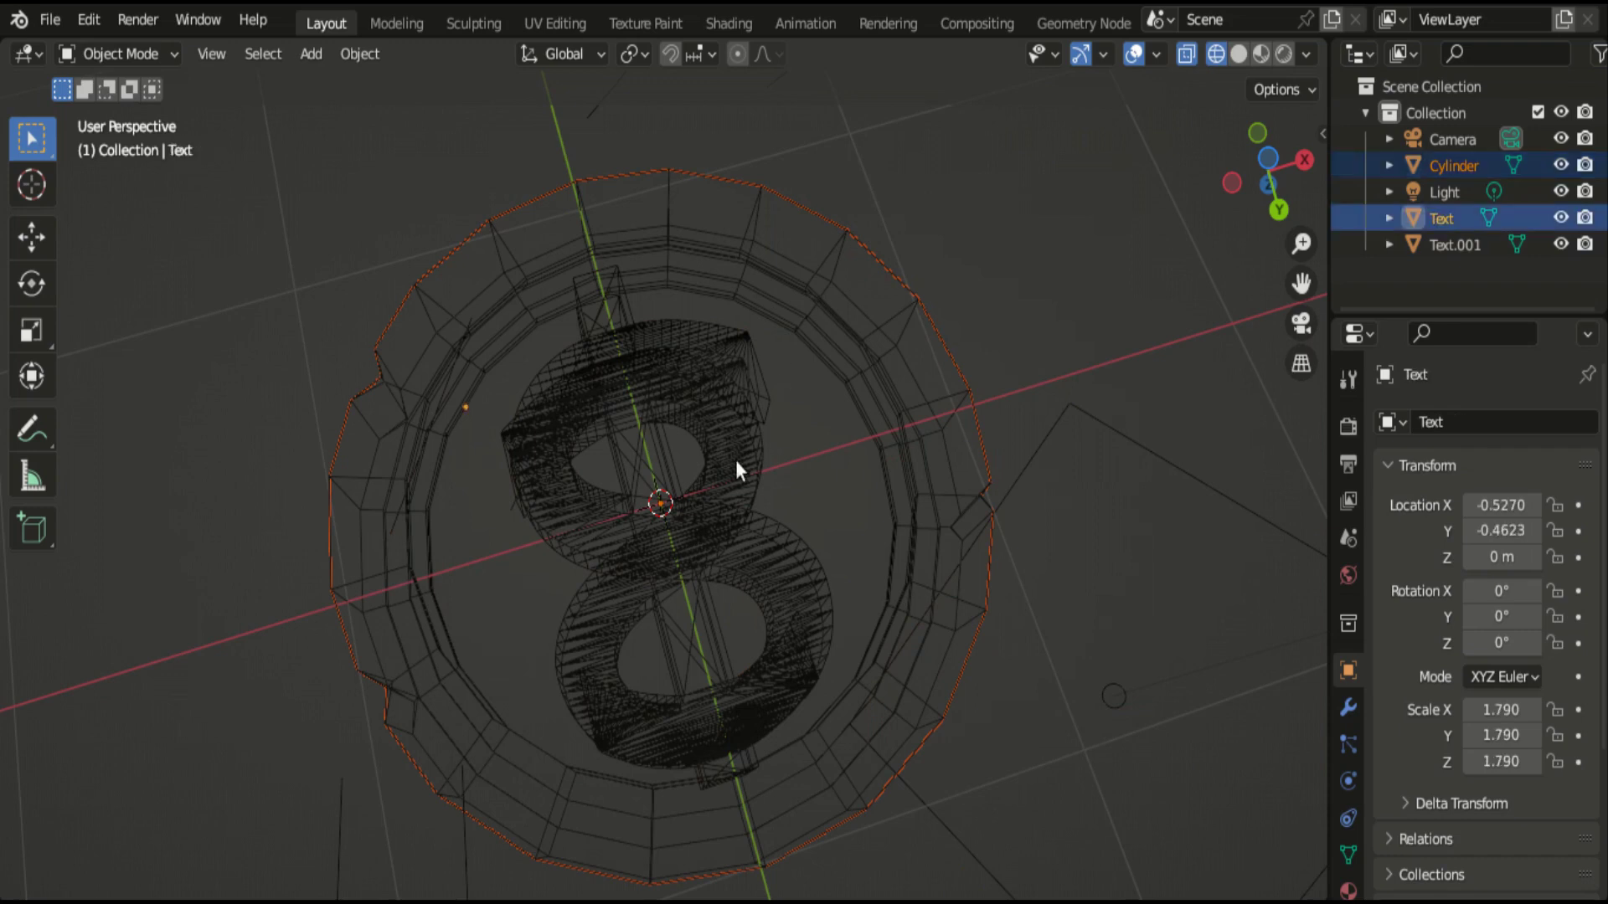
left_click(1237, 54)
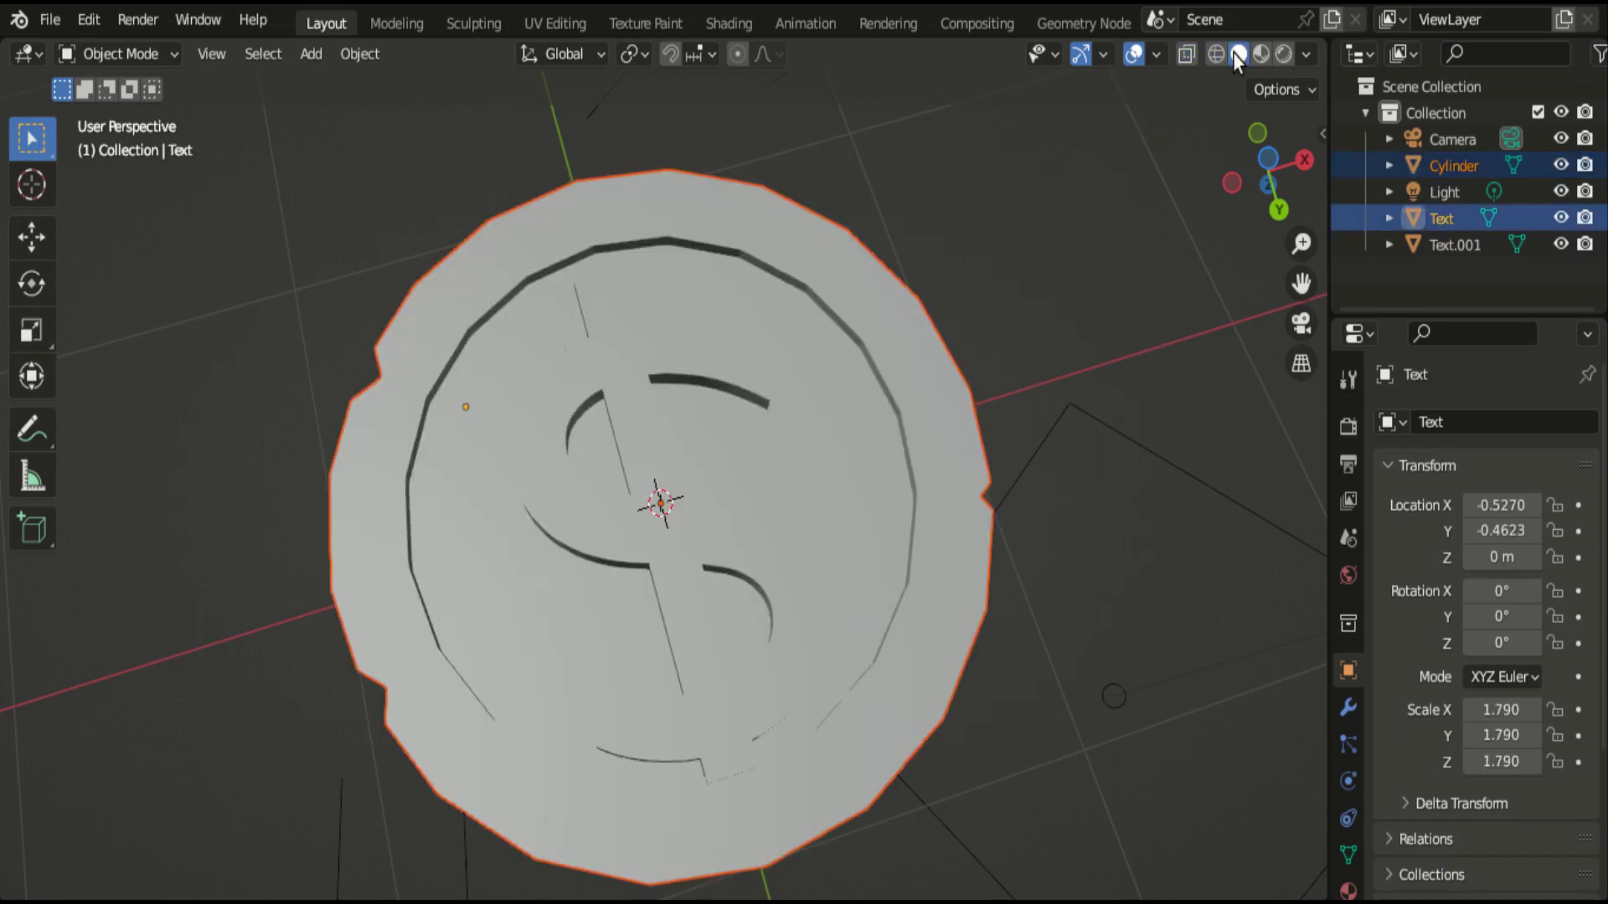
left_click(712, 360, "shift")
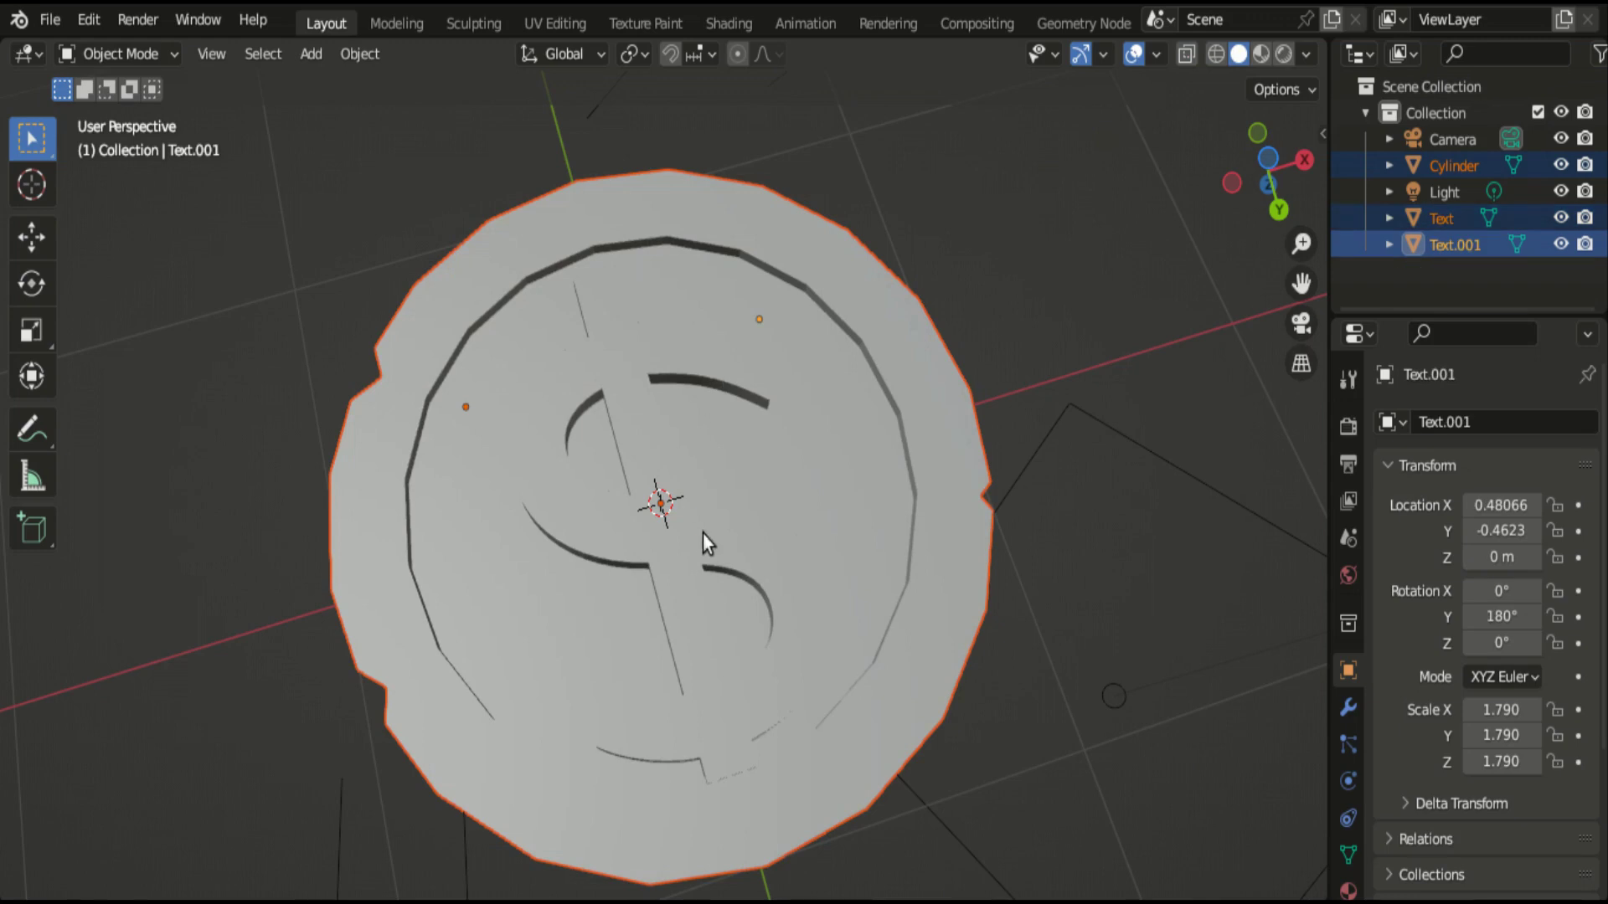
right_click(881, 362)
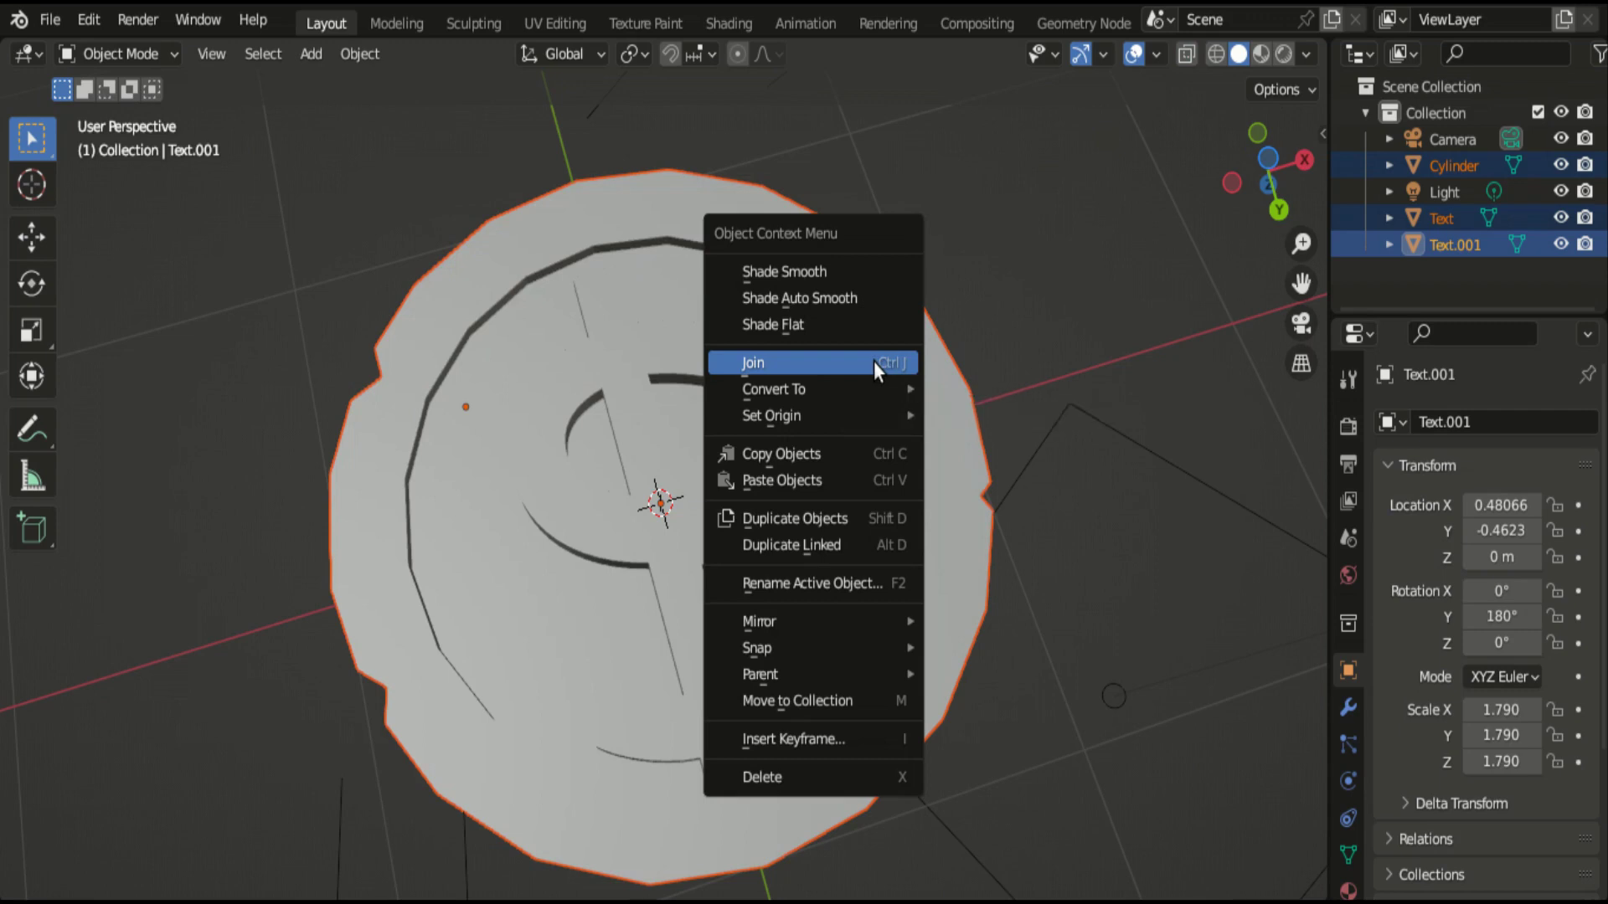
left_click(873, 366)
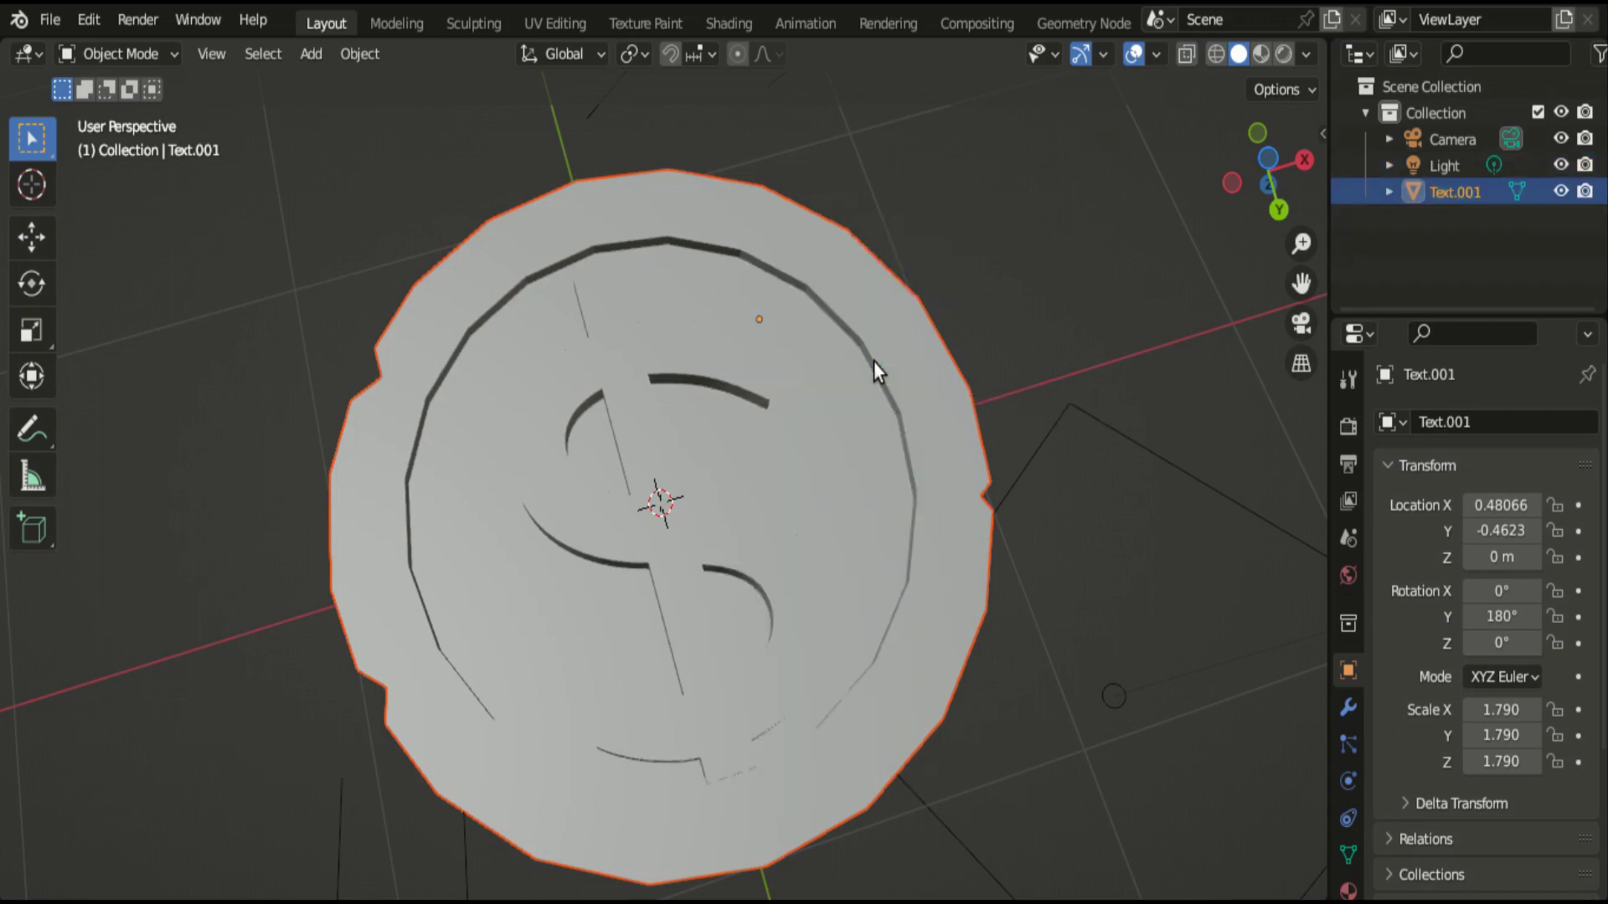
left_click(750, 20)
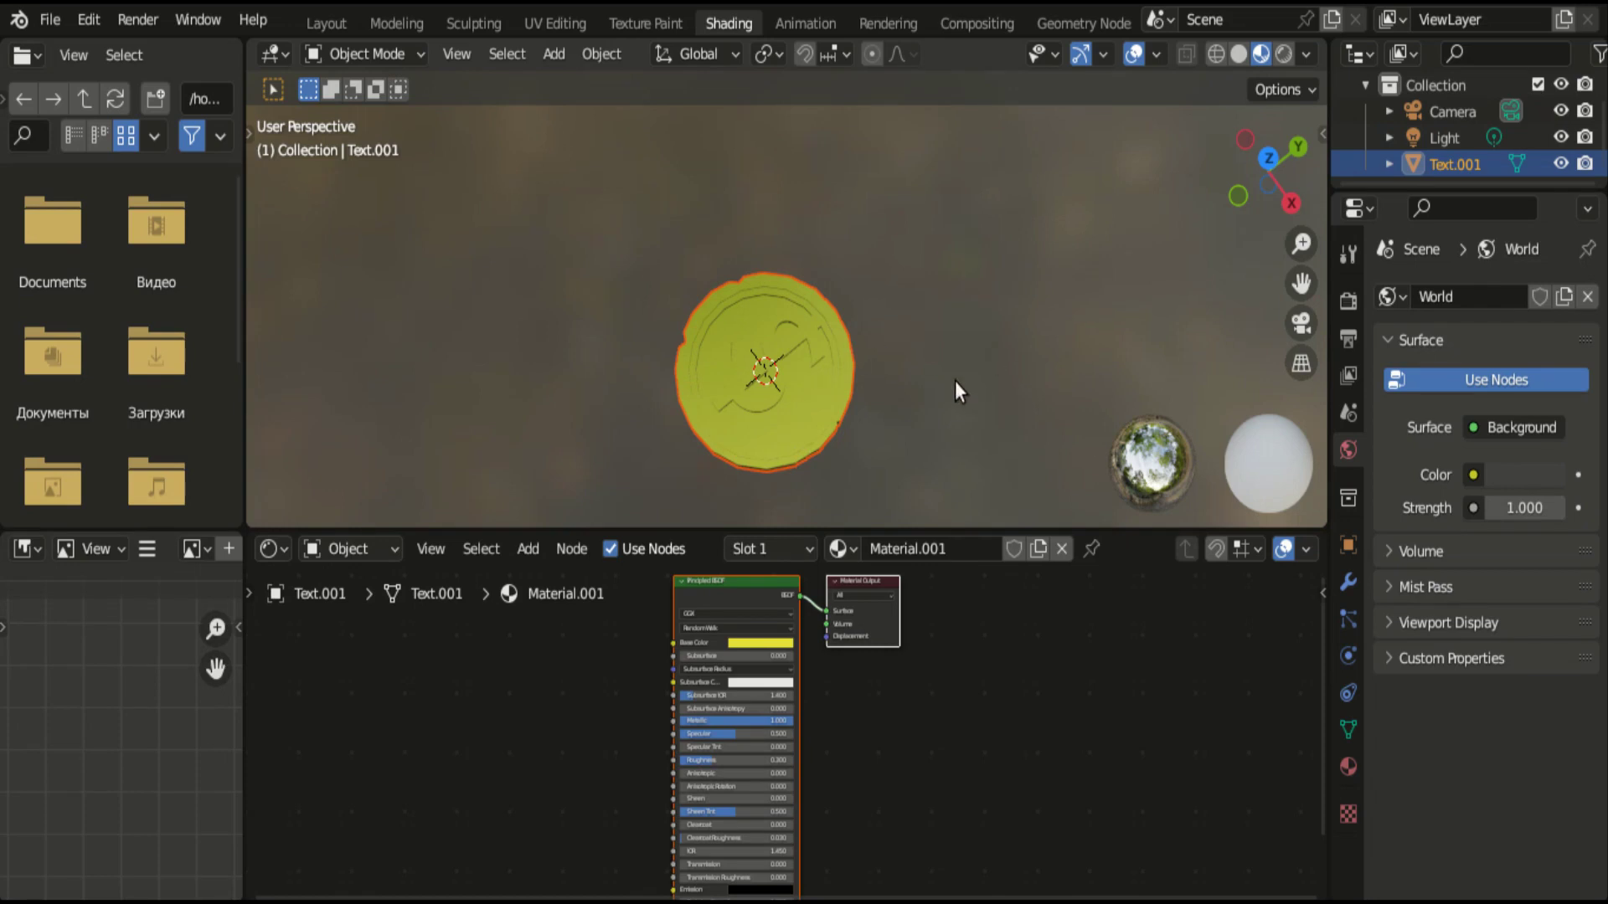
mouse_move(1268, 169)
left_mouse_down()
mouse_move(1239, 193)
mouse_move(887, 279)
left_mouse_up()
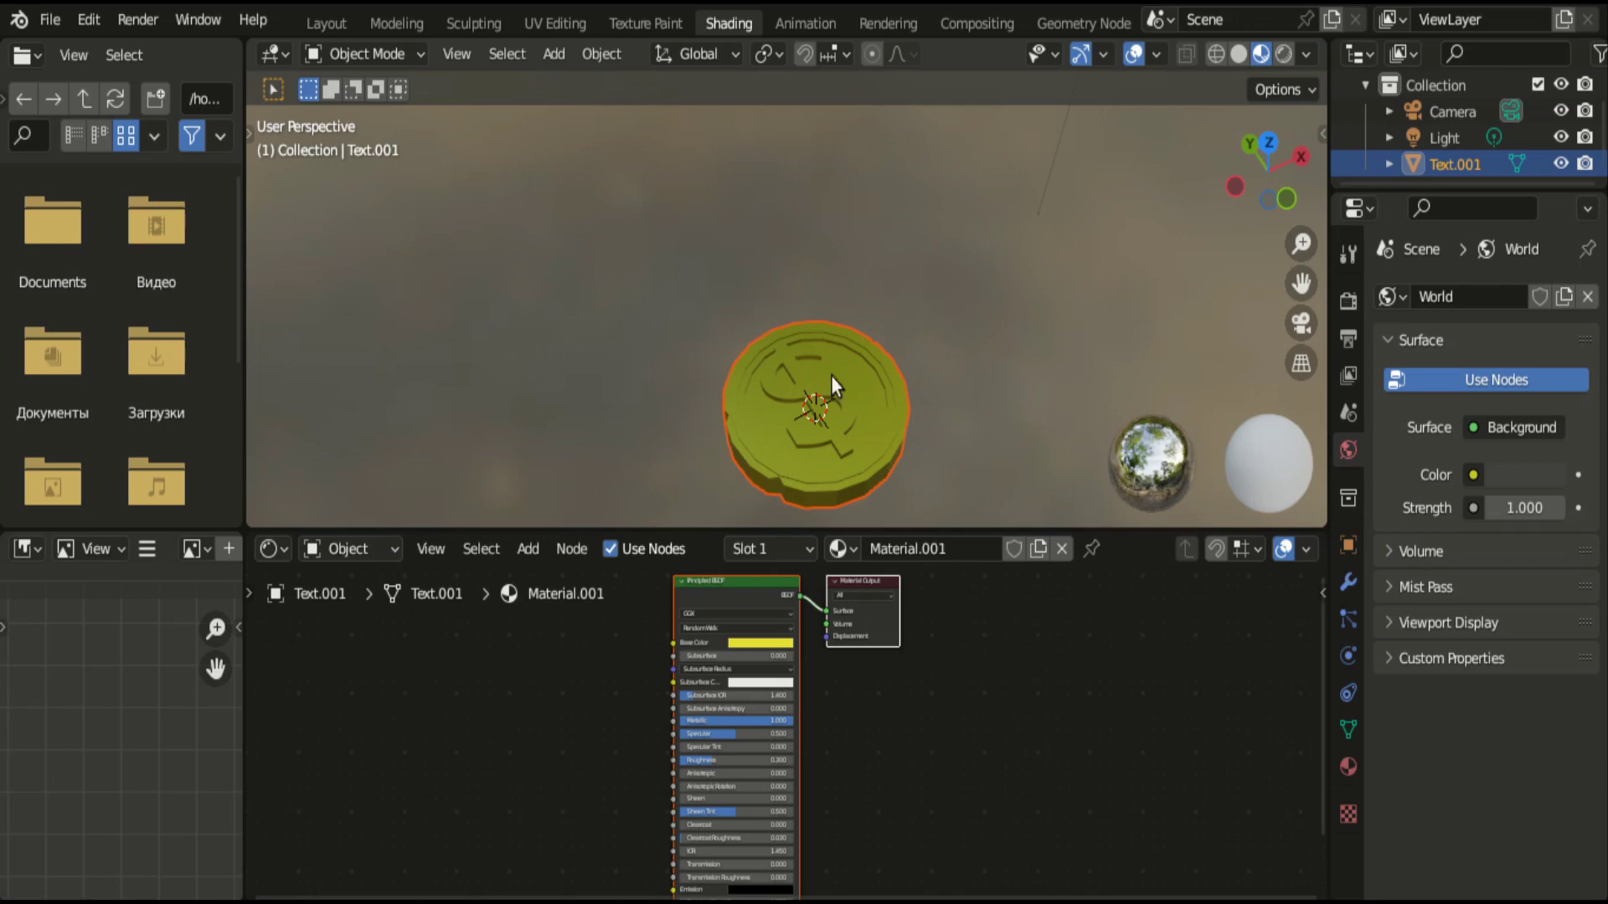
left_click(330, 24)
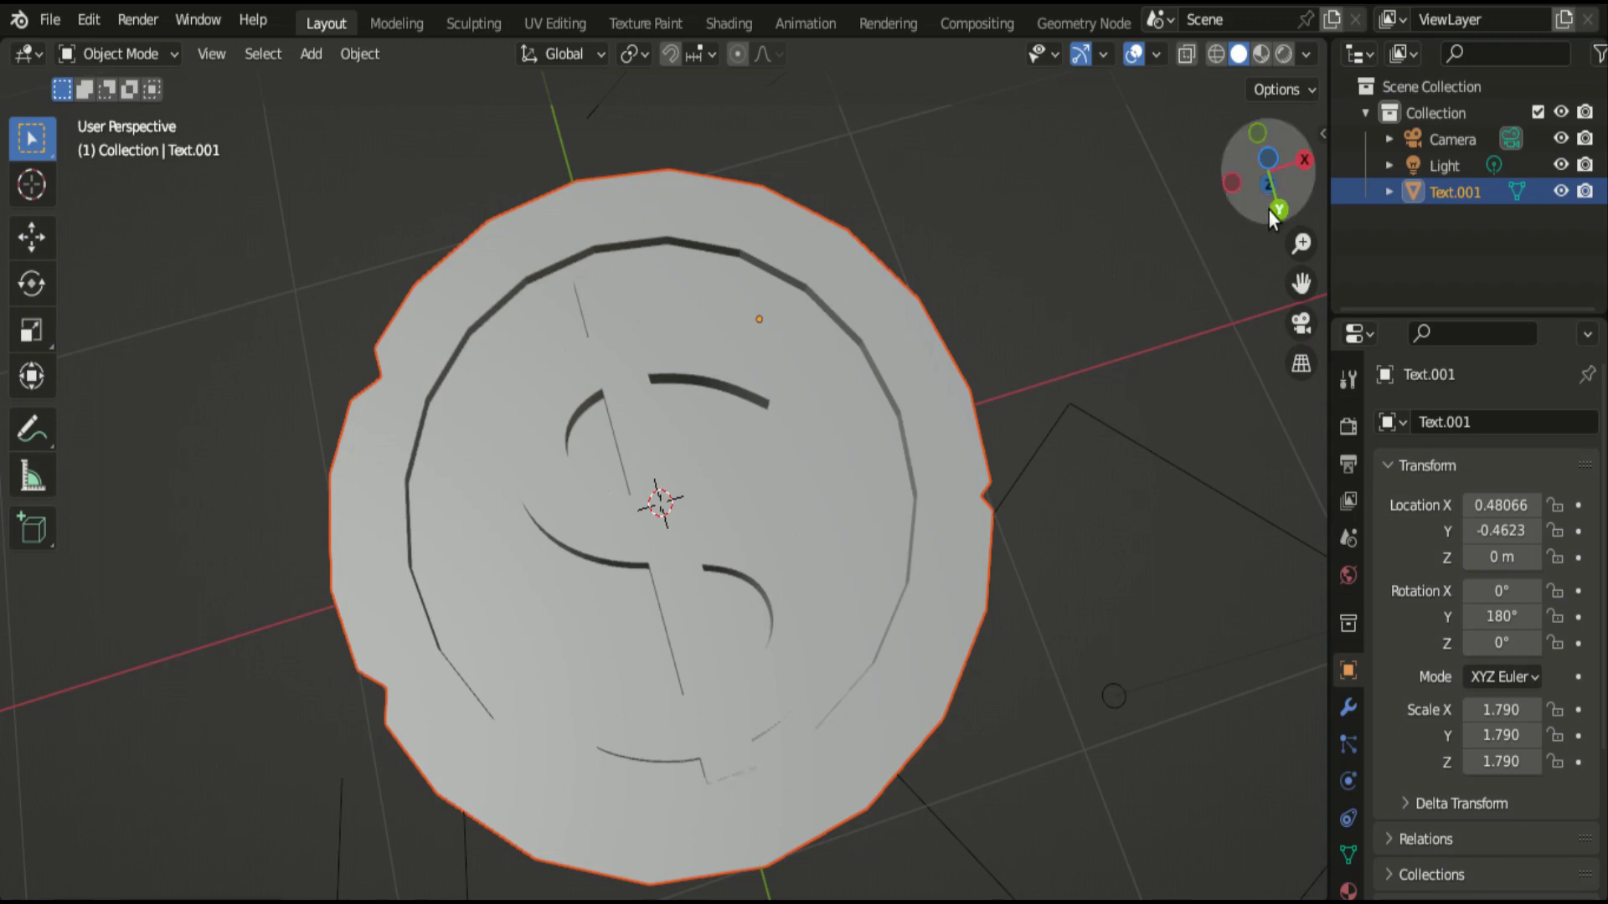
left_click_drag(1270, 209, 1270, 143)
middle_click_drag(662, 488, 673, 583)
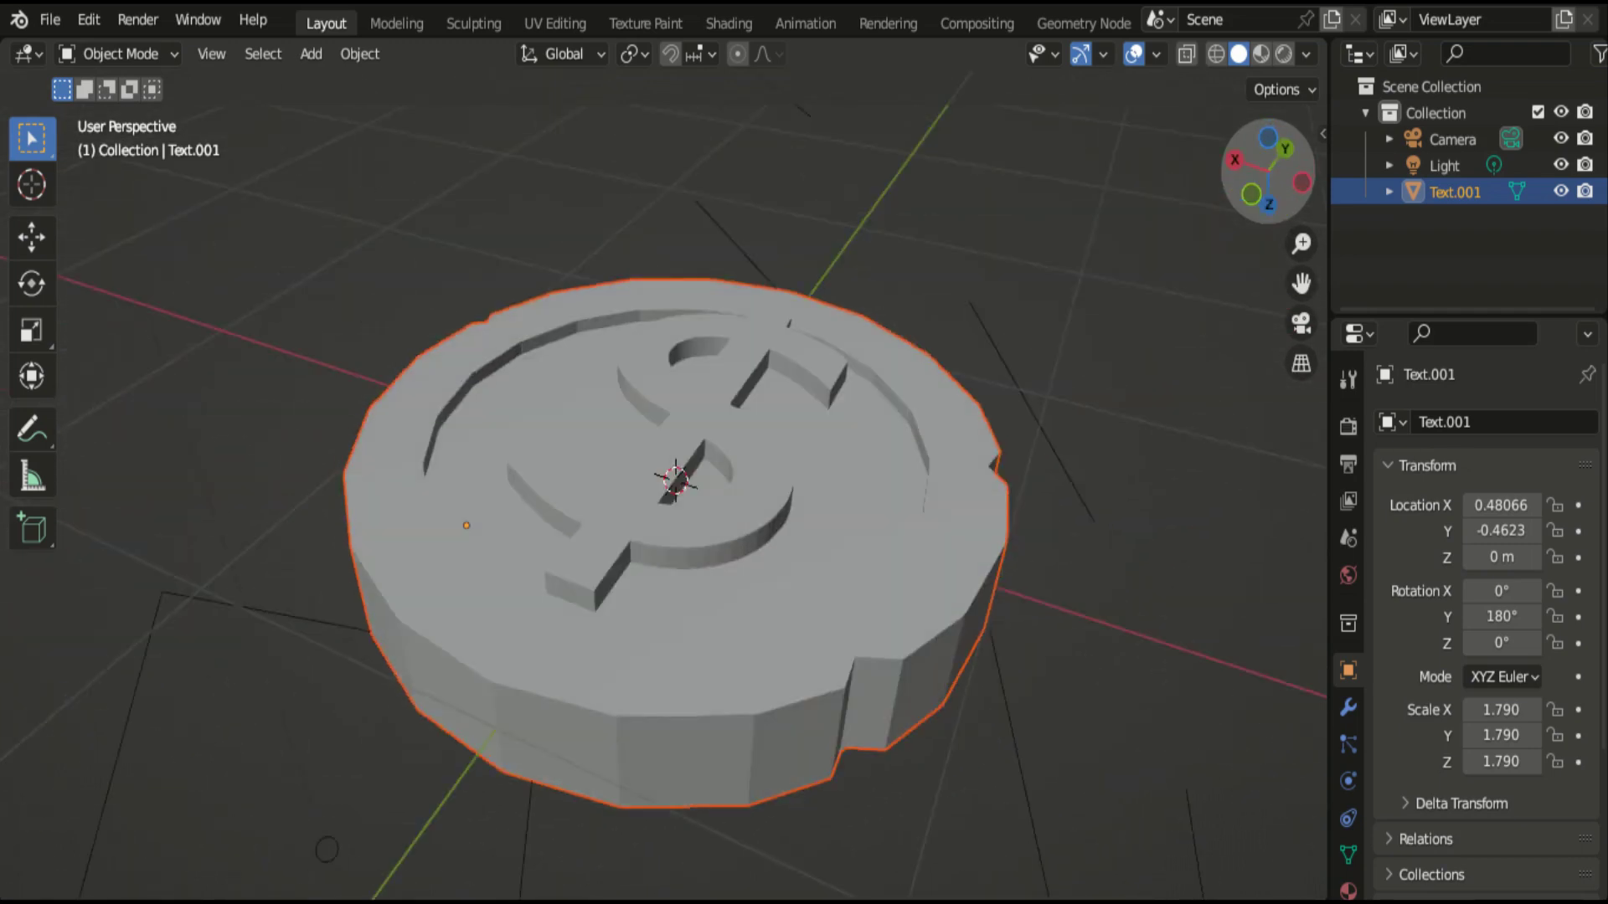